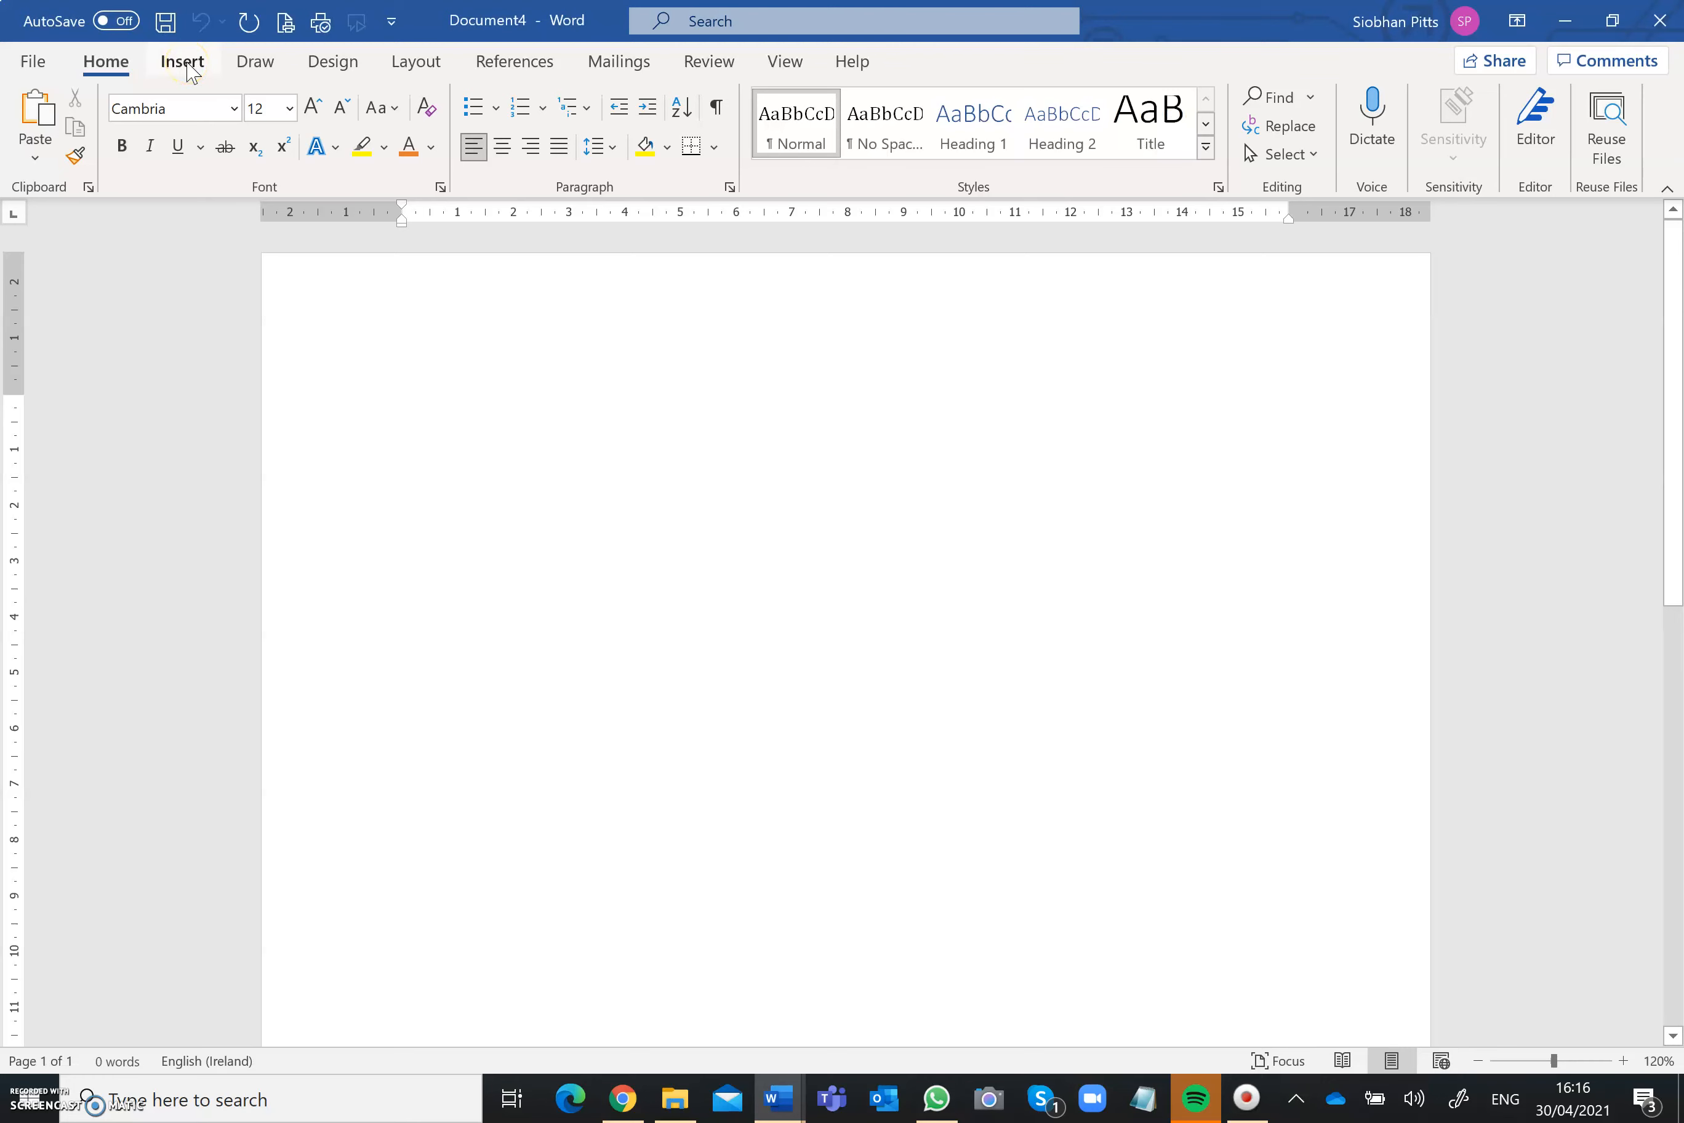
# Step: Insert a table with 3 columns and 4 rows at the start of the blank document
pyautogui.click(187, 64)
pyautogui.click(174, 151)
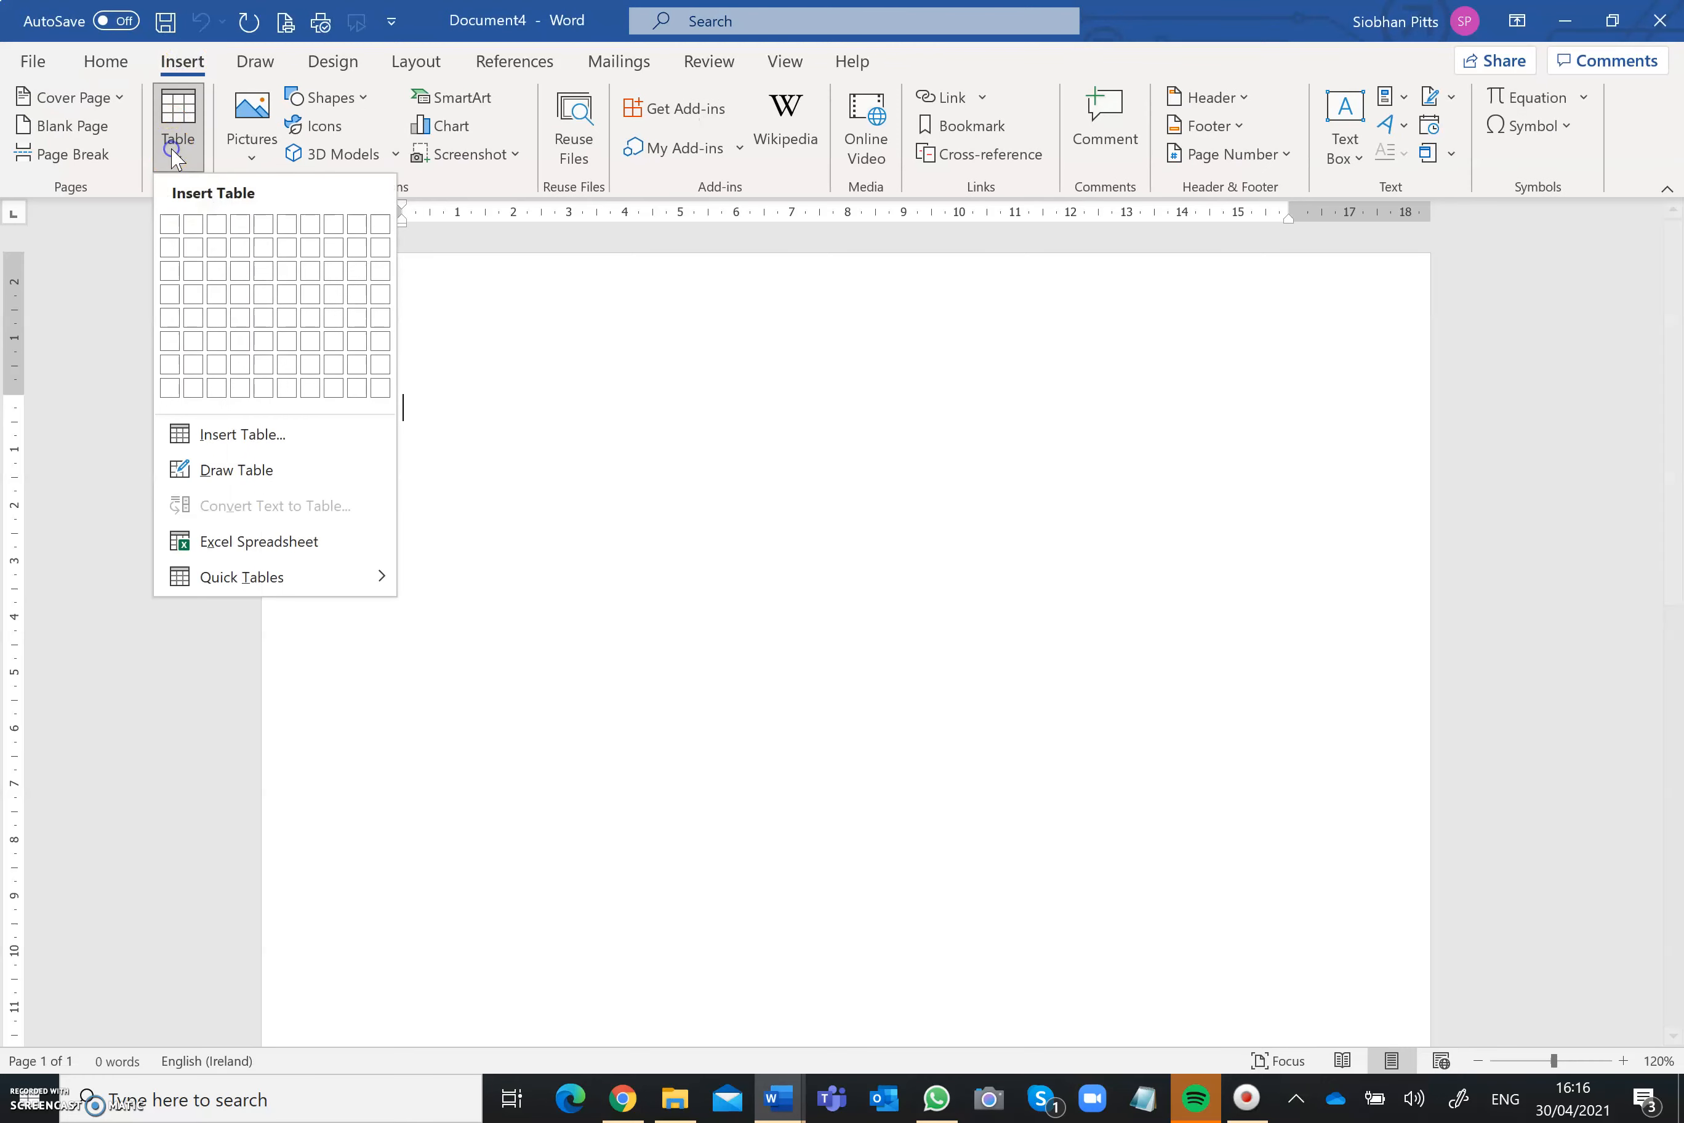
pyautogui.click(239, 435)
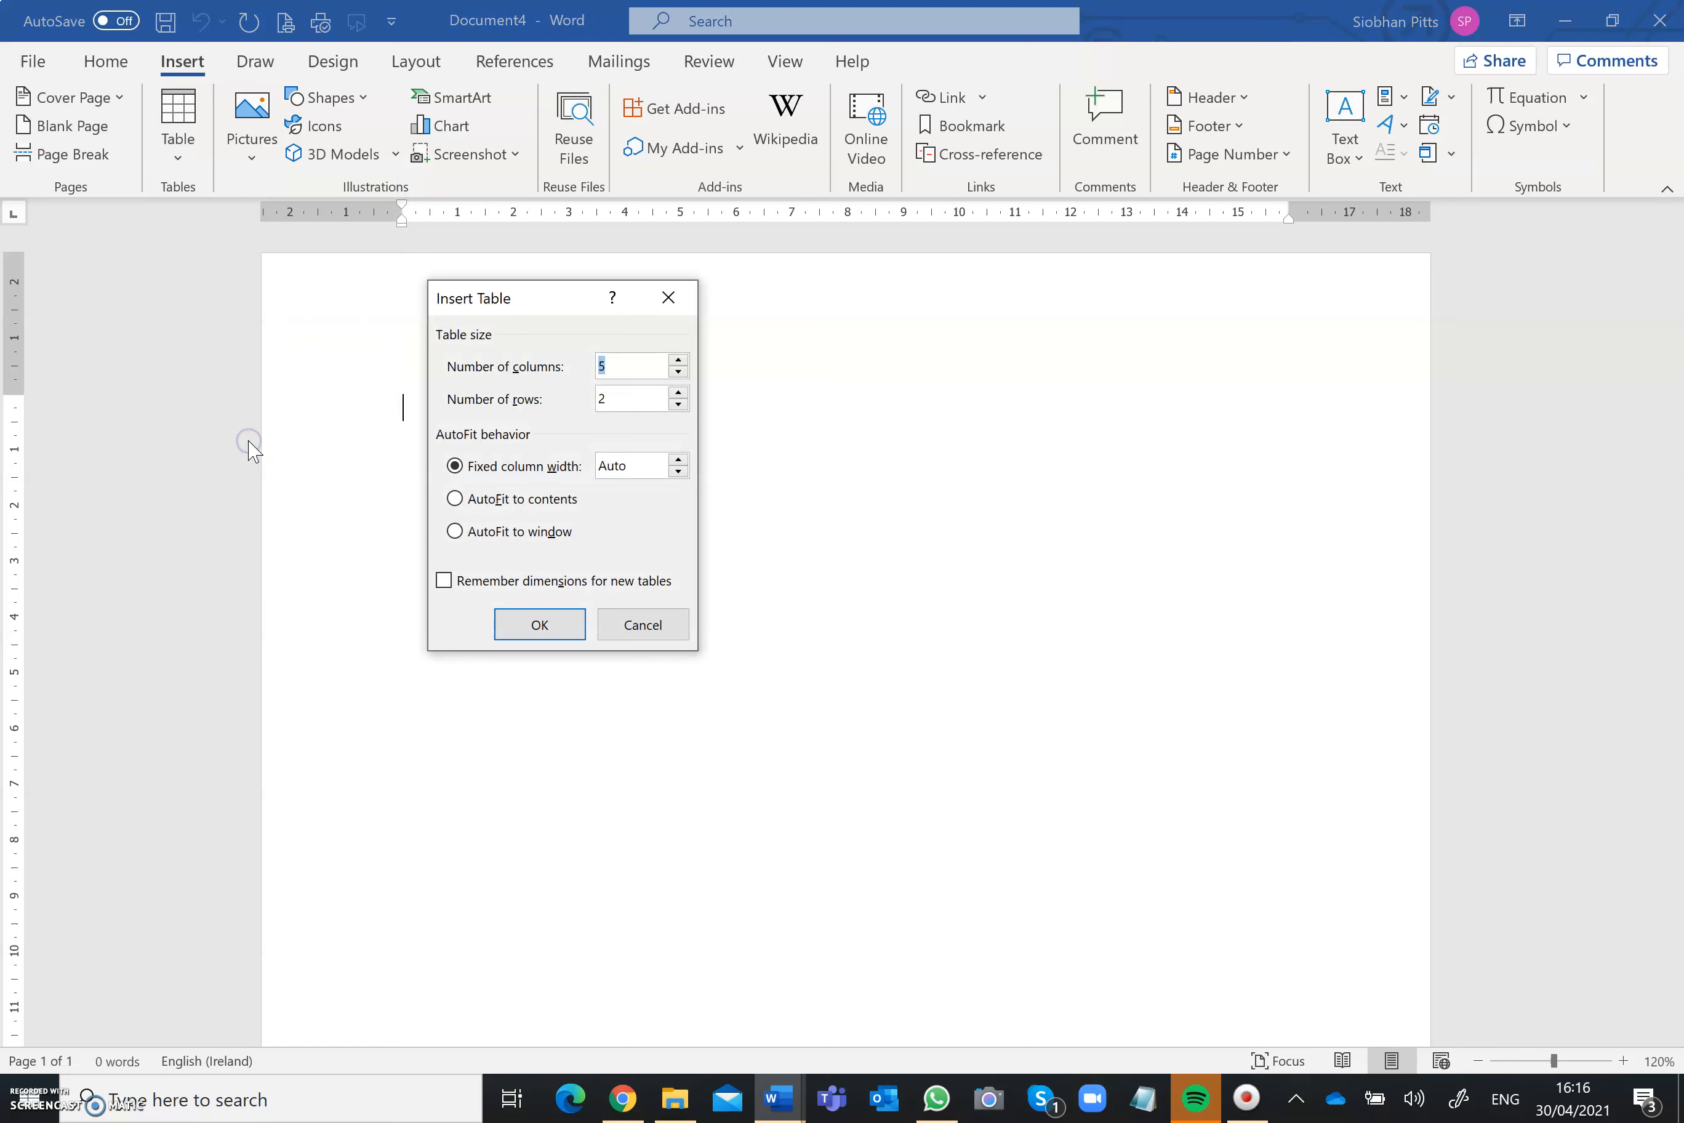
pyautogui.click(679, 372)
pyautogui.click(678, 371)
pyautogui.click(678, 392)
pyautogui.click(678, 392)
pyautogui.click(538, 621)
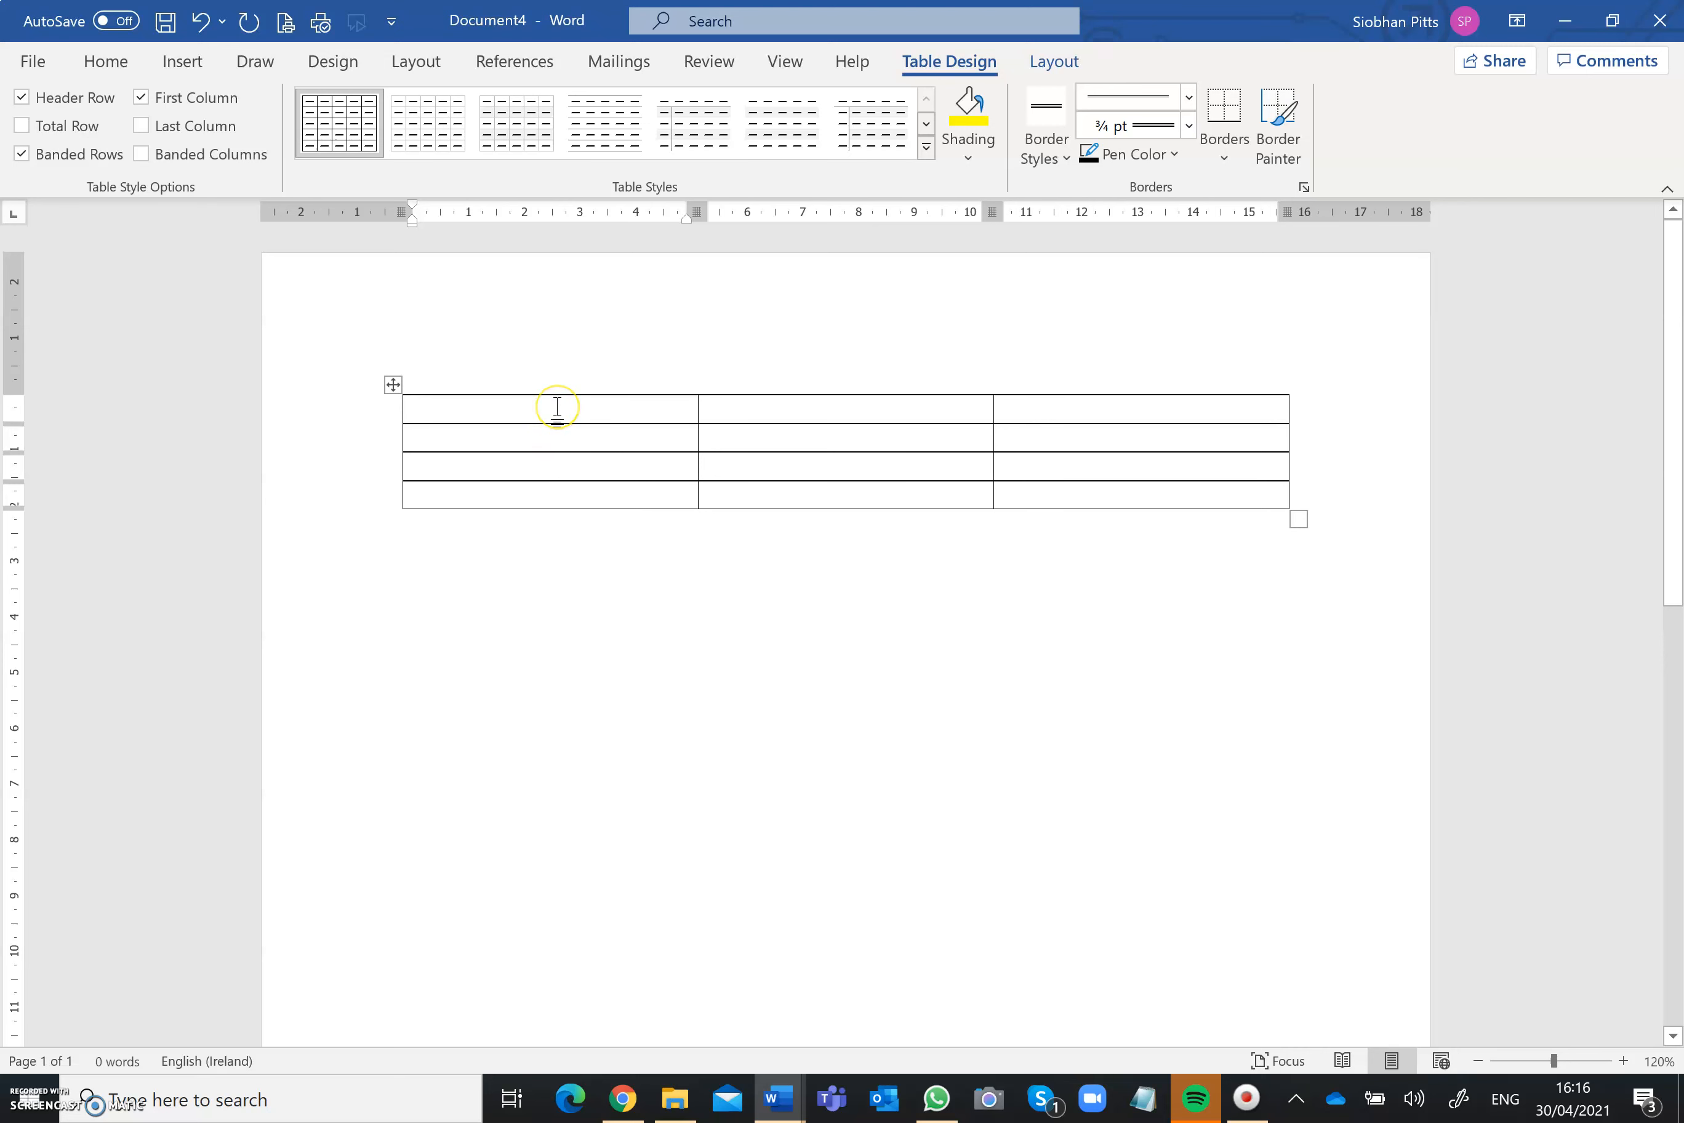
# Step: Fill the table's first row with Einstein, 2.00 – 4.00 pm and 6.00 pm – 8.00 pm
pyautogui.write('Ein')
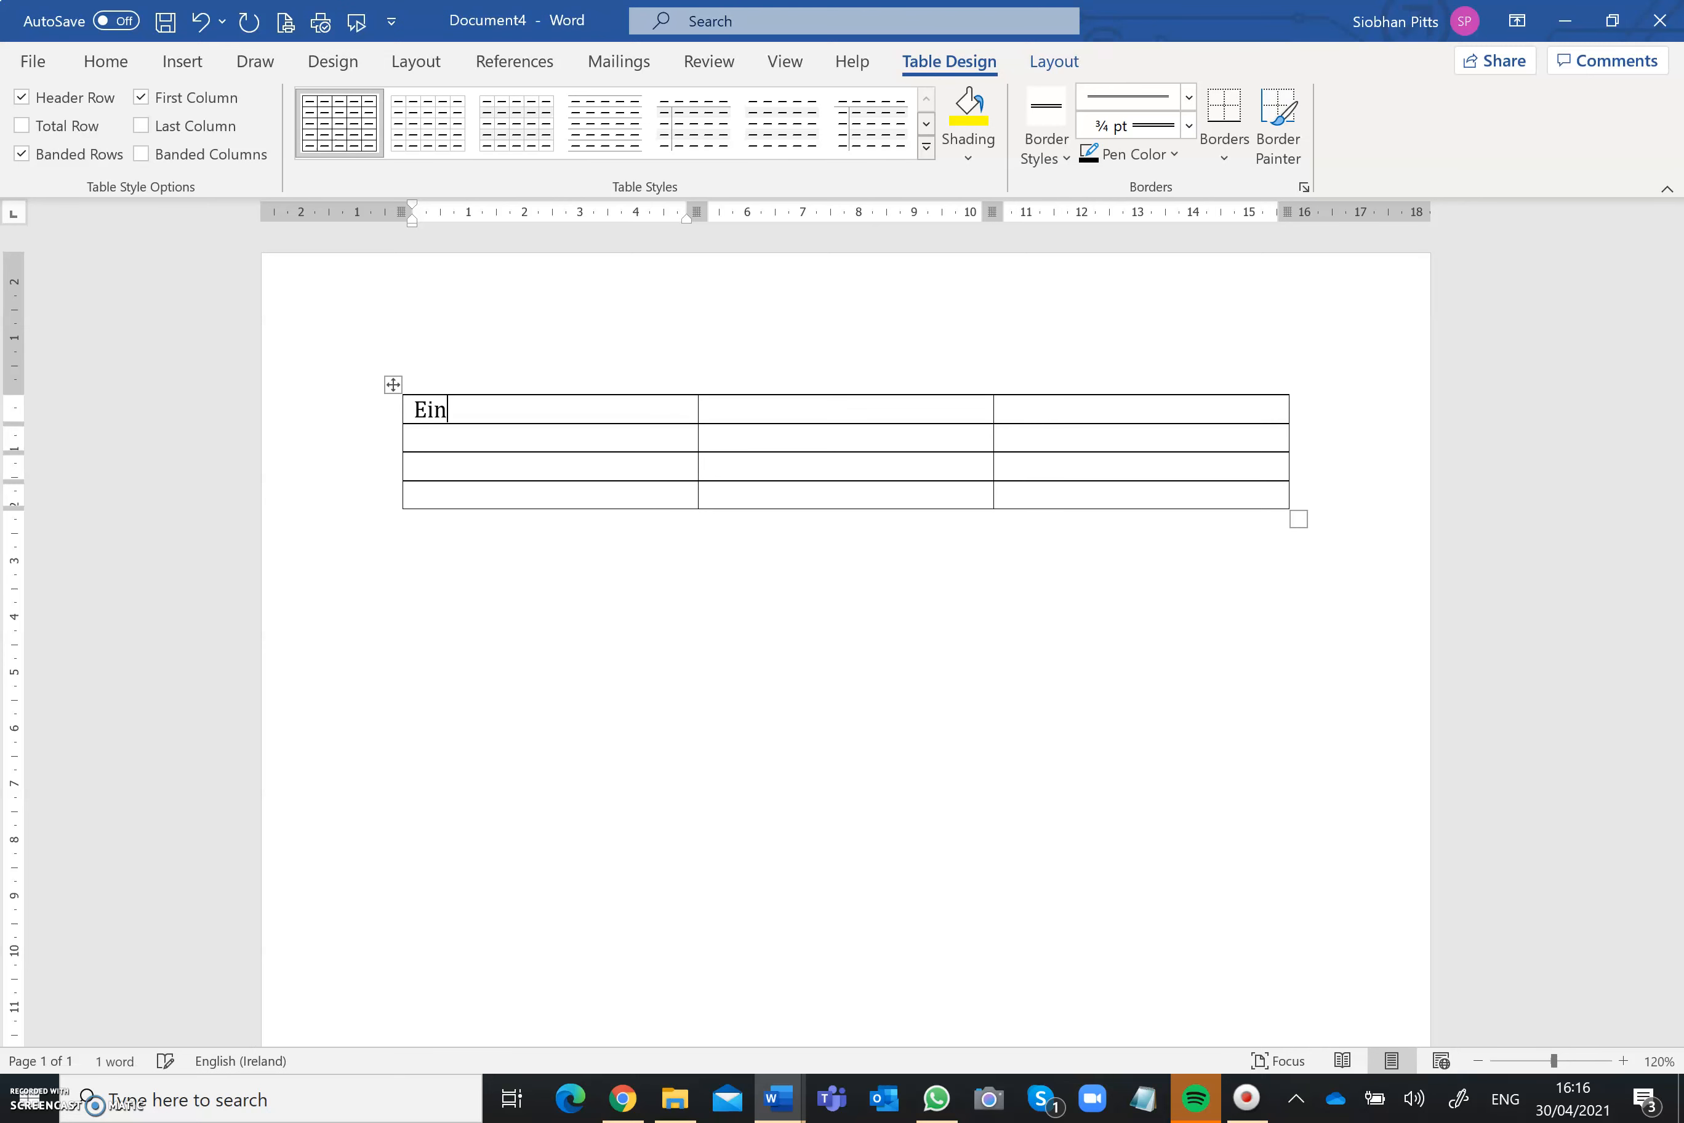
pyautogui.write('stein')
pyautogui.press('Tab')
pyautogui.write('2.00')
pyautogui.write(' - ')
pyautogui.write('4.00 pm')
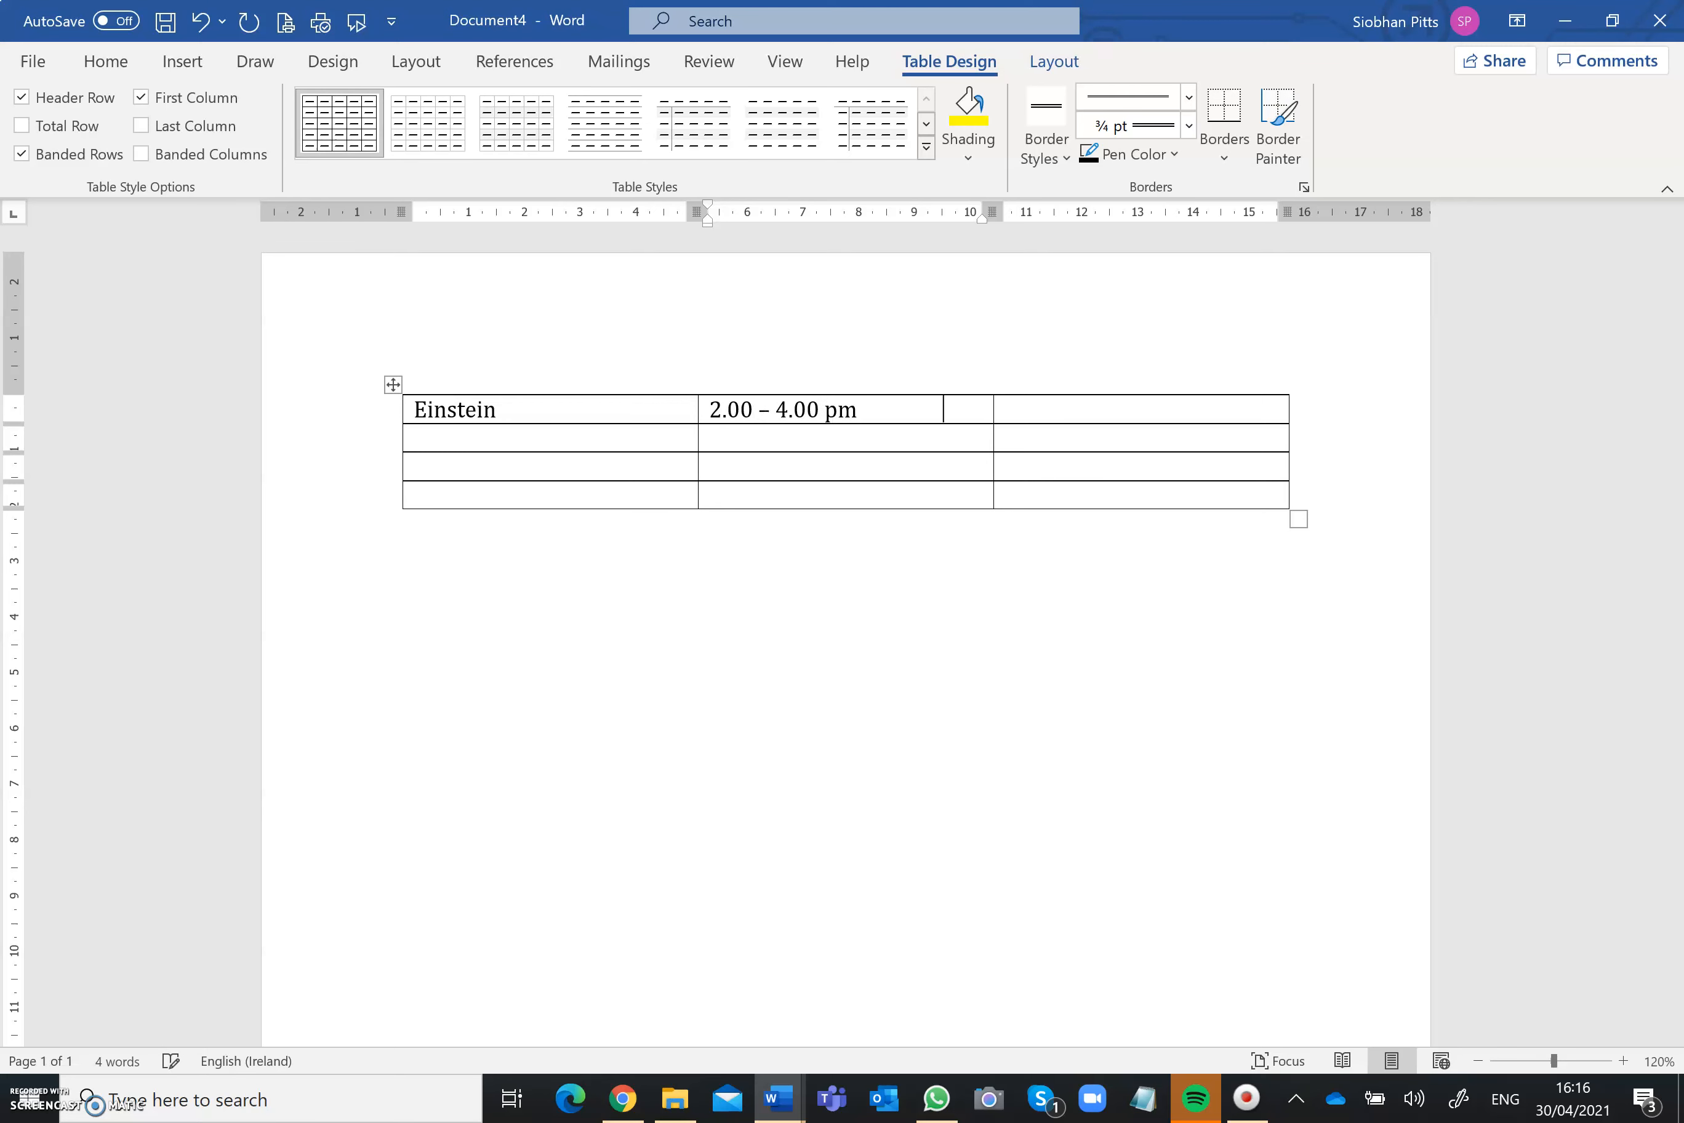
pyautogui.press('Tab')
pyautogui.write('6.00 pm - 8.00 pm')
# Step: Fill the second row with Newton, 3.00 pm – 5.00 pm and 7.00 pm – 8.00 pm
pyautogui.press('Tab')
pyautogui.write('Newtonw')
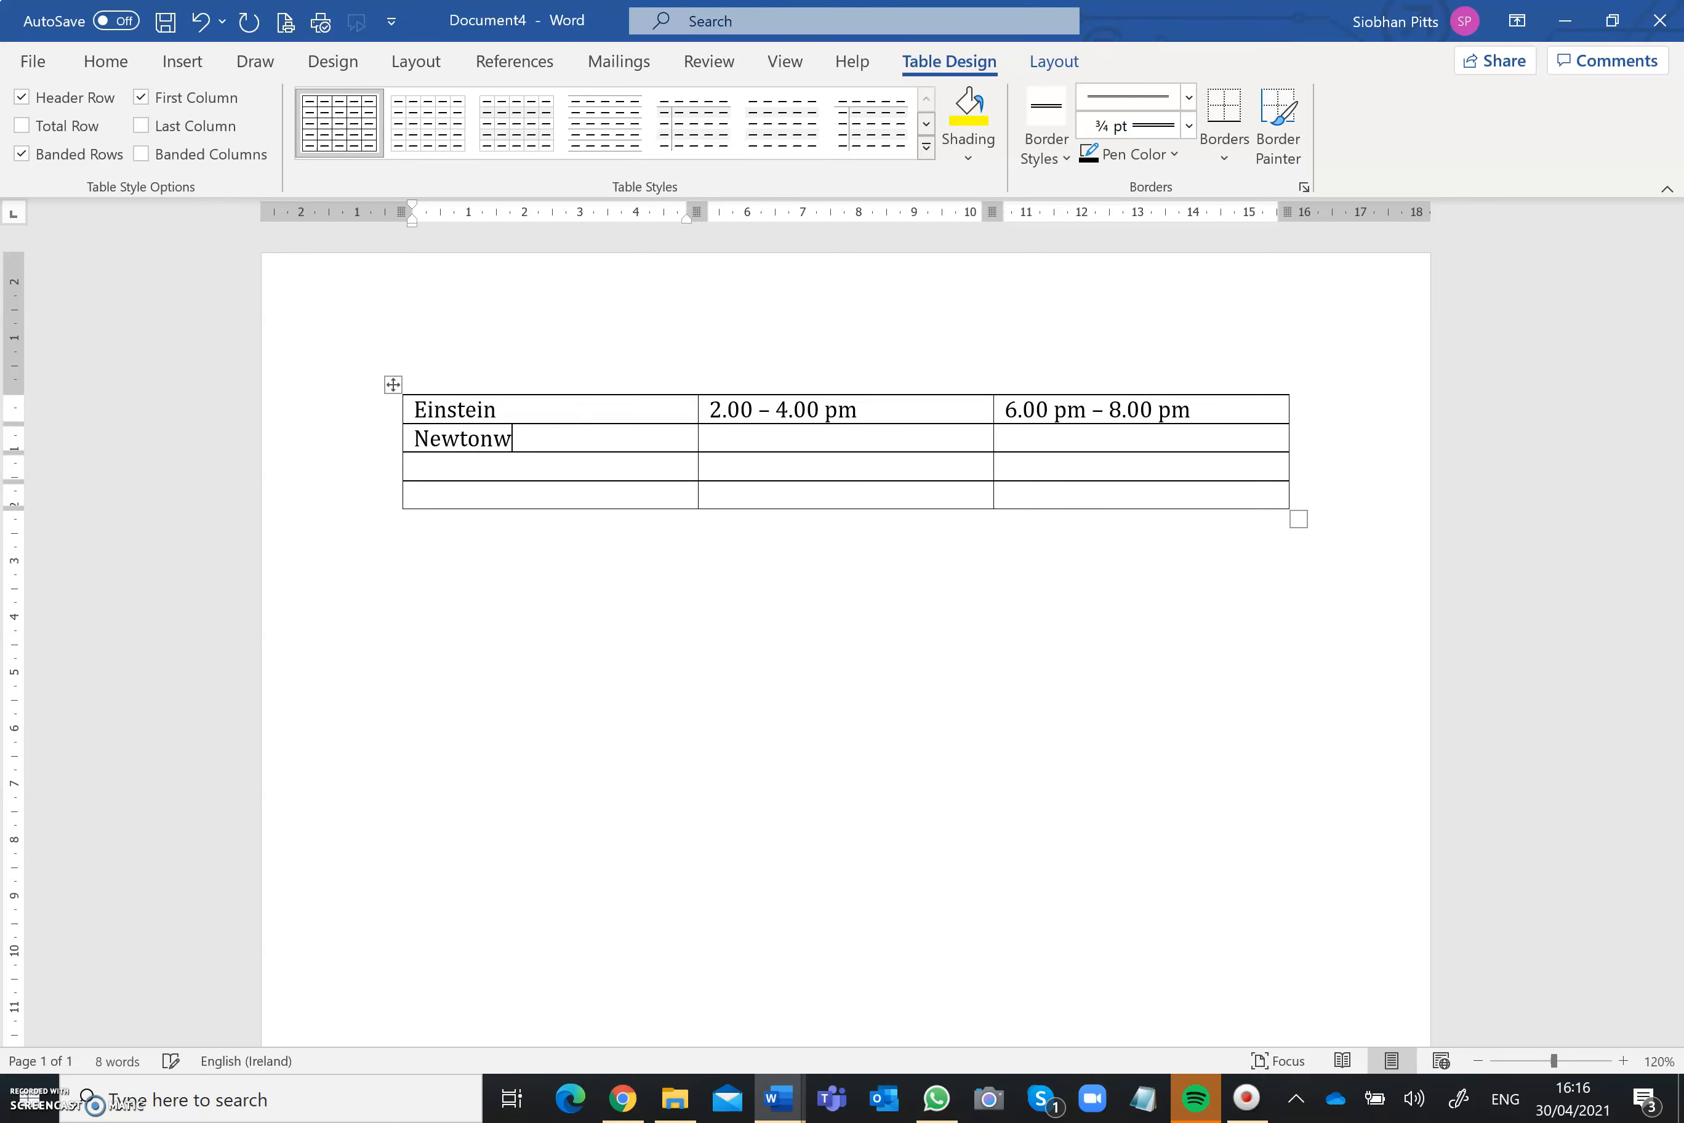
pyautogui.press('BackSpace')
pyautogui.press('Tab')
pyautogui.write('3.00 p')
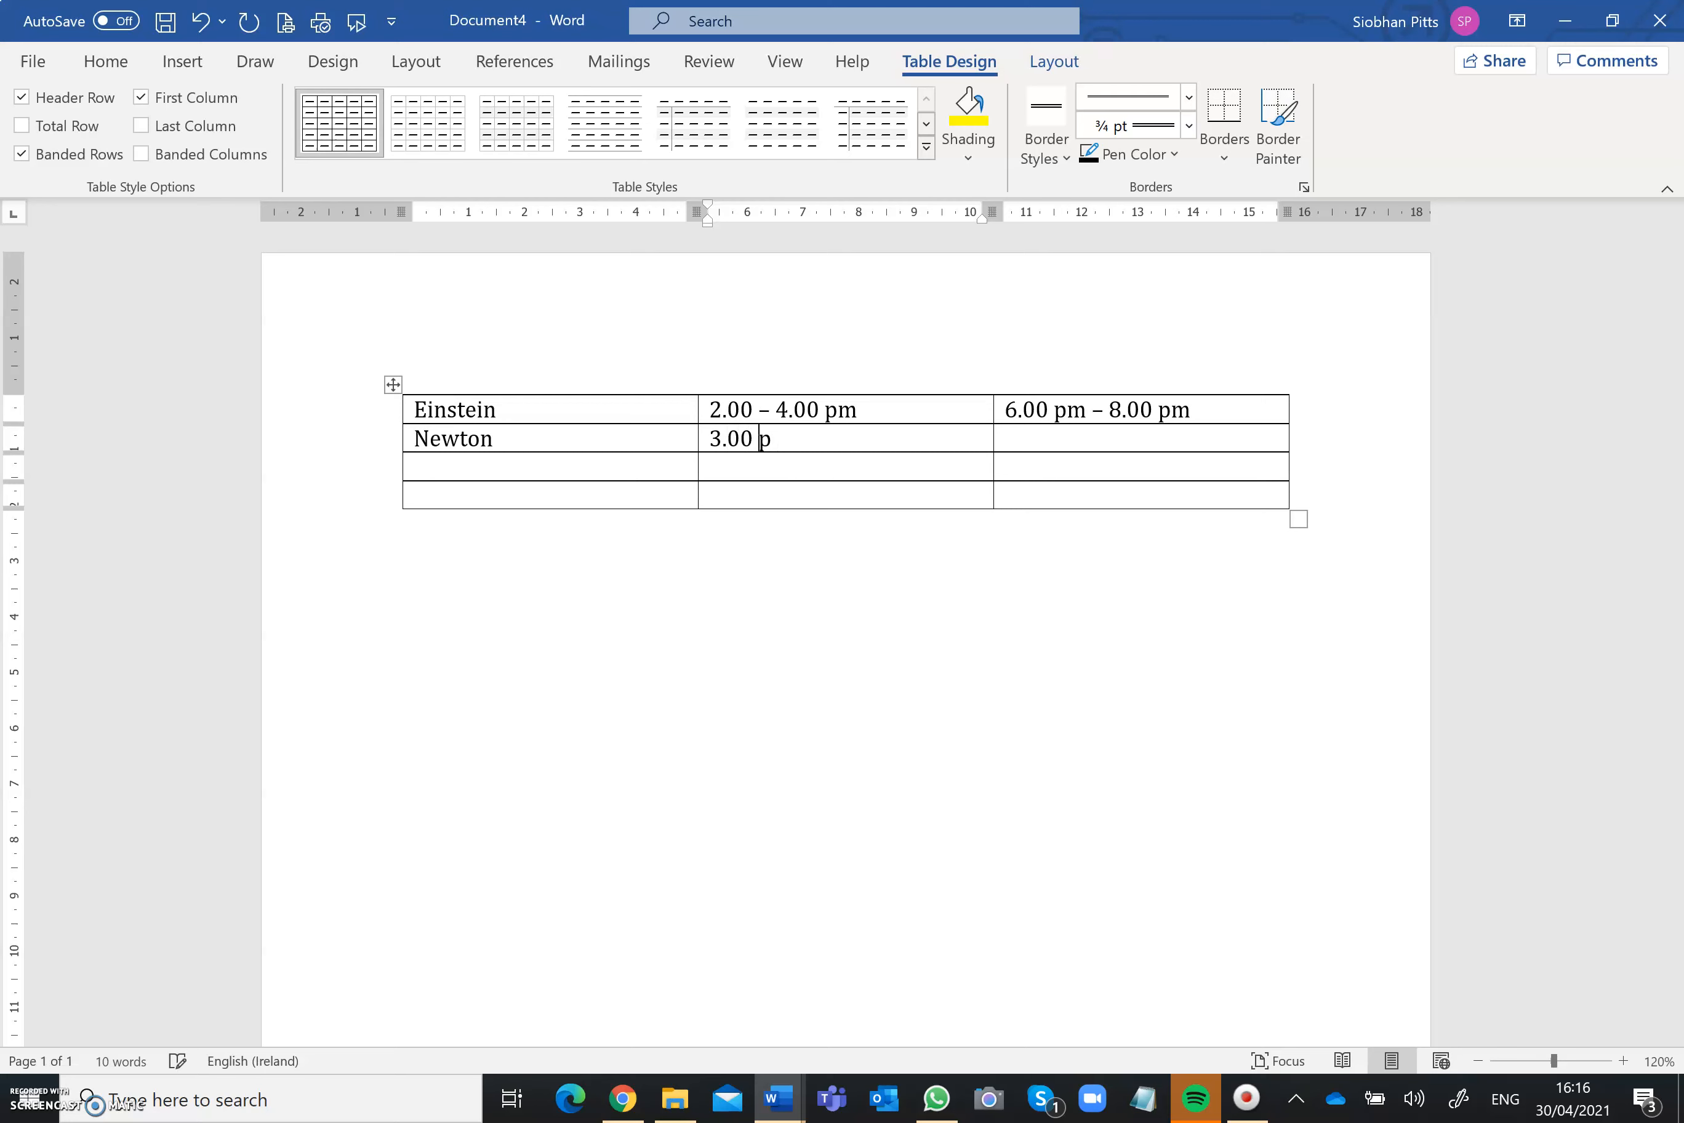
pyautogui.write('m - 5.')
pyautogui.write('00 pm')
pyautogui.press('Tab')
pyautogui.write('7.00 pm -')
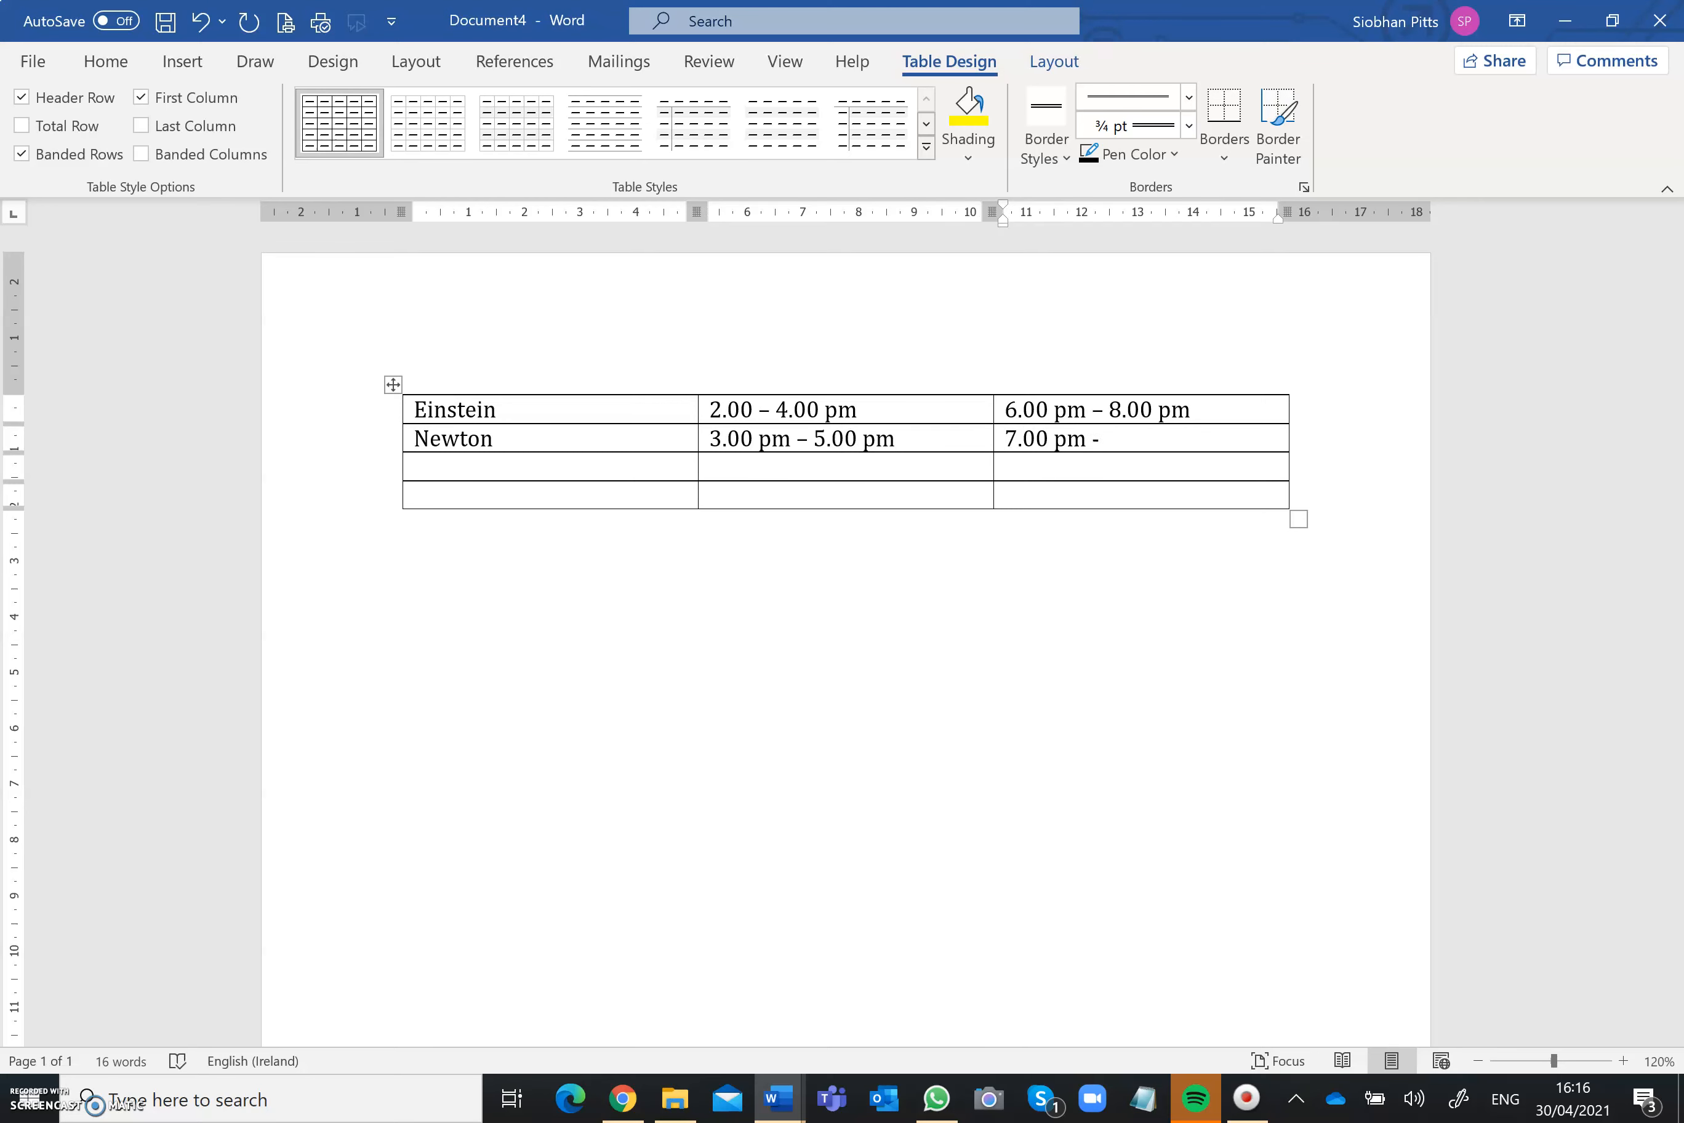
pyautogui.write(' 8.00 pm')
# Step: Fill the third row with Galileo, 4.00 pm – 6.00 pm and No evening visiting
pyautogui.press('Tab')
pyautogui.write('Galileo')
pyautogui.press('Tab')
pyautogui.write('4.00 pm -')
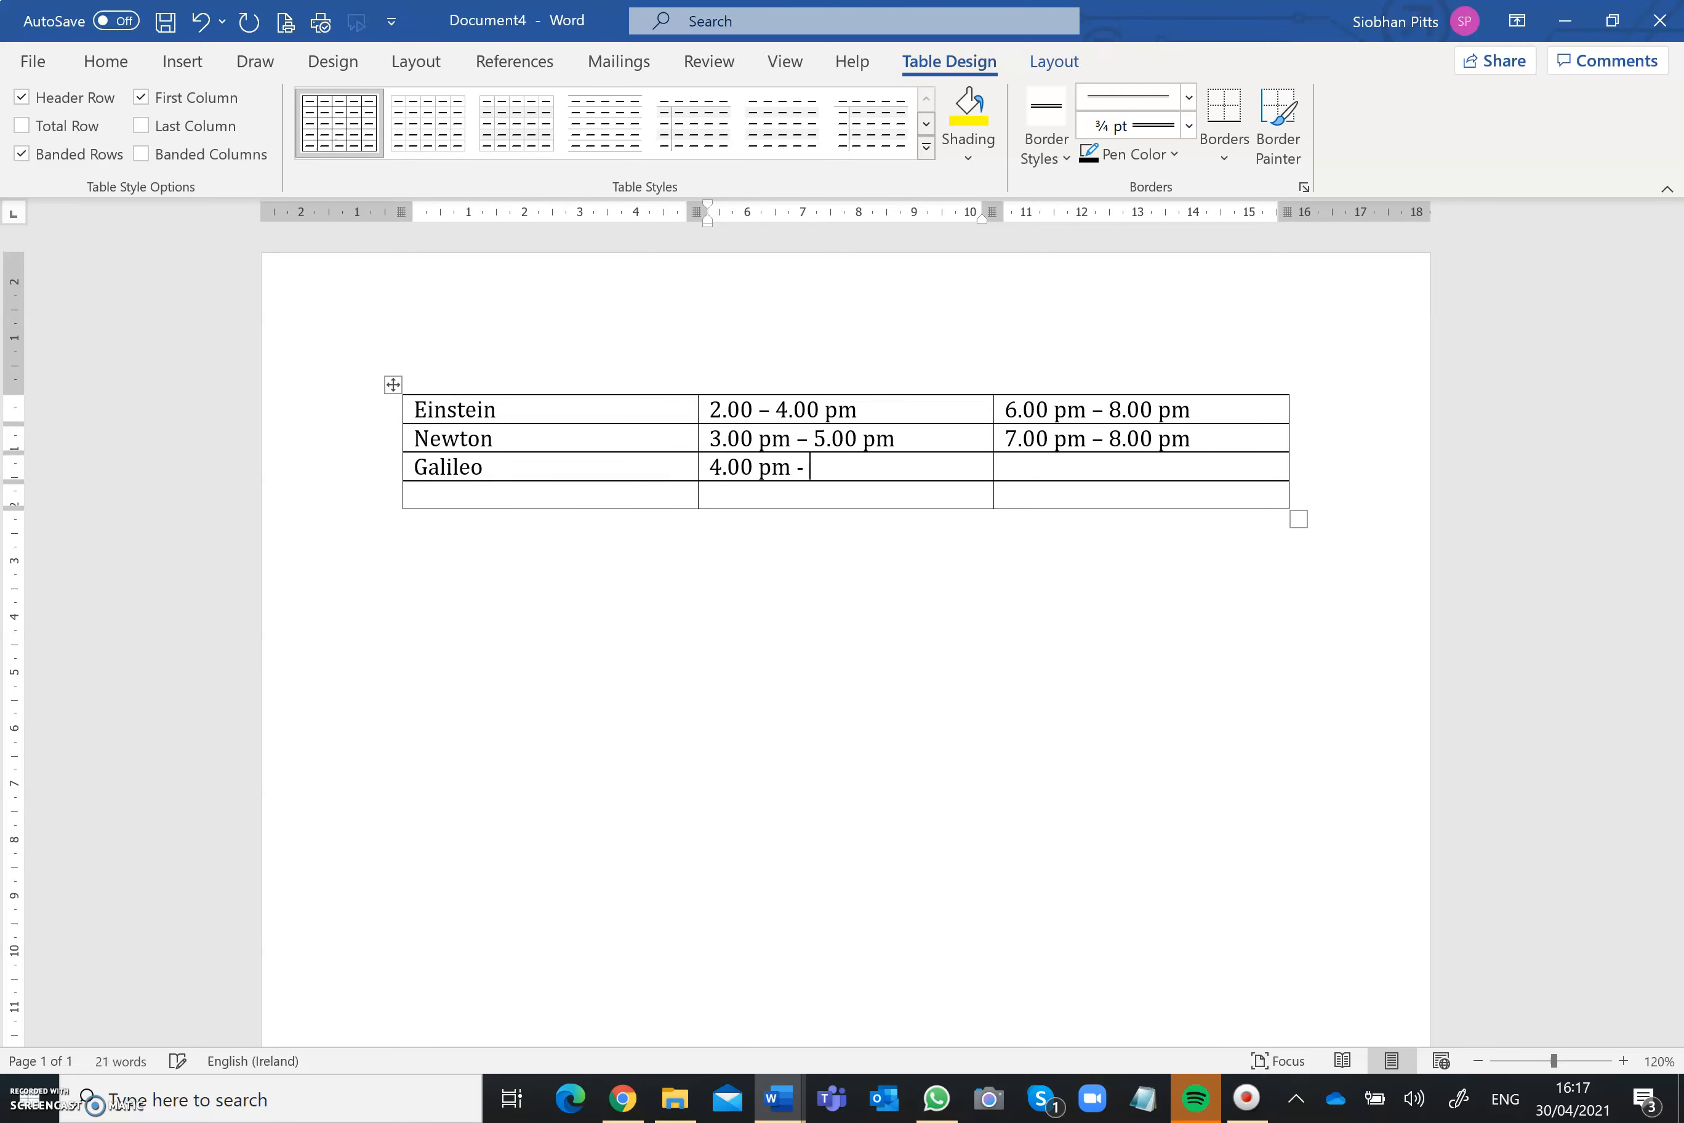
pyautogui.write('6.oo')
pyautogui.press('BackSpace')
pyautogui.press('BackSpace')
pyautogui.write('00 pm')
pyautogui.press('Tab')
pyautogui.write('No evening')
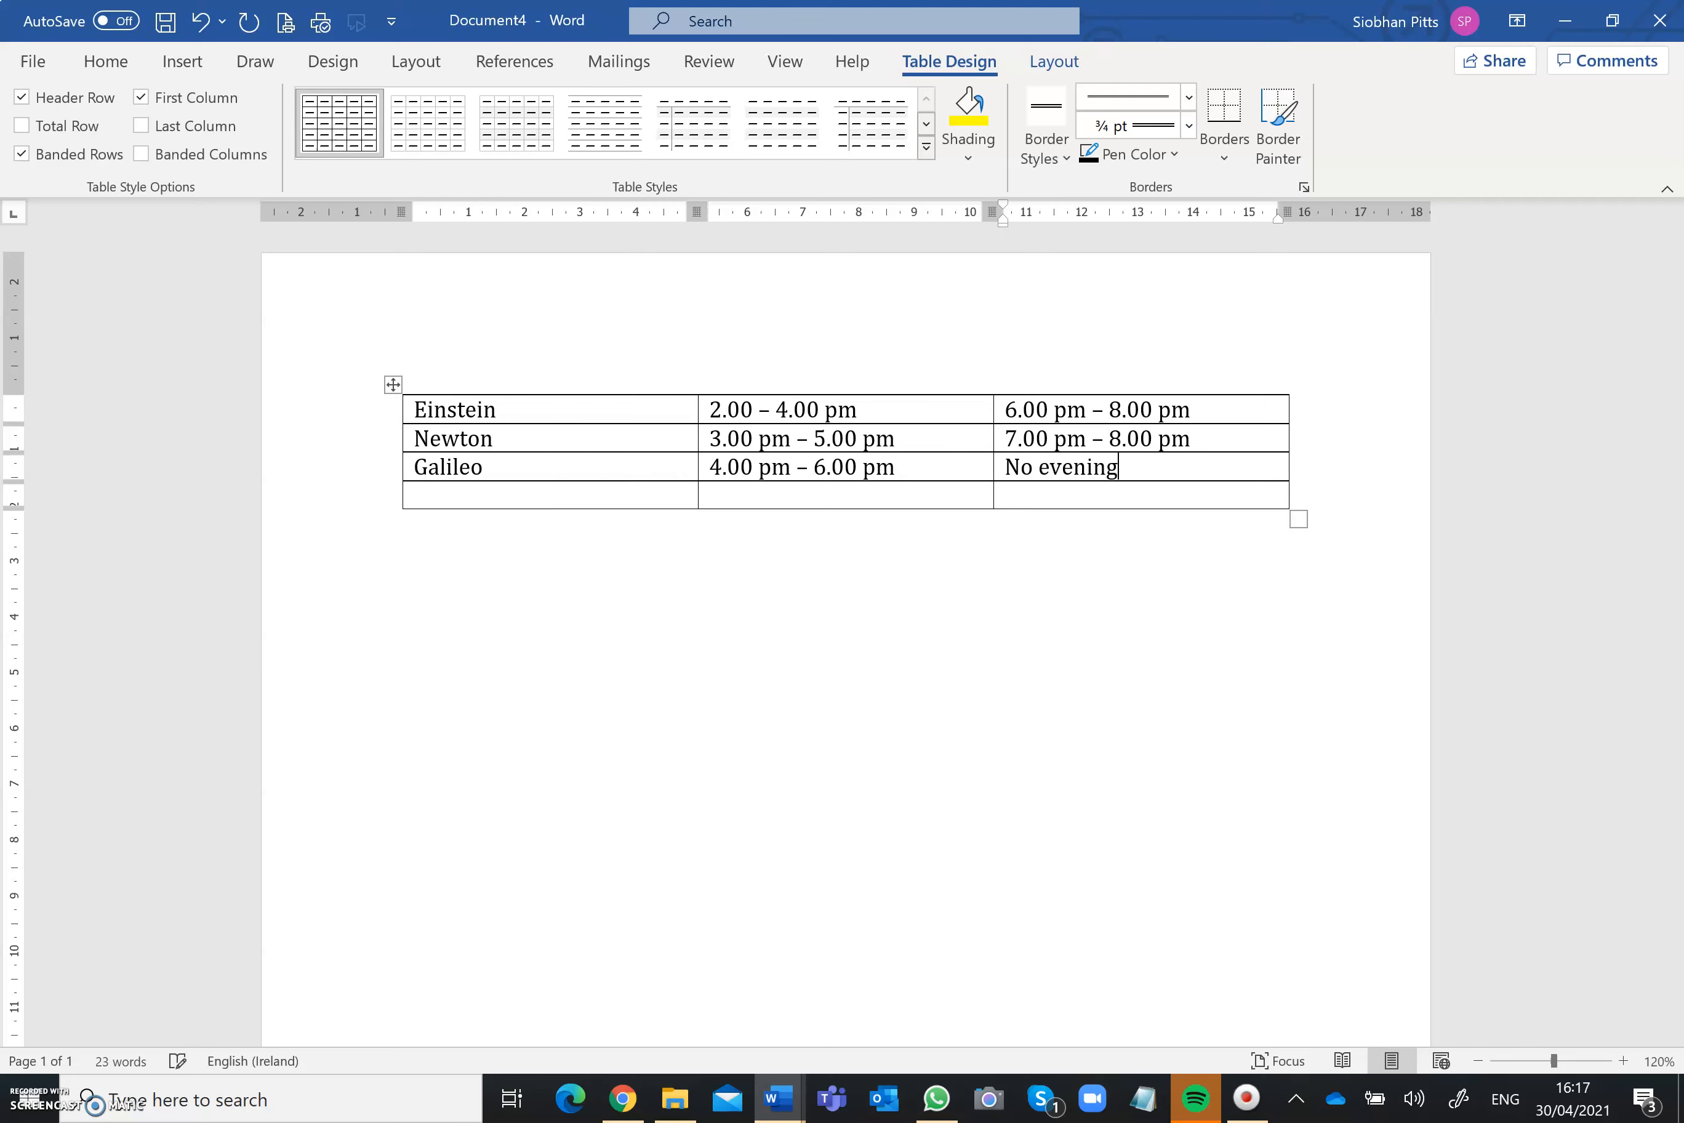
pyautogui.write(' visiting')
# Step: Fill the fourth row with Da Vinci, 1.00 pm – 3.00 pm and 5.00 pm – 7.00 pm
pyautogui.press('Tab')
pyautogui.write('Da Vi')
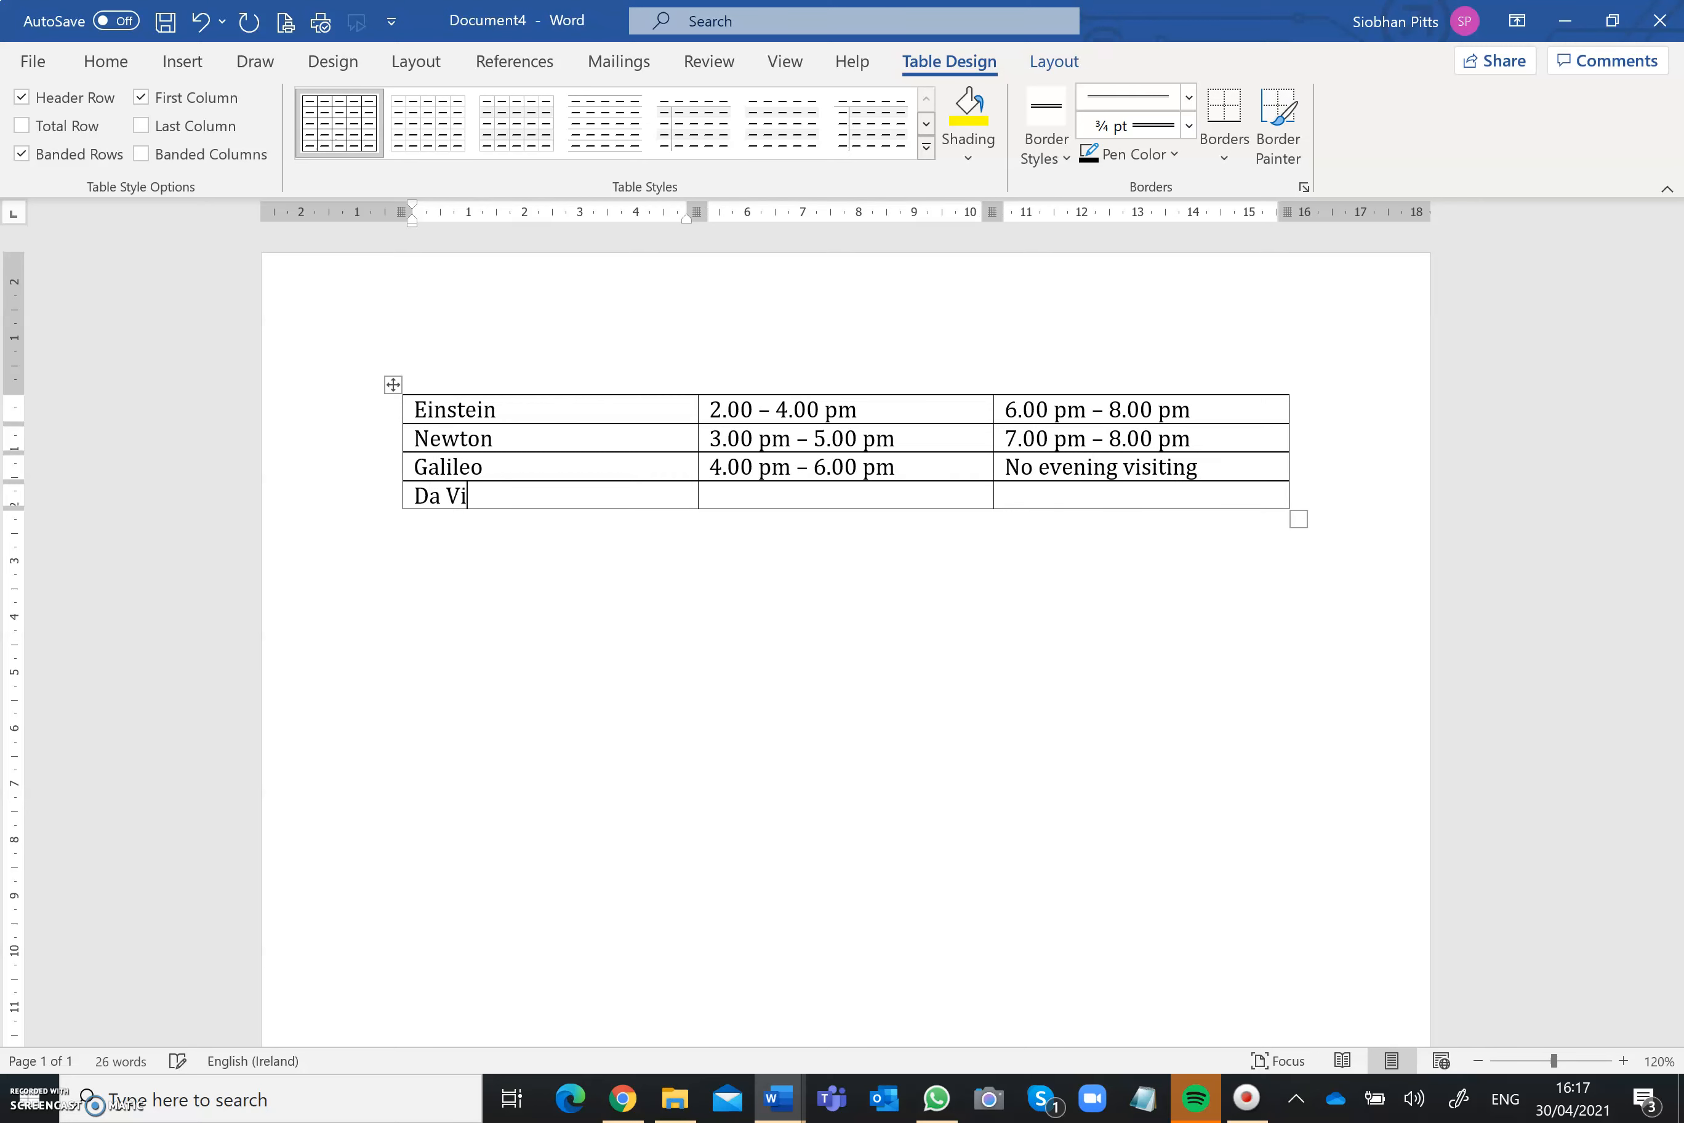
pyautogui.write('nci')
pyautogui.press('Tab')
pyautogui.write('1.00 pm')
pyautogui.write(' -')
pyautogui.write(' 3.00 pm')
pyautogui.press('Tab')
pyautogui.write('5')
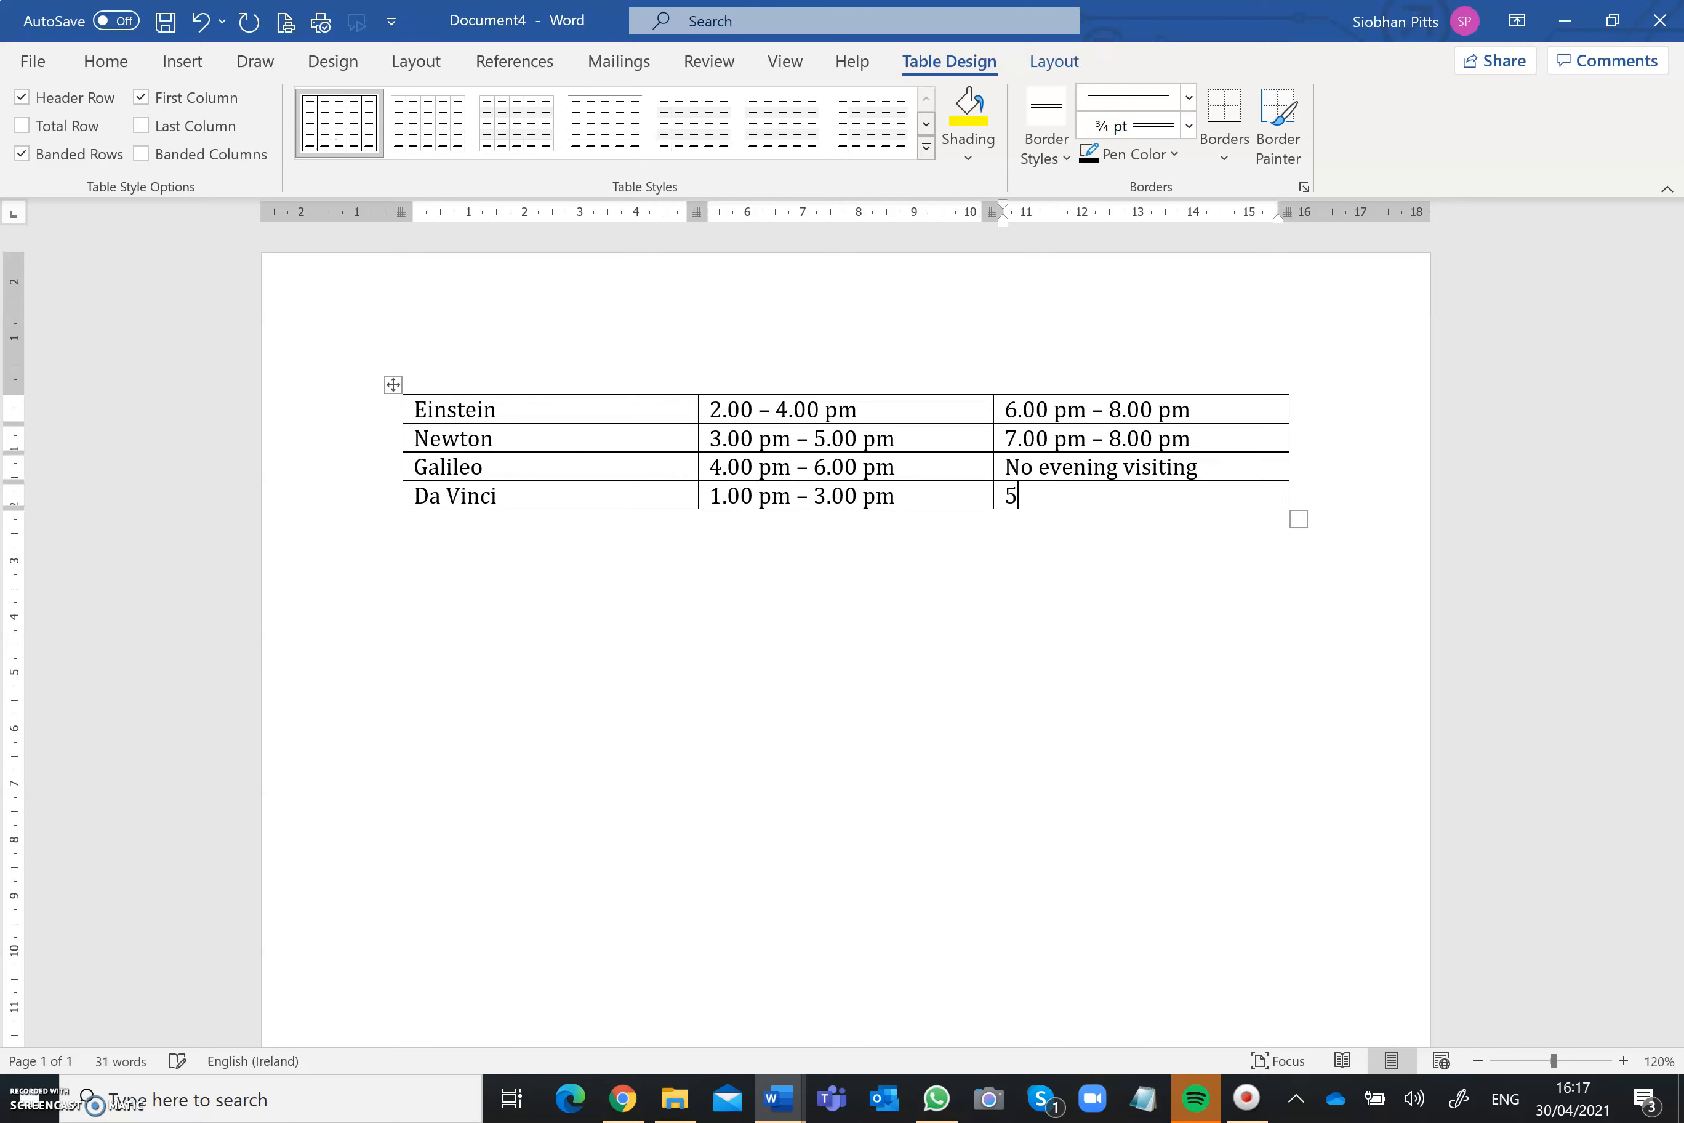
pyautogui.write('.00 pm -')
pyautogui.write(' 7.00 pm')
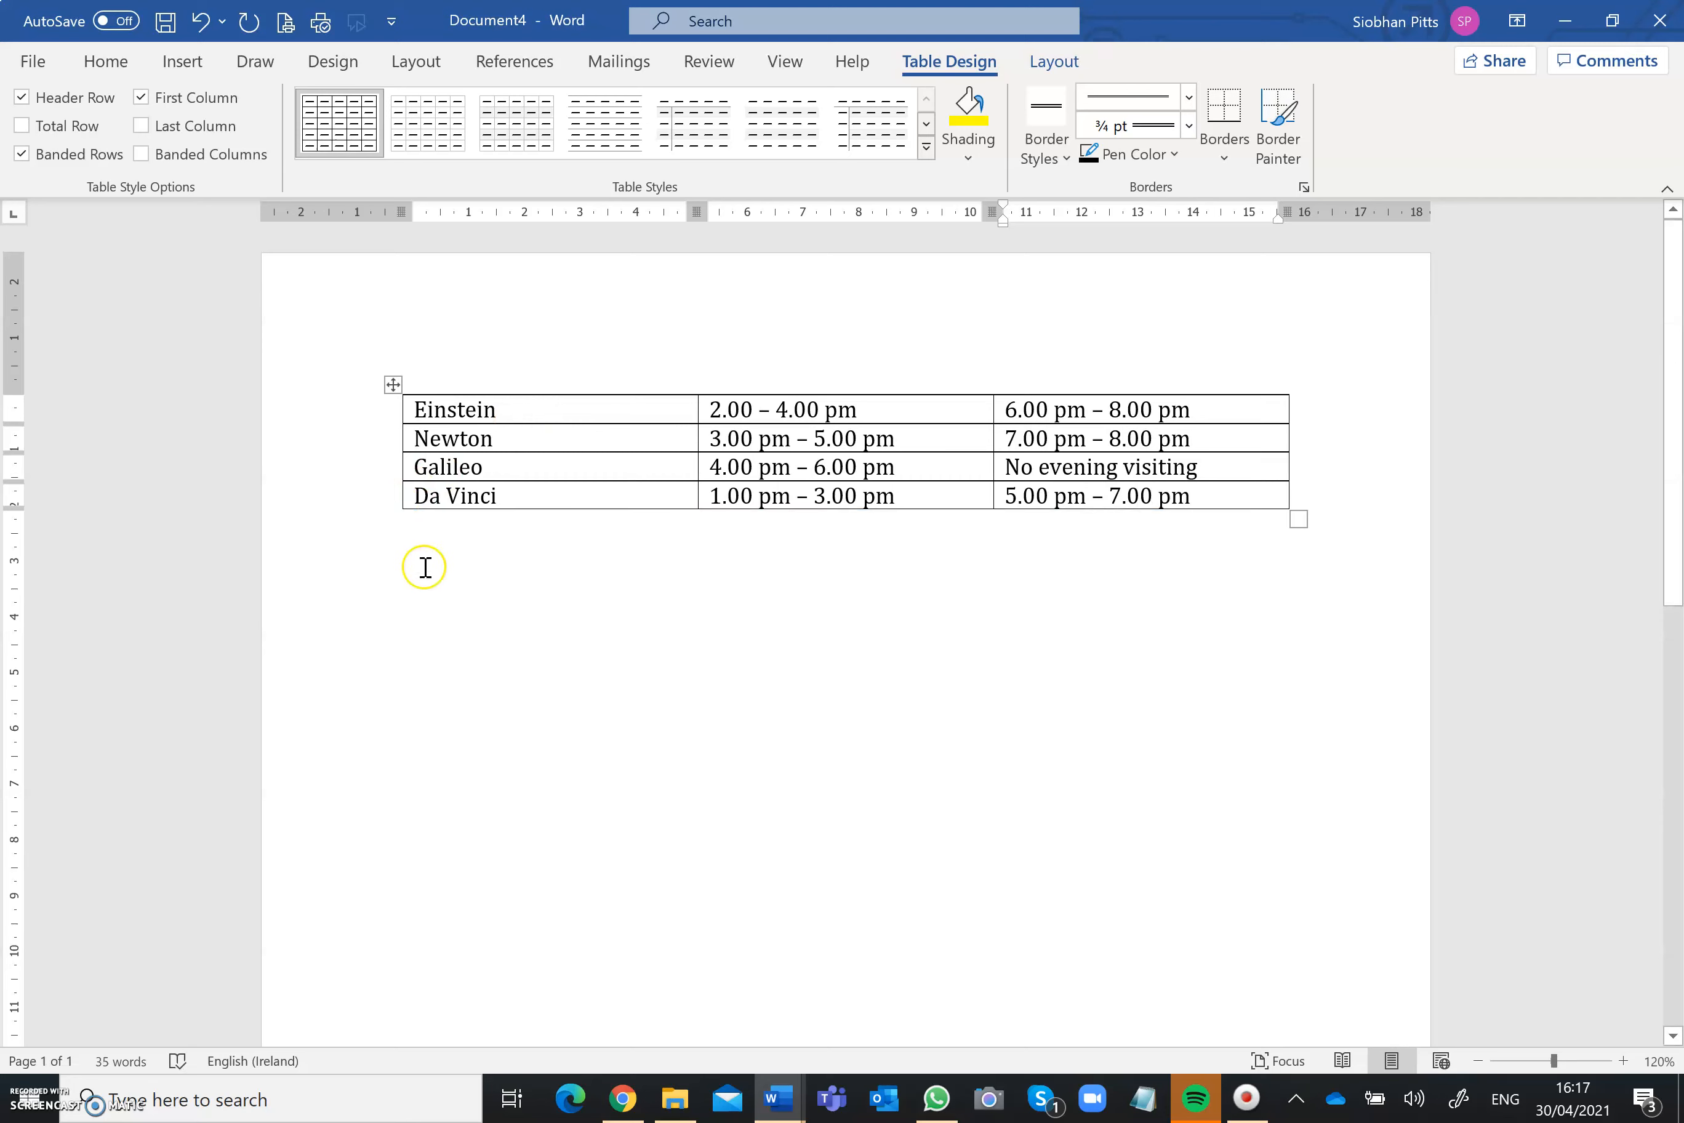
pyautogui.click(440, 581)
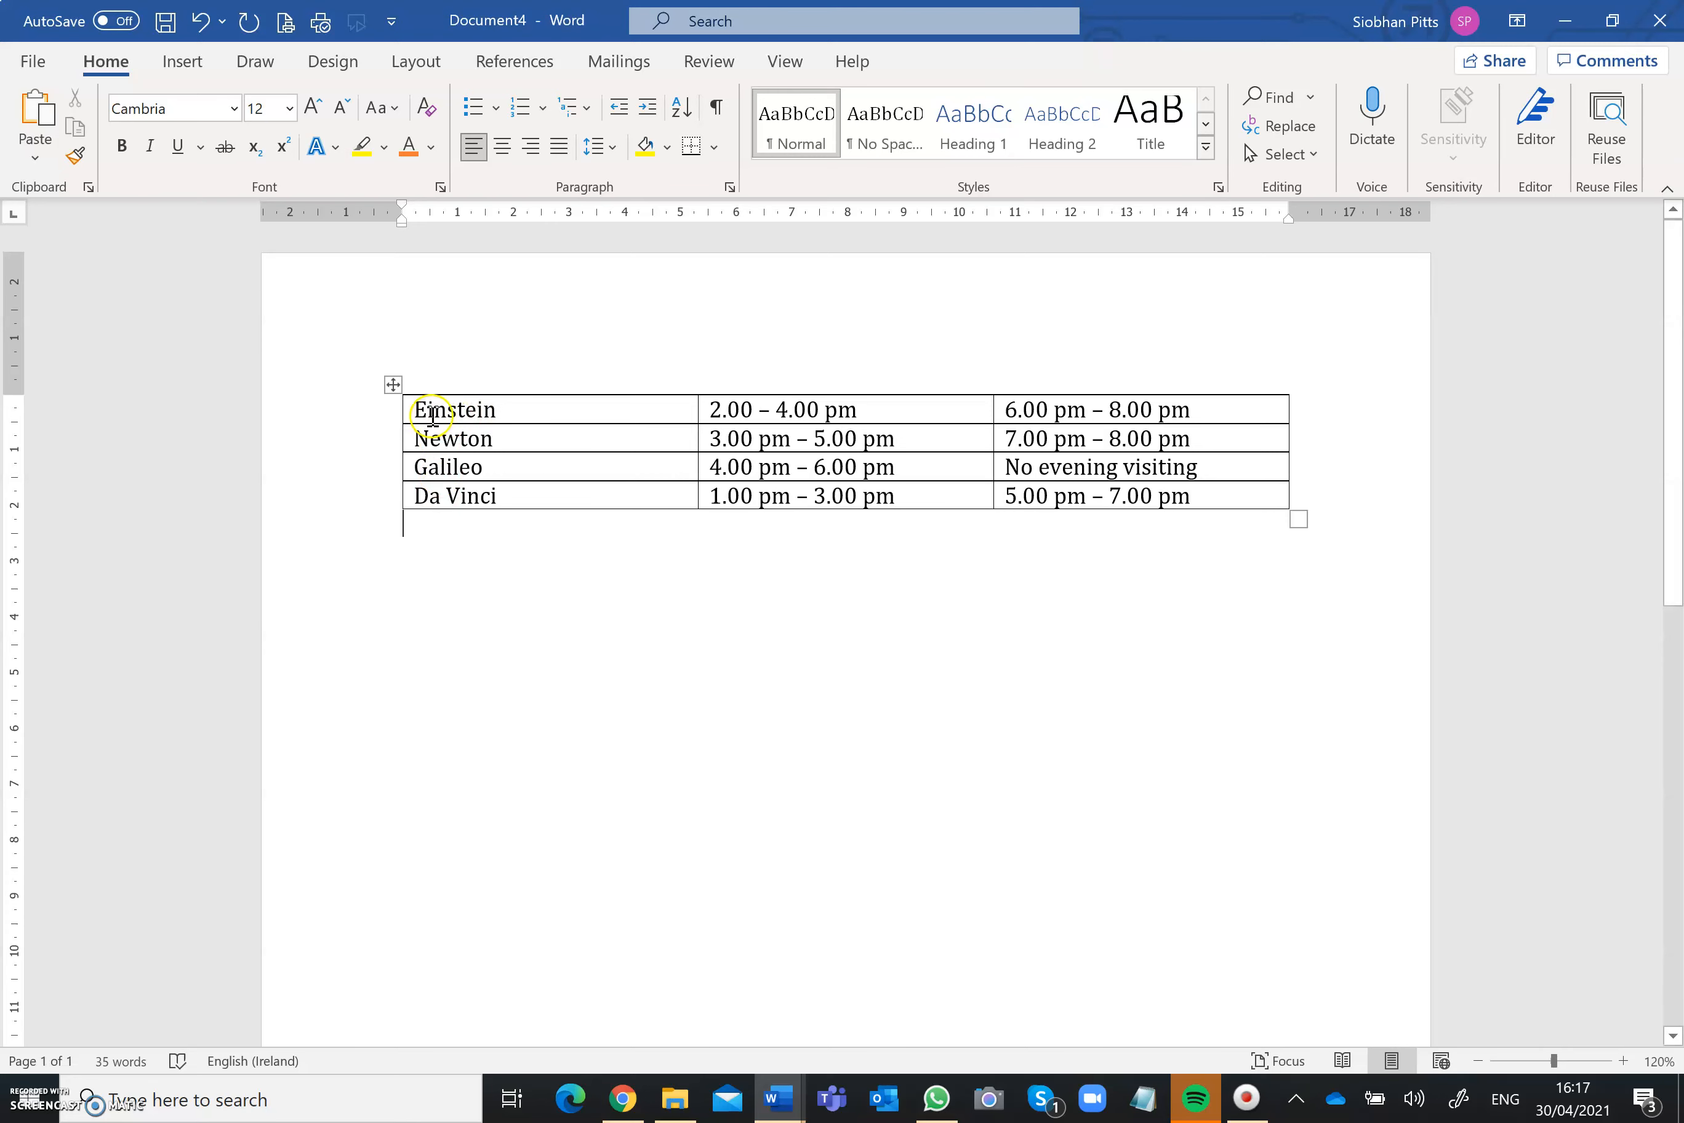
# Step: Insert a new row above the Einstein row of the table
pyautogui.click(411, 410)
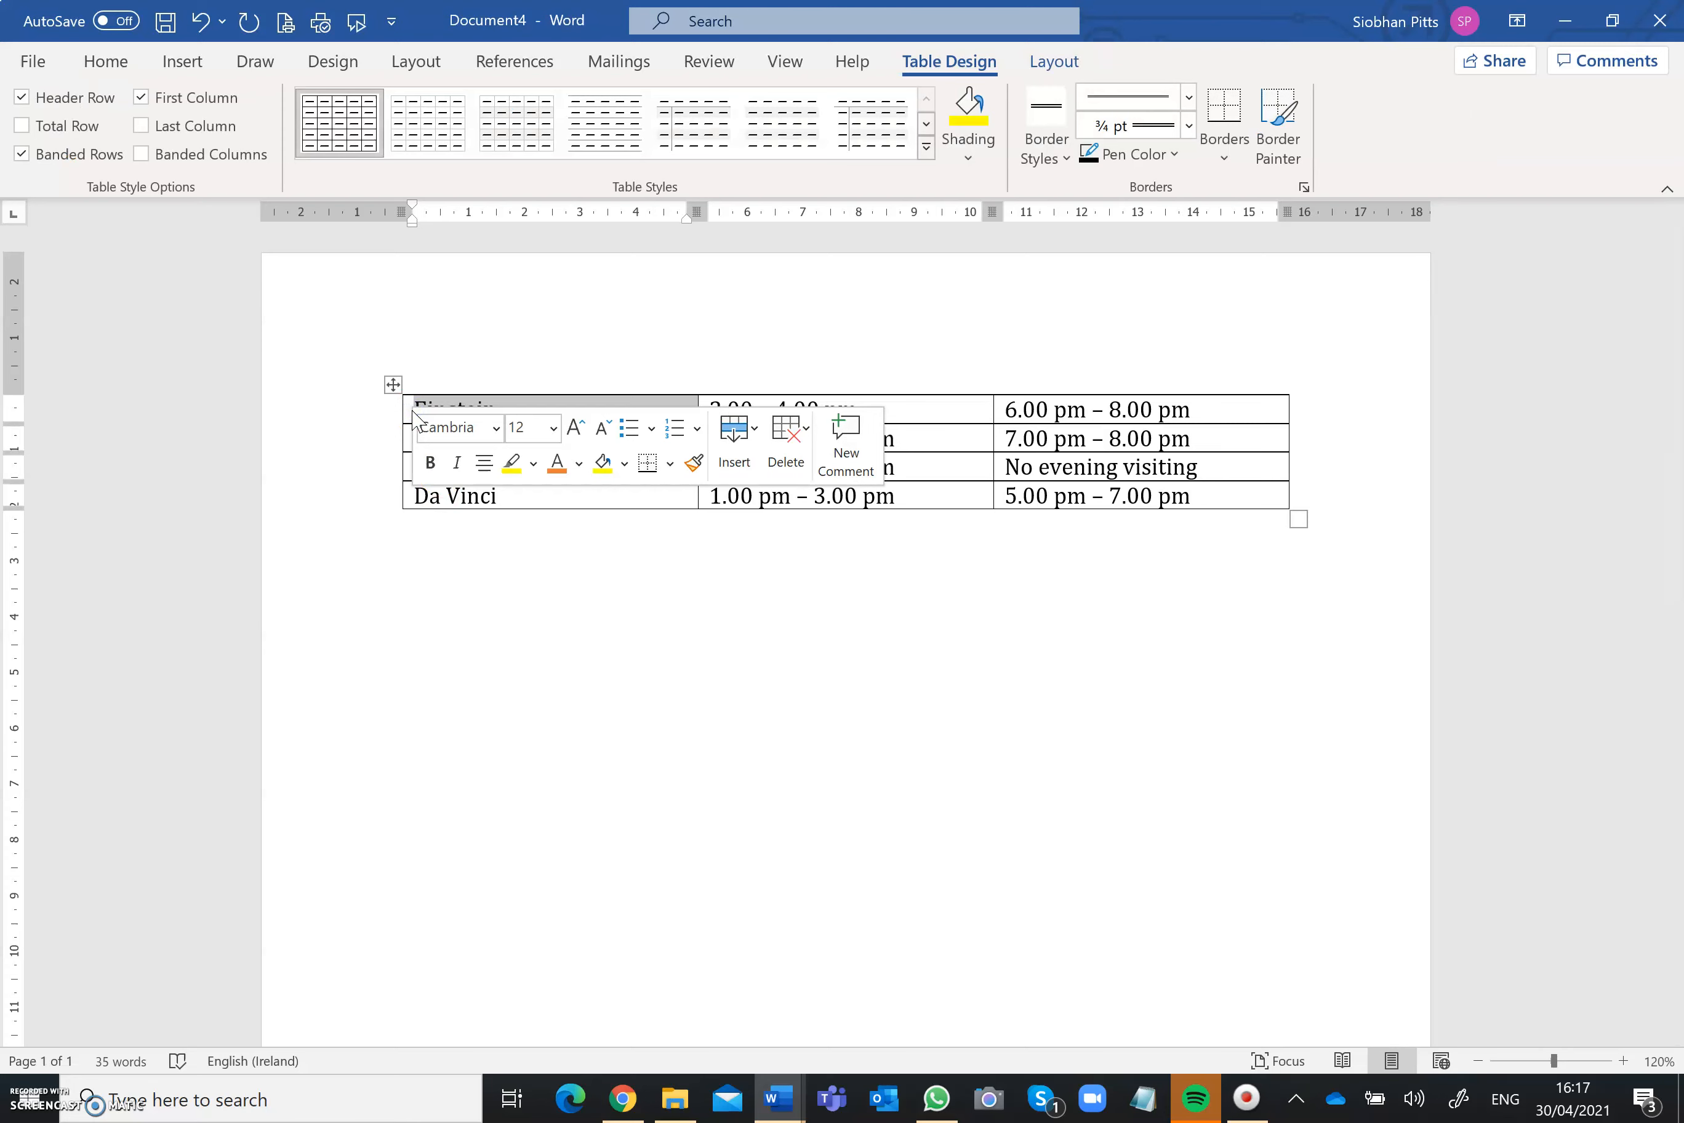
pyautogui.click(1043, 69)
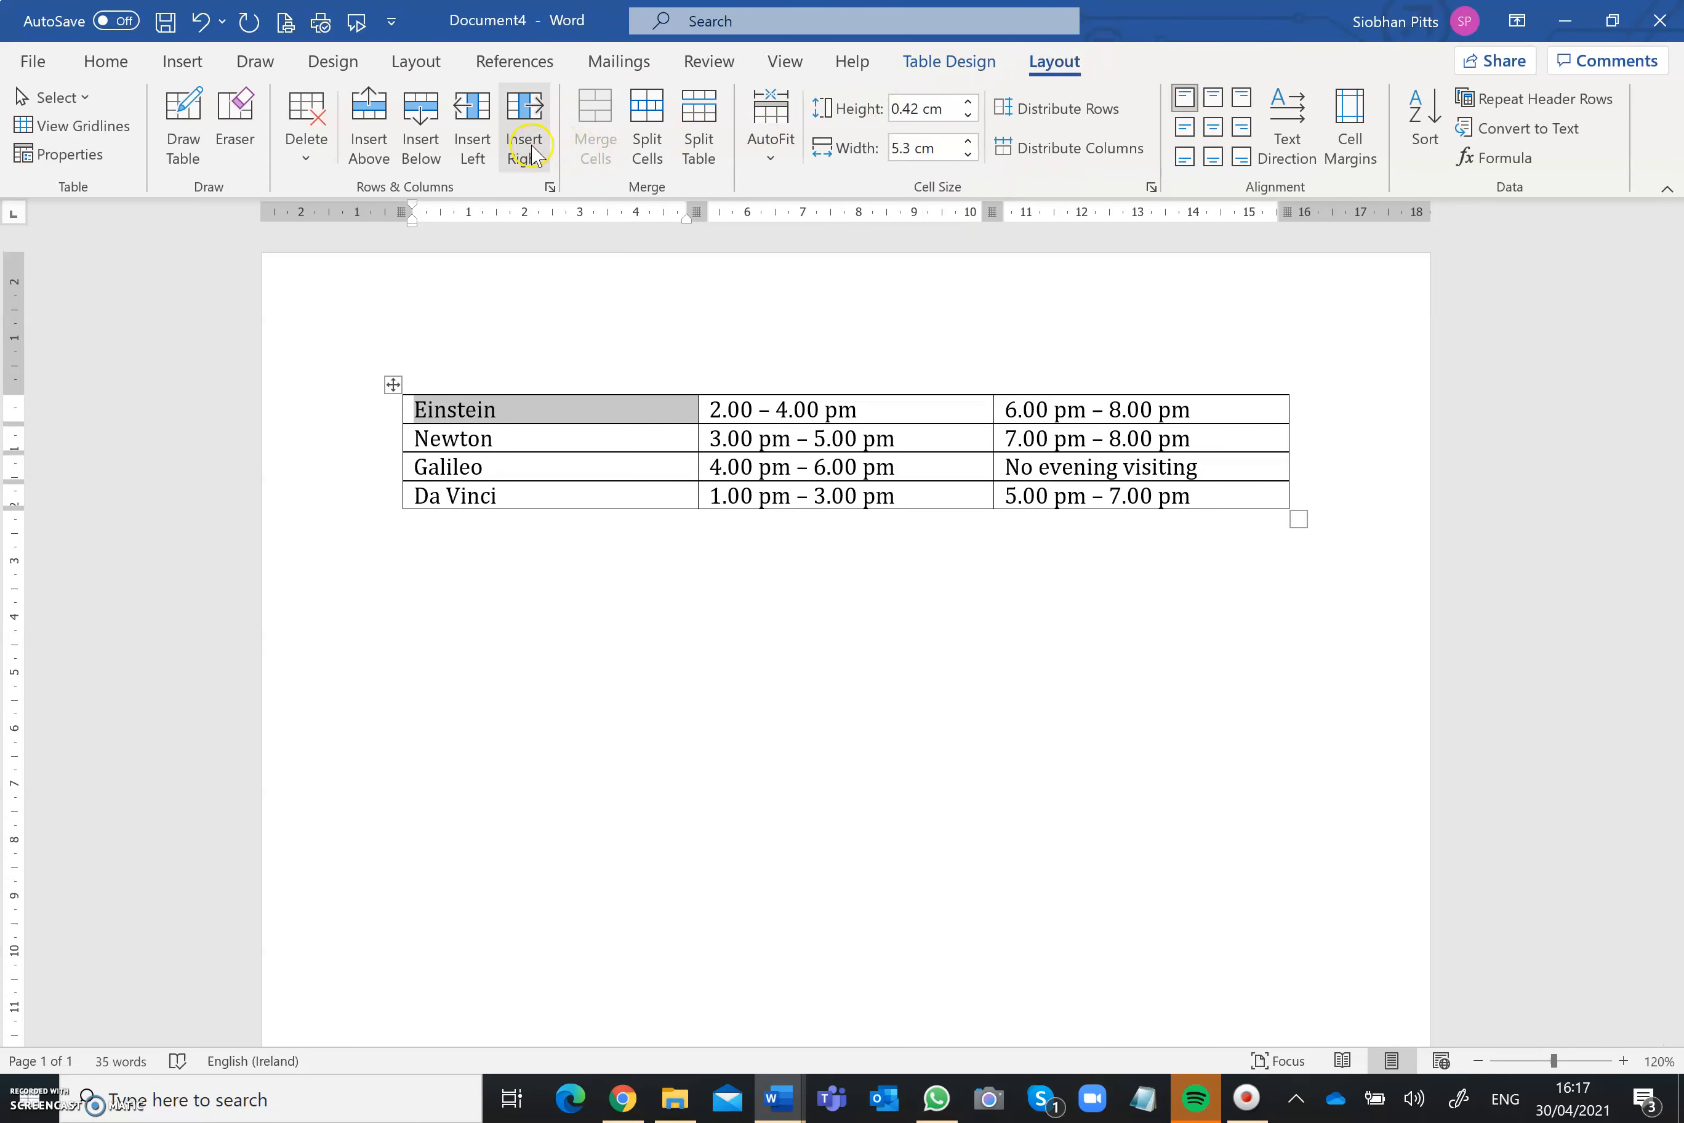
pyautogui.click(371, 149)
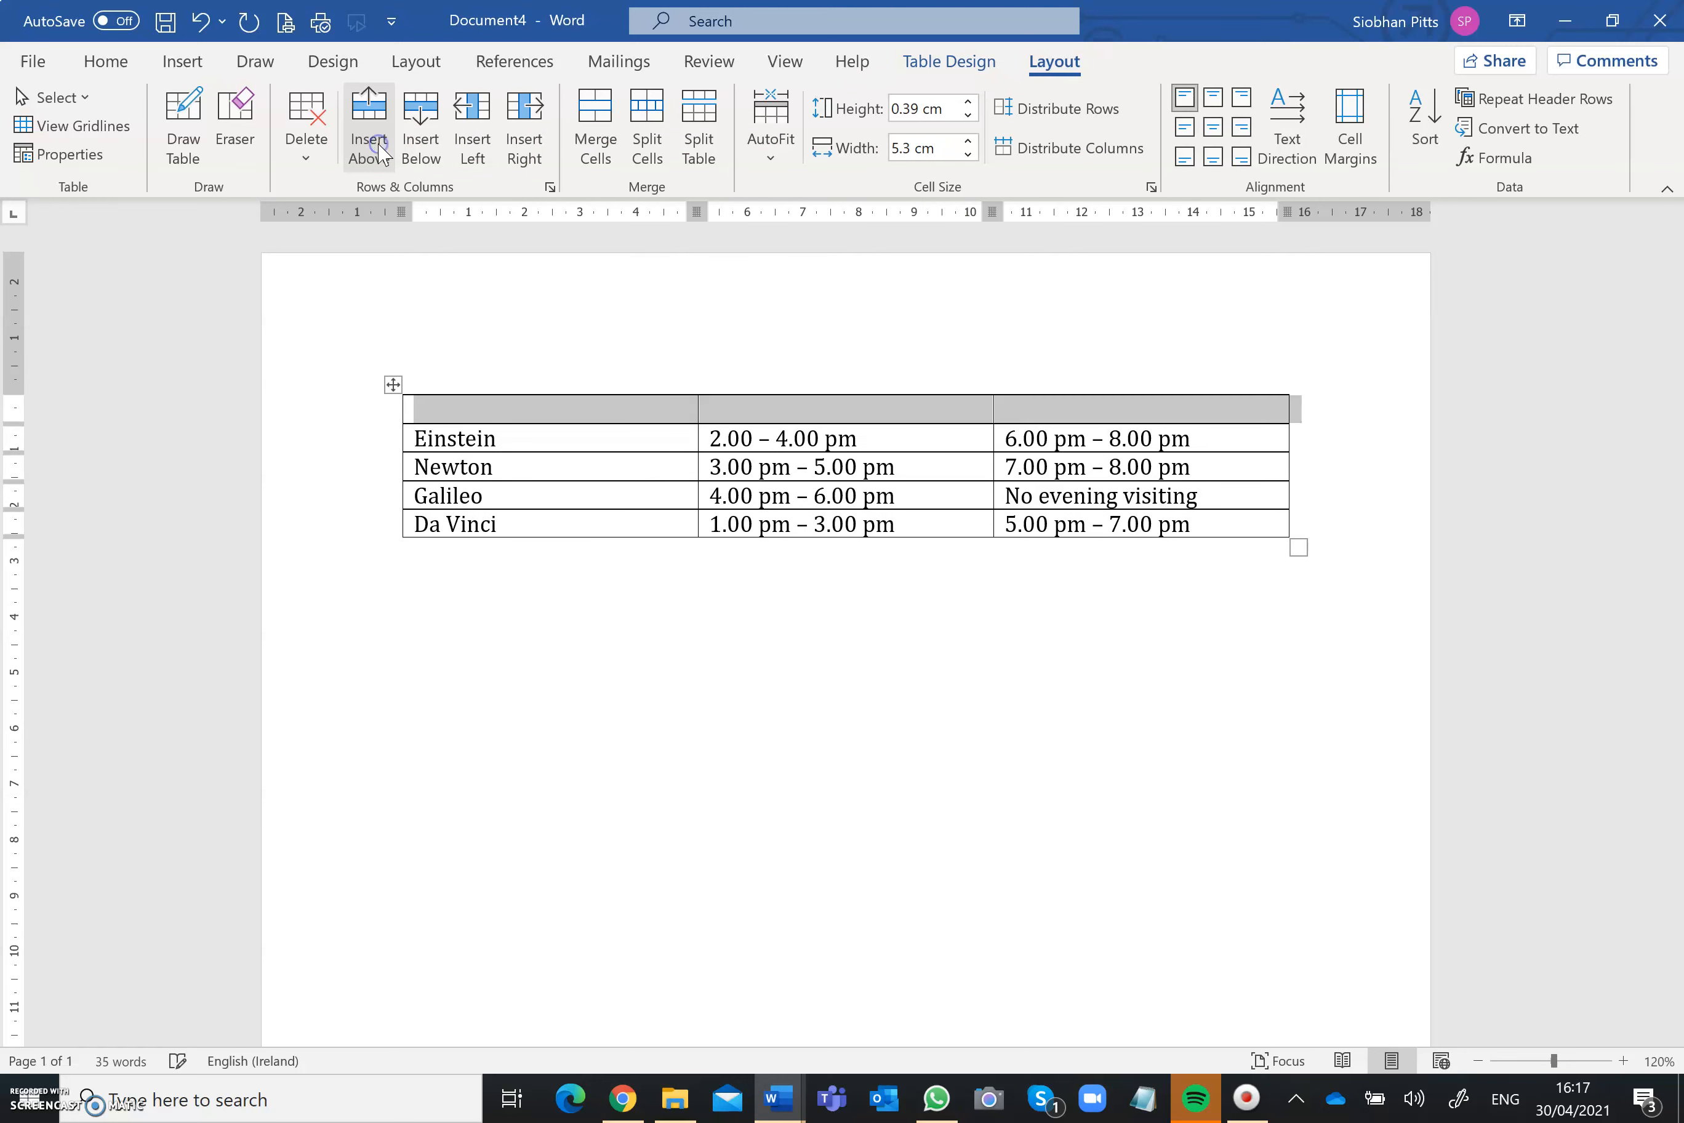
# Step: Enter the column headings Ward, Afternoon visiting and Evening visiting in the empty first row
pyautogui.click(532, 405)
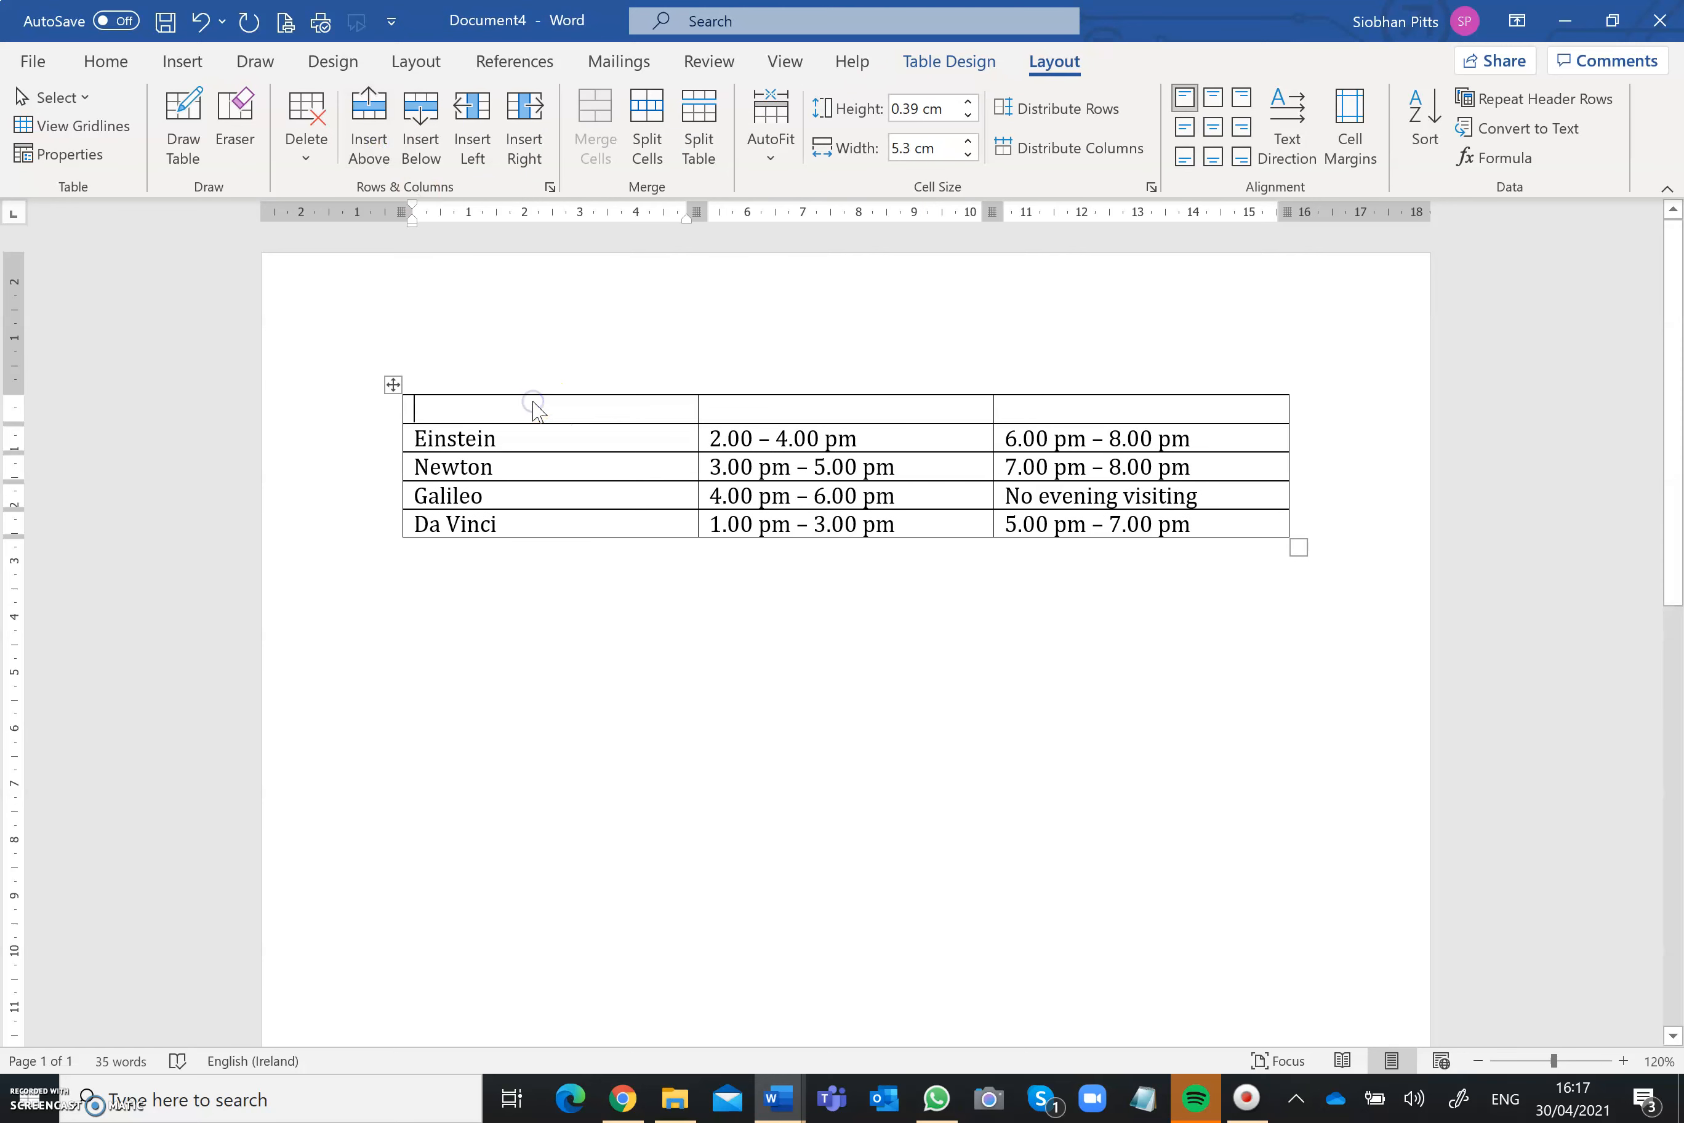
pyautogui.write('Ward')
pyautogui.press('Tab')
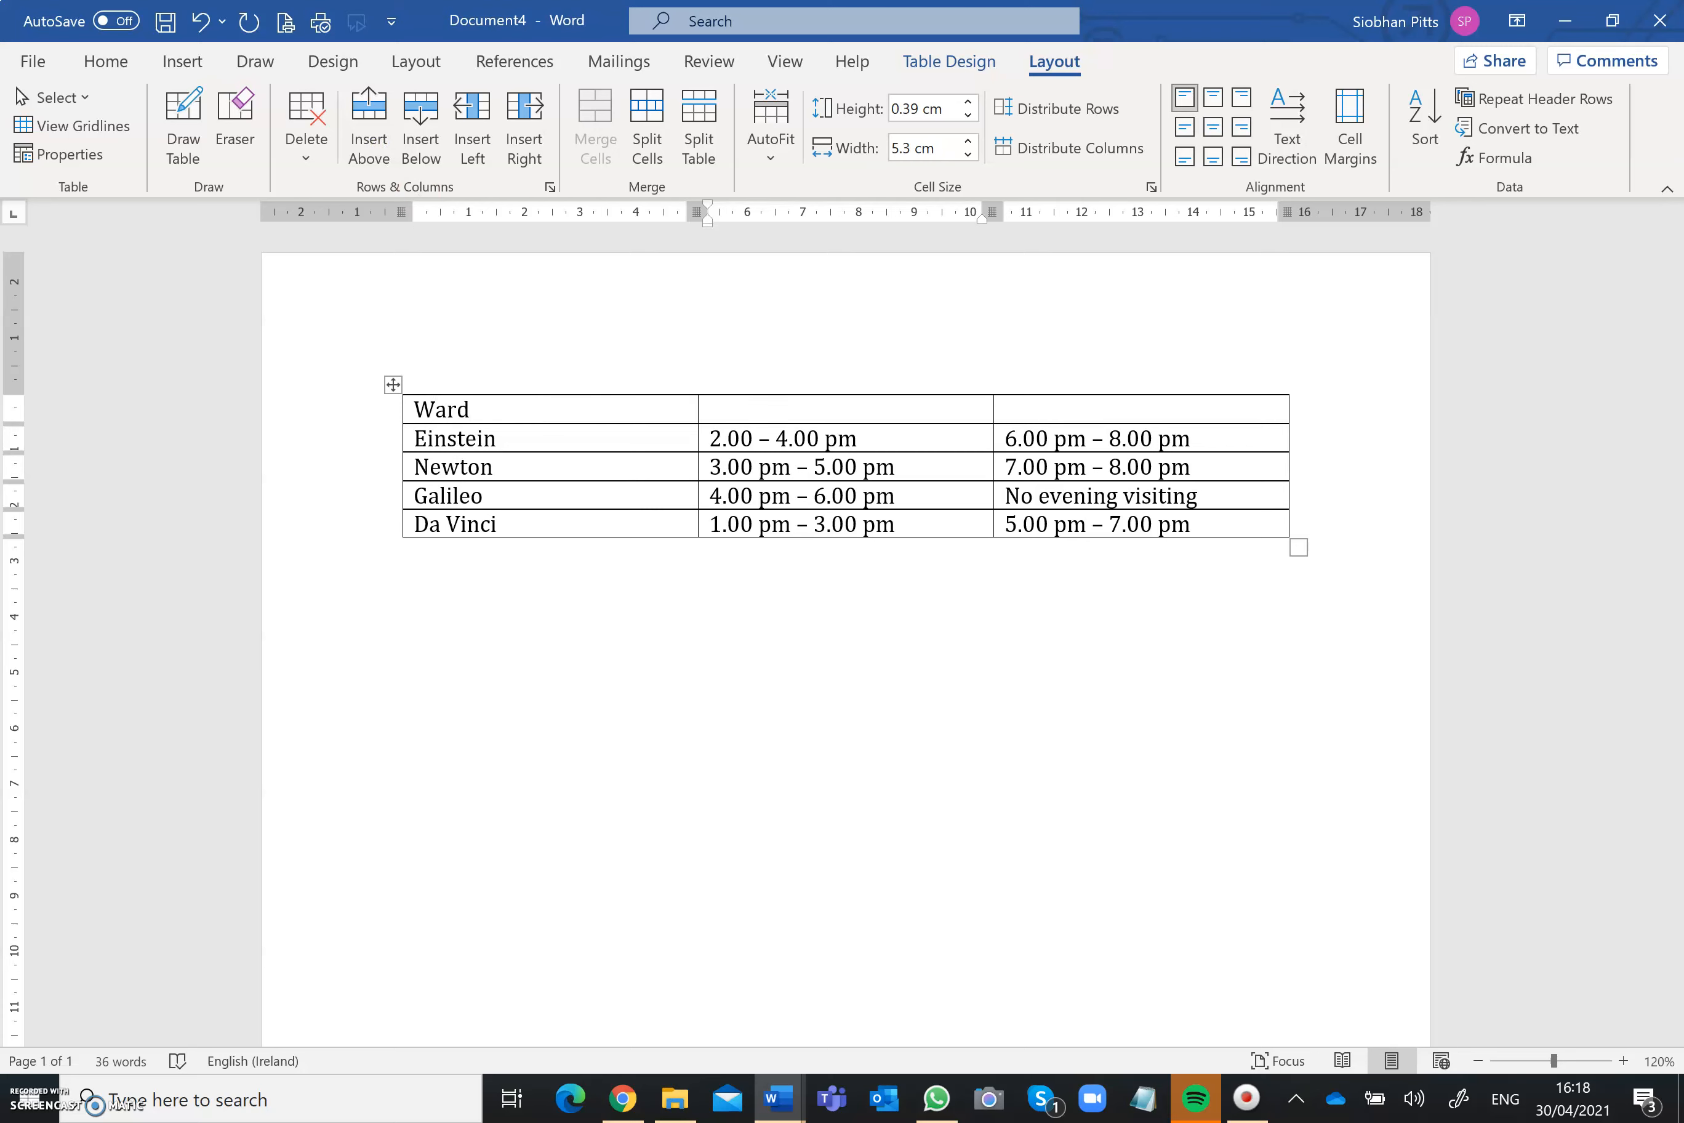
pyautogui.write('Afternoon visiting')
pyautogui.press('Tab')
pyautogui.write('Evening visiting')
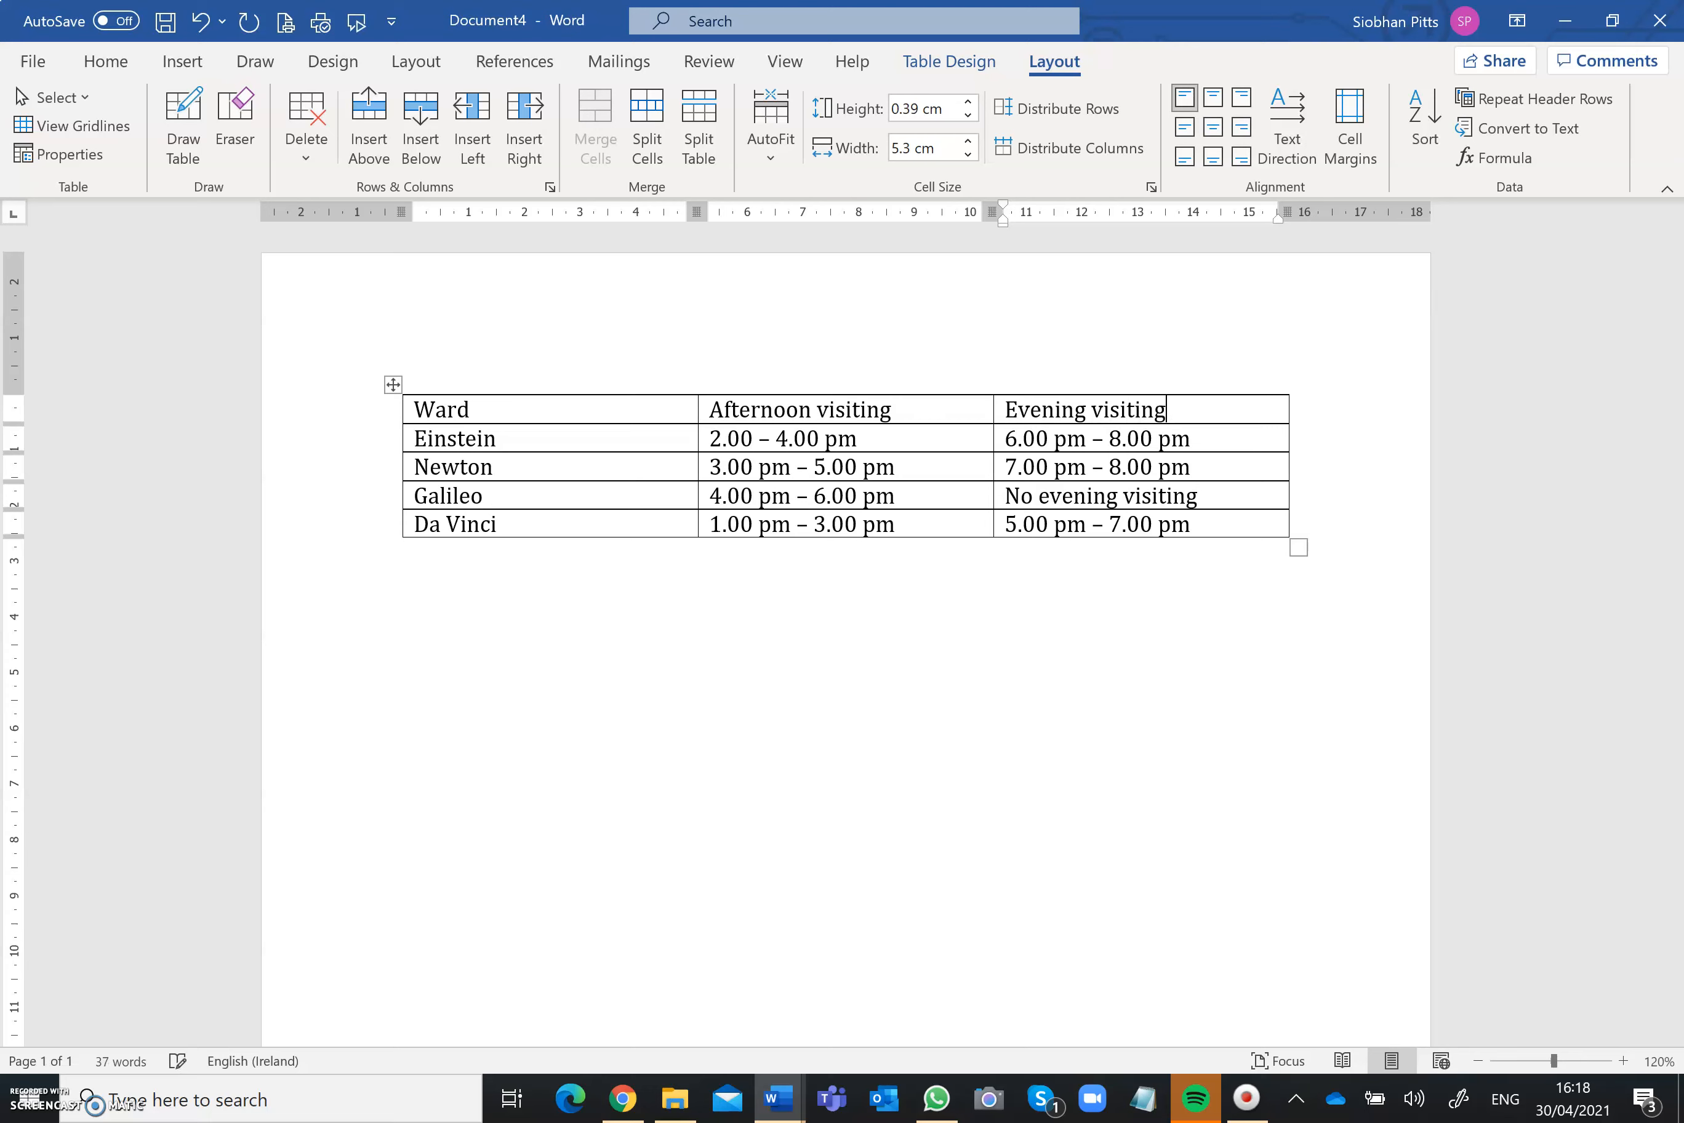
# Step: Format the heading row's text in the blue theme colour, size 14, with the Tahoma font
pyautogui.moveTo(414, 408); pyautogui.dragTo(1050, 411)
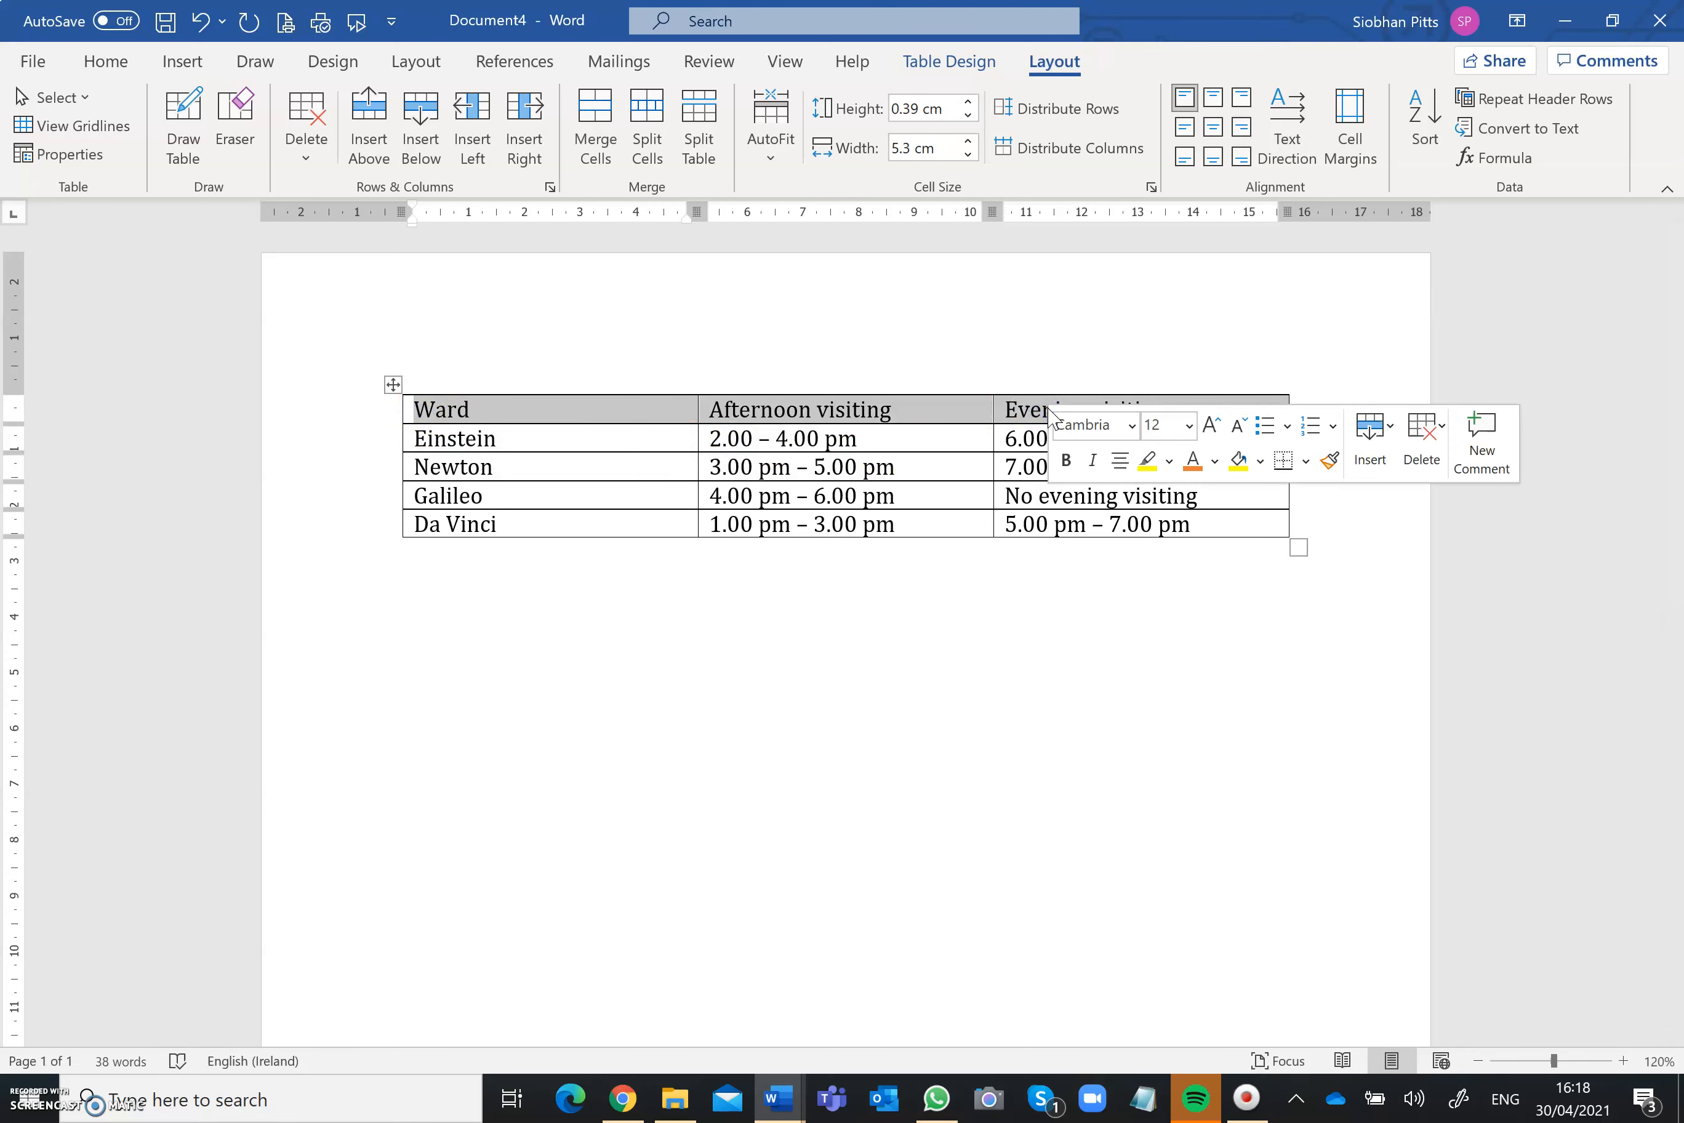
pyautogui.click(1215, 461)
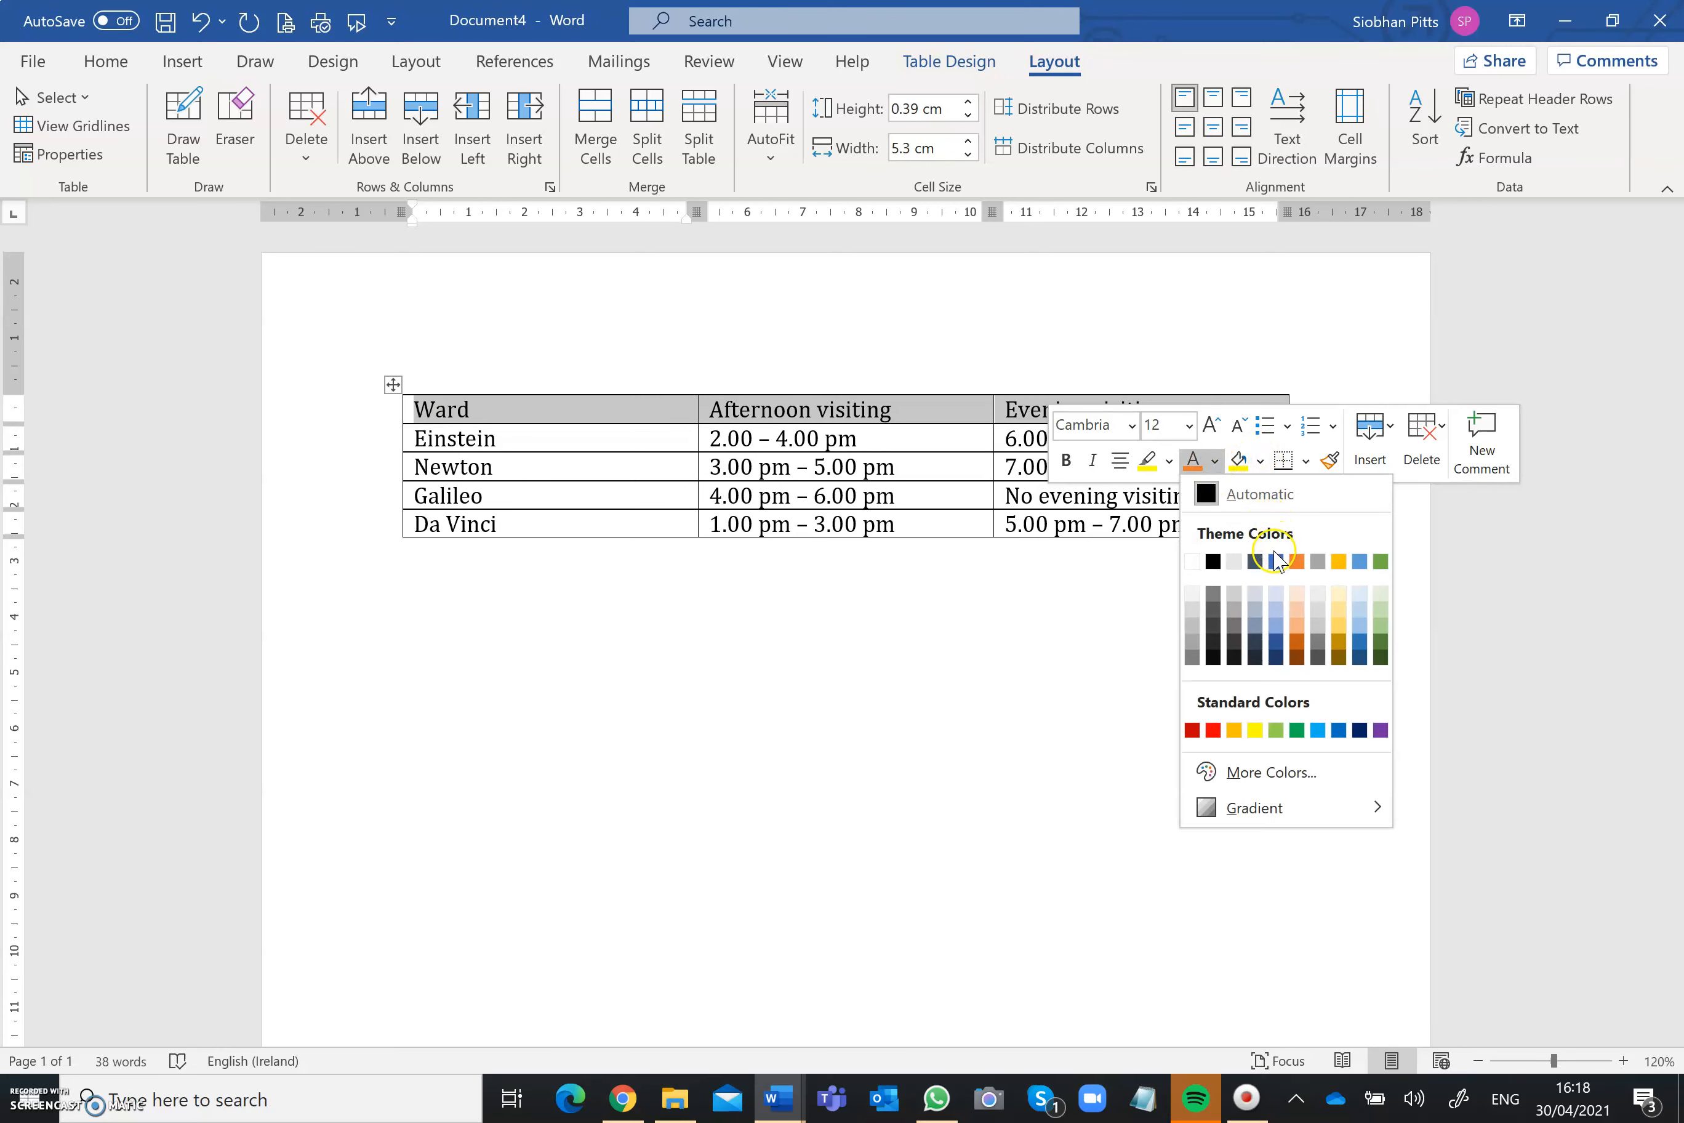
pyautogui.click(1275, 561)
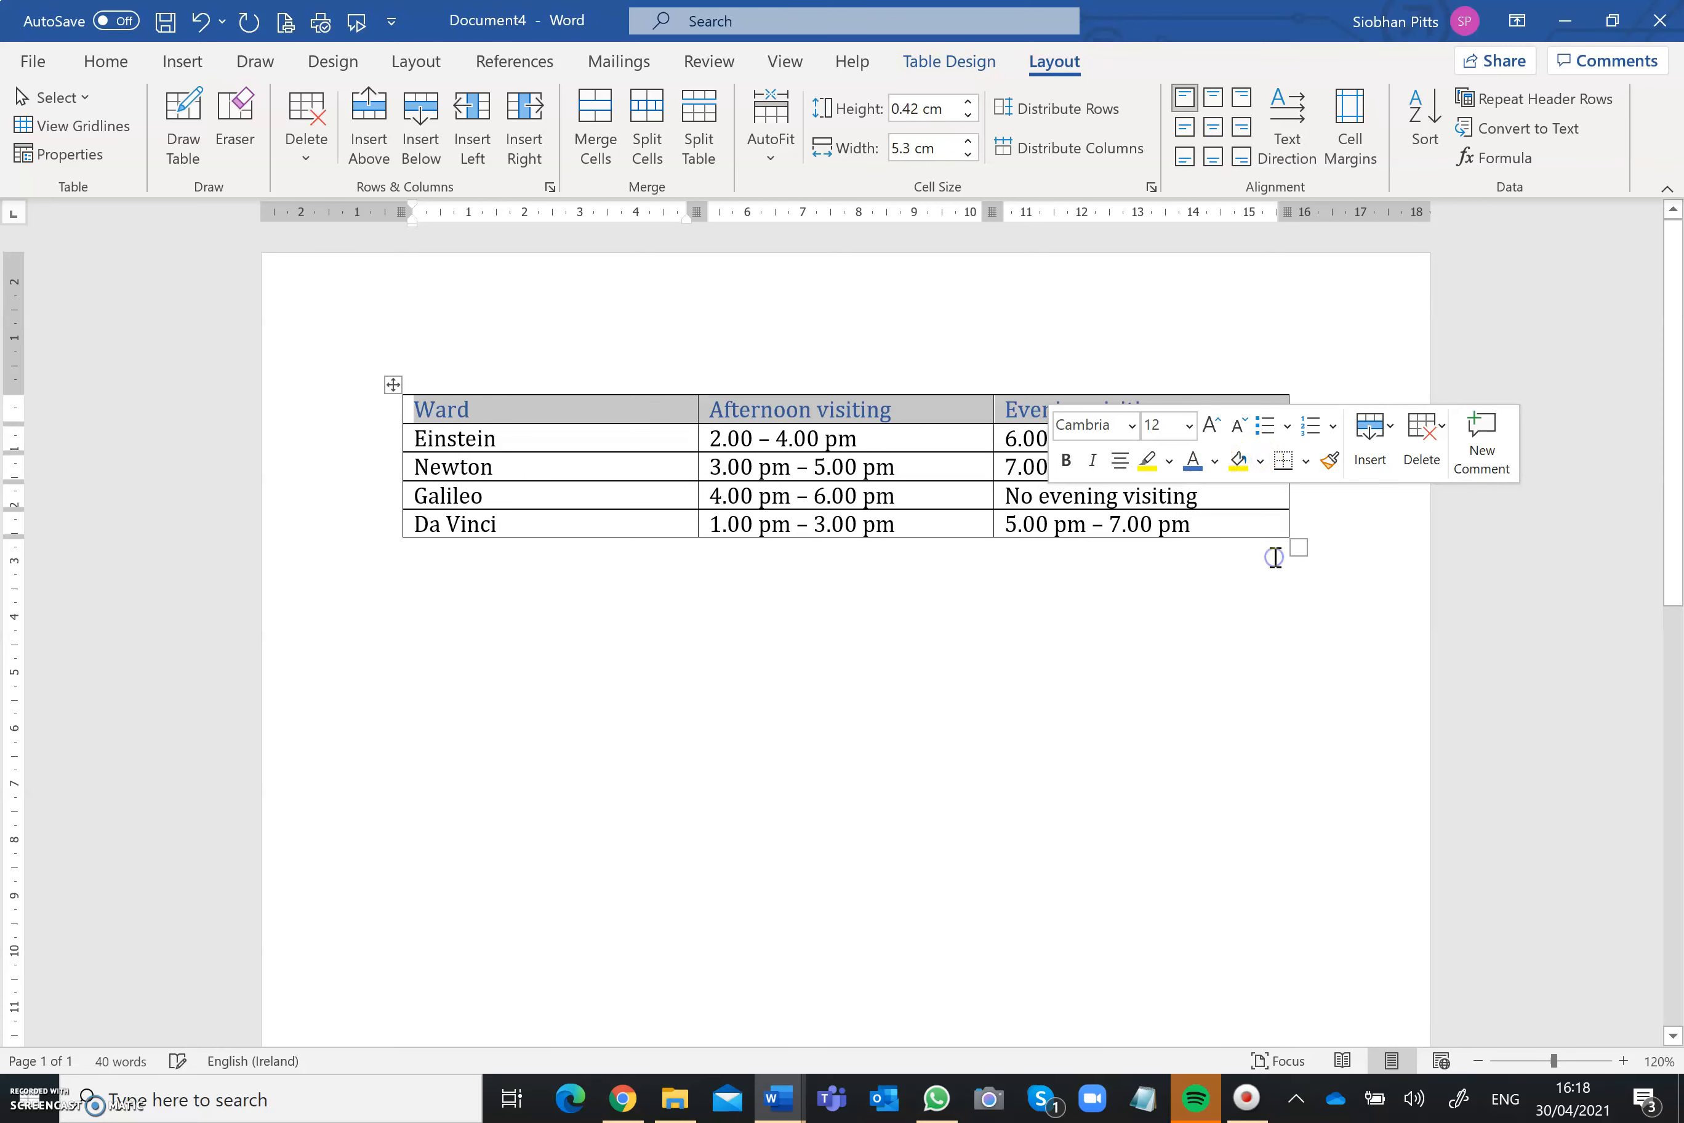
pyautogui.click(1215, 427)
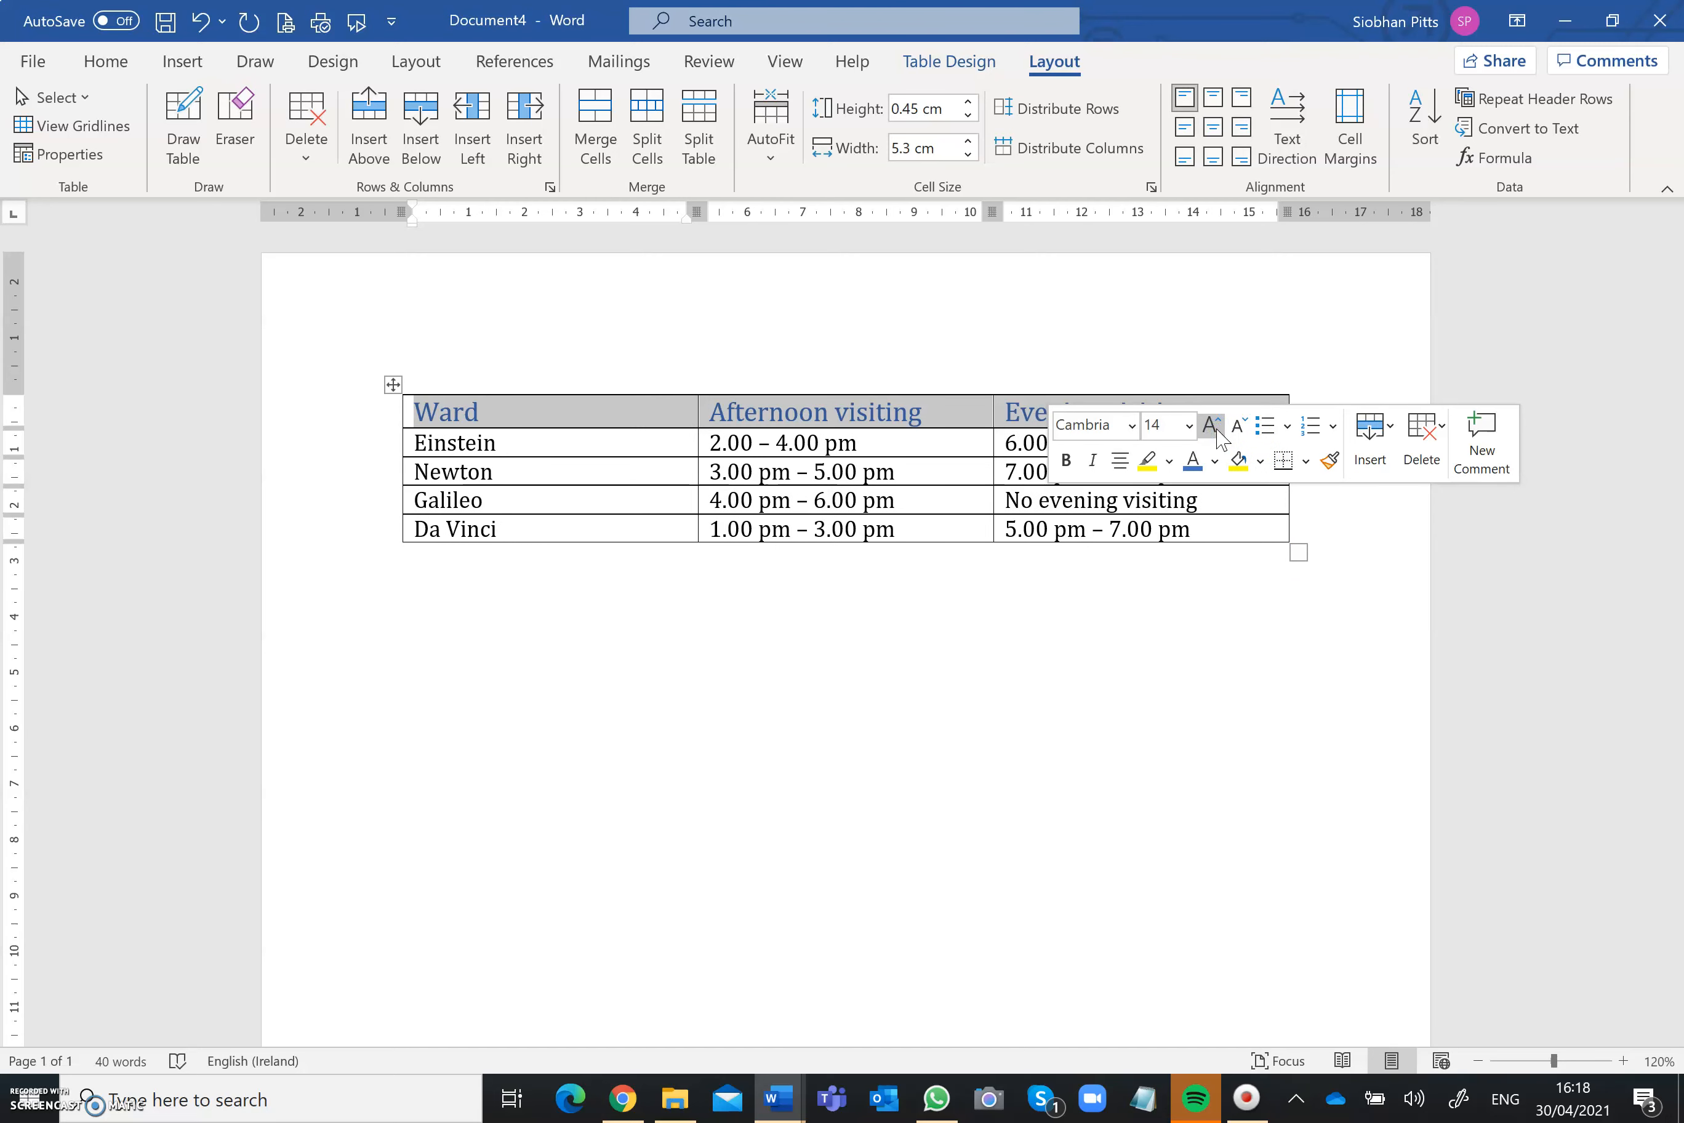
pyautogui.click(1132, 426)
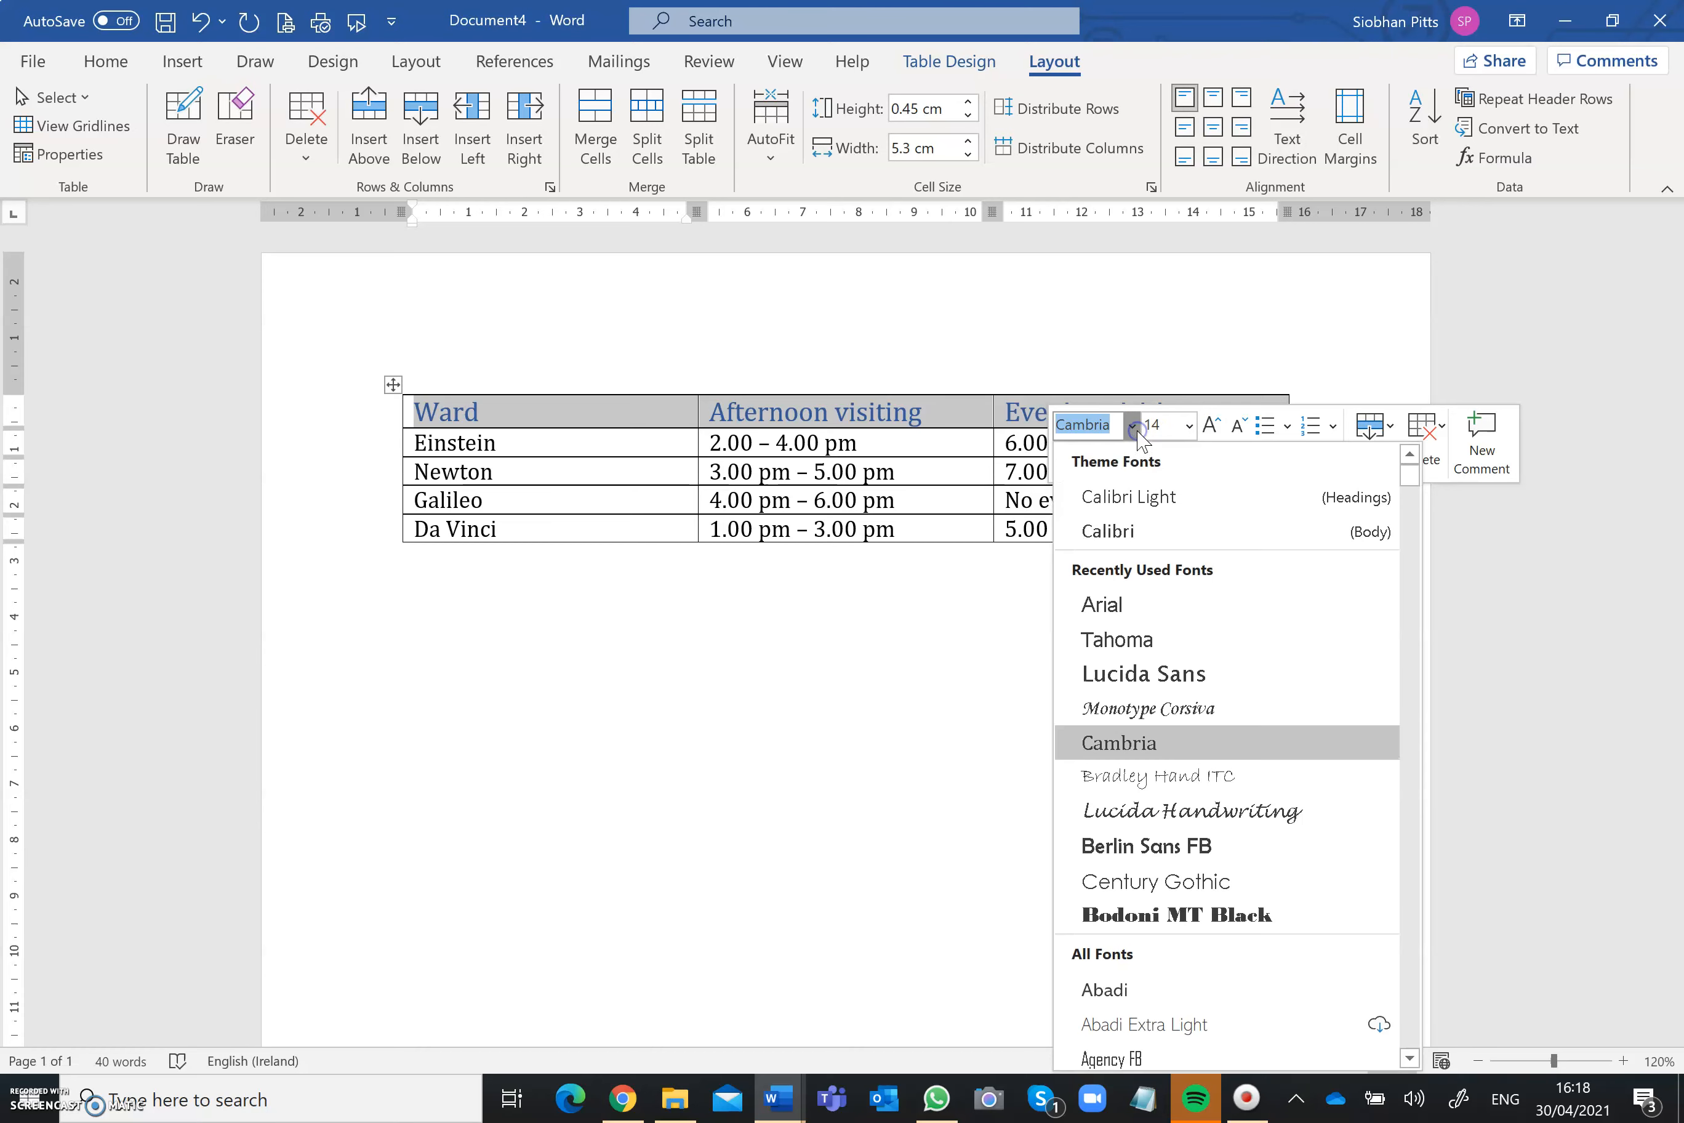
pyautogui.click(1119, 638)
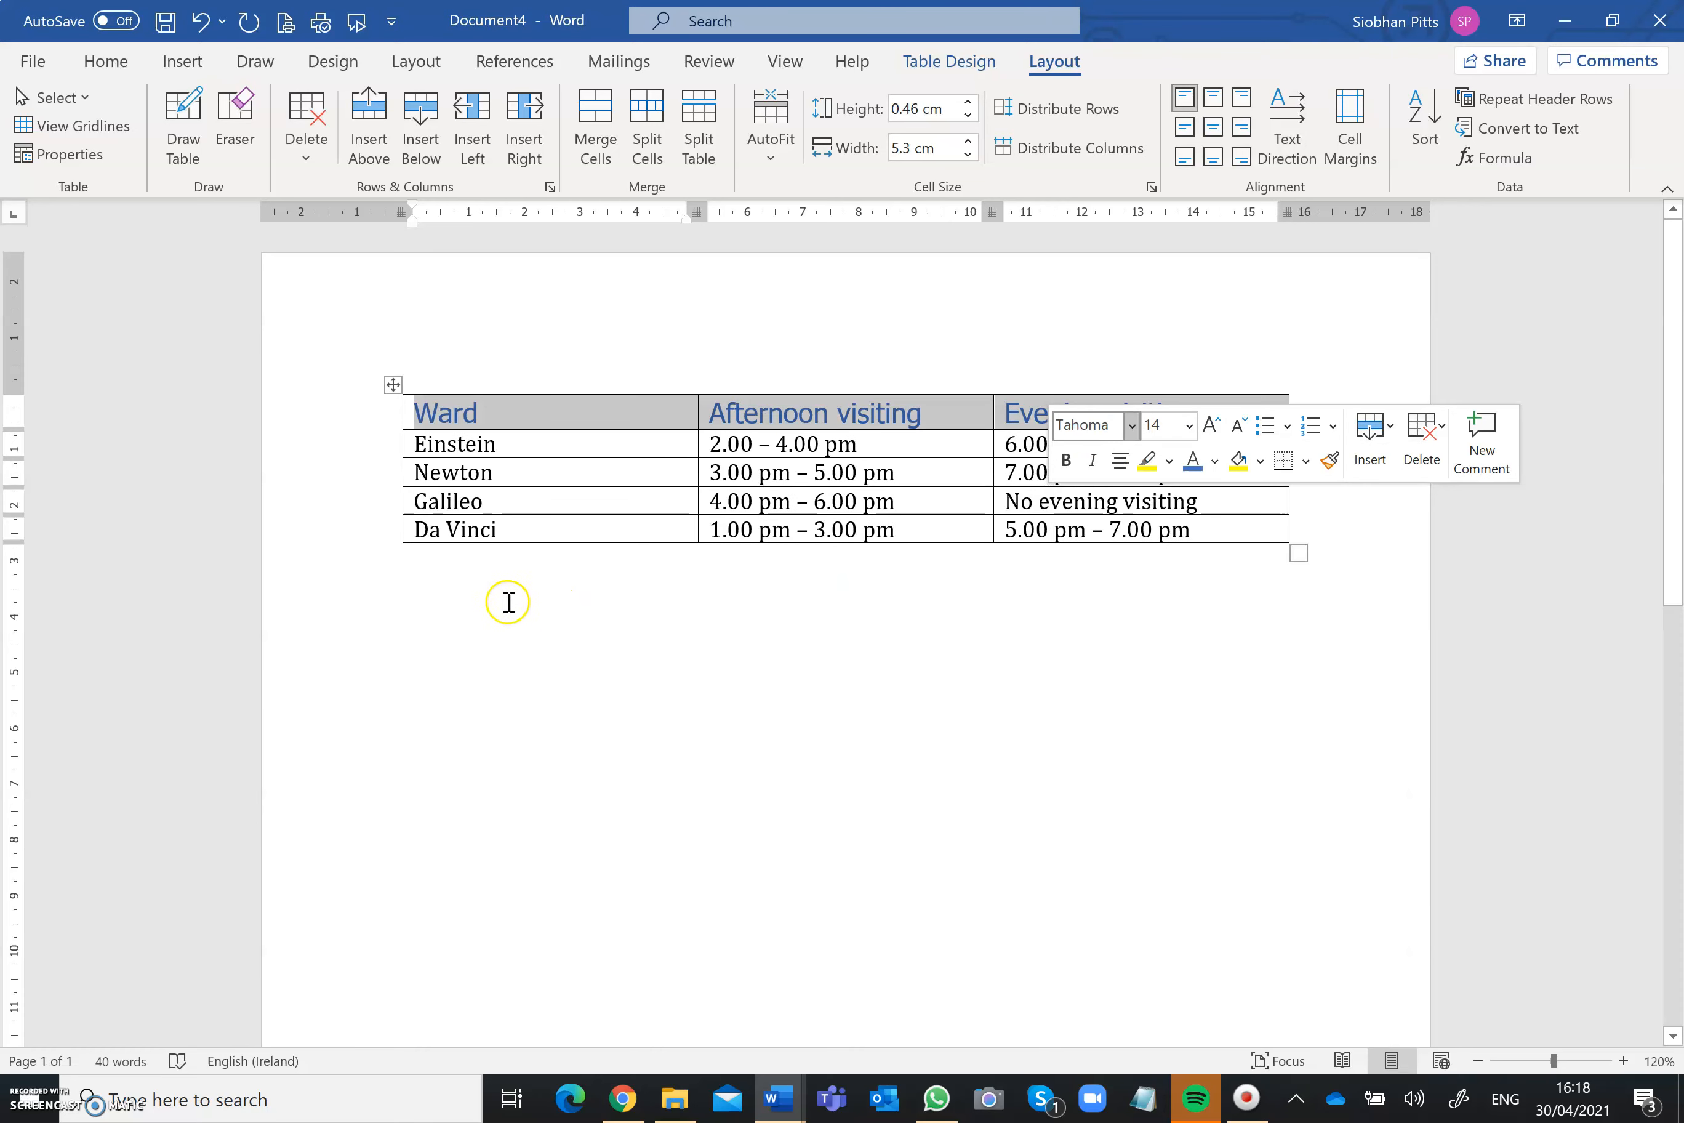
pyautogui.click(448, 606)
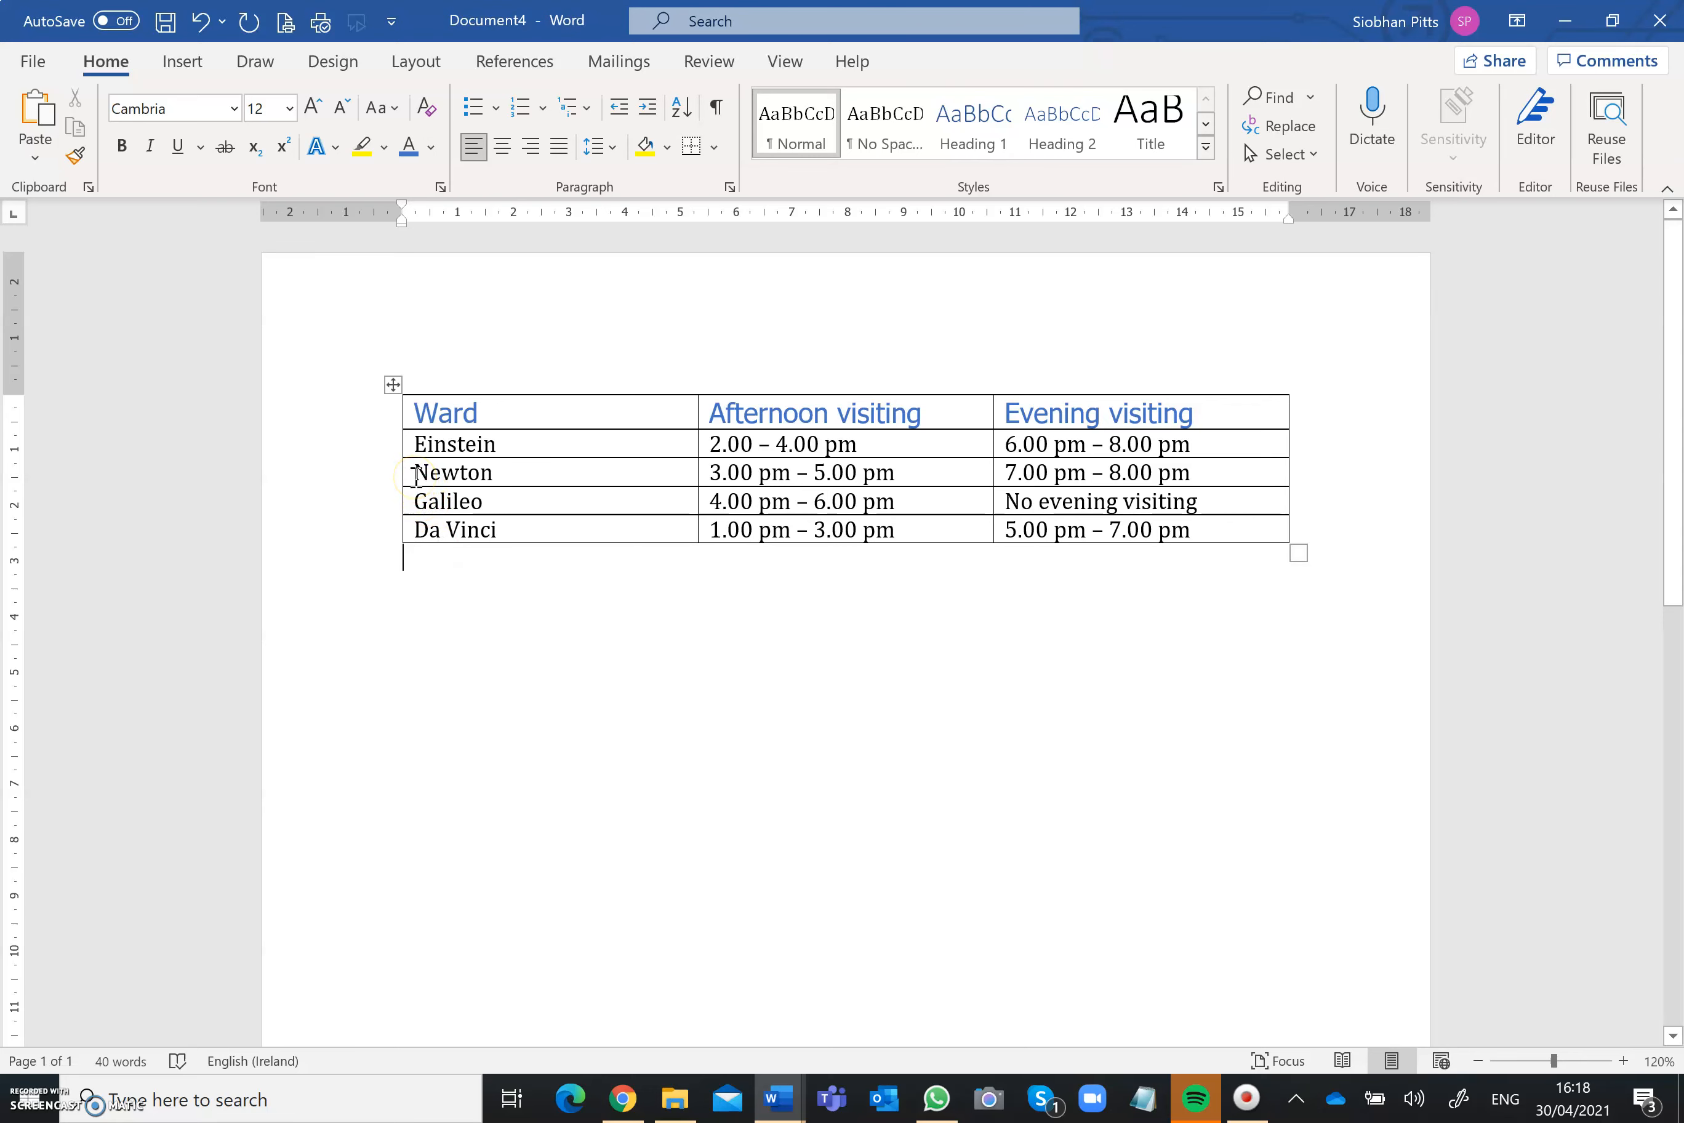
# Step: Insert a row below the Newton row and enter Hitchcock as its ward
pyautogui.click(416, 473)
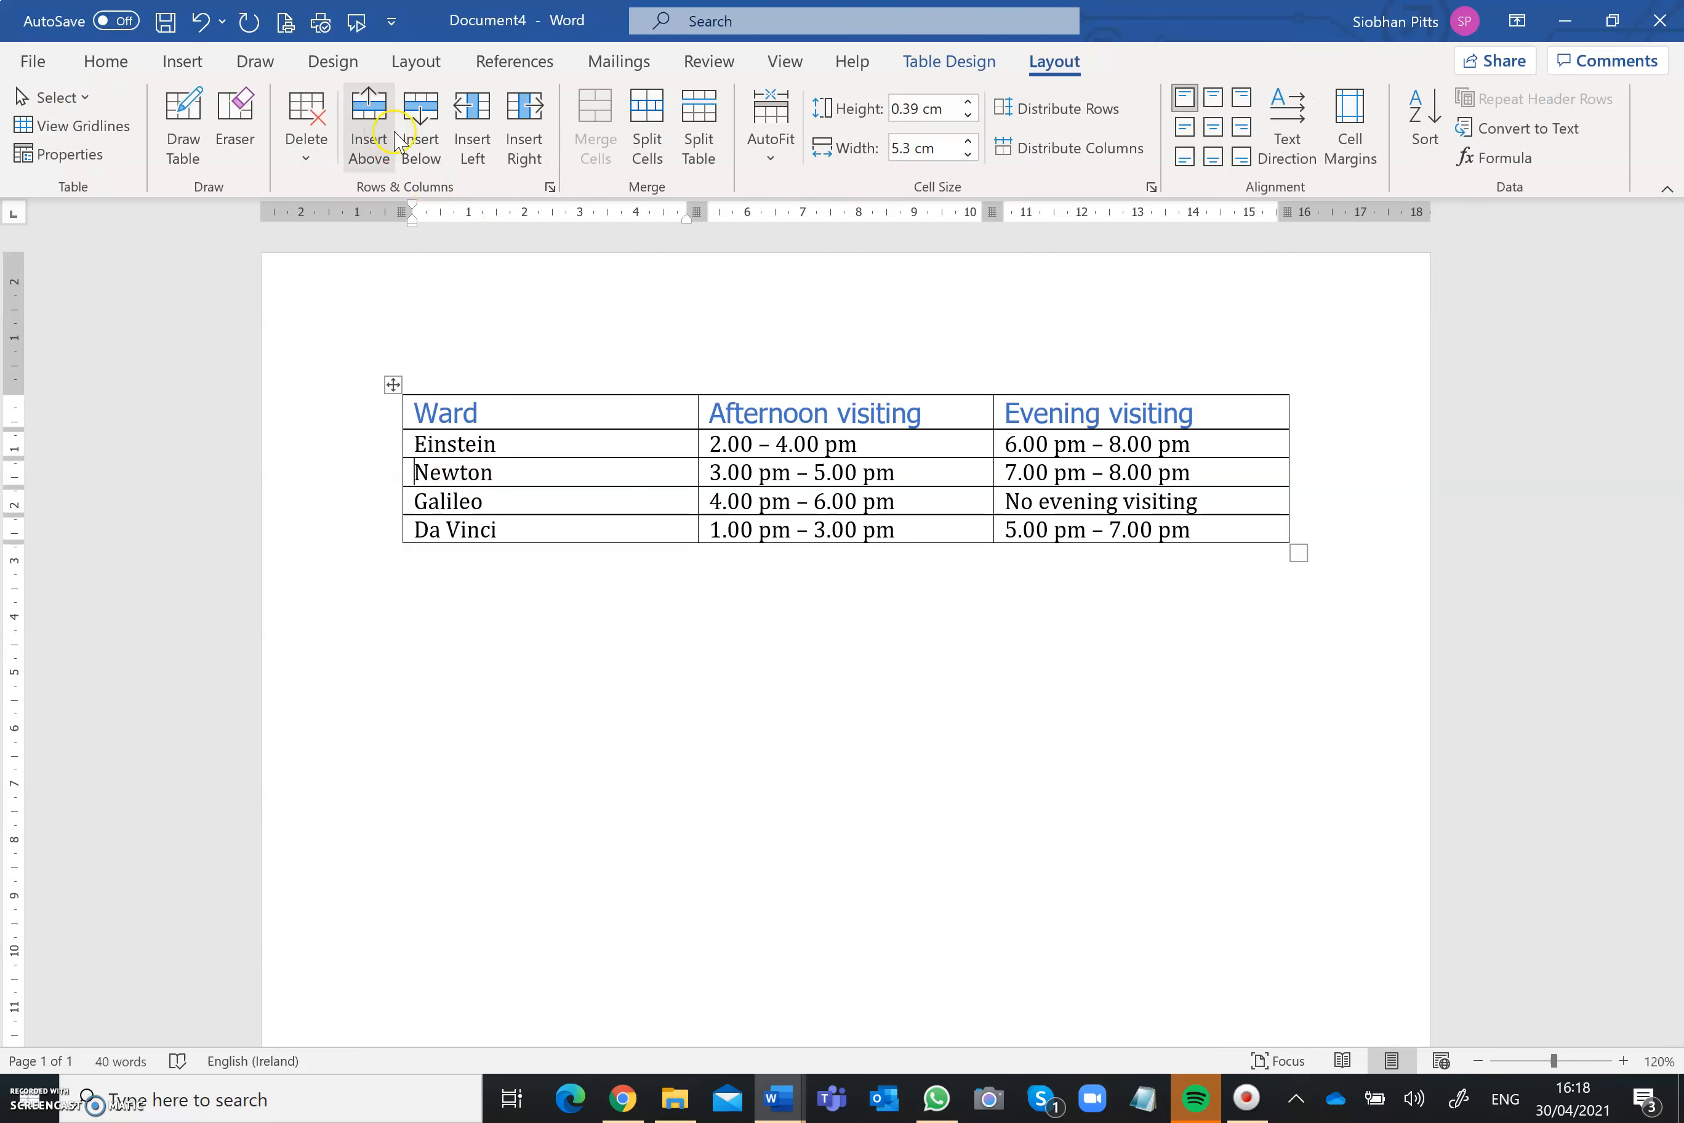
pyautogui.click(420, 138)
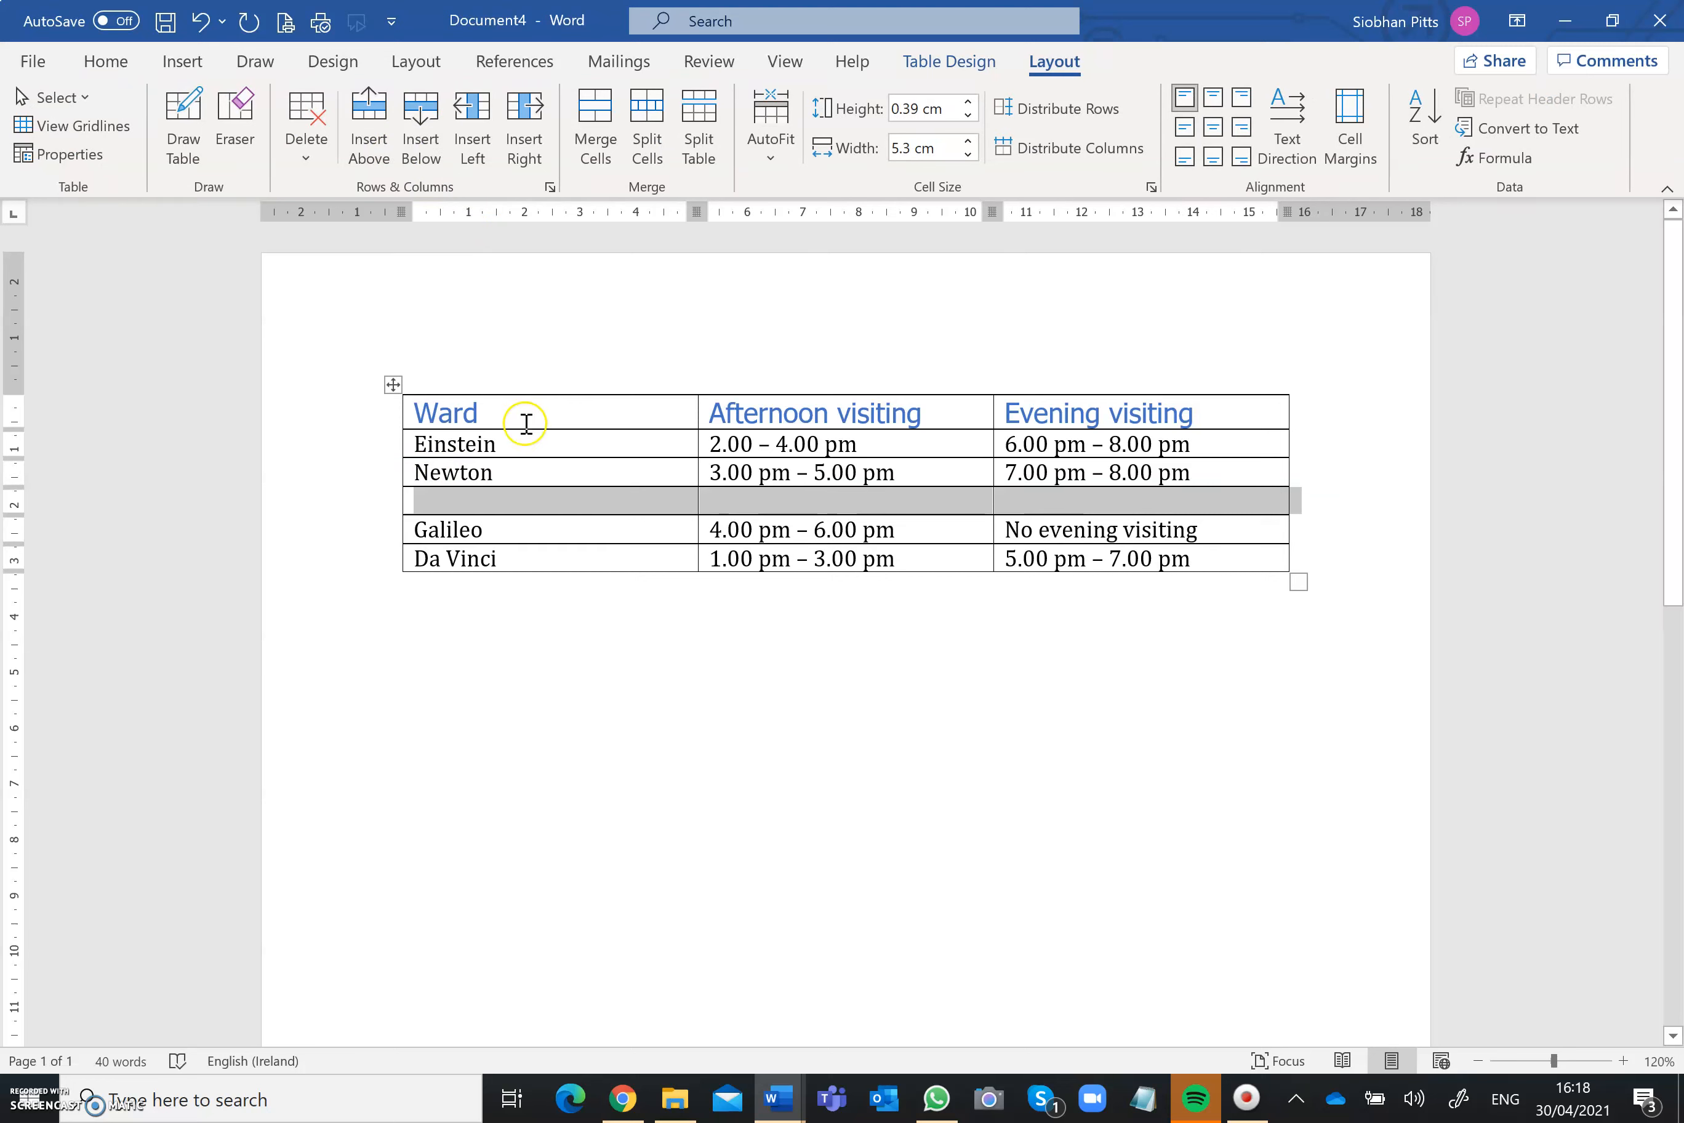
pyautogui.click(520, 500)
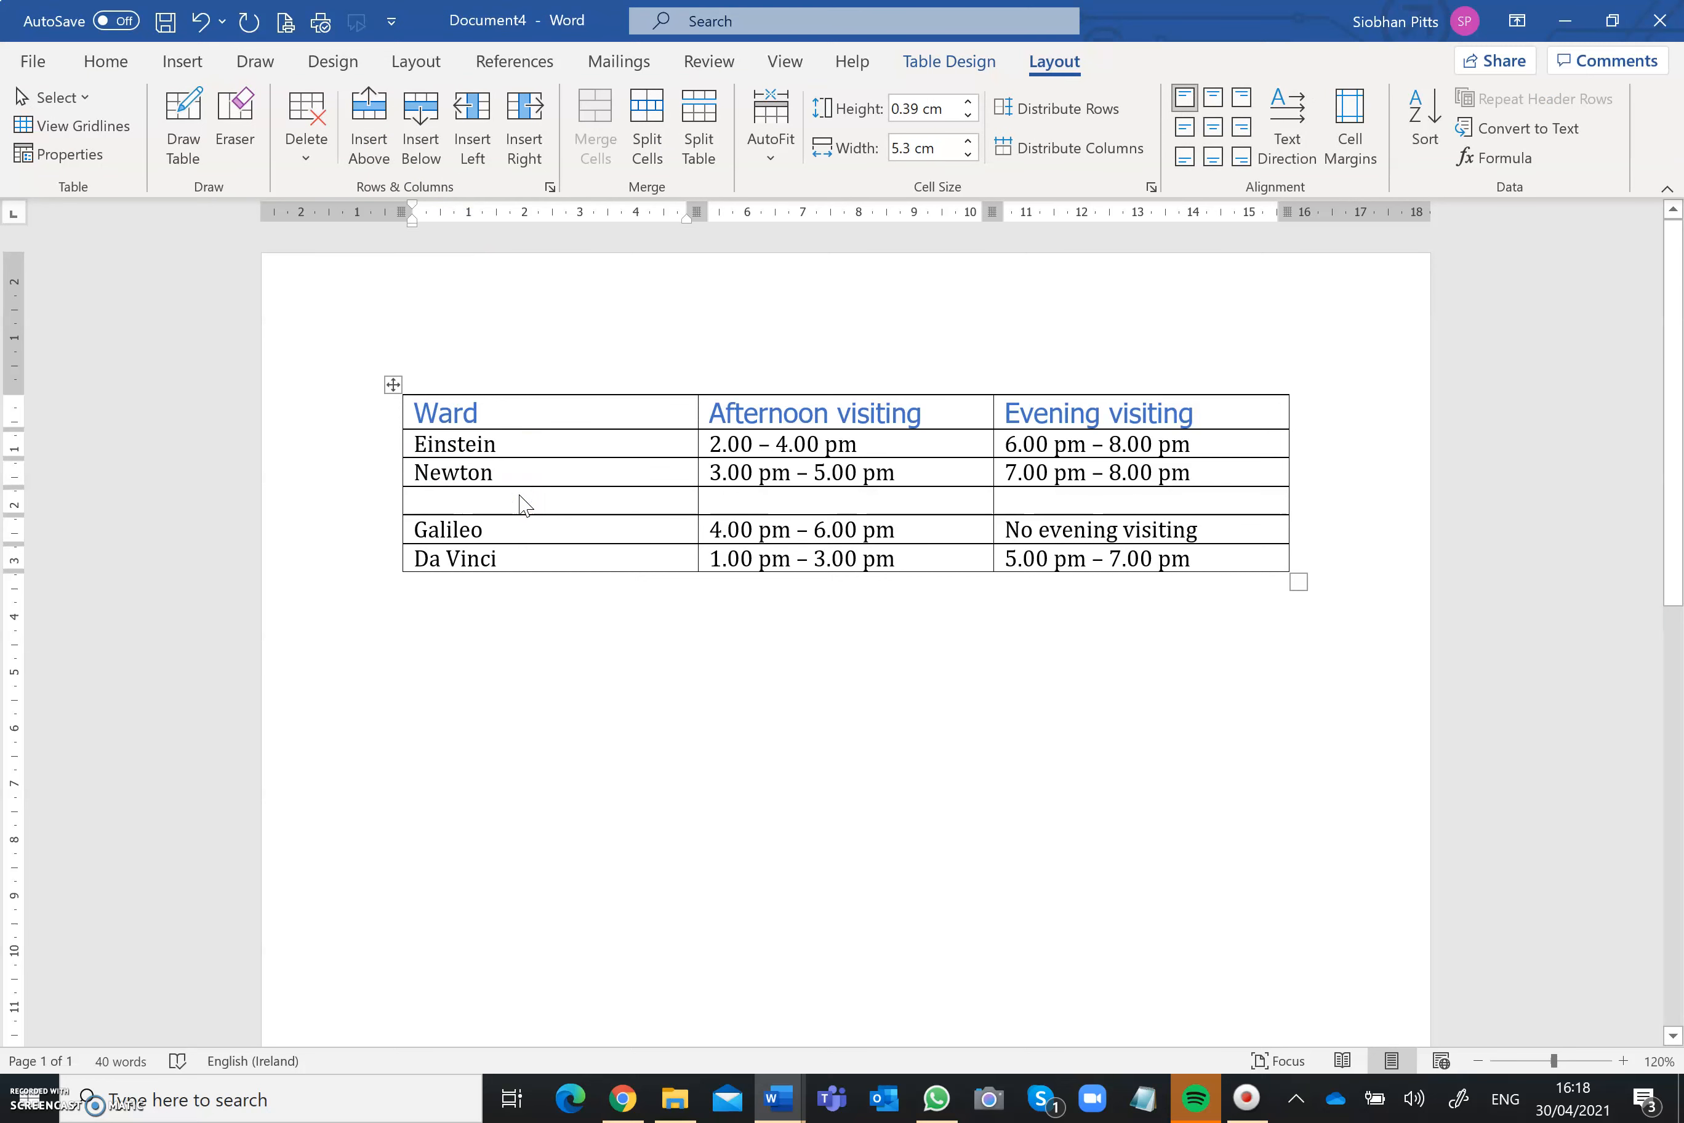
pyautogui.write('Hic')
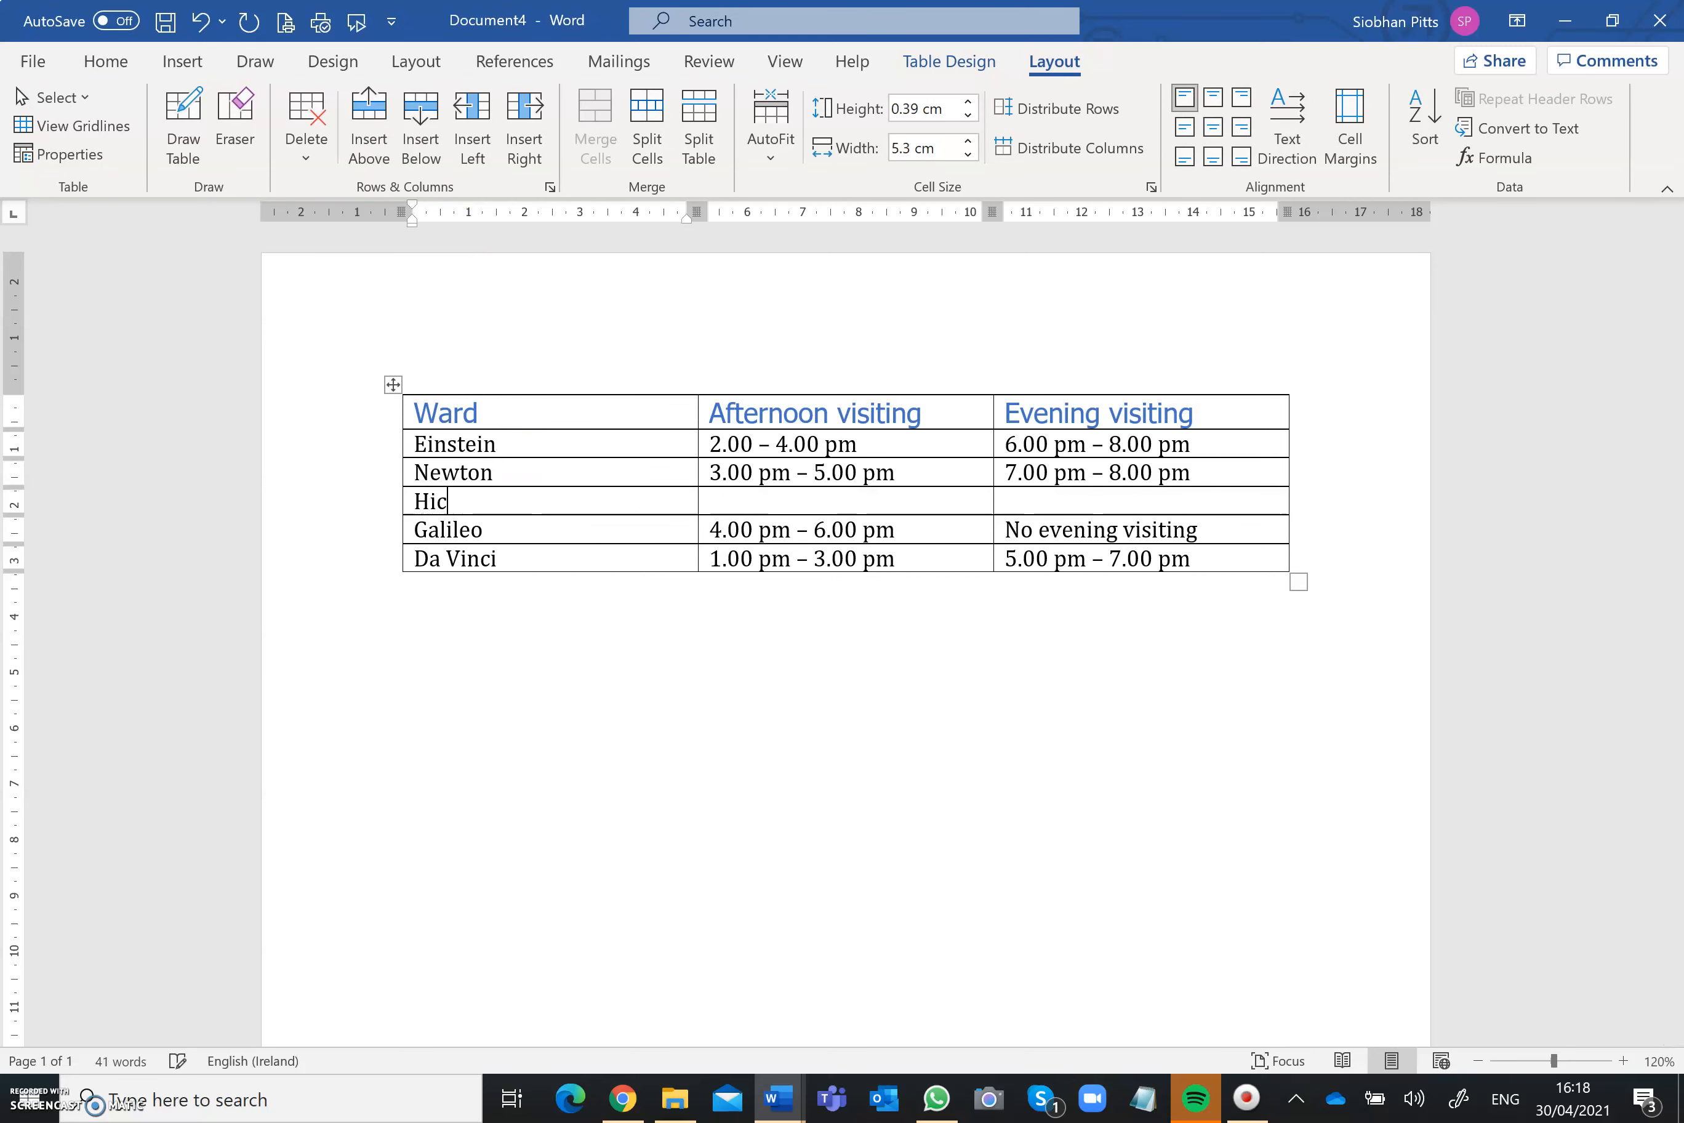
pyautogui.press('BackSpace')
pyautogui.write('tchcock')
# Step: Enter Hitchcock's afternoon visiting time as 2.00 pm – 5.00 pm and its evening visiting time as 6.00 pm – 8.00pm
pyautogui.press('Tab')
pyautogui.write('2.00 pm 0')
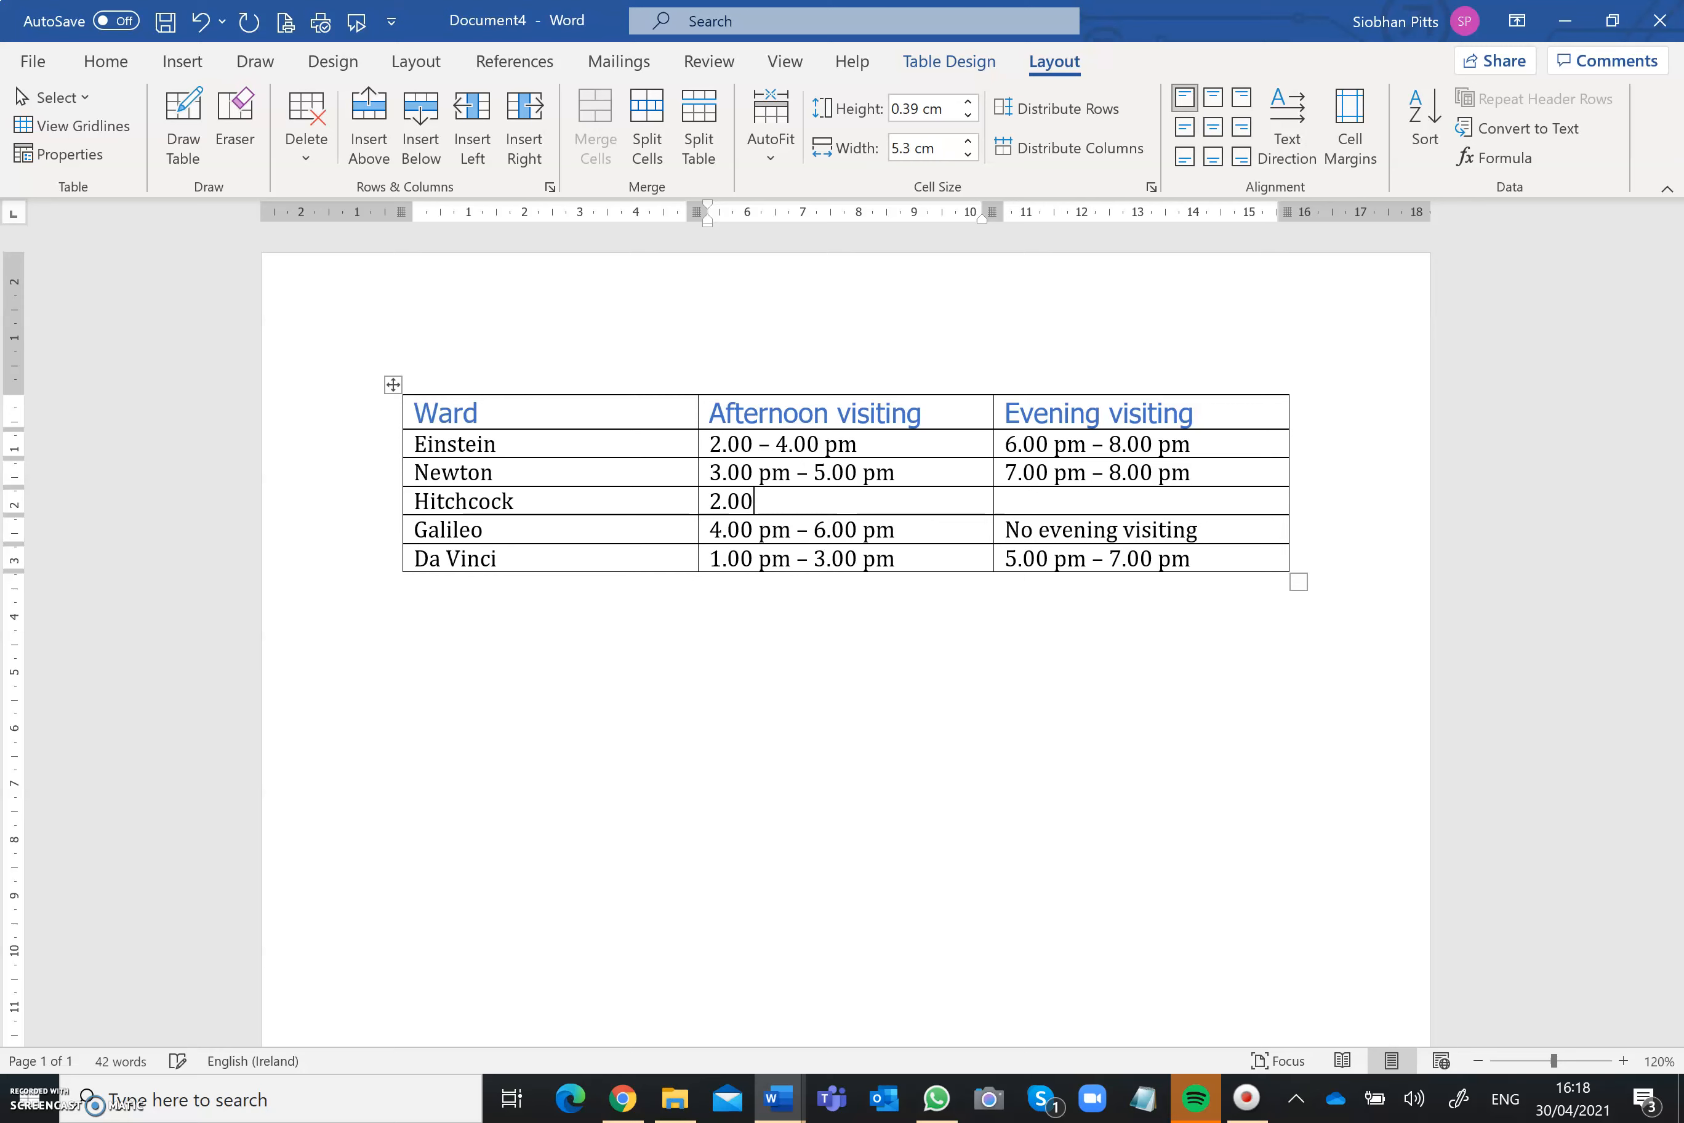
pyautogui.press('BackSpace')
pyautogui.press('BackSpace')
pyautogui.write('-')
pyautogui.write(' 5.00 pm')
pyautogui.press('Tab')
pyautogui.write('6')
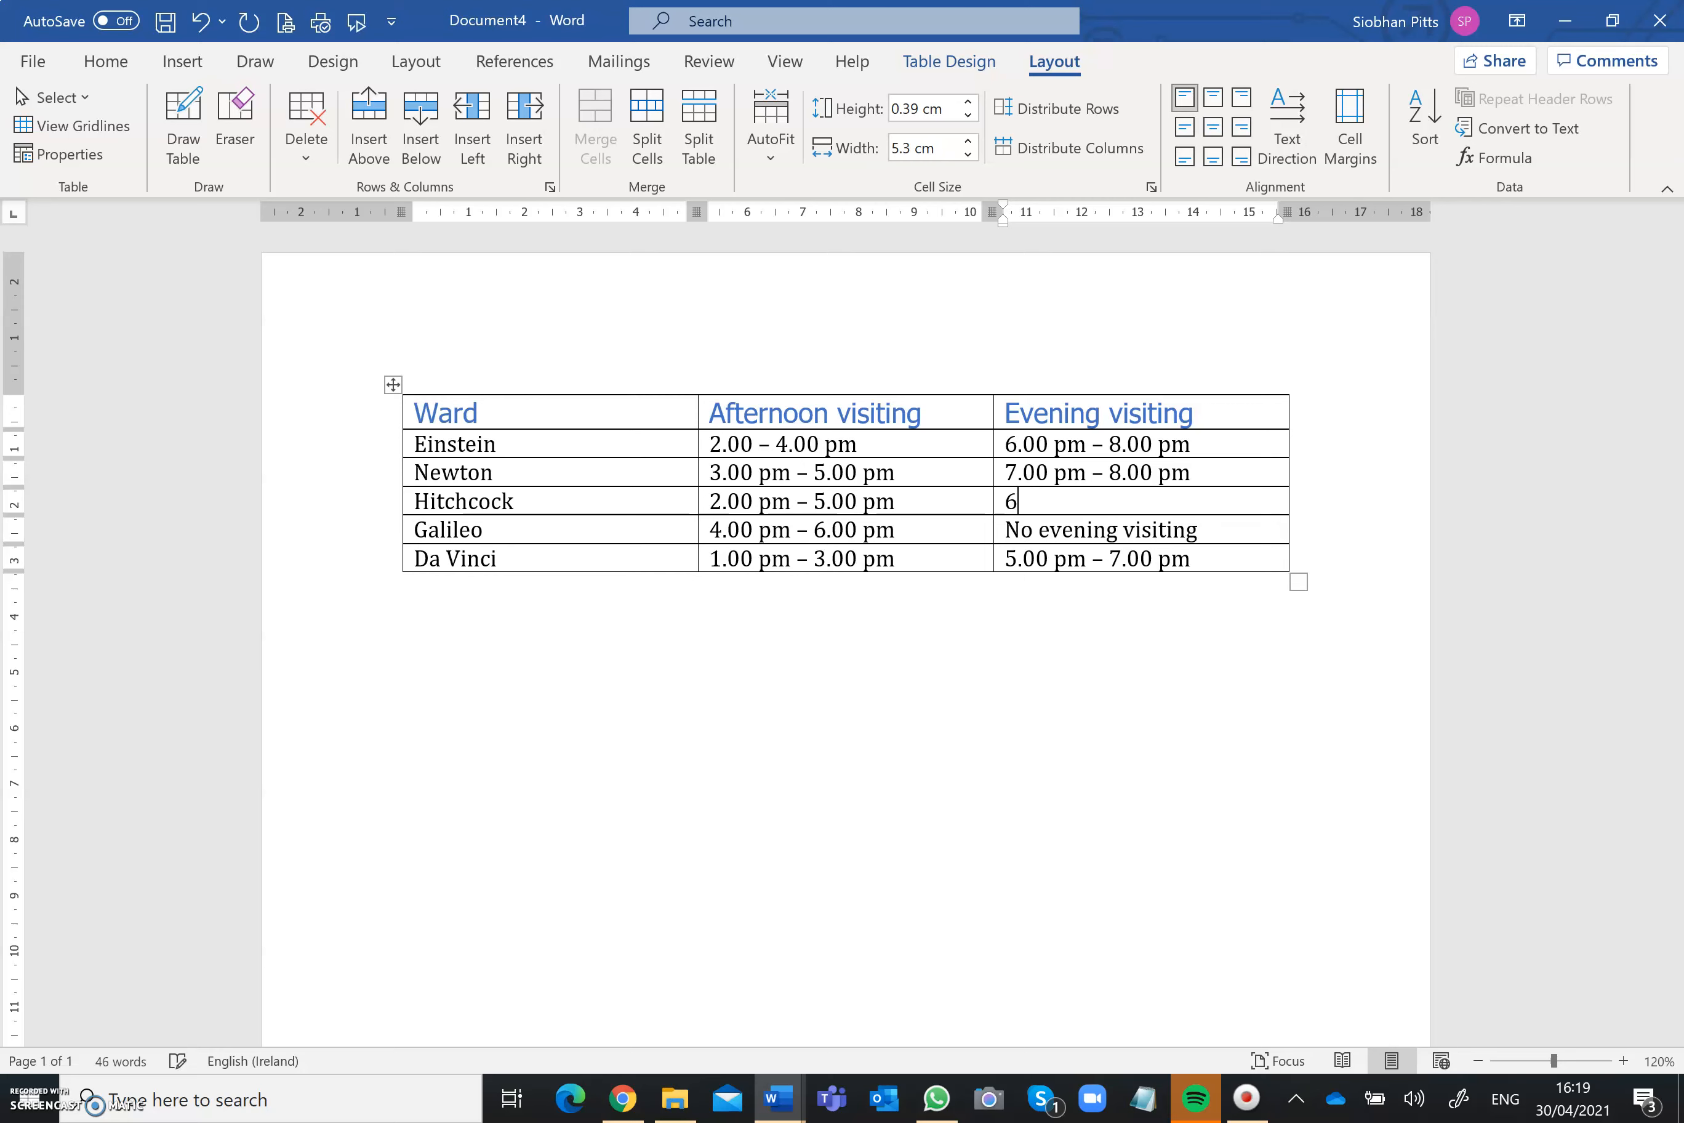
pyautogui.write('.00 pm - ')
pyautogui.write('8.00pm')
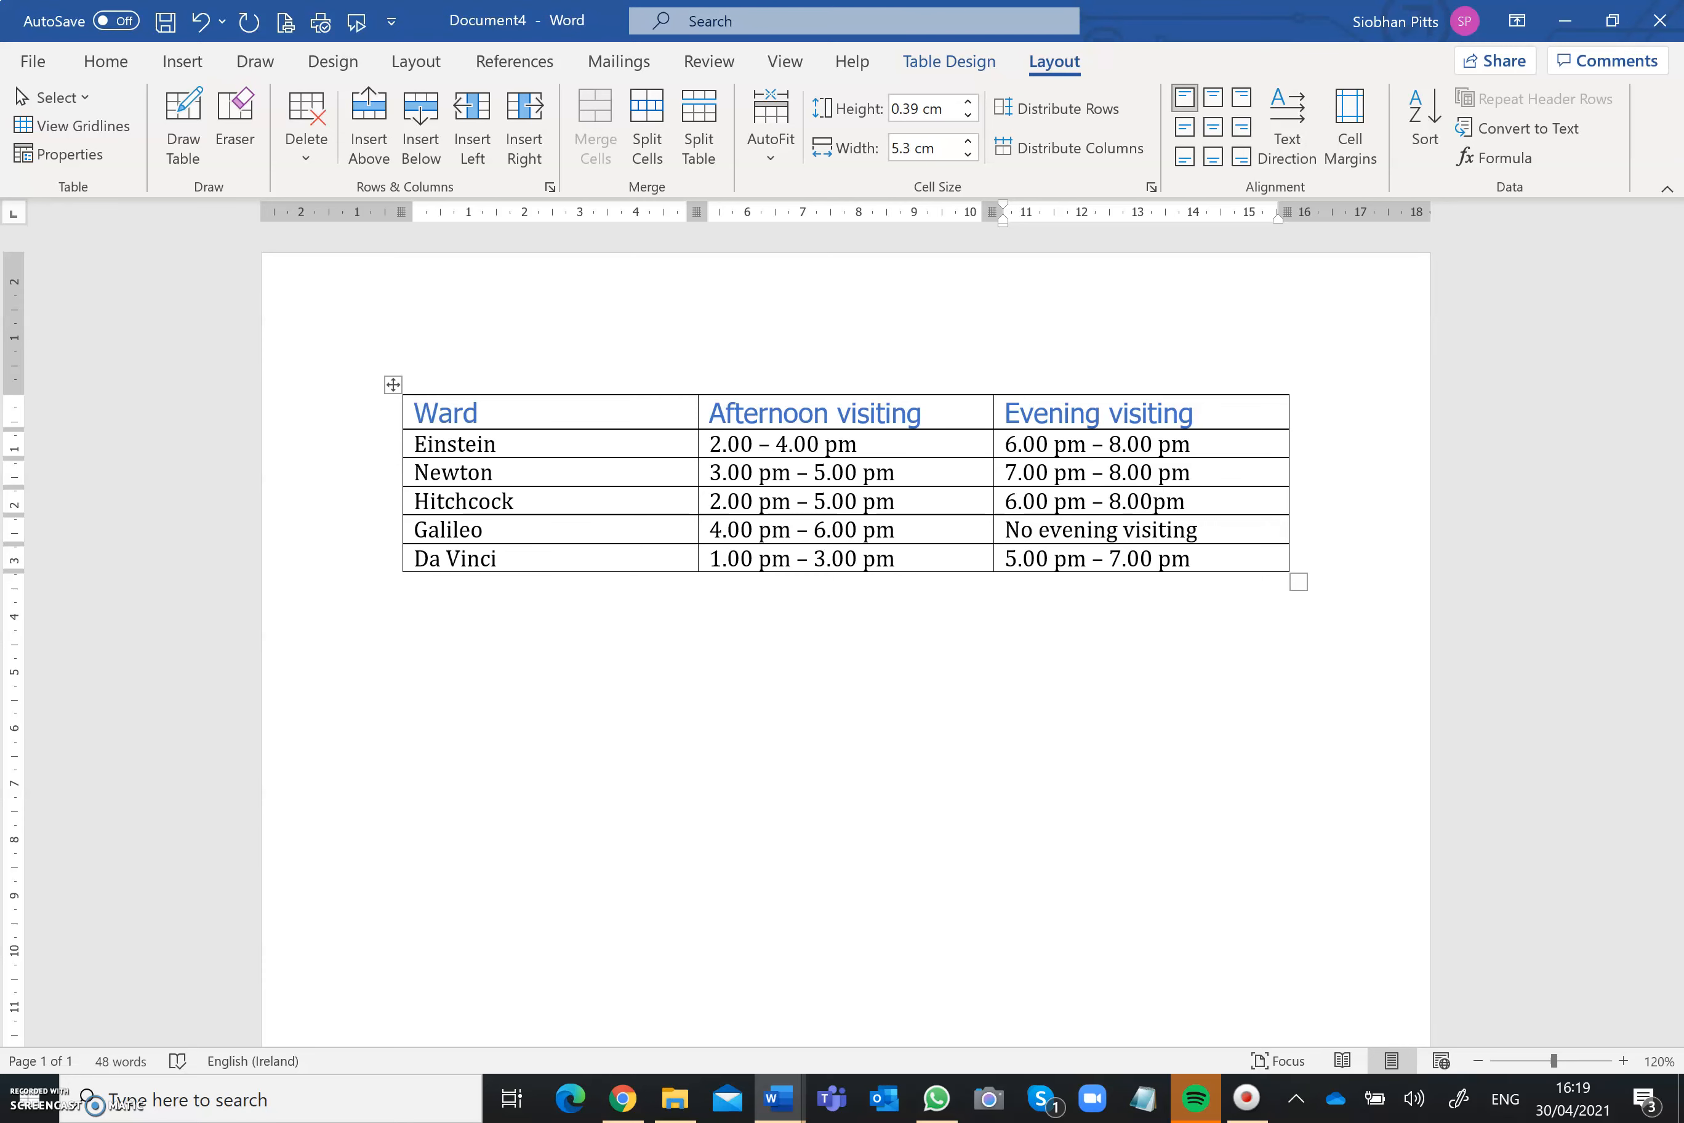
# Step: Change the page orientation of the document to Landscape
pyautogui.click(429, 660)
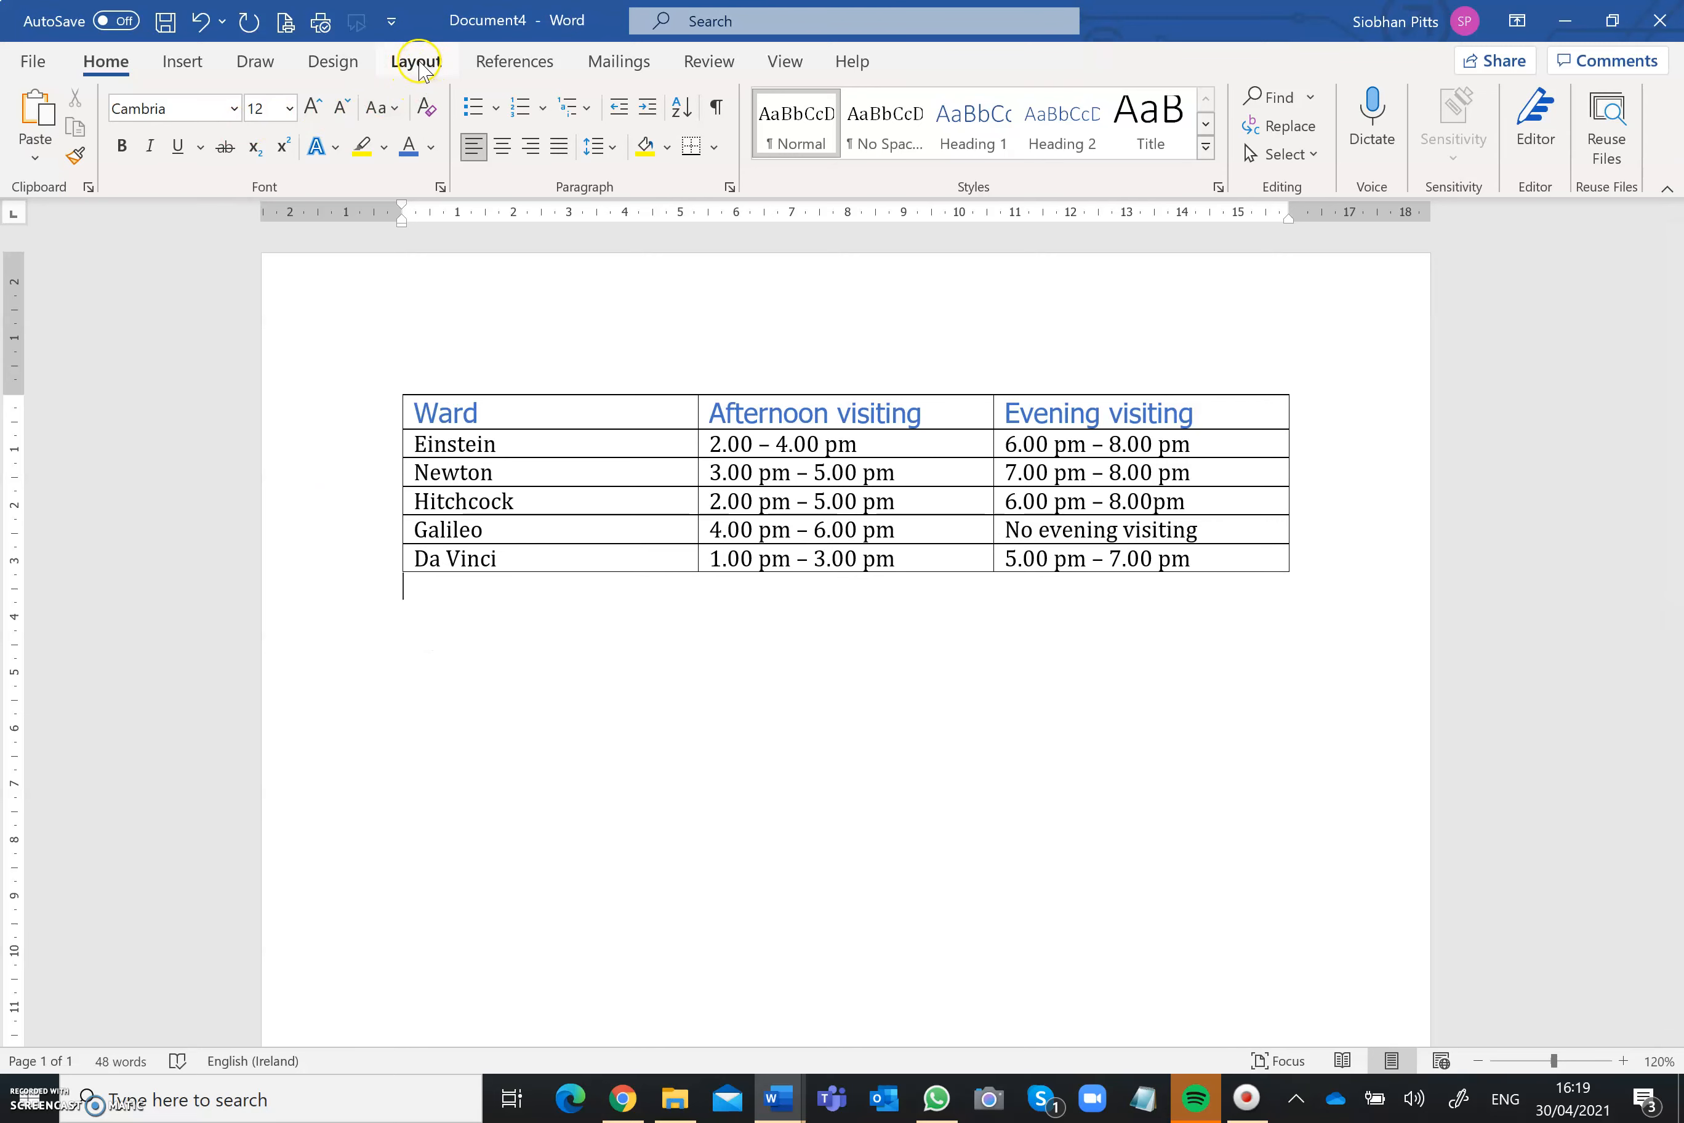
pyautogui.click(426, 66)
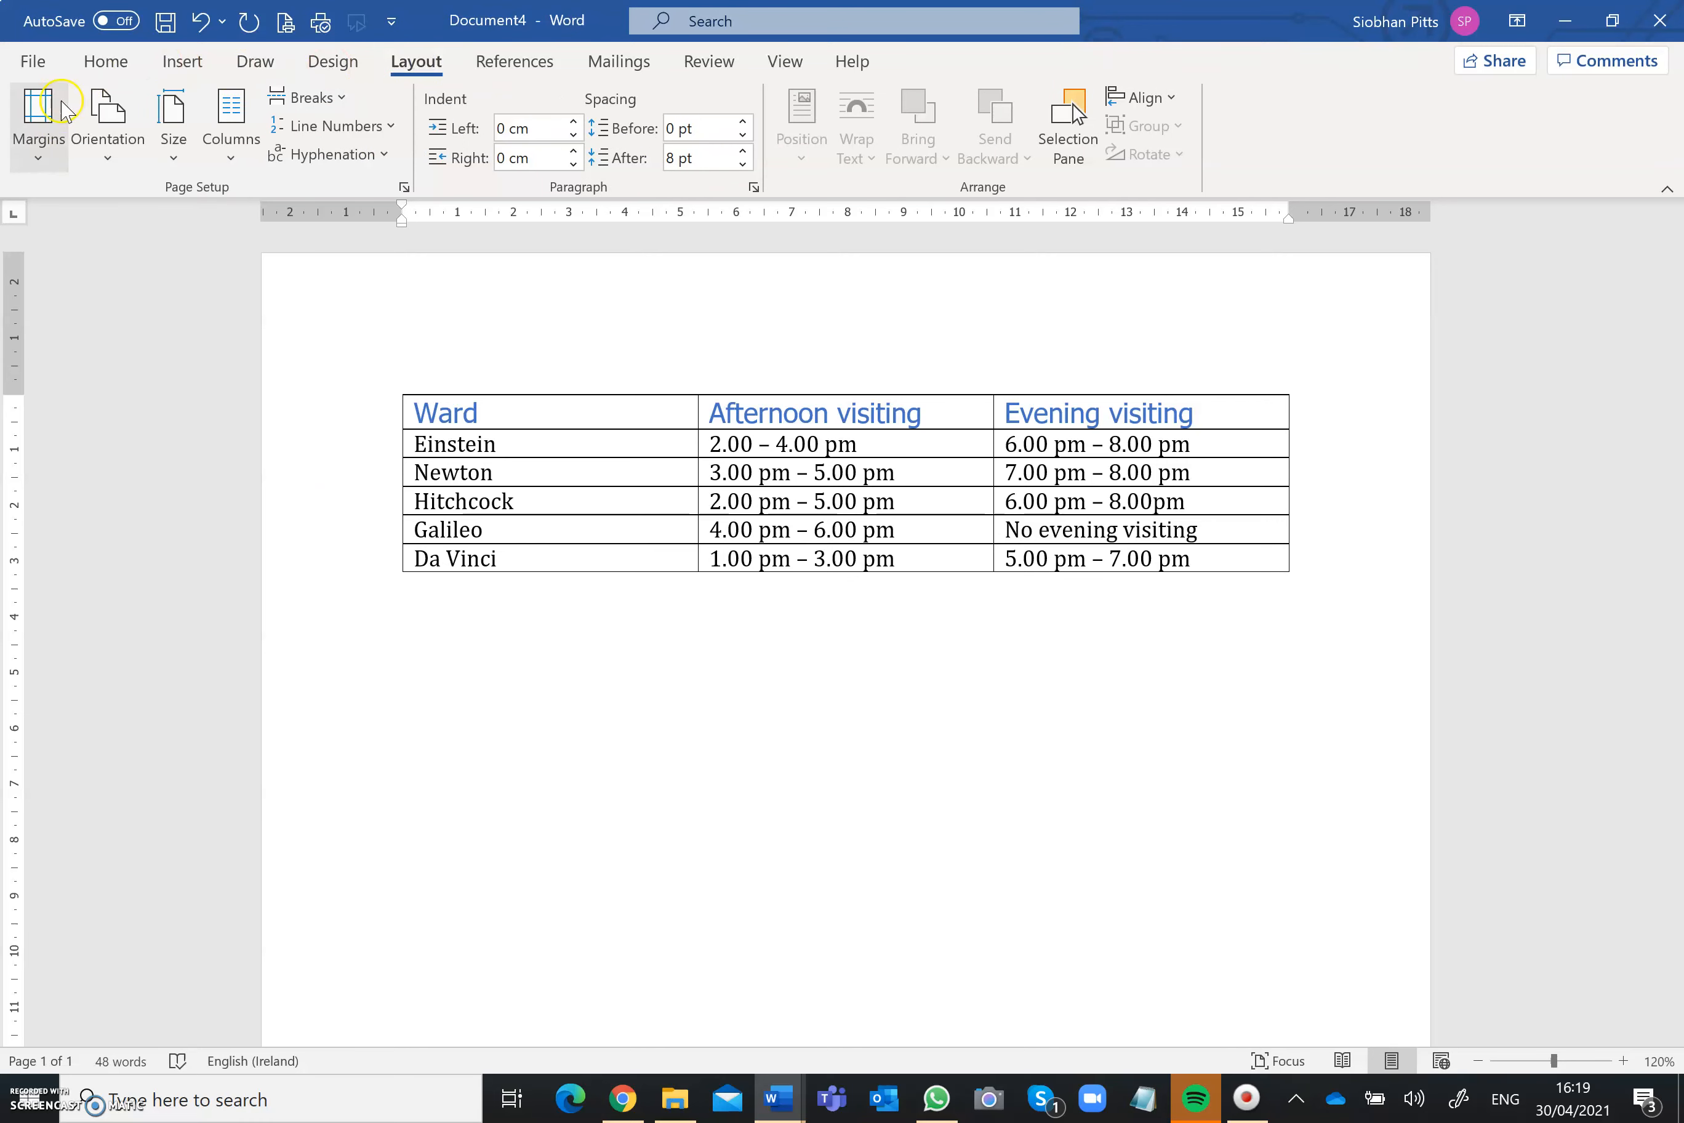
pyautogui.click(122, 149)
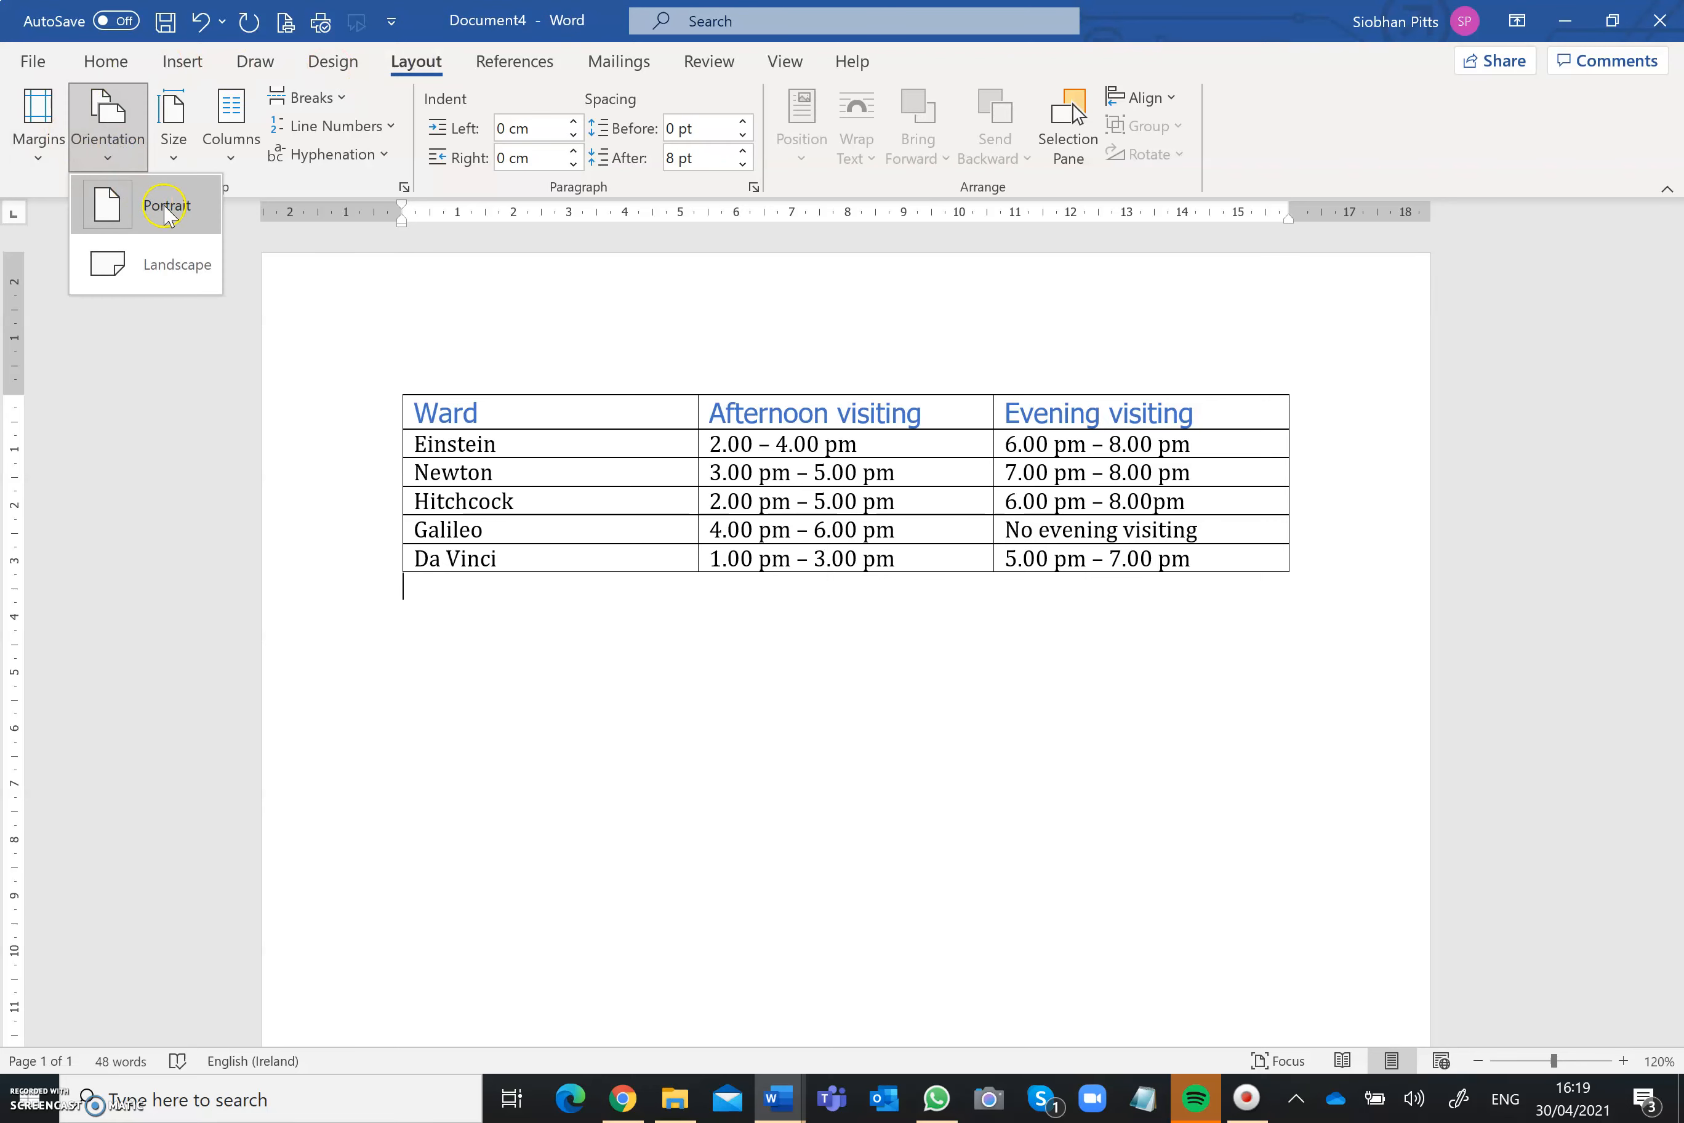
pyautogui.click(165, 267)
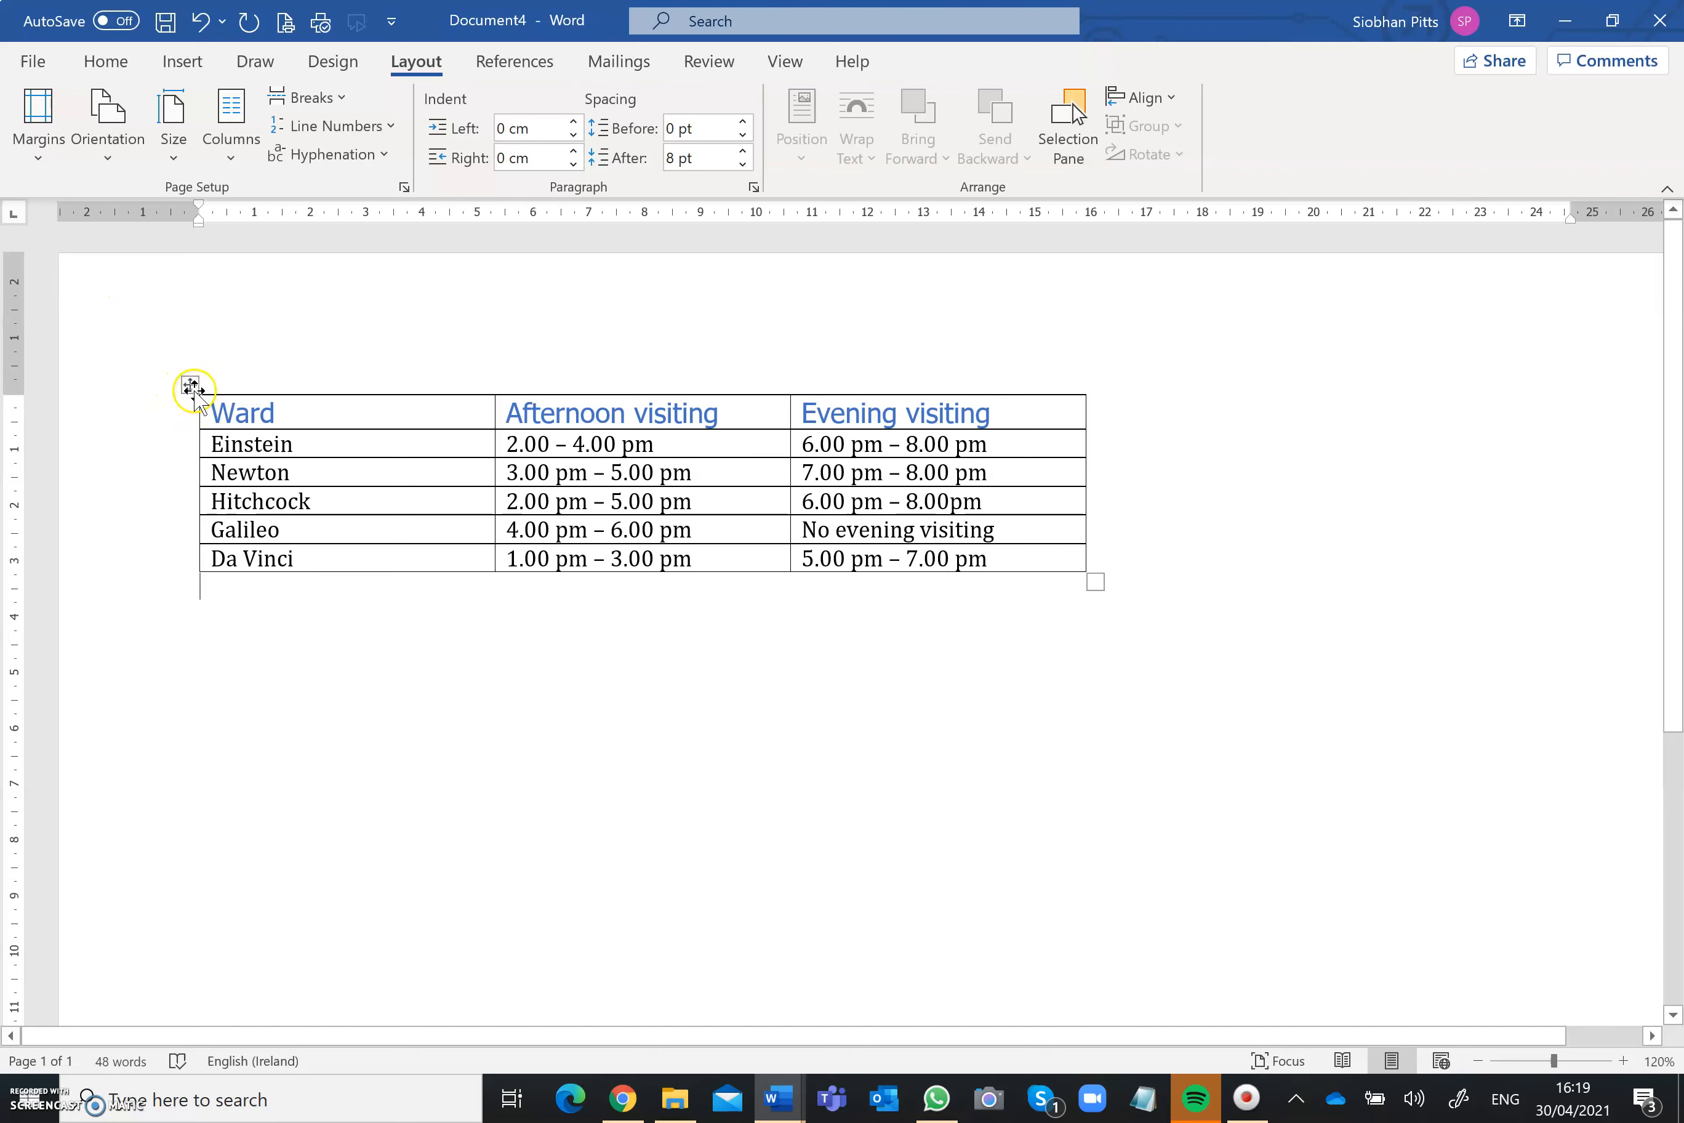
# Step: Set the width of the Ward column to 4 cm
pyautogui.click(191, 386)
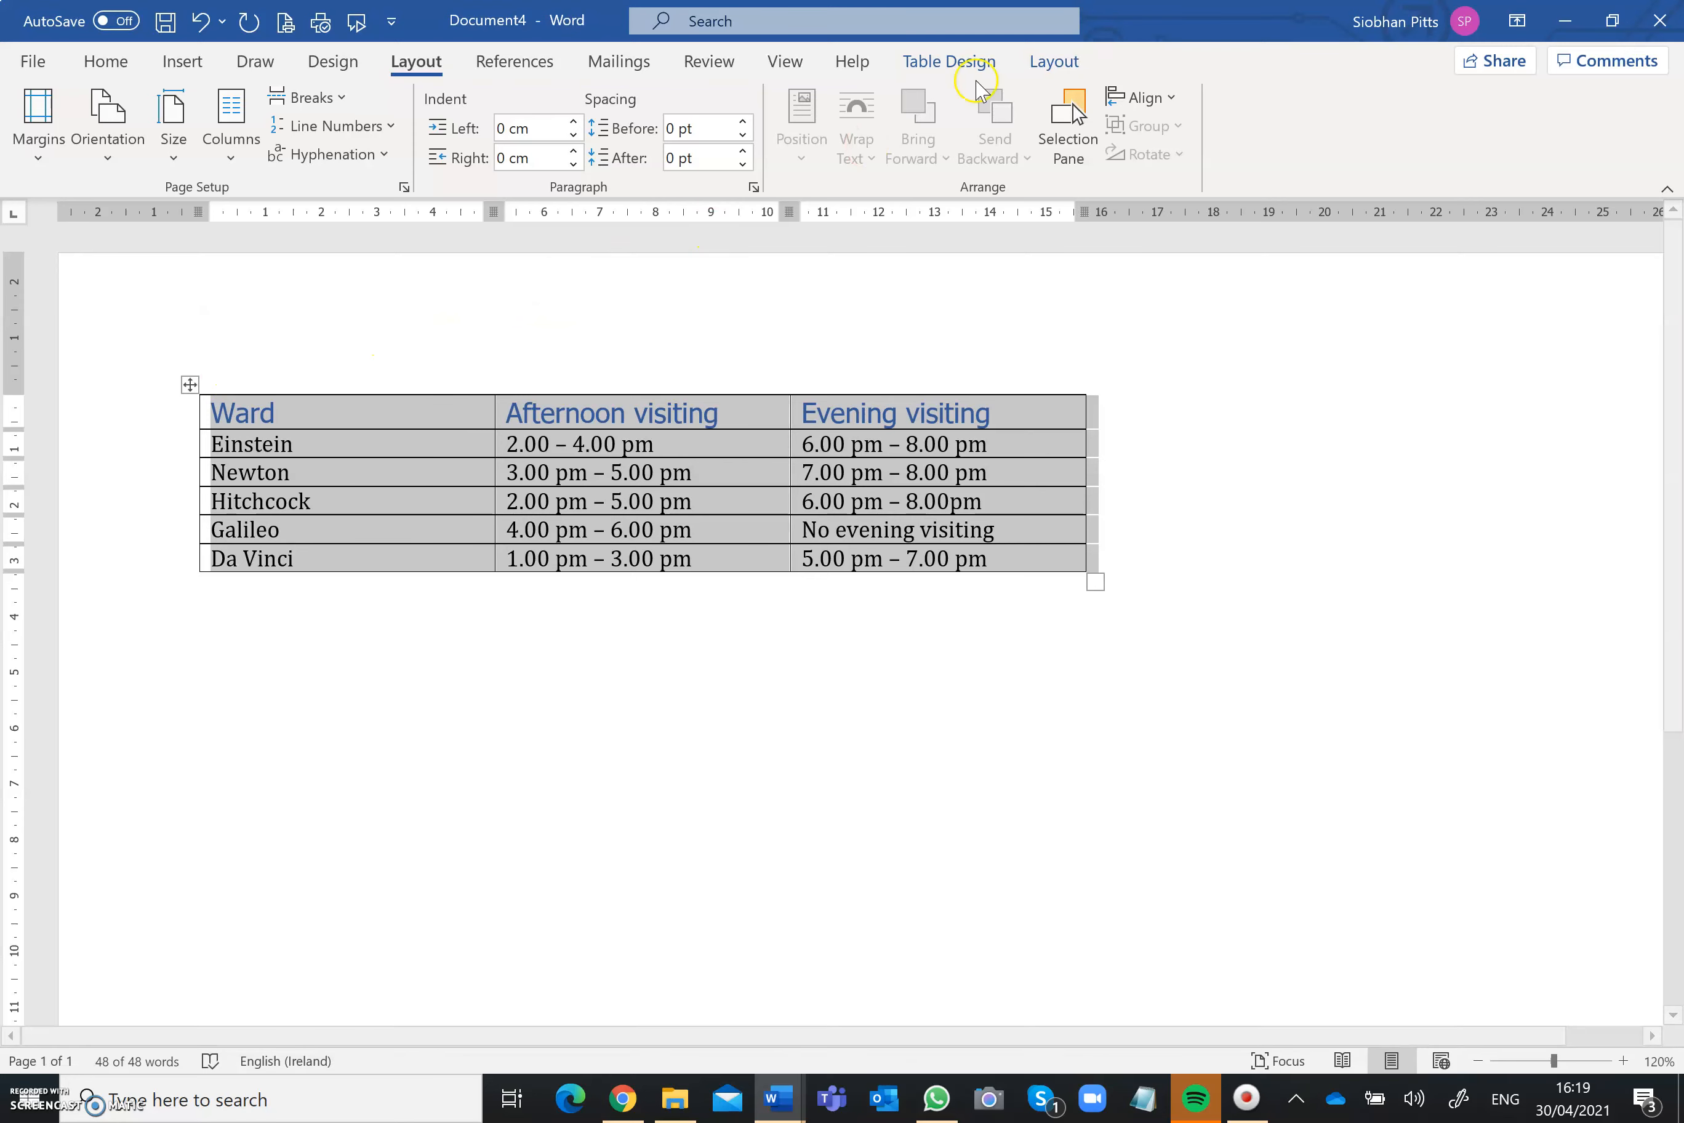
pyautogui.click(1052, 64)
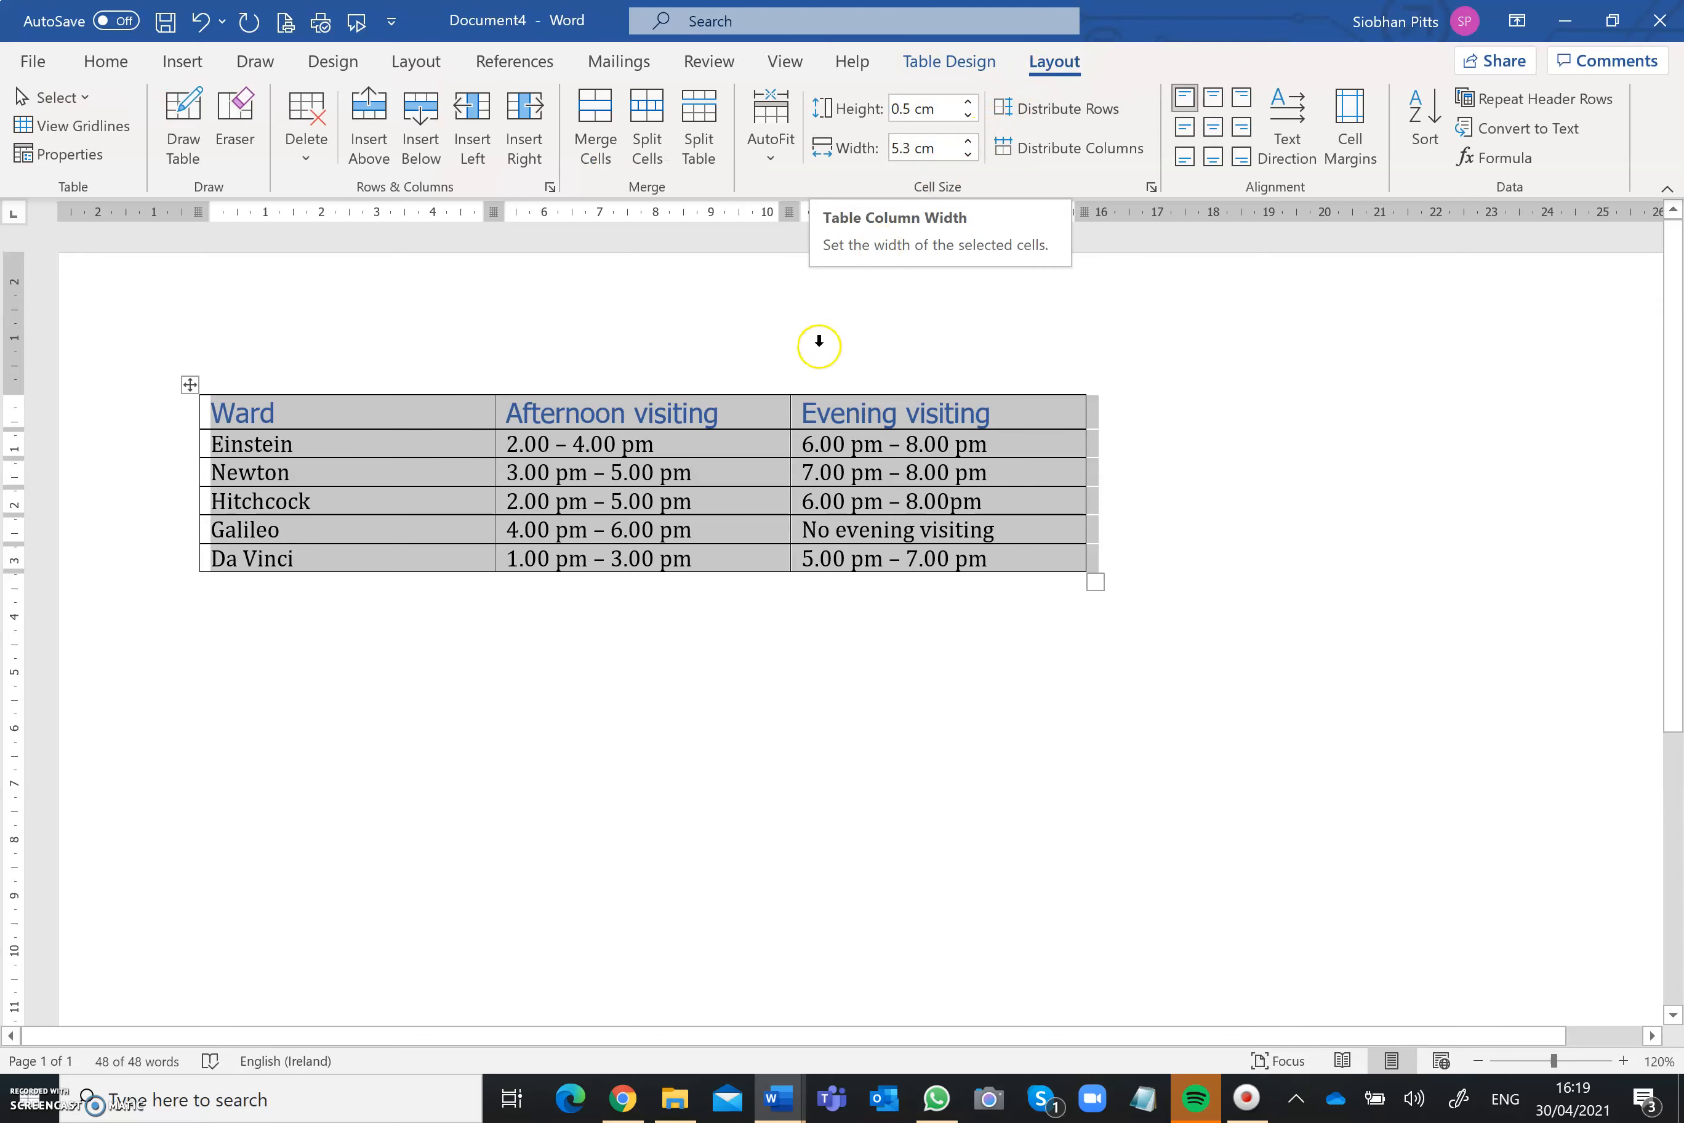
pyautogui.click(487, 693)
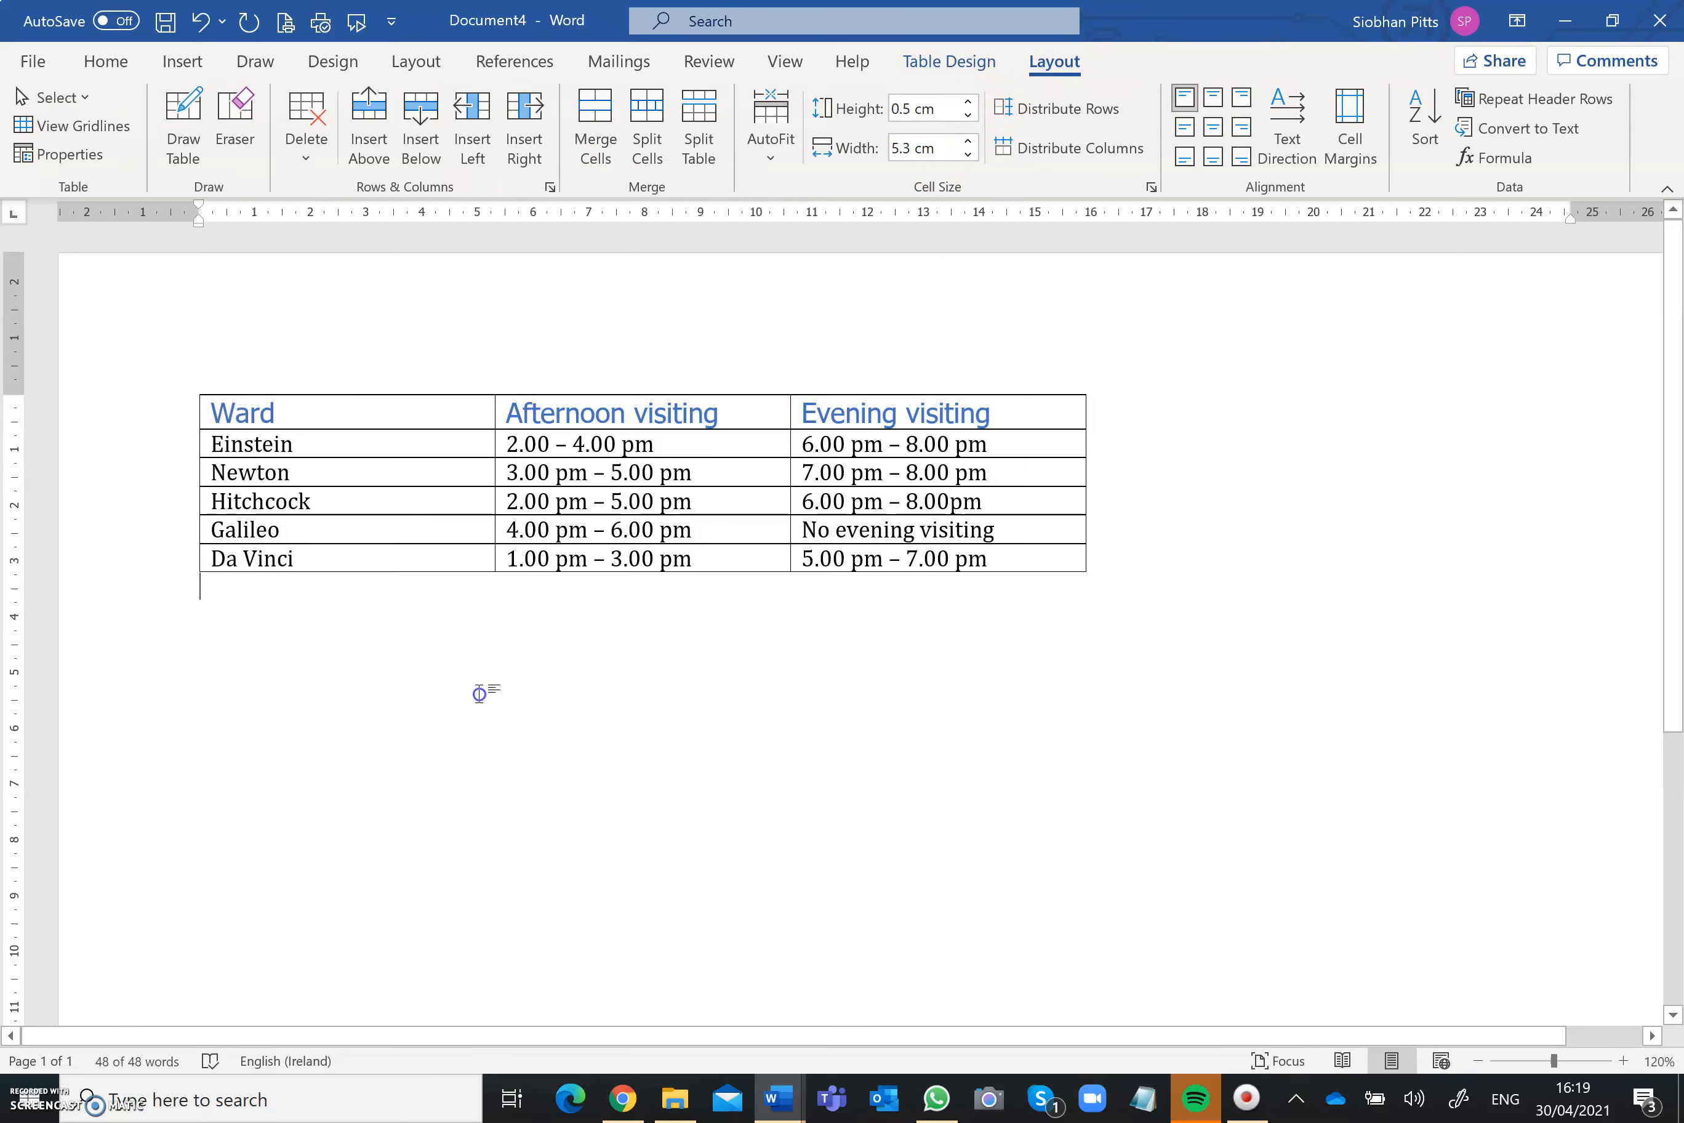
pyautogui.moveTo(409, 413); pyautogui.dragTo(399, 548)
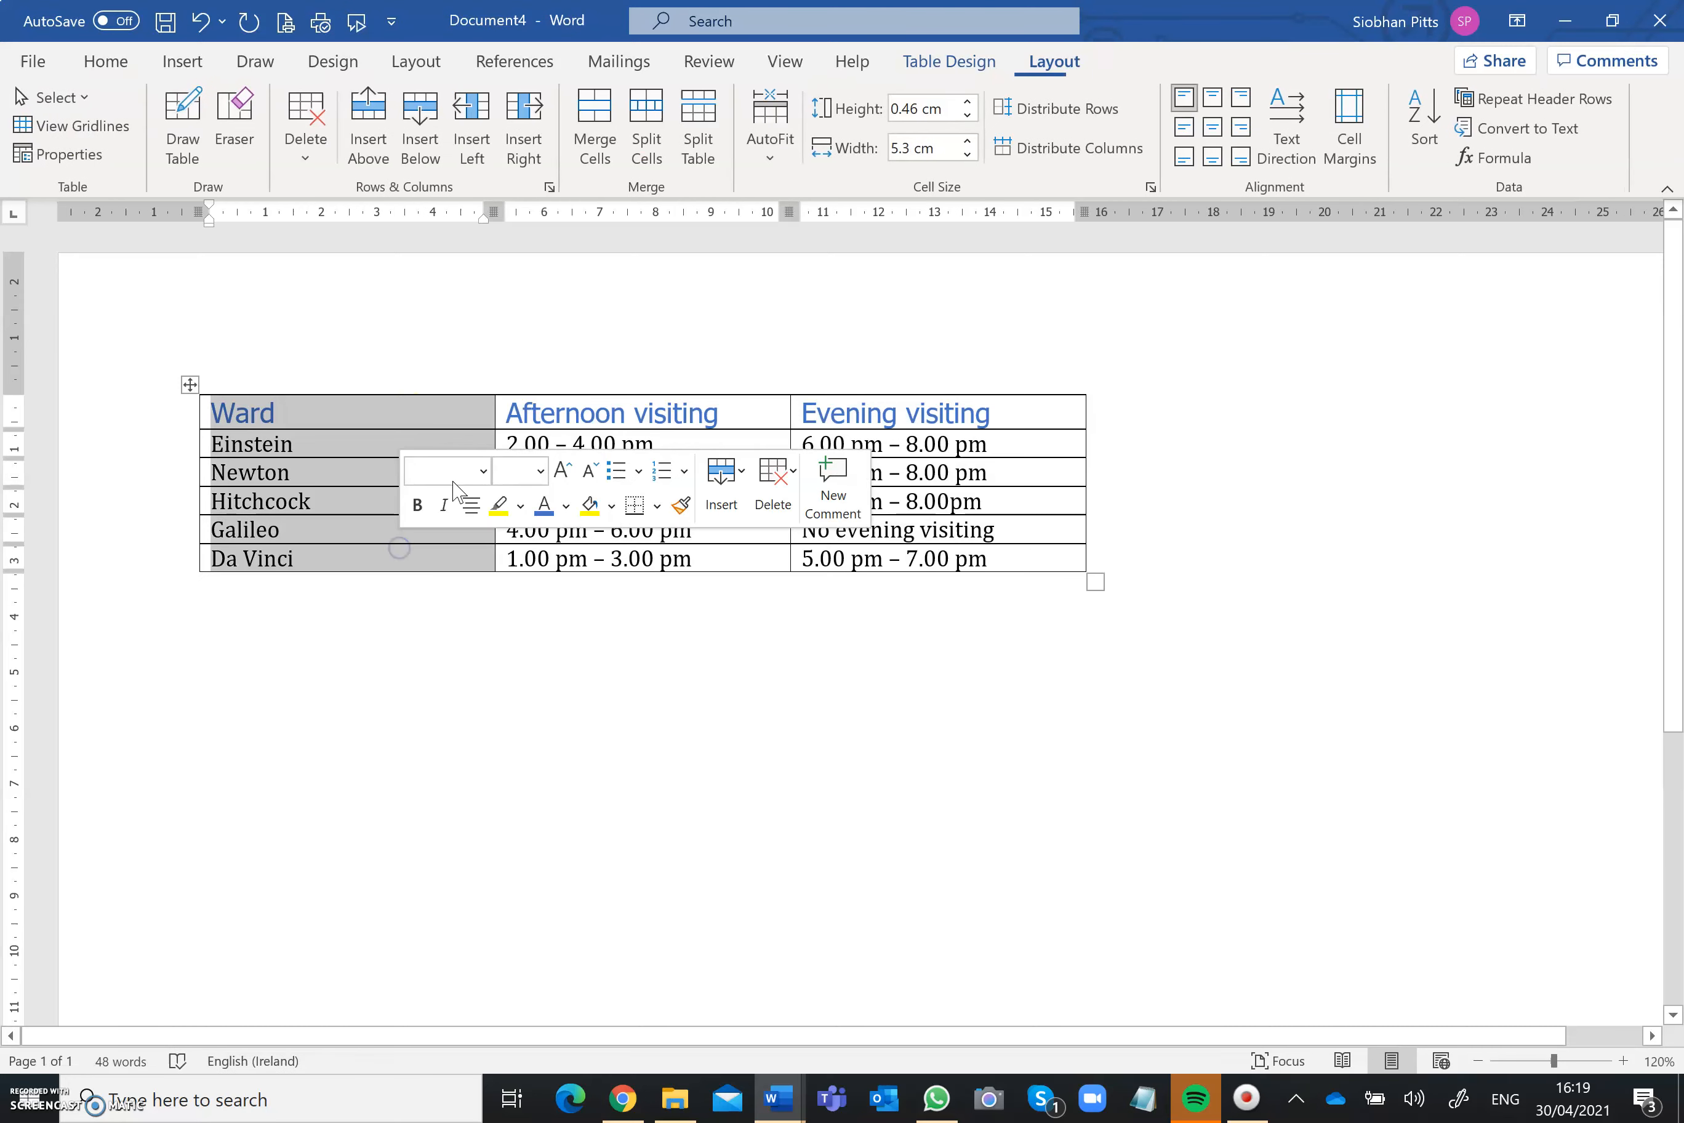
pyautogui.click(969, 155)
pyautogui.click(968, 154)
pyautogui.click(968, 154)
pyautogui.click(968, 154)
pyautogui.click(968, 154)
pyautogui.click(968, 154)
pyautogui.click(968, 155)
pyautogui.click(968, 154)
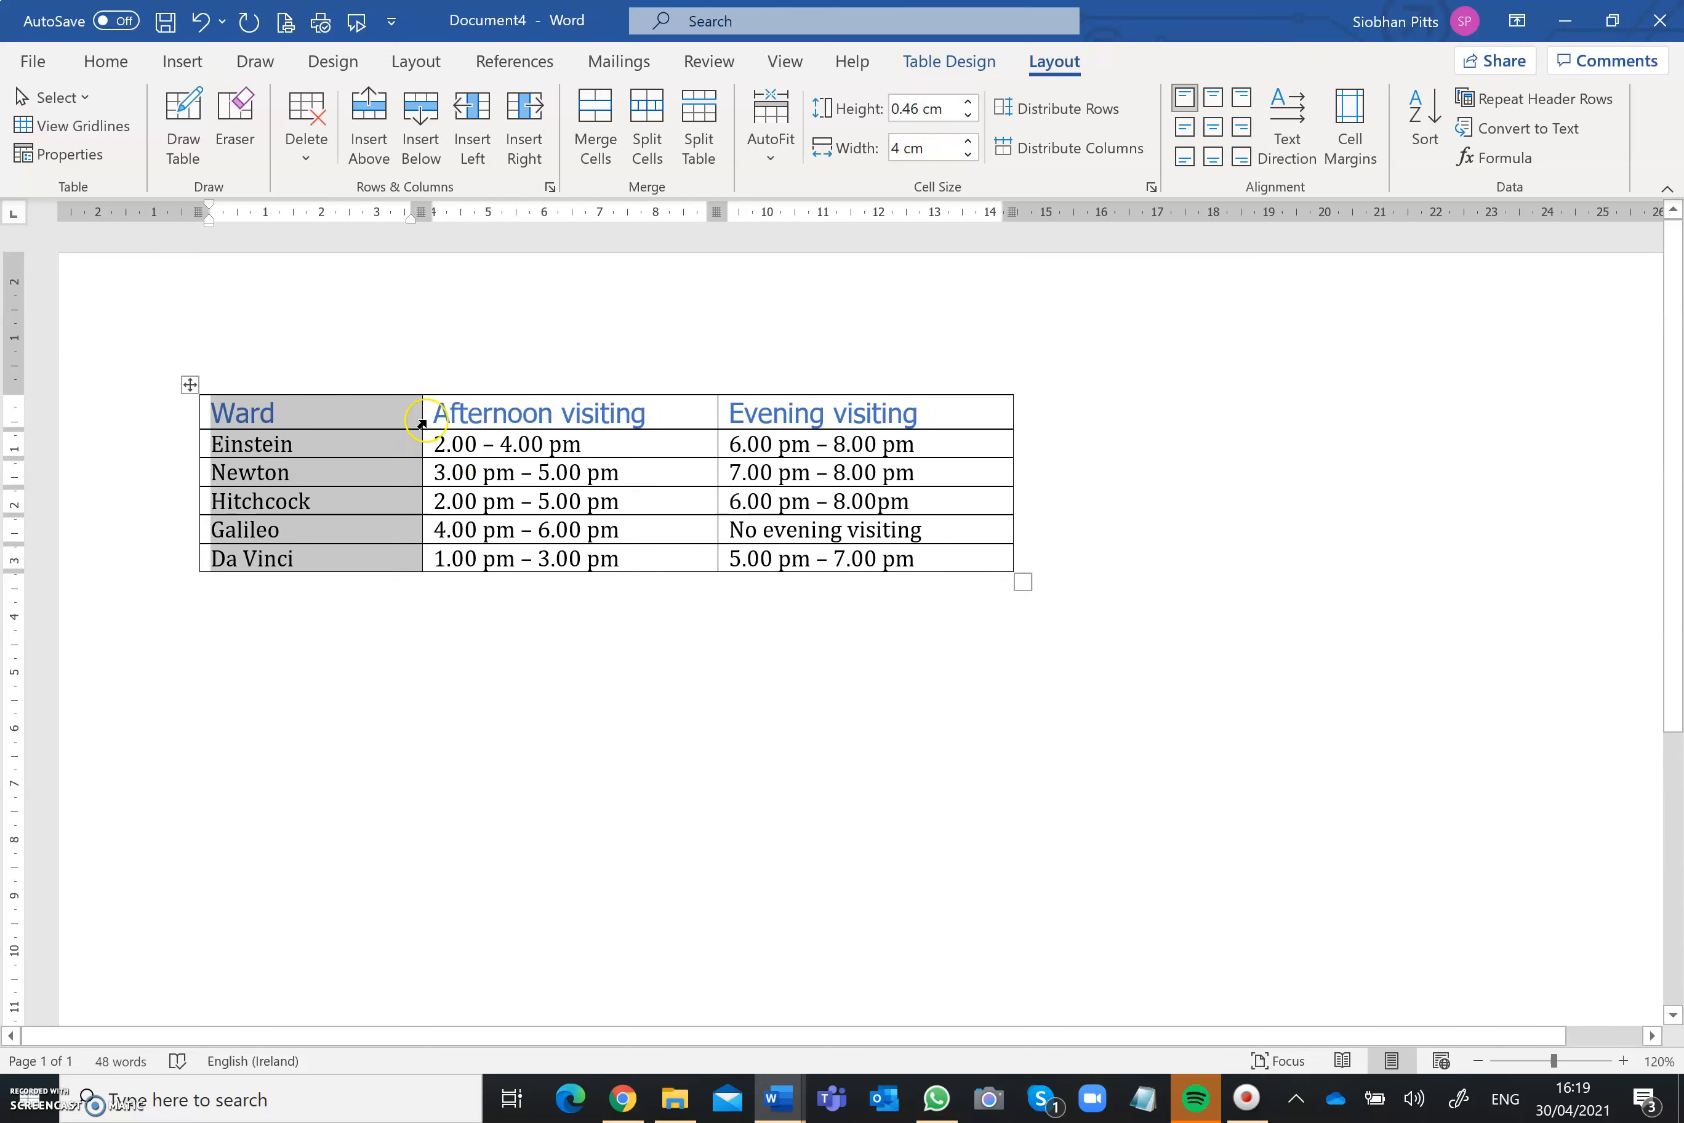
# Step: Set the width of the Afternoon visiting and Evening visiting columns to 6 cm
pyautogui.moveTo(436, 414); pyautogui.dragTo(800, 559)
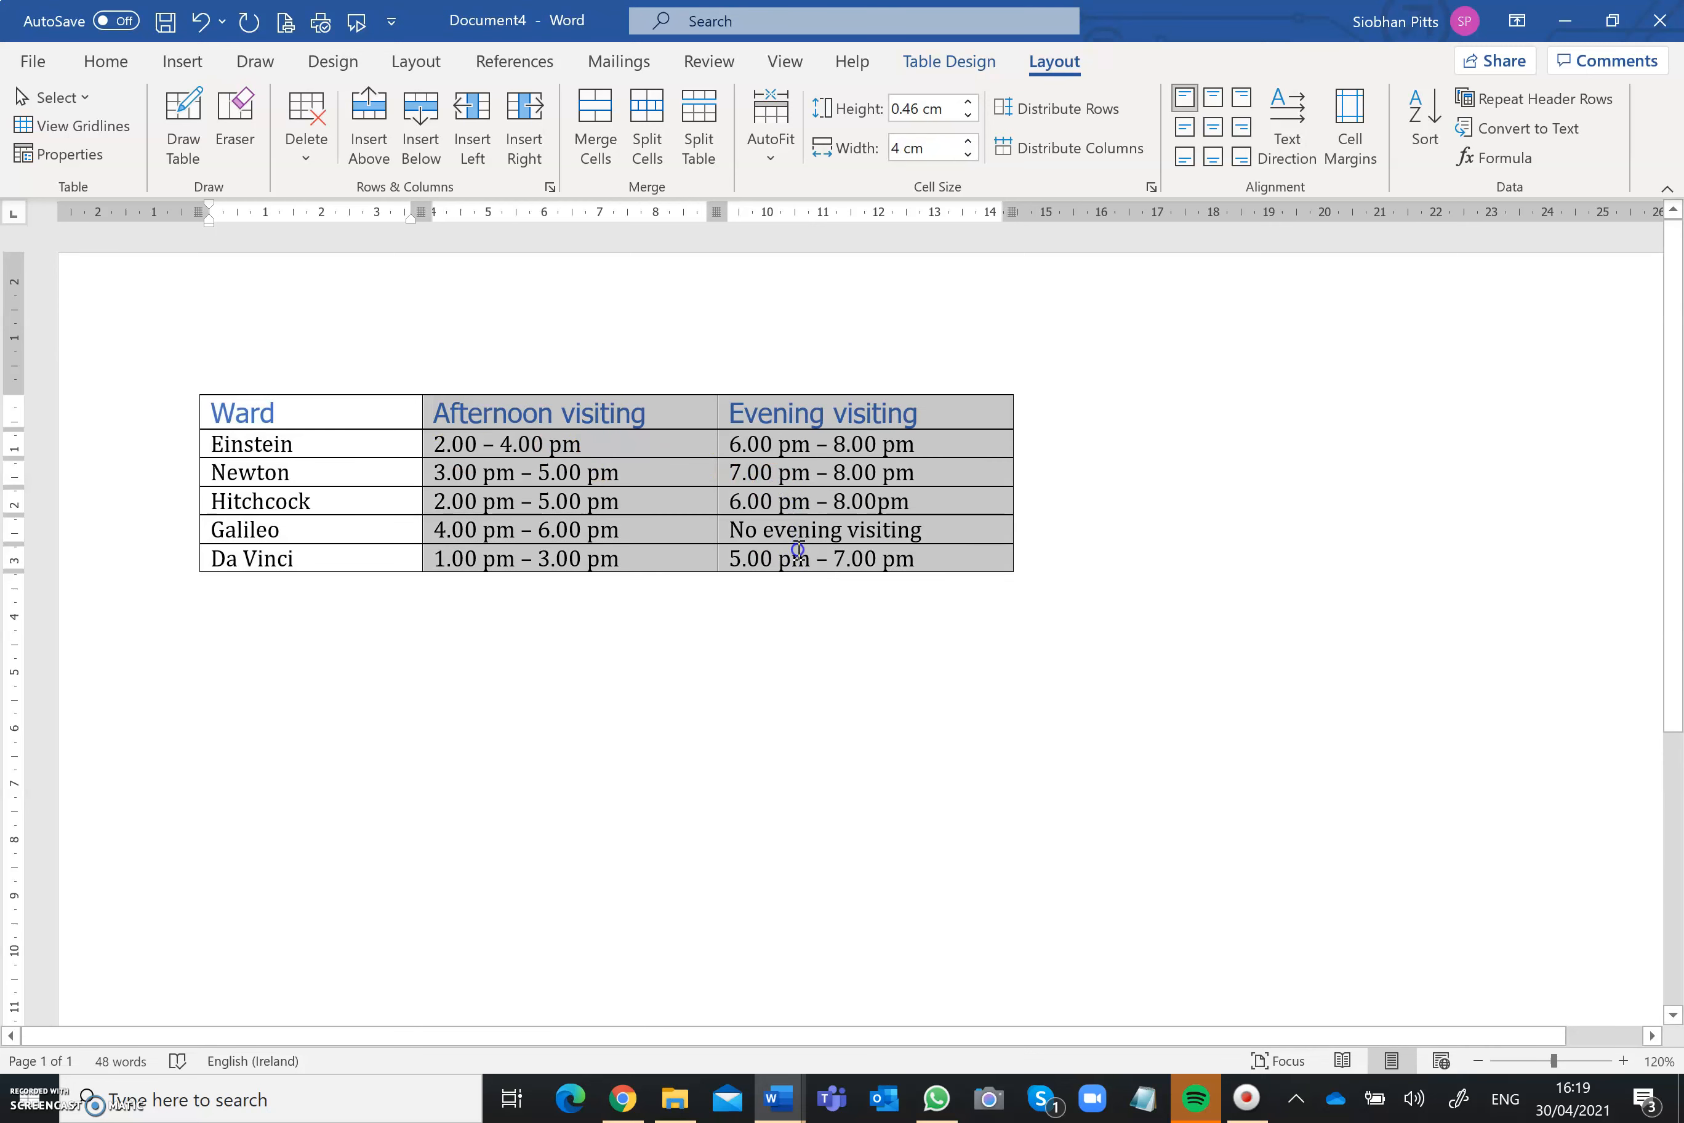
pyautogui.click(968, 141)
pyautogui.click(968, 141)
pyautogui.click(968, 141)
pyautogui.click(968, 141)
pyautogui.click(968, 141)
pyautogui.click(968, 141)
pyautogui.click(968, 141)
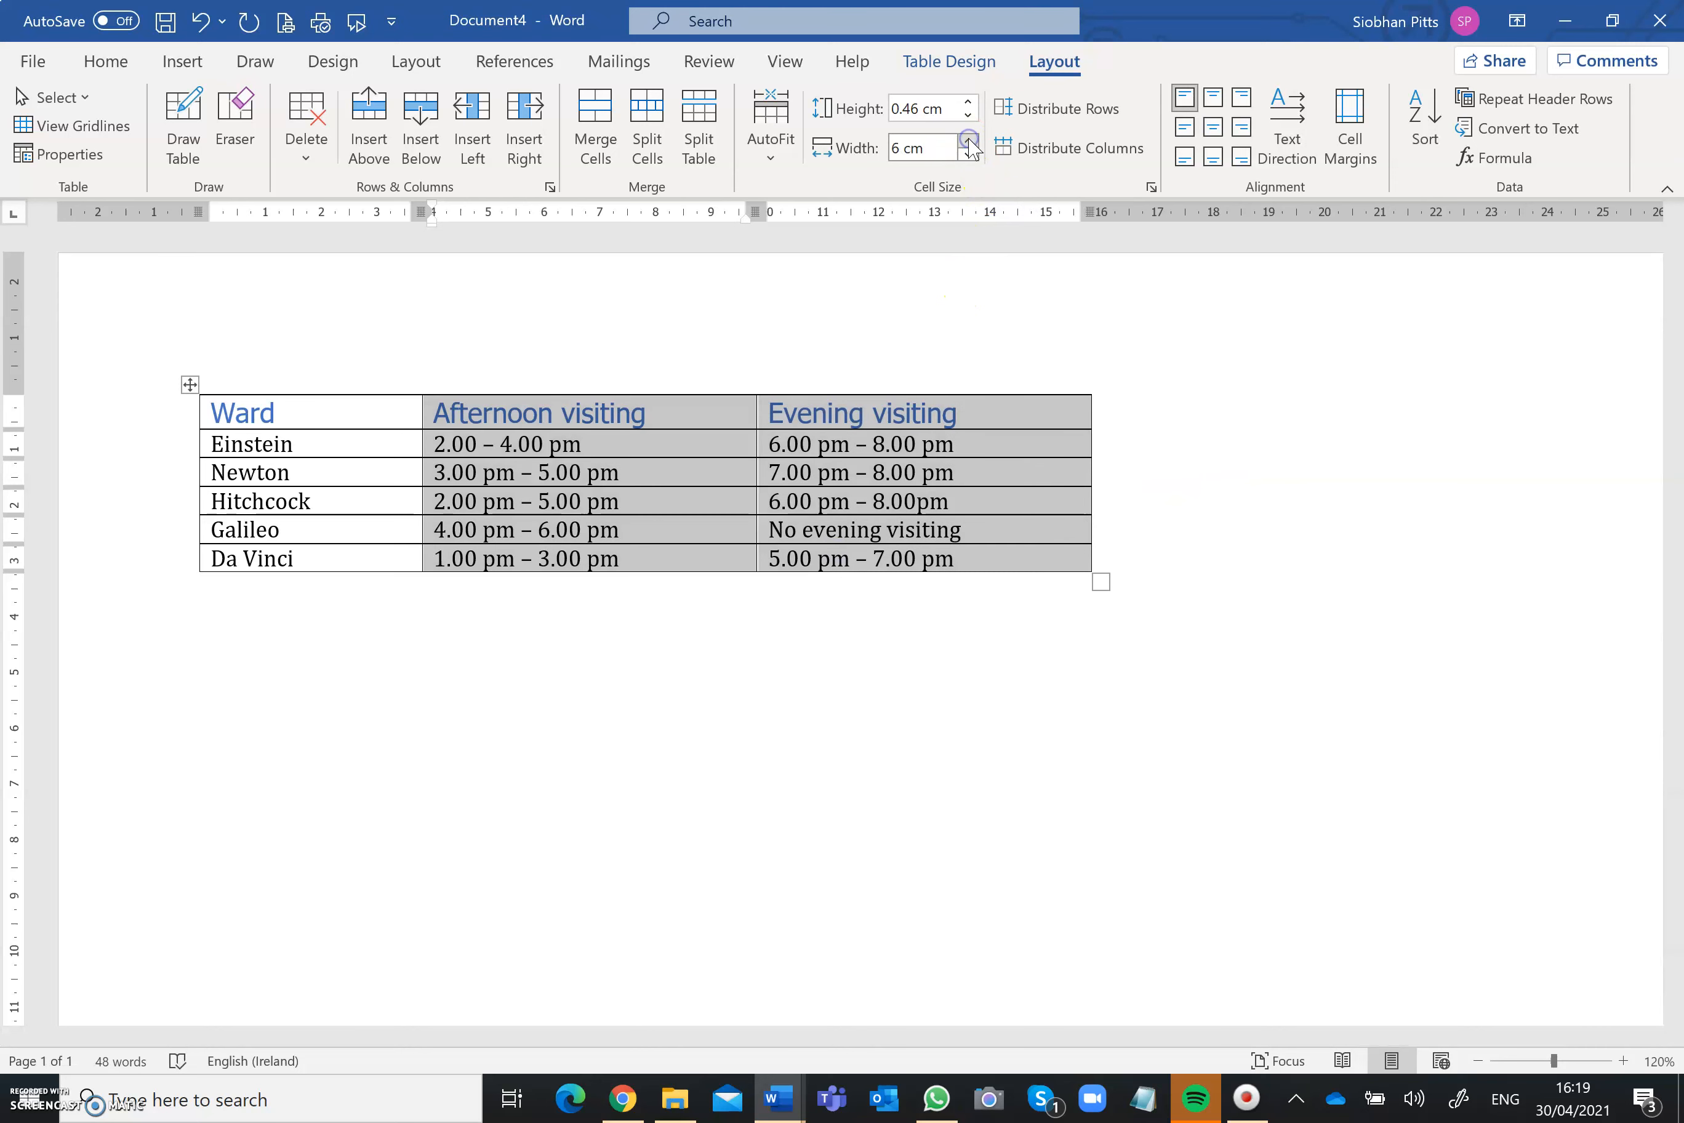
pyautogui.click(692, 696)
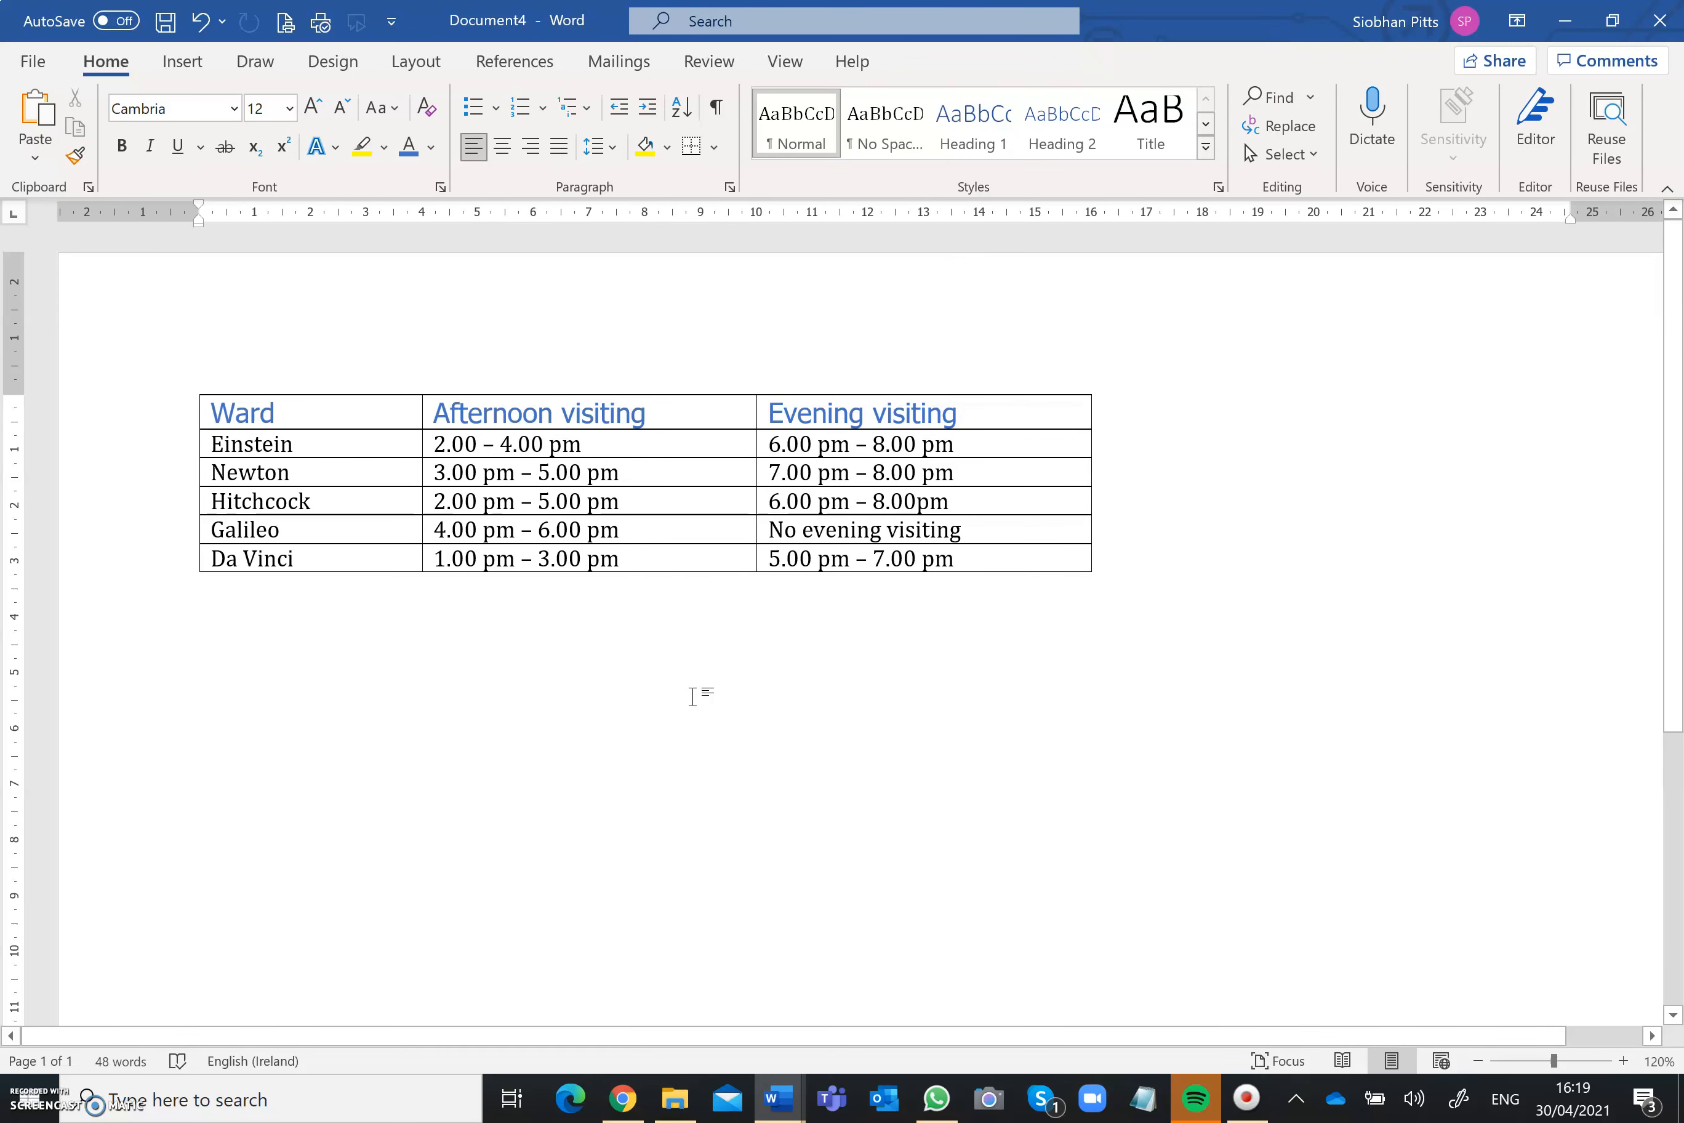
# Step: Set the height of all table rows to 1.5 cm and centre the text horizontally and vertically in every cell
pyautogui.moveTo(425, 483)
pyautogui.click(185, 385)
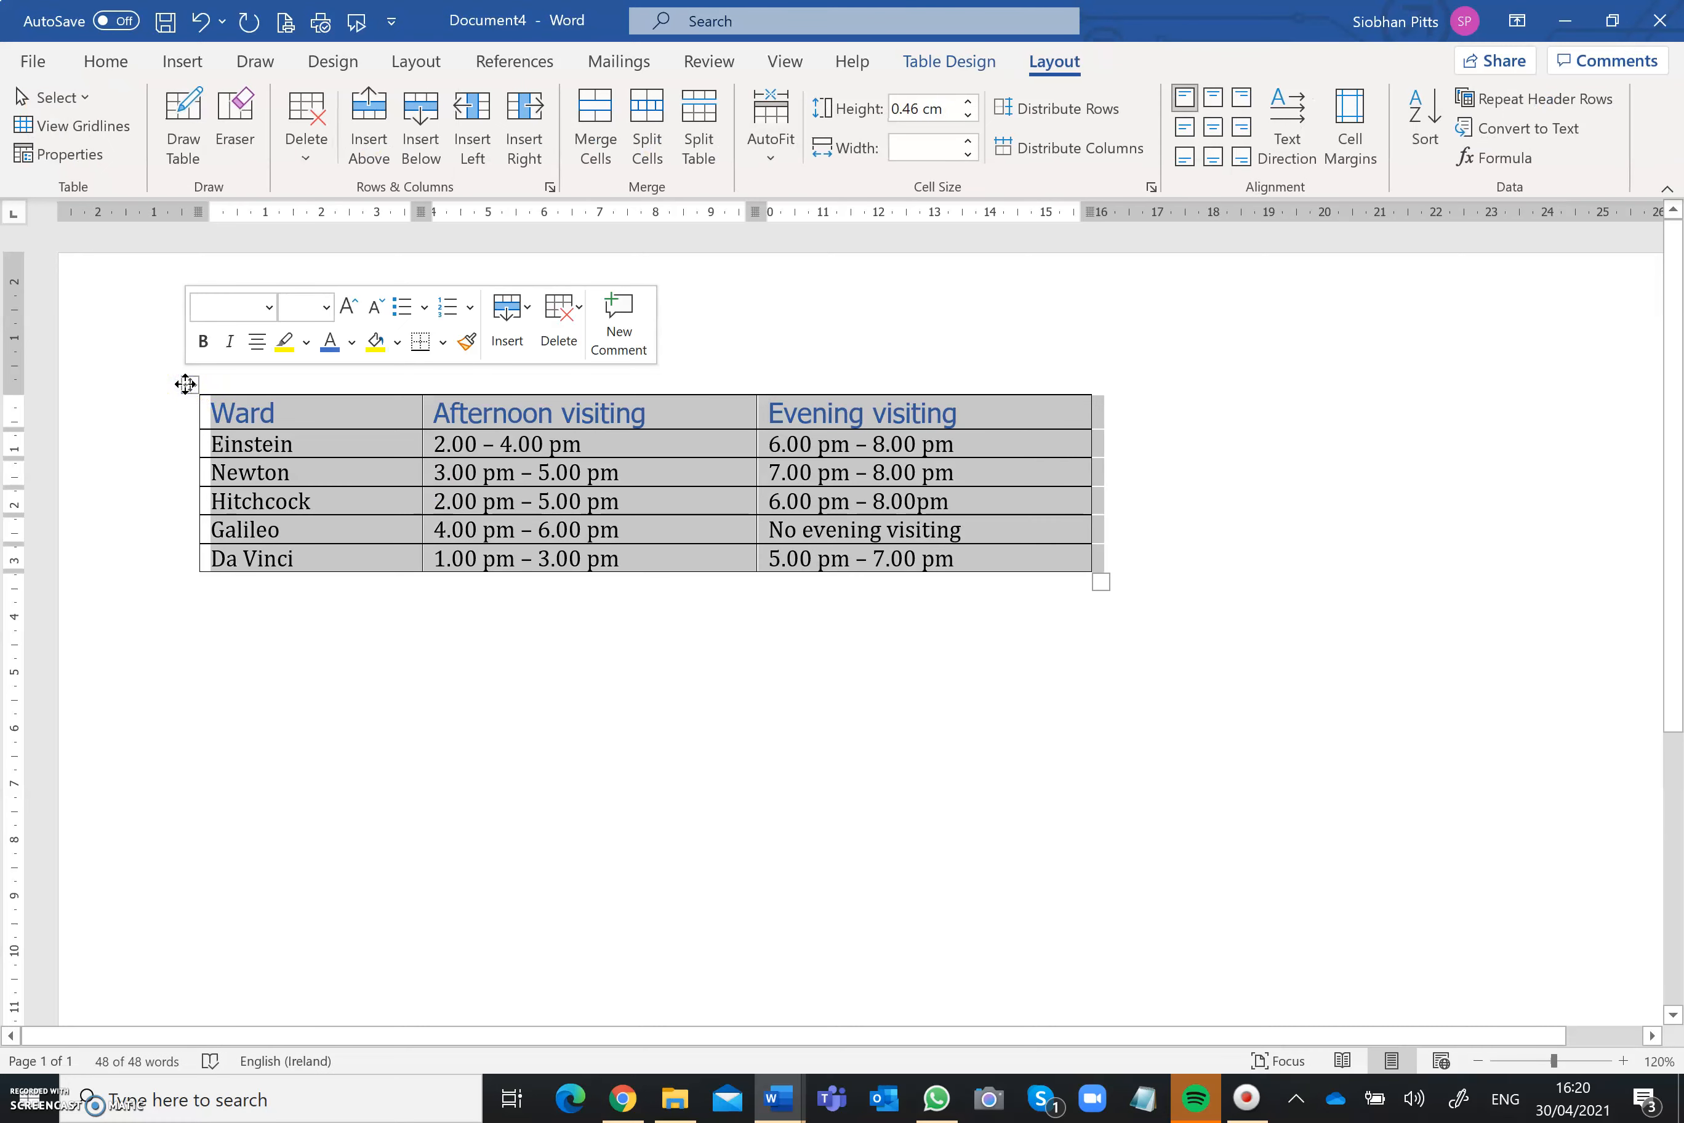
pyautogui.click(968, 103)
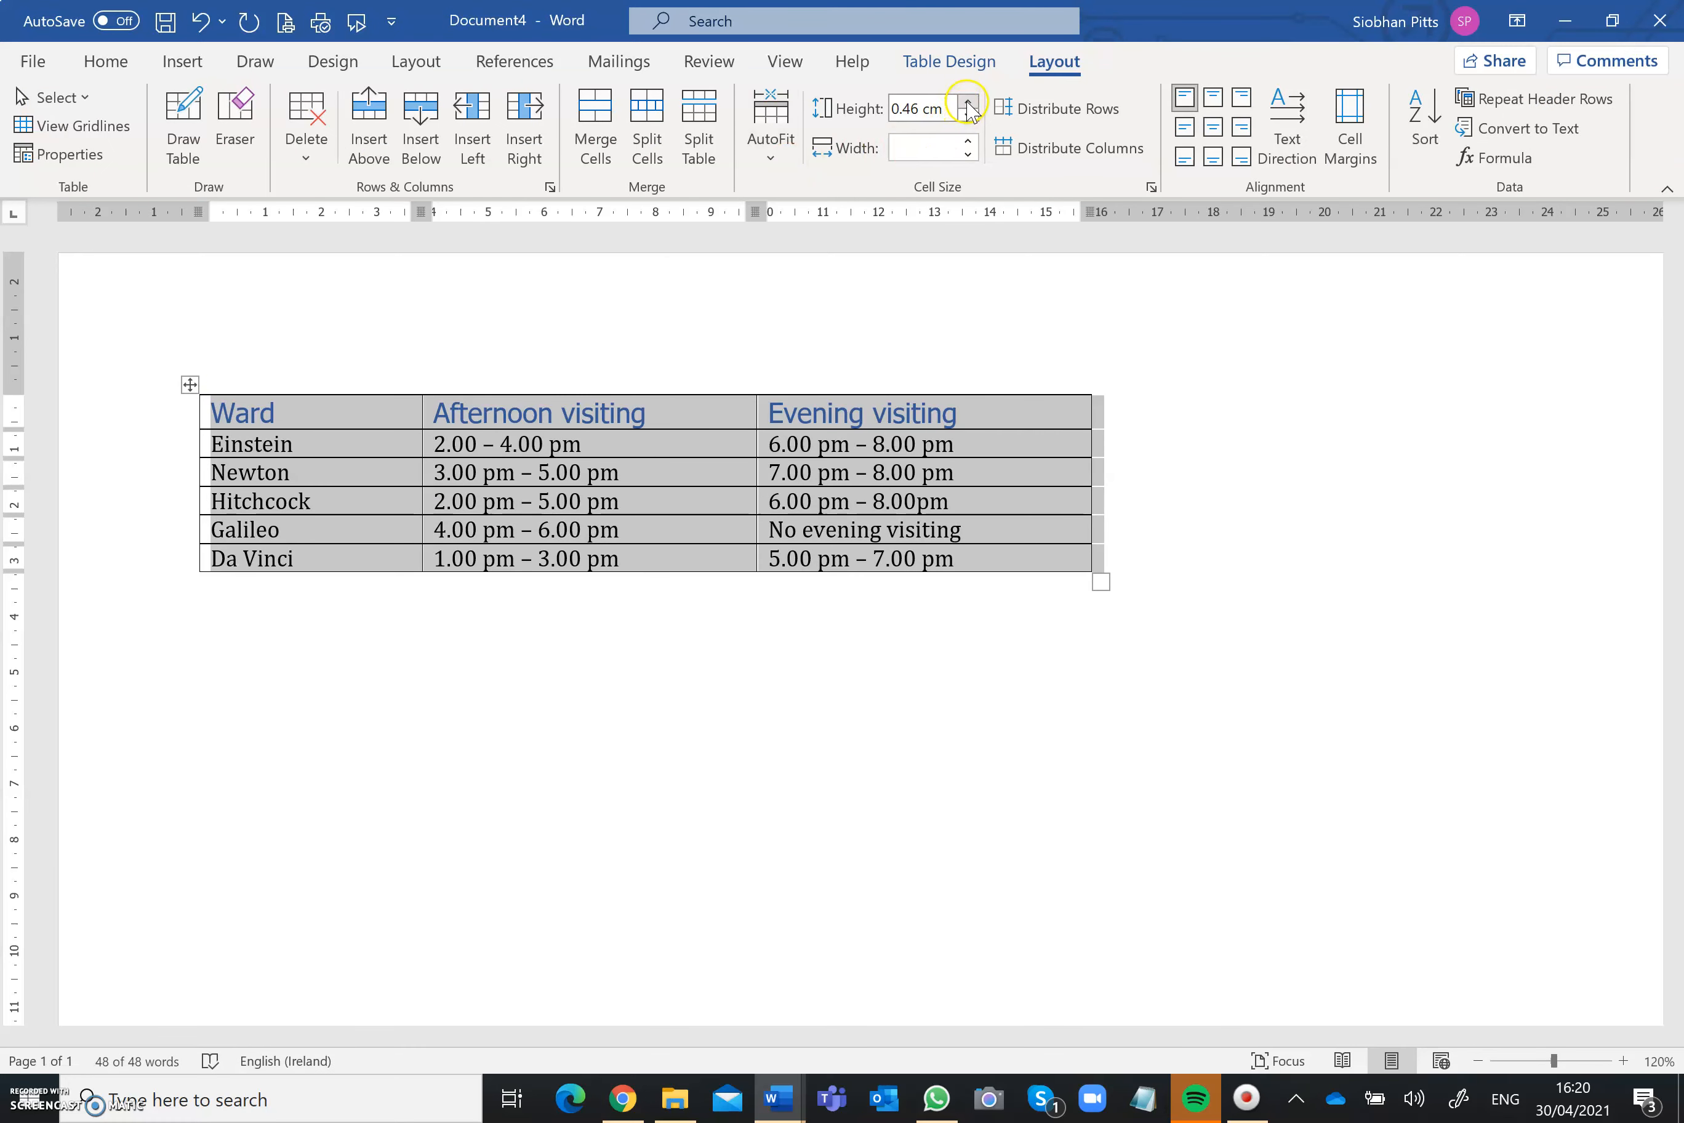
pyautogui.click(968, 104)
pyautogui.click(968, 103)
pyautogui.click(968, 103)
pyautogui.click(968, 104)
pyautogui.click(969, 104)
pyautogui.click(968, 103)
pyautogui.click(968, 104)
pyautogui.click(968, 104)
pyautogui.click(969, 104)
pyautogui.click(968, 103)
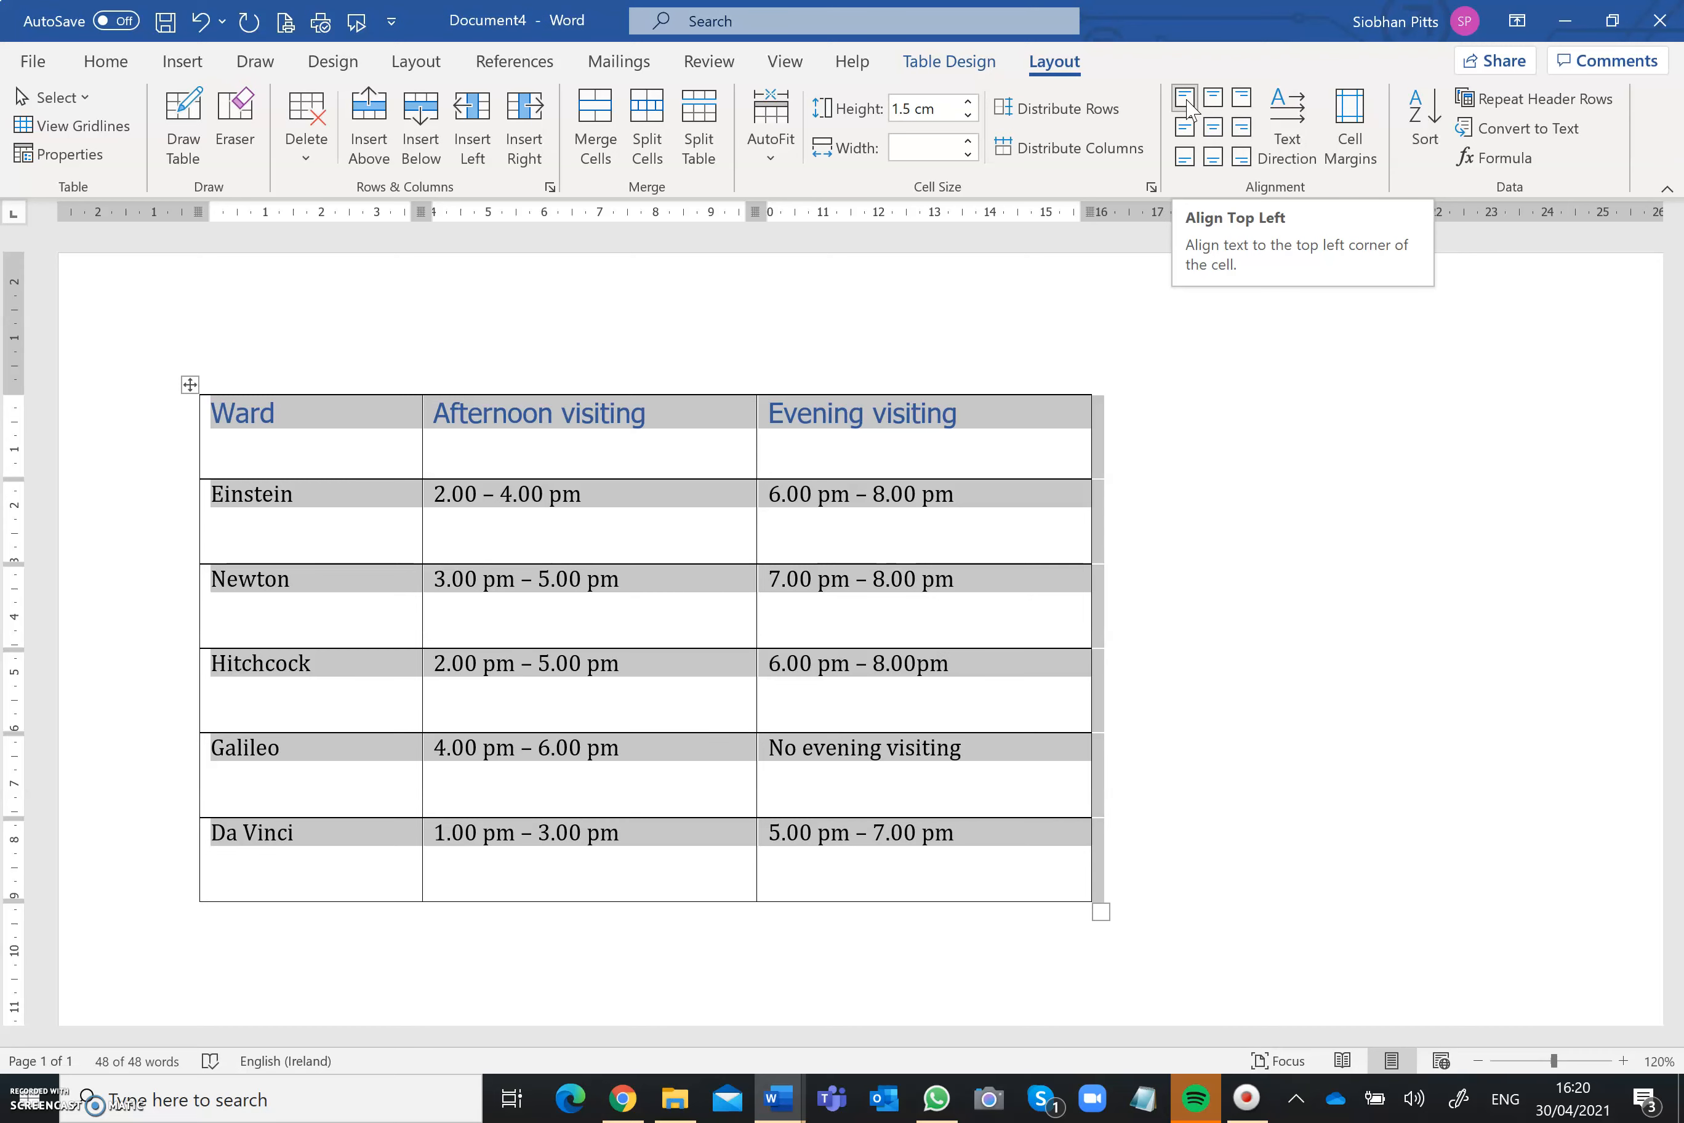
pyautogui.click(1215, 130)
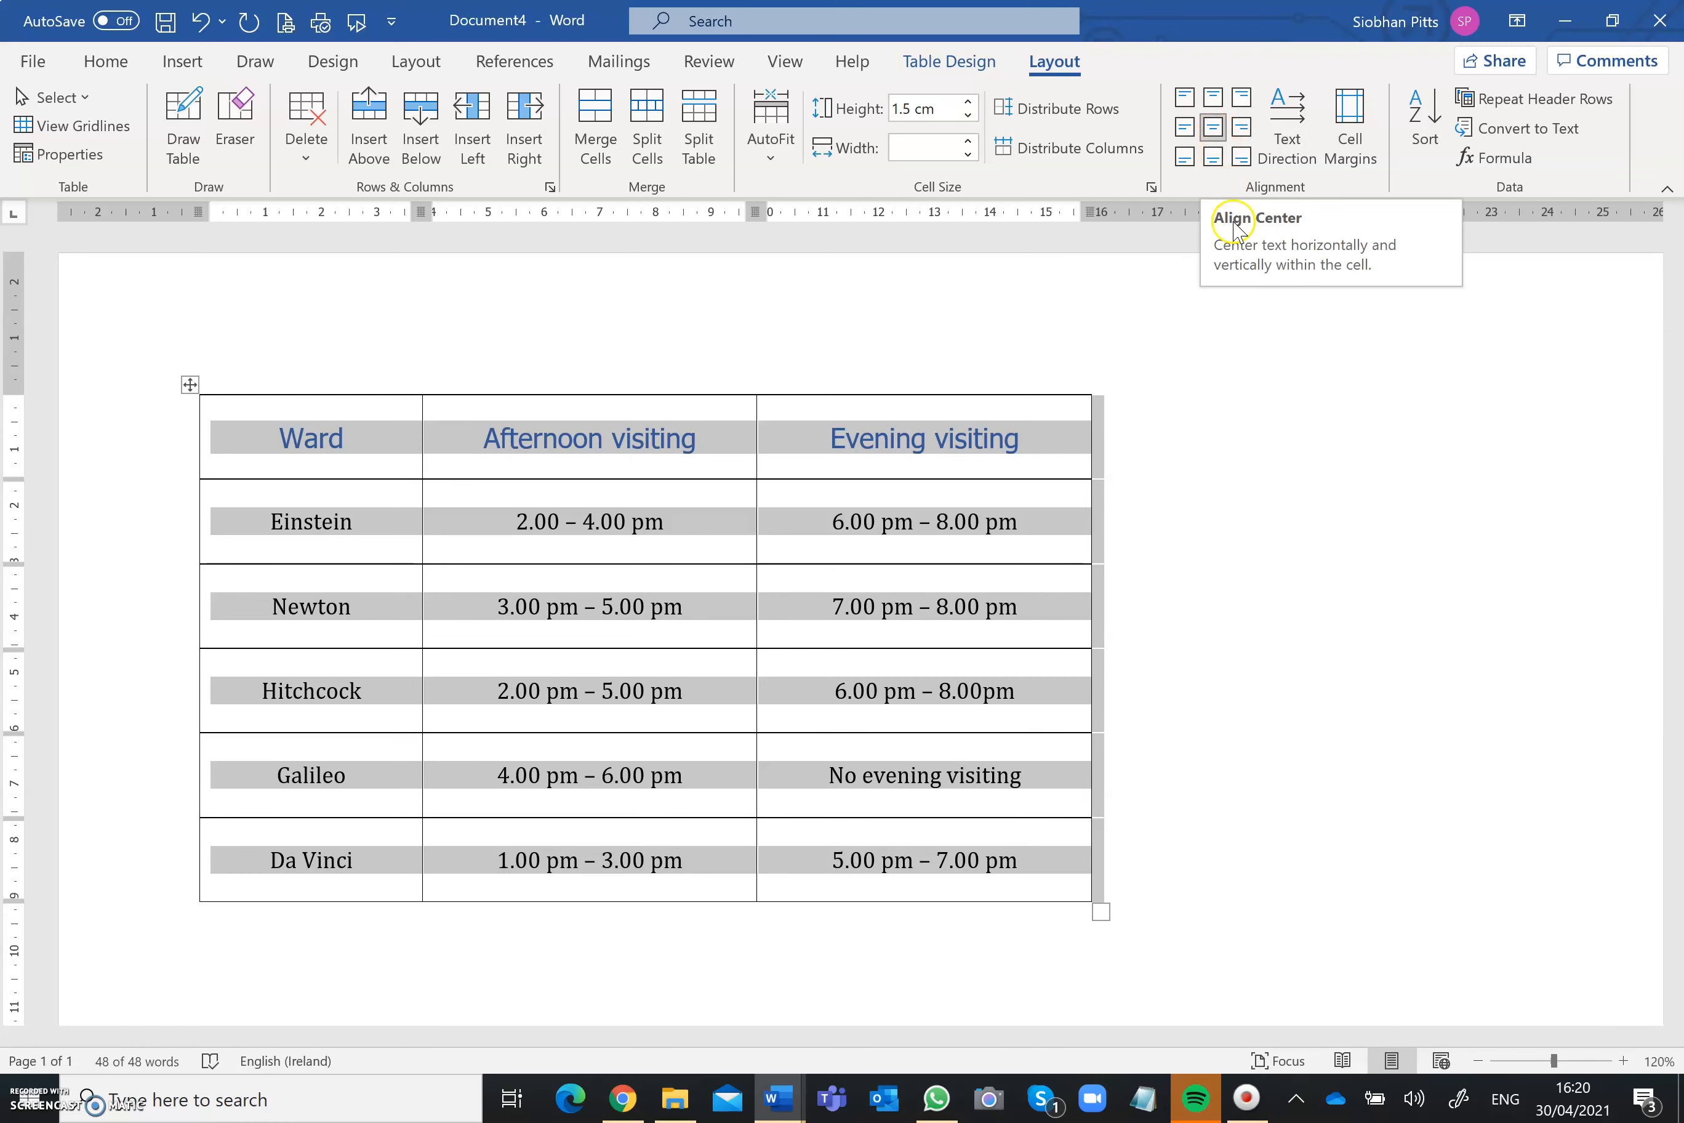
pyautogui.click(1255, 462)
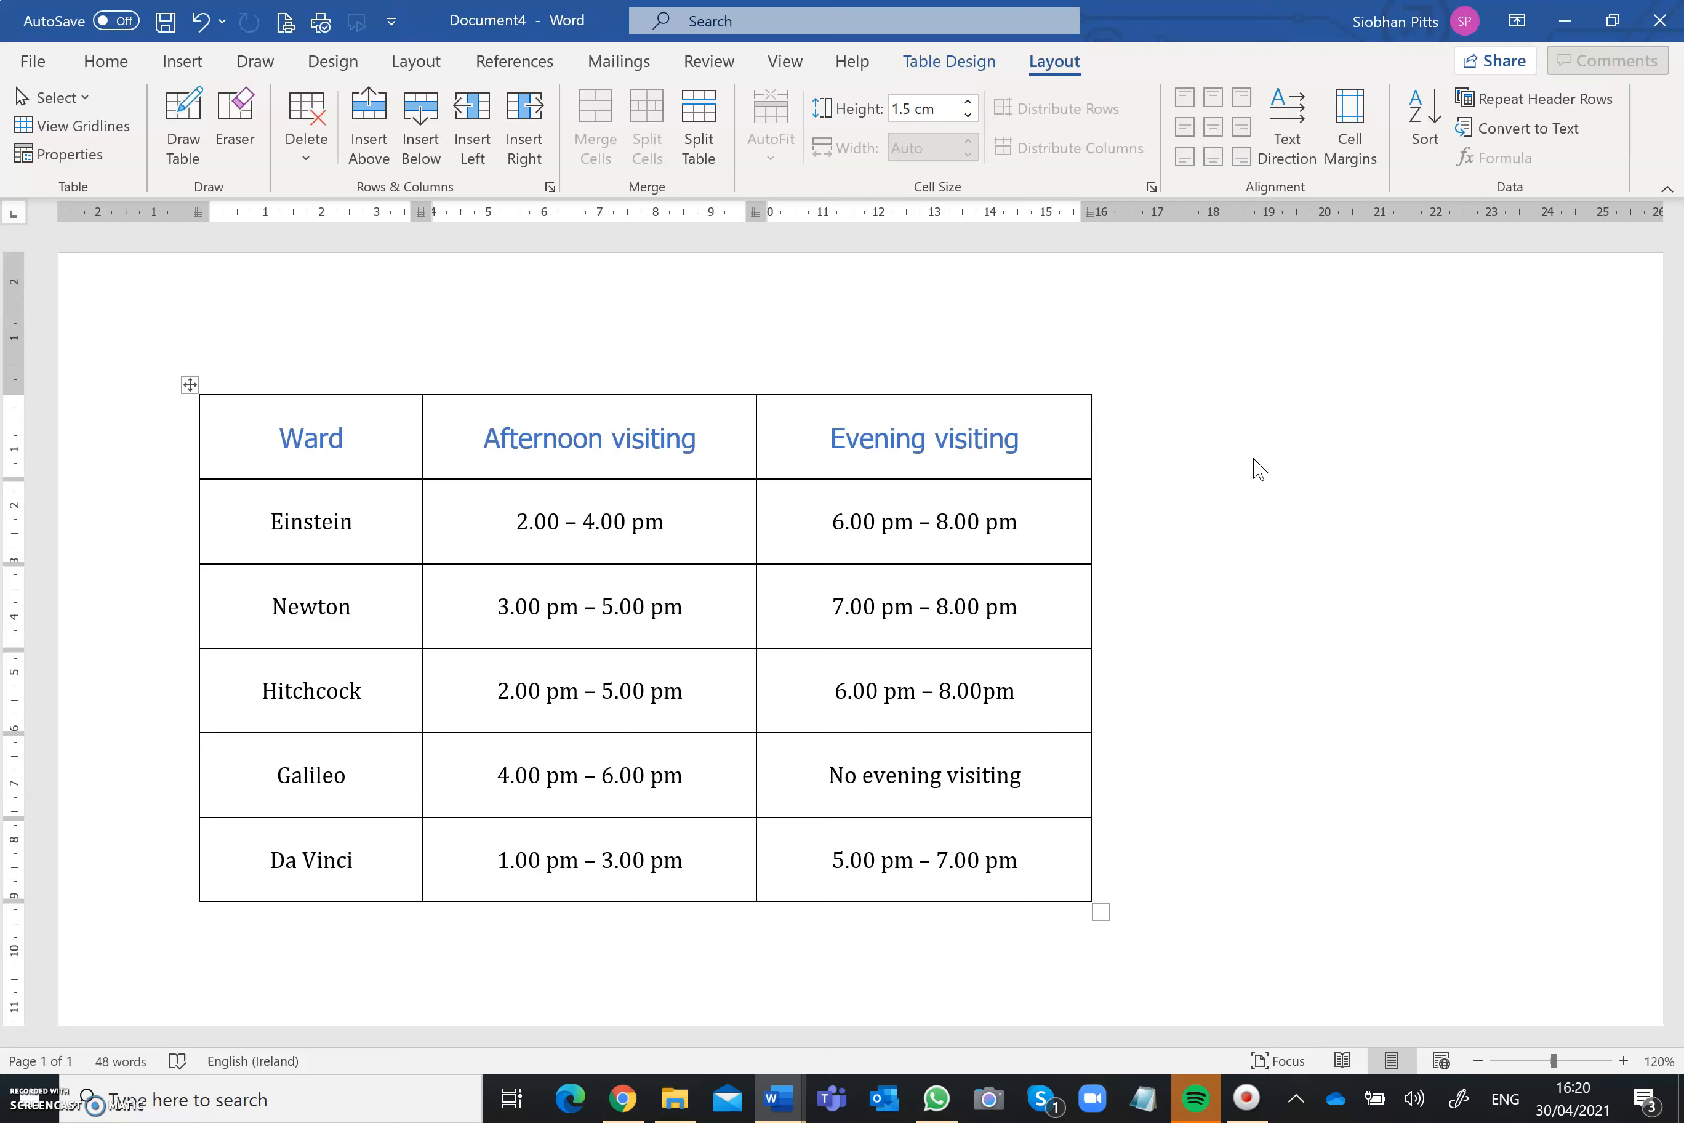
# Step: Insert a column to the left of the Ward column and centre its cells horizontally and vertically
pyautogui.click(275, 442)
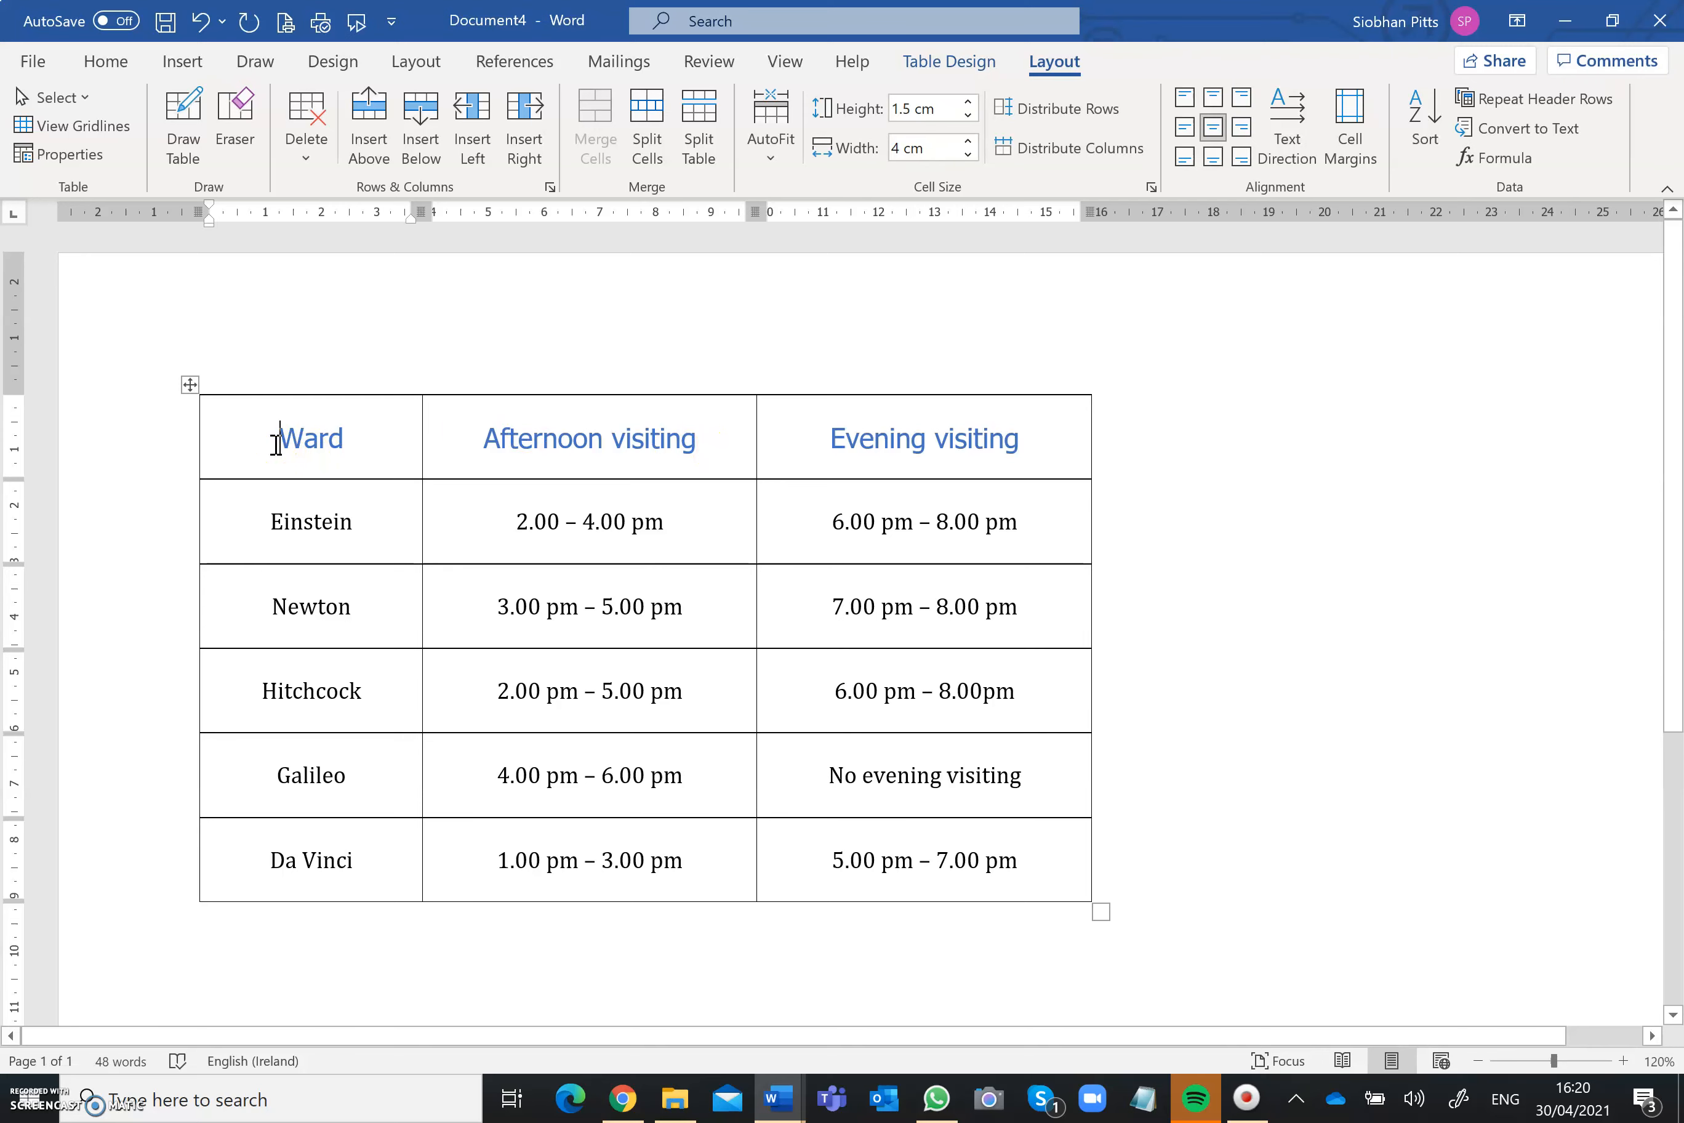
pyautogui.click(479, 138)
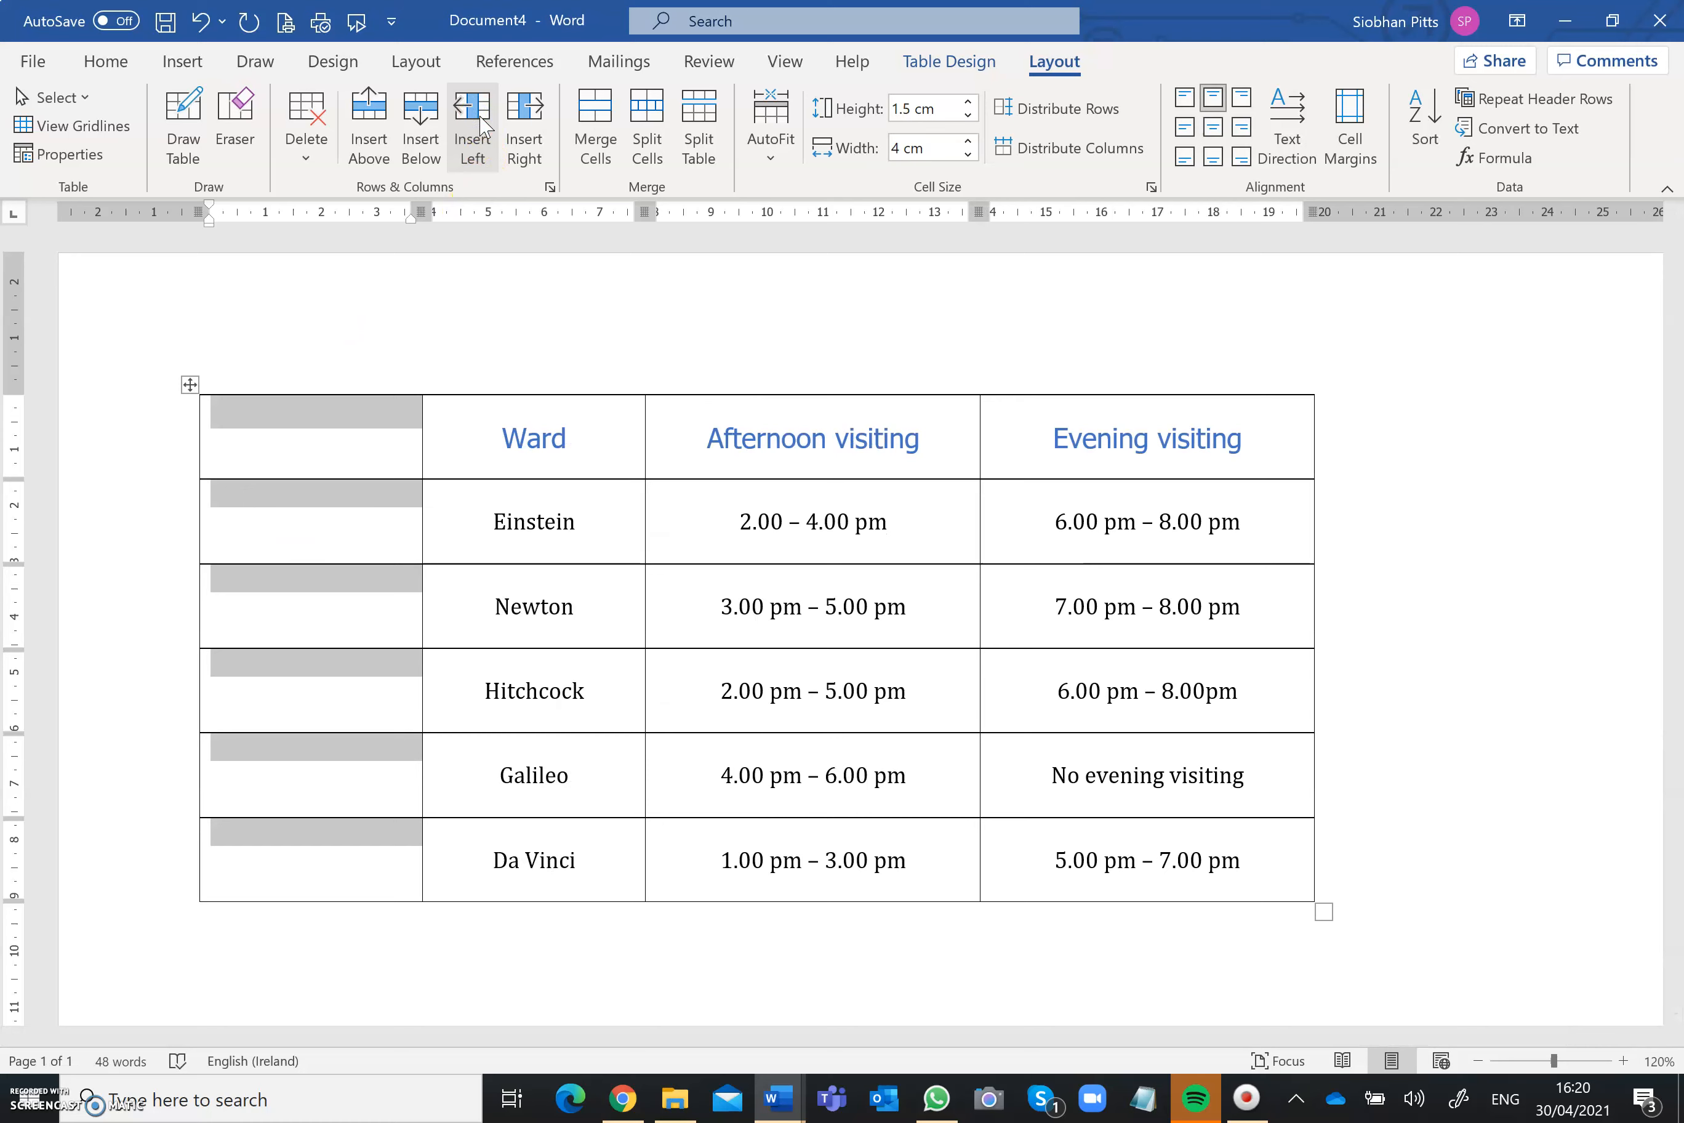
pyautogui.click(1214, 128)
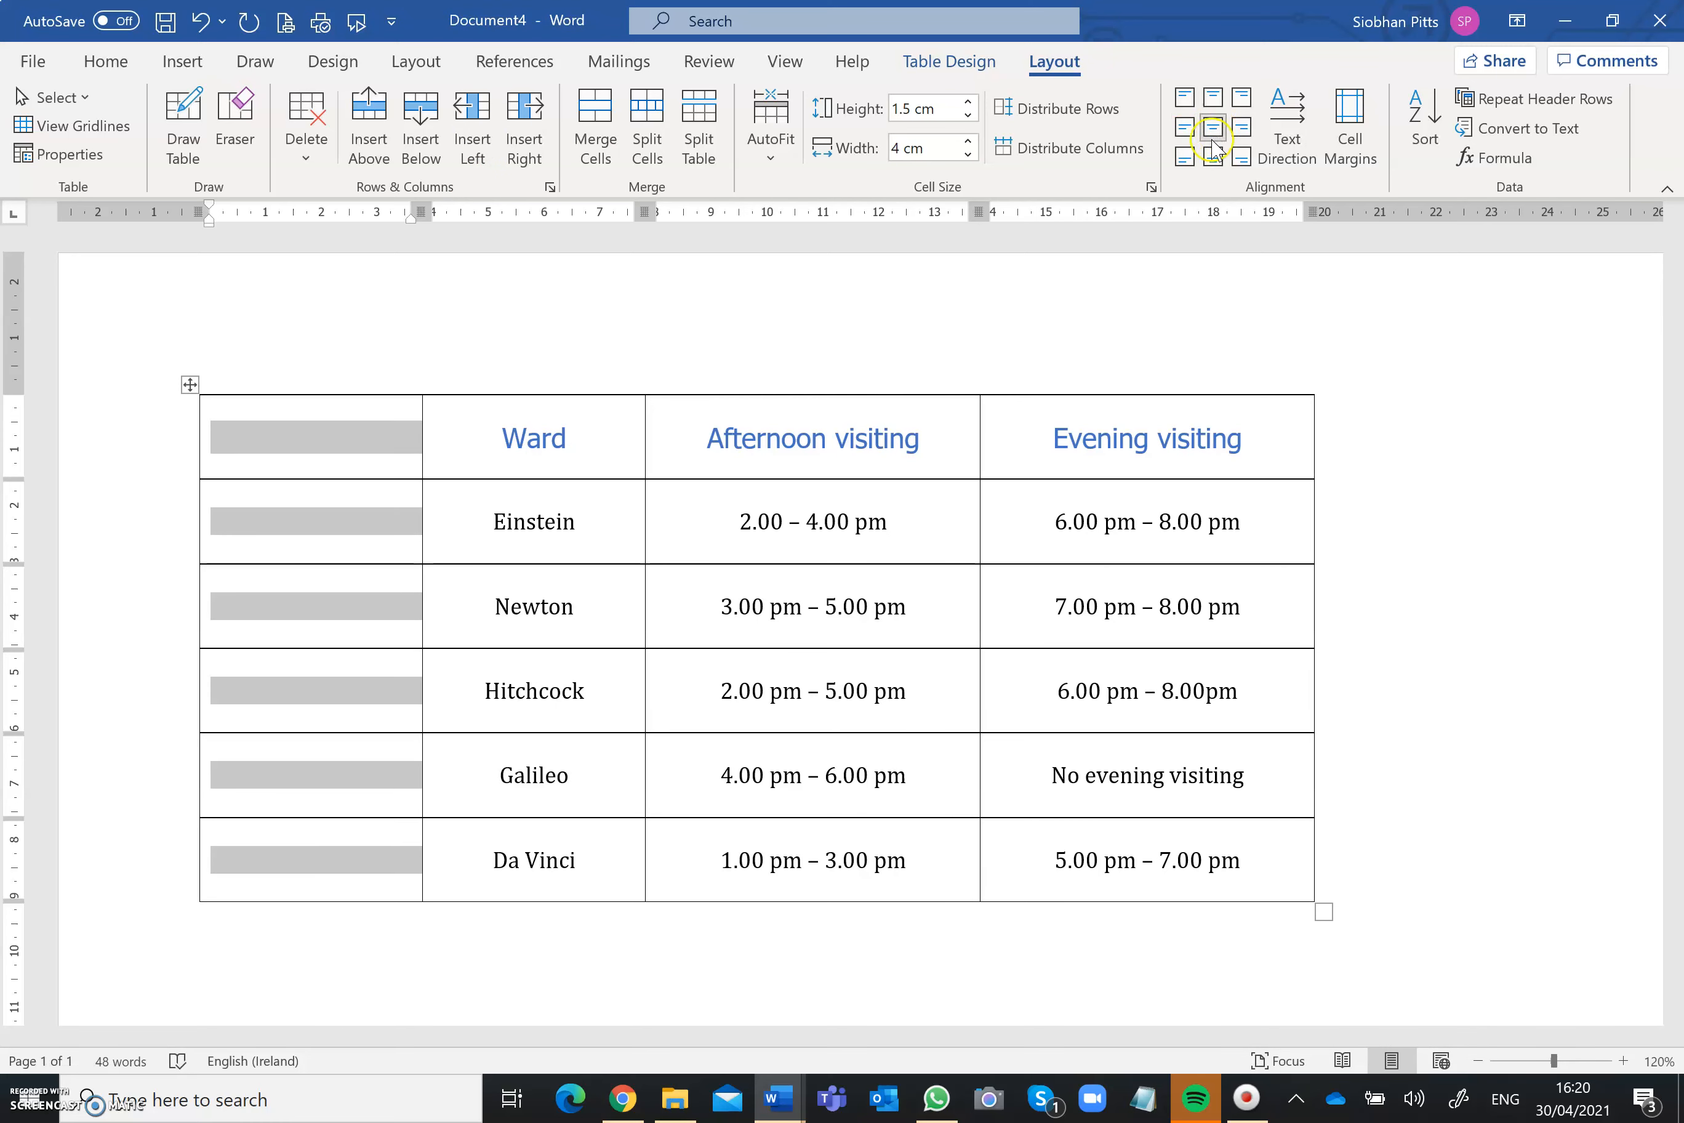
# Step: Enter Ward number as the heading of the new first column
pyautogui.click(312, 440)
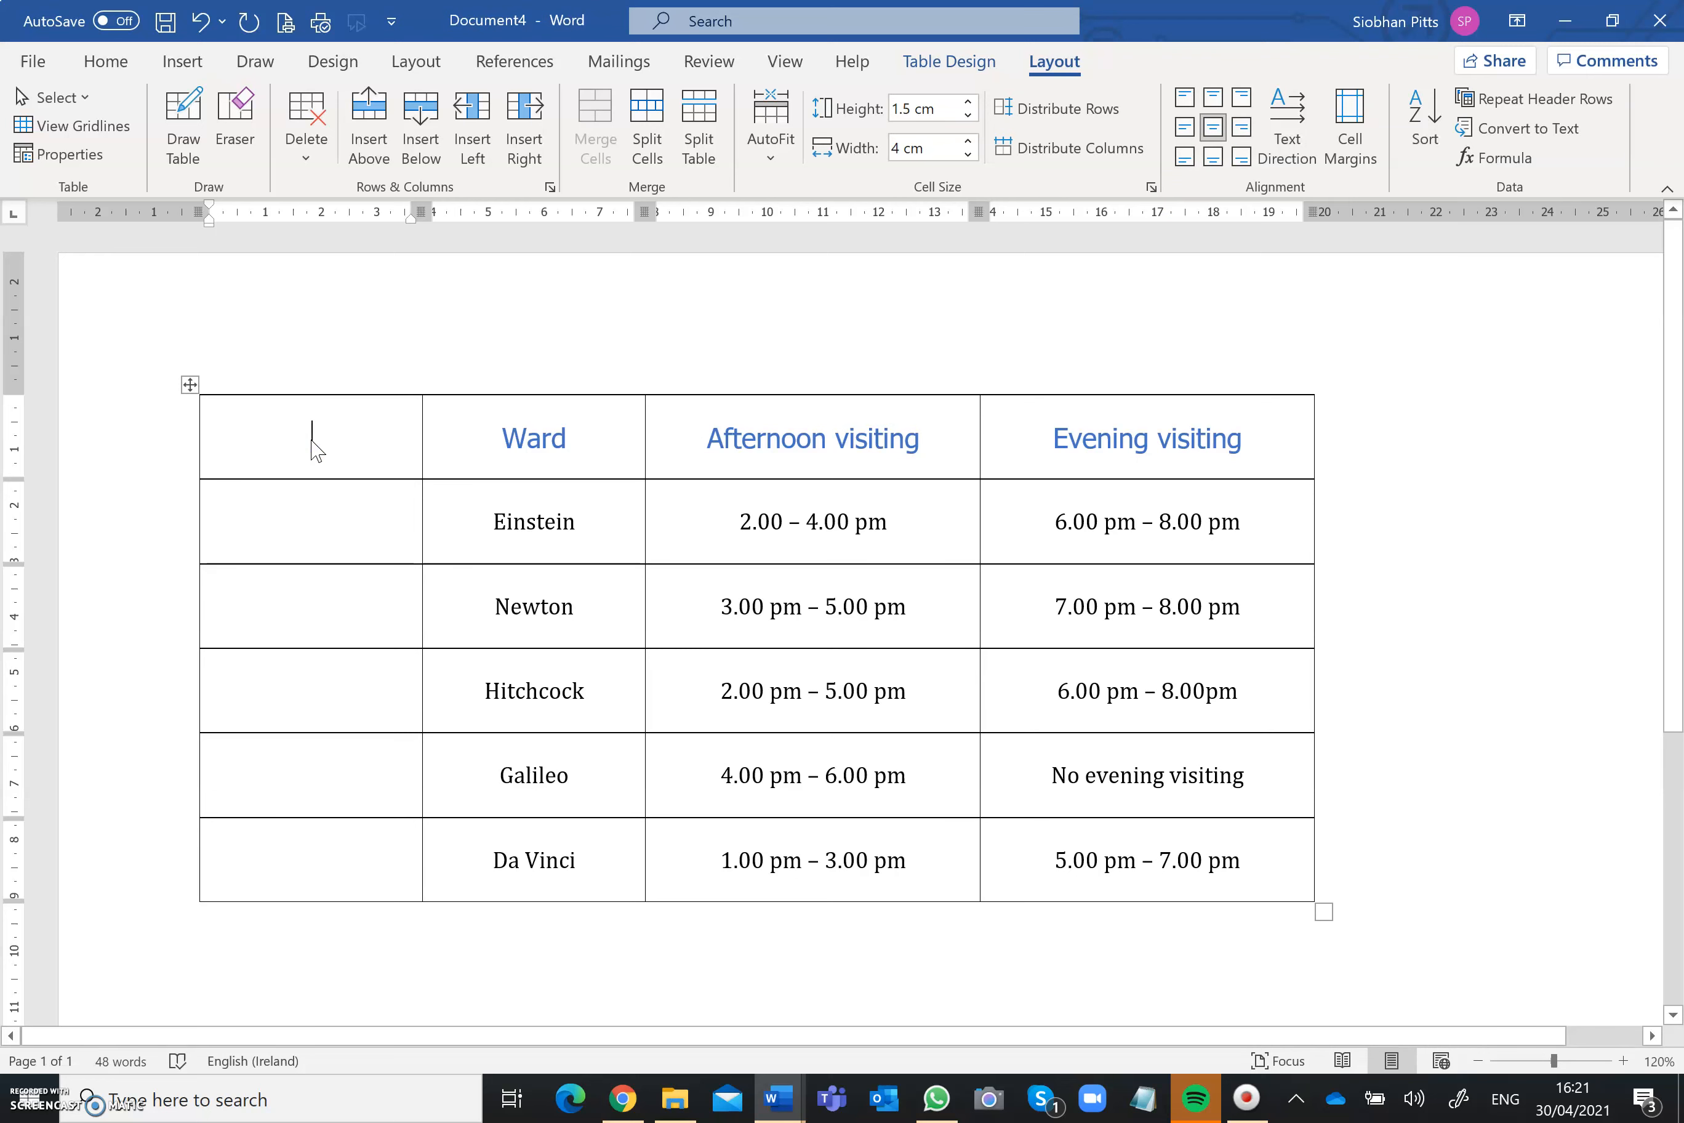
pyautogui.write('Ward n')
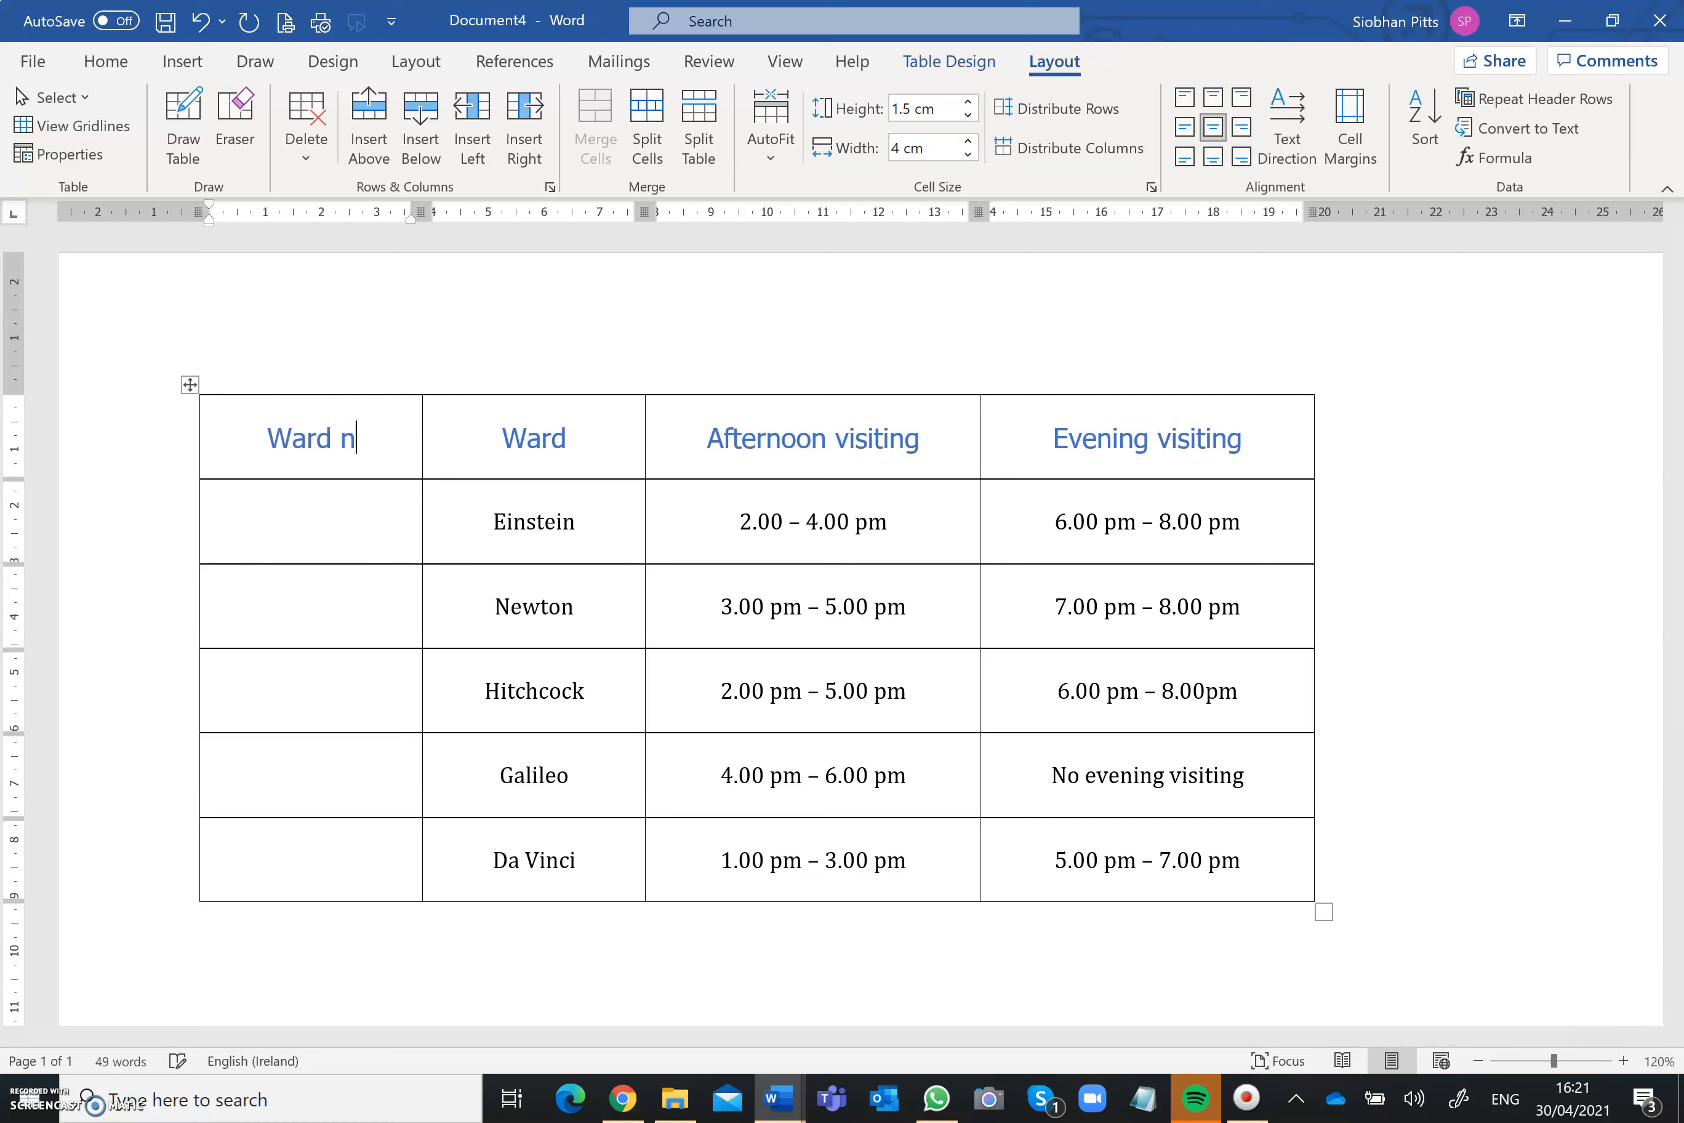
pyautogui.write('umber')
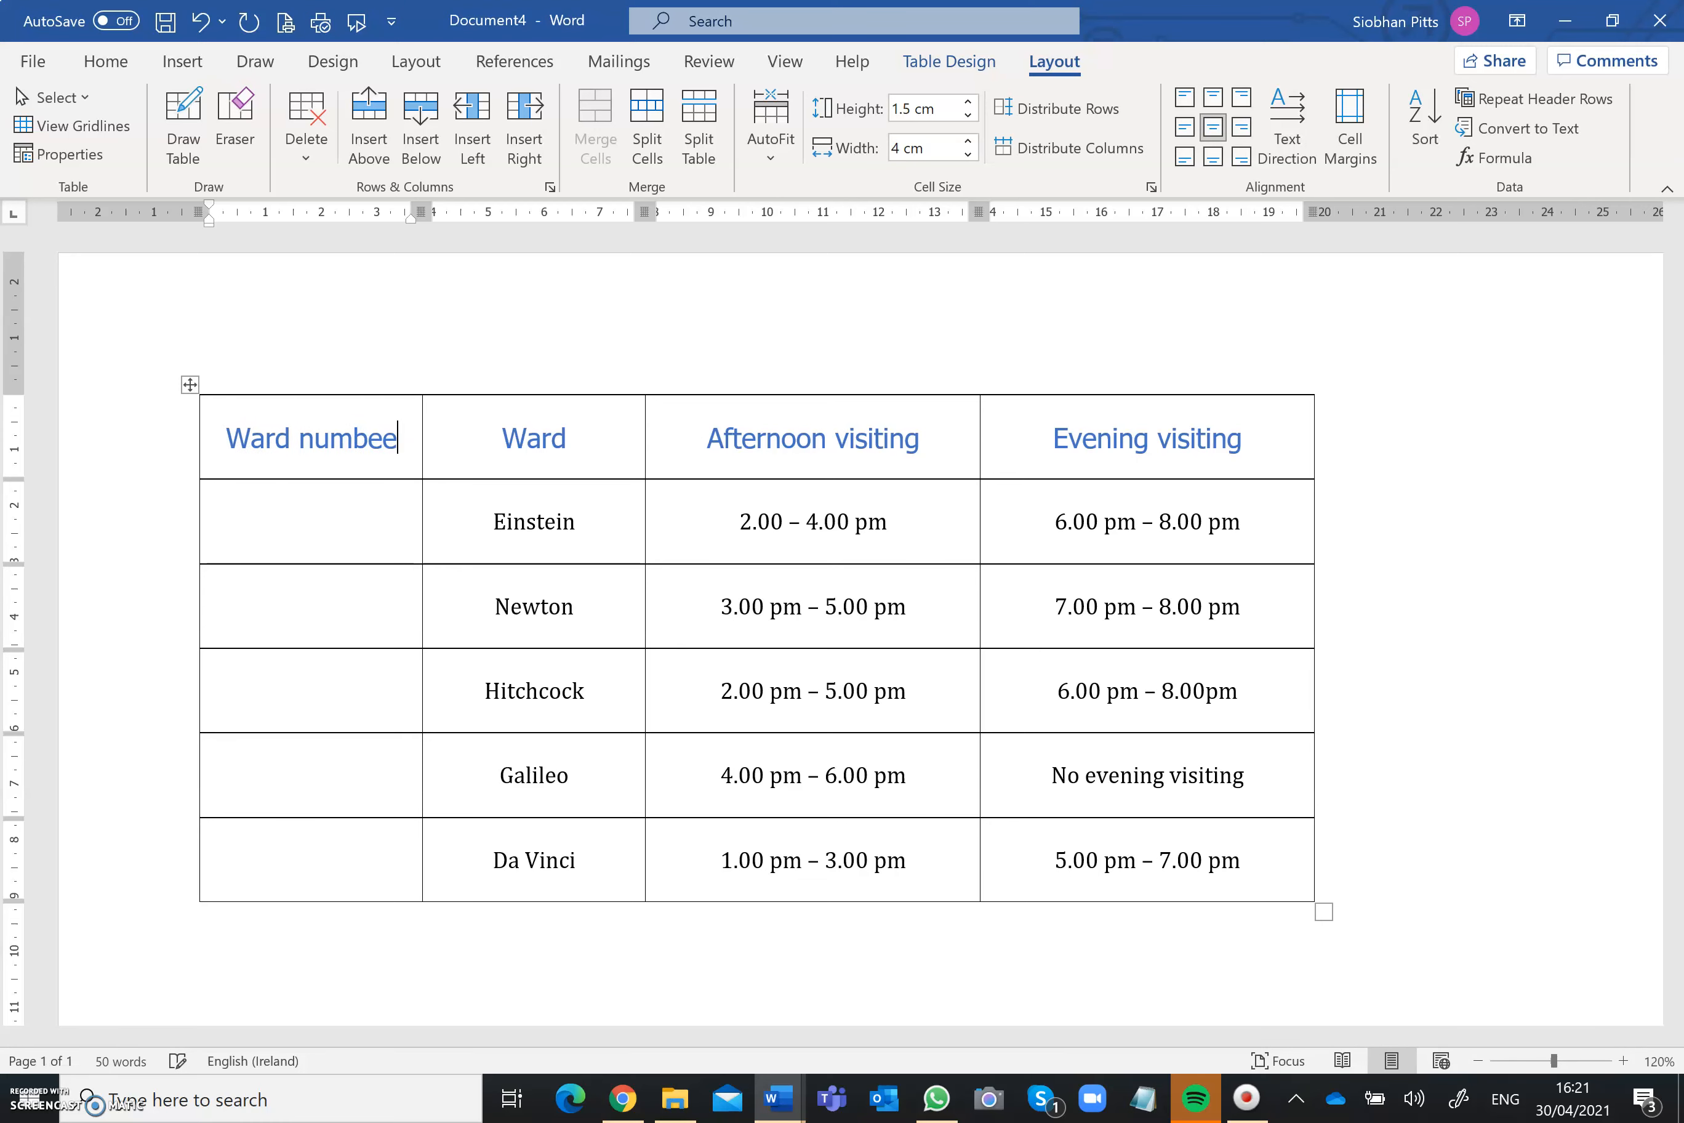
# Step: Enter the ward numbers: 2 for Einstein, 5 for Newton, 4 for Hitchcock, 1 for Galileo and 3 for Da Vinci
pyautogui.click(317, 526)
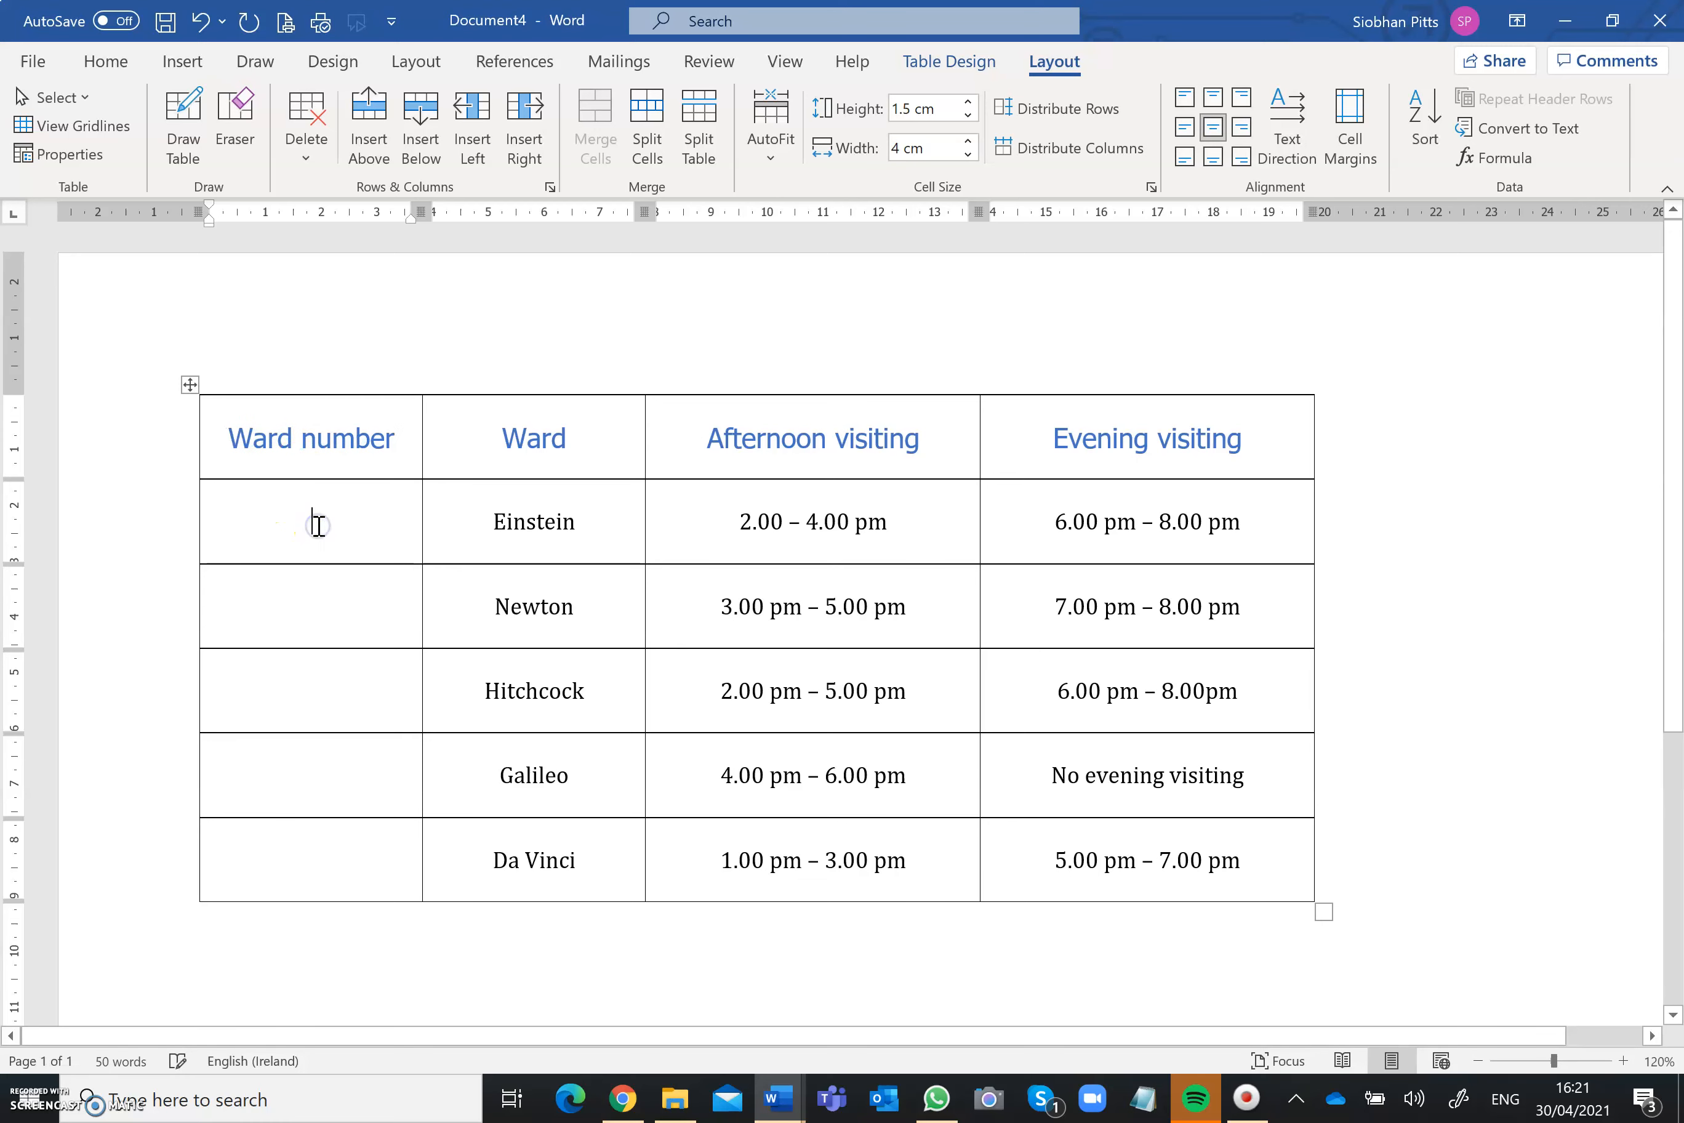
pyautogui.write('2')
pyautogui.press('Down')
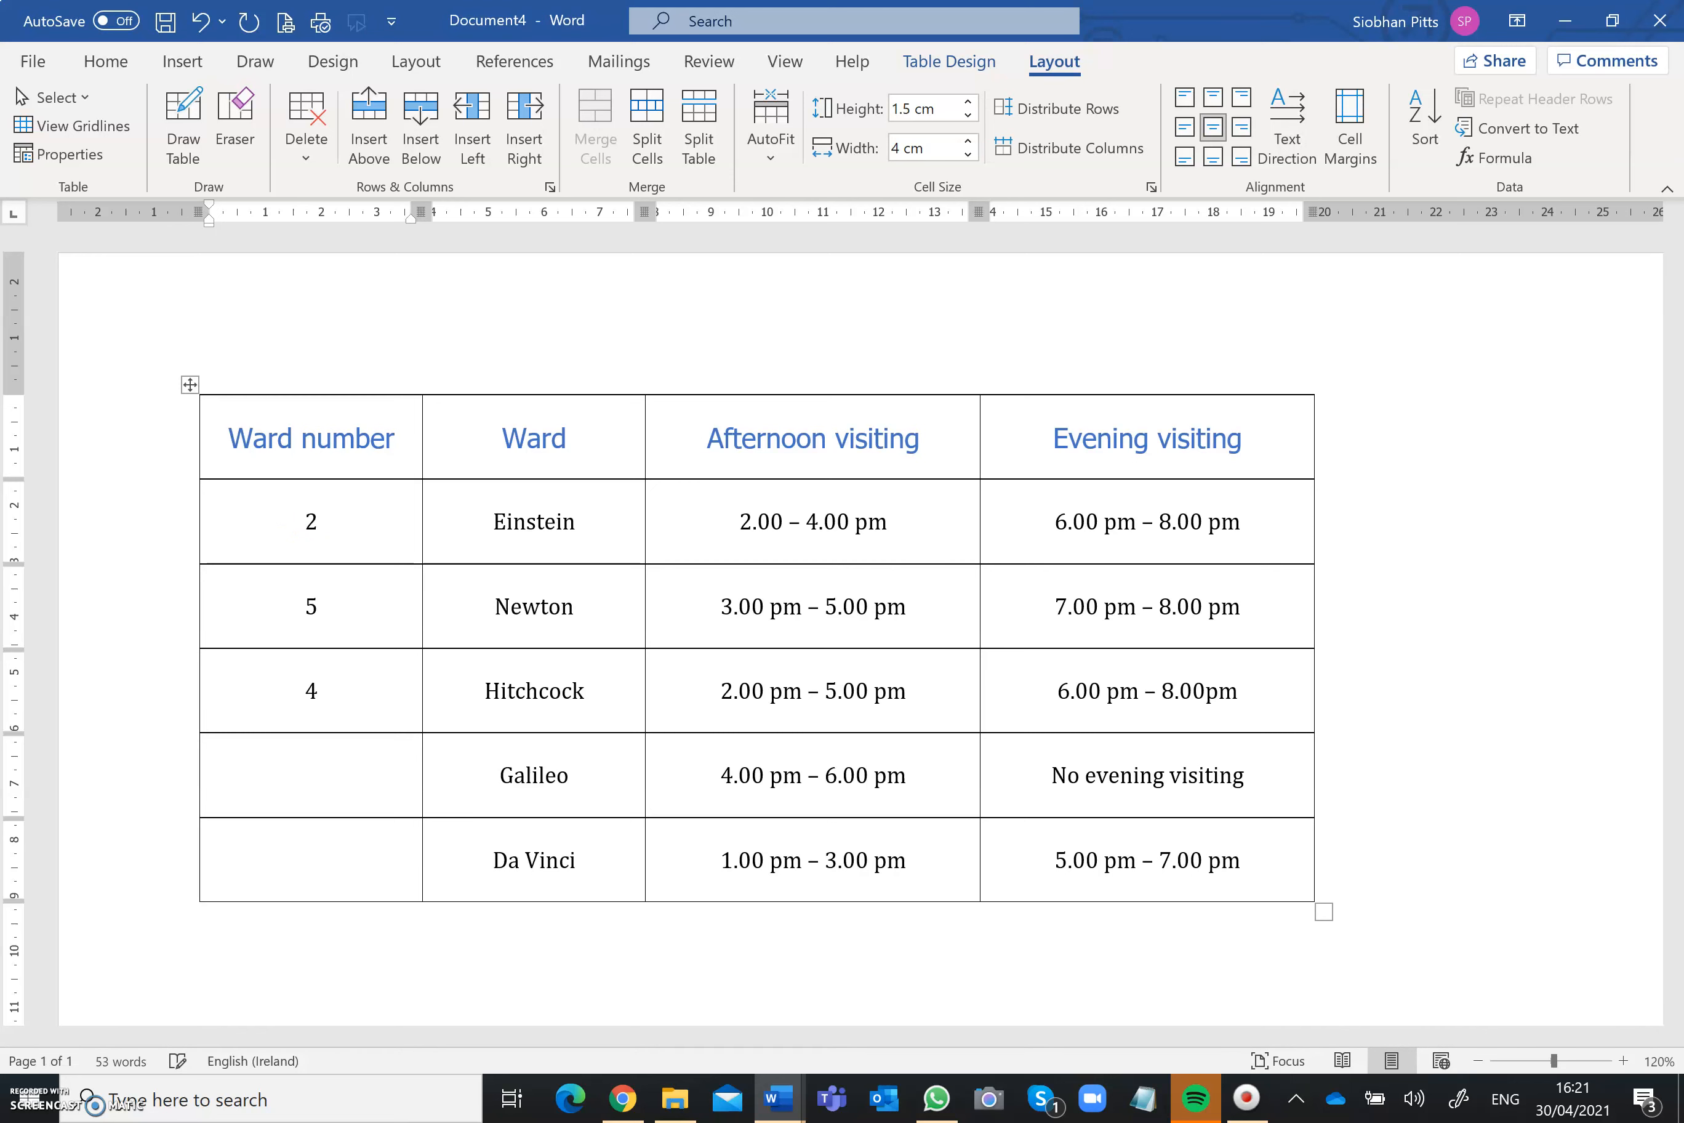
pyautogui.write('1')
pyautogui.press('Down')
pyautogui.write('3')
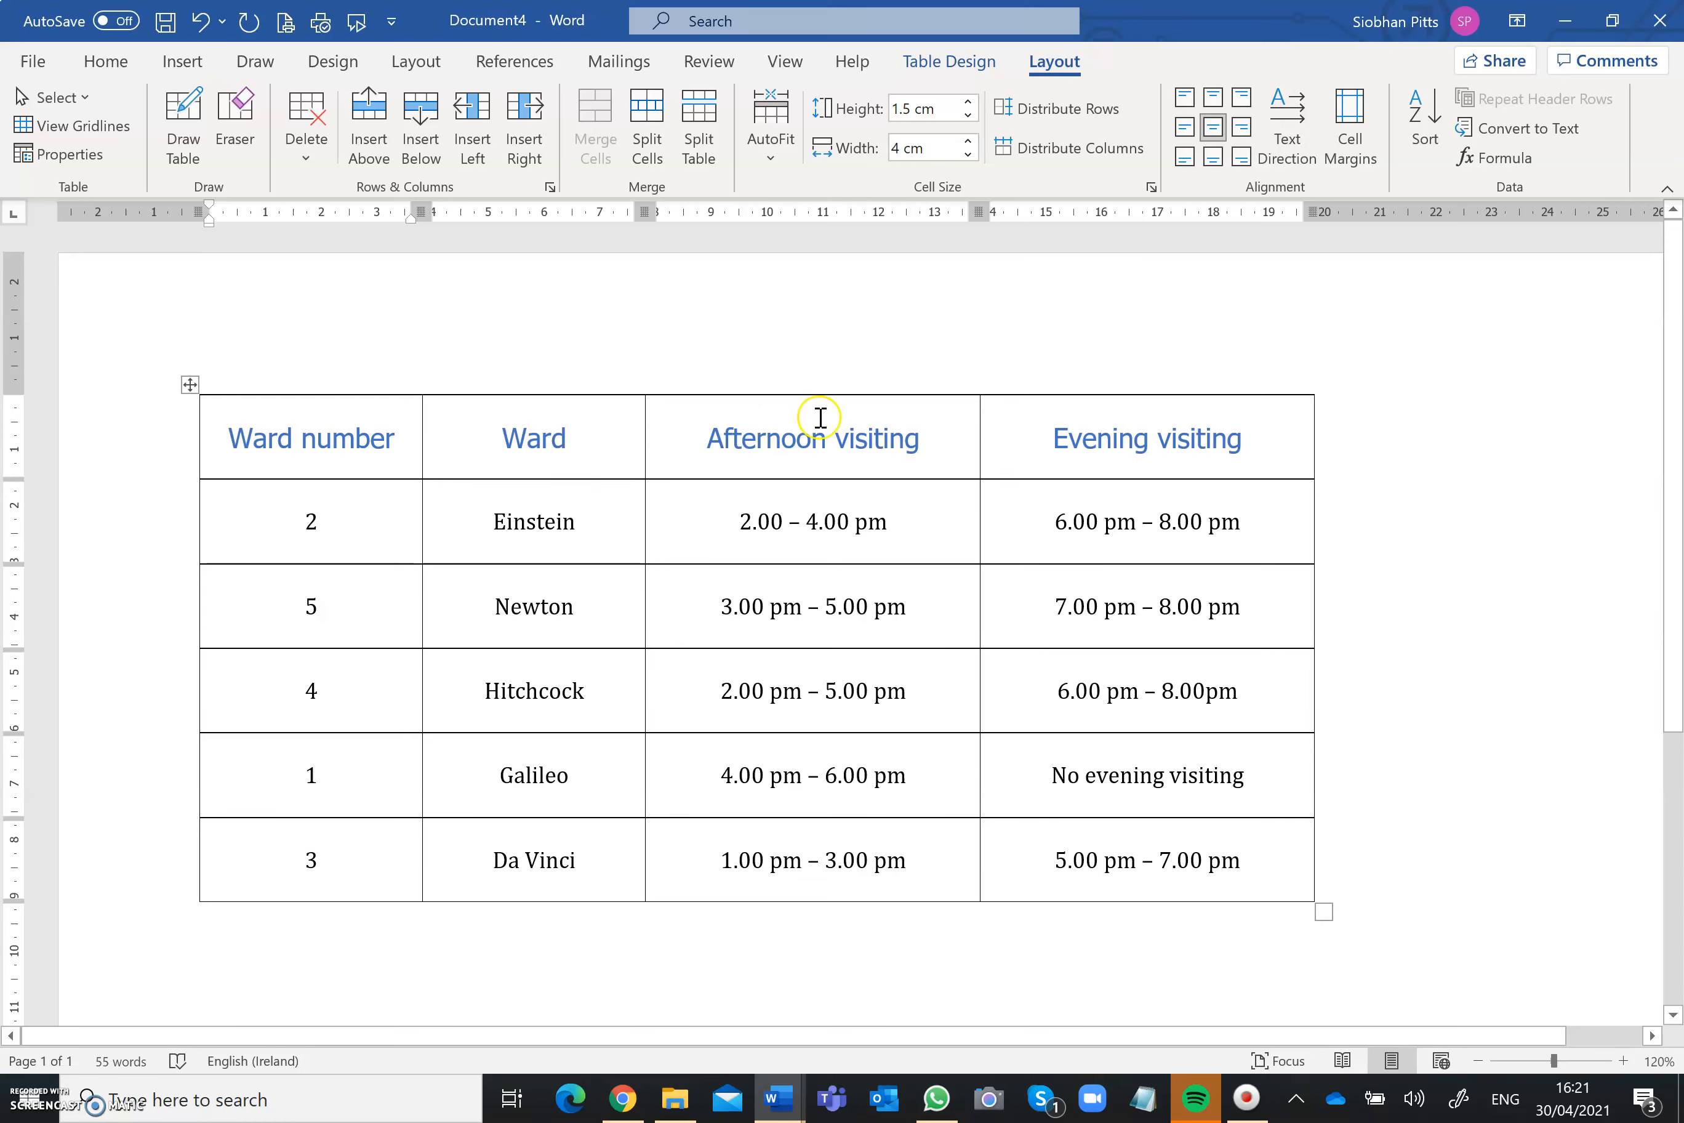
pyautogui.click(1402, 546)
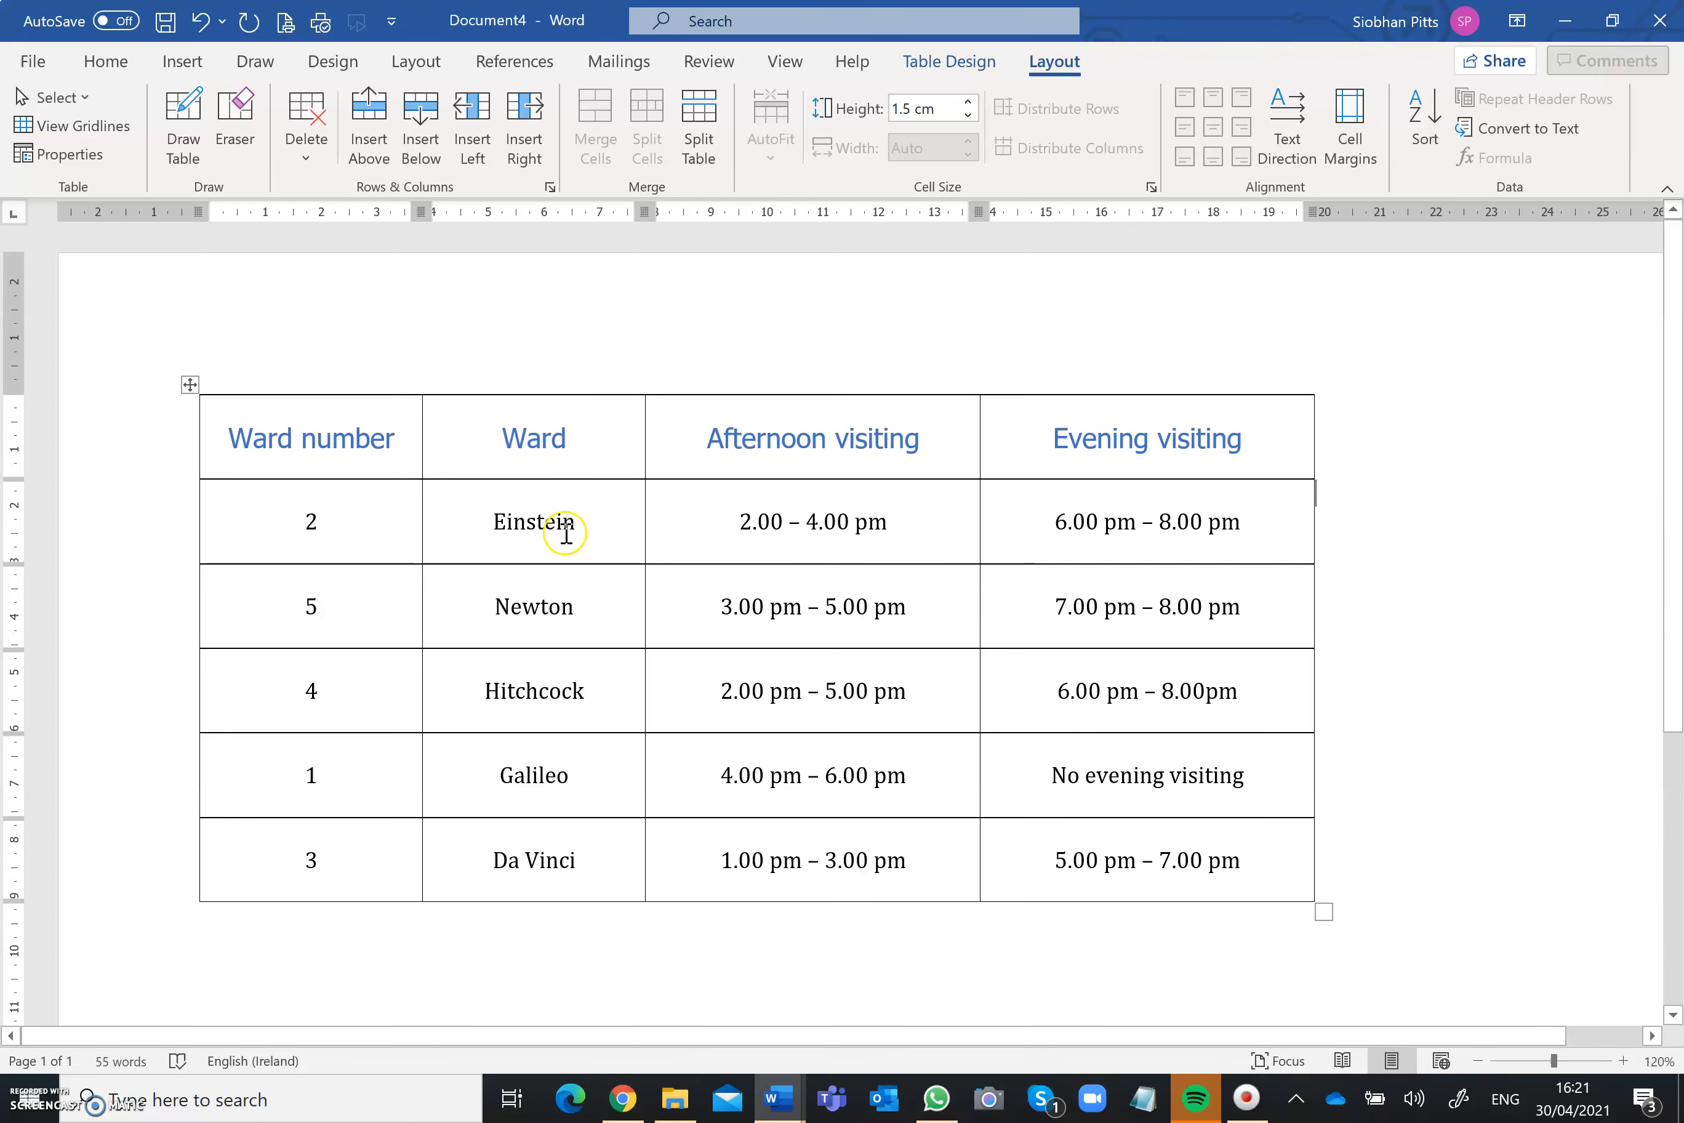
# Step: Try sorting the ward rows by Column 1 as numbers in ascending order, and undo the sort
pyautogui.click(270, 521)
pyautogui.moveTo(269, 522); pyautogui.dragTo(246, 826)
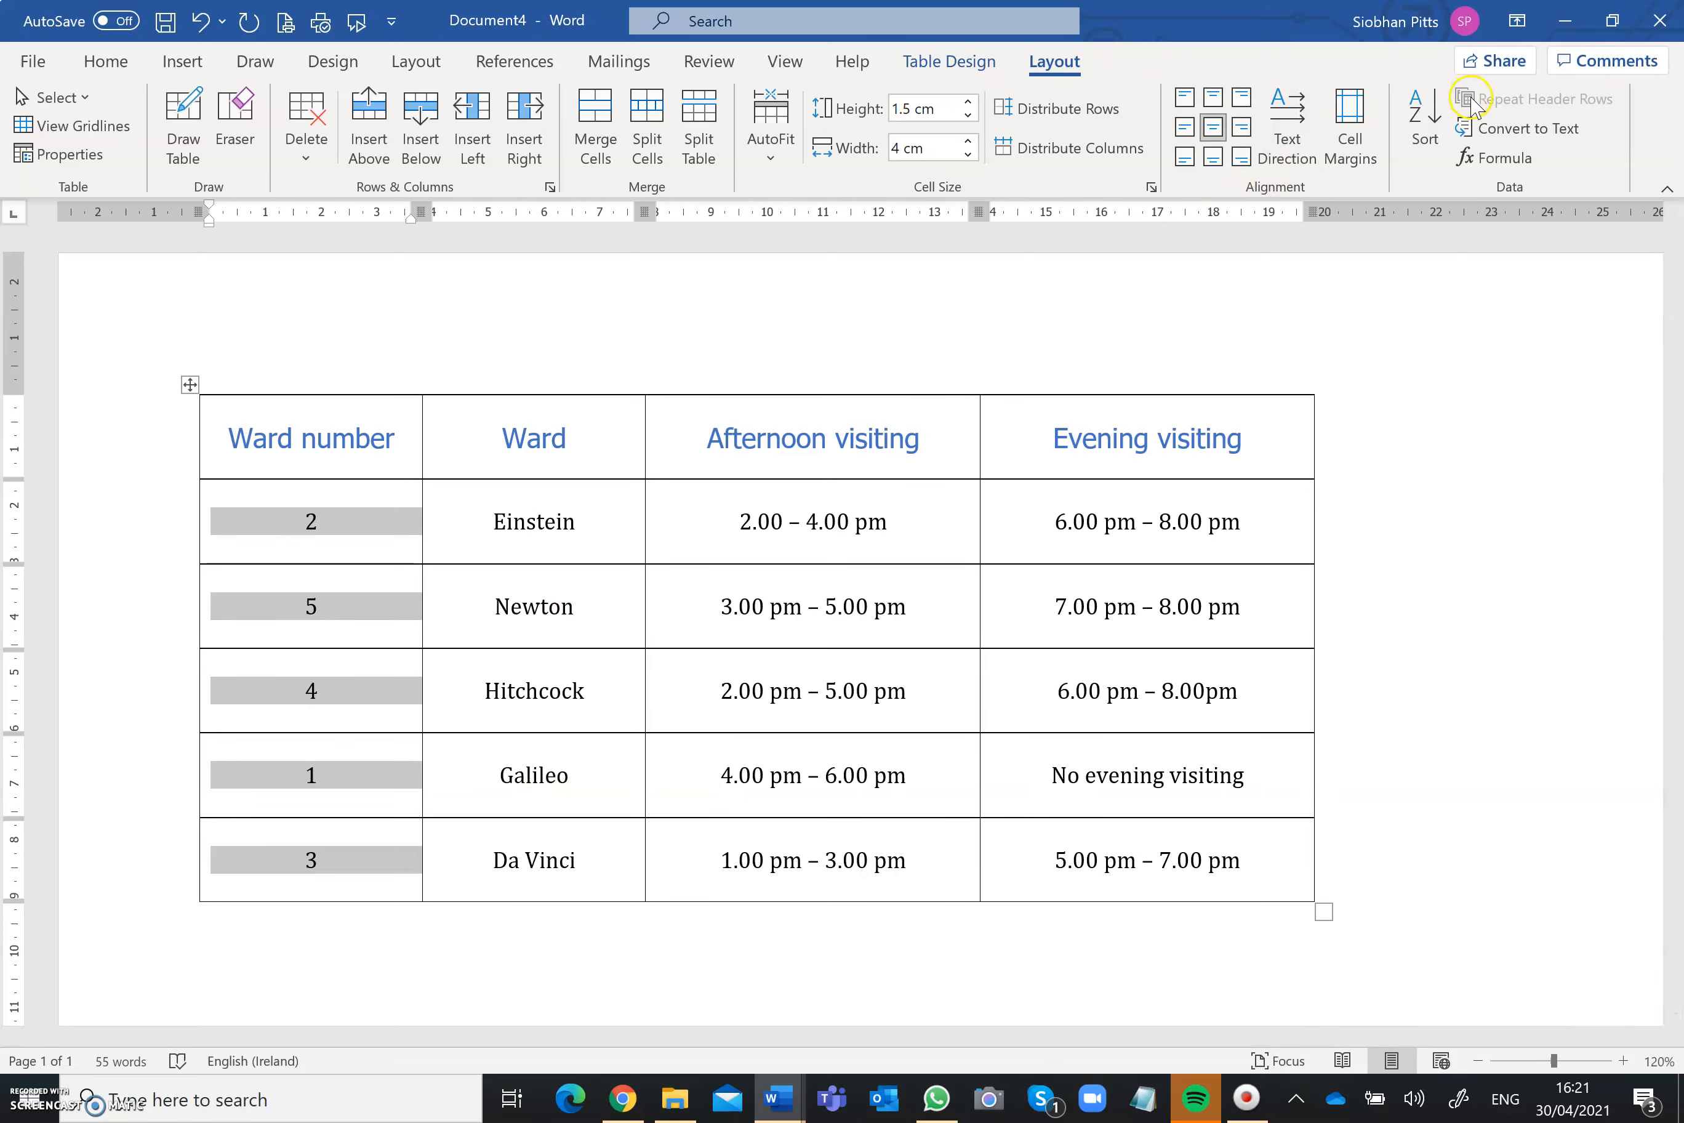
pyautogui.click(1425, 123)
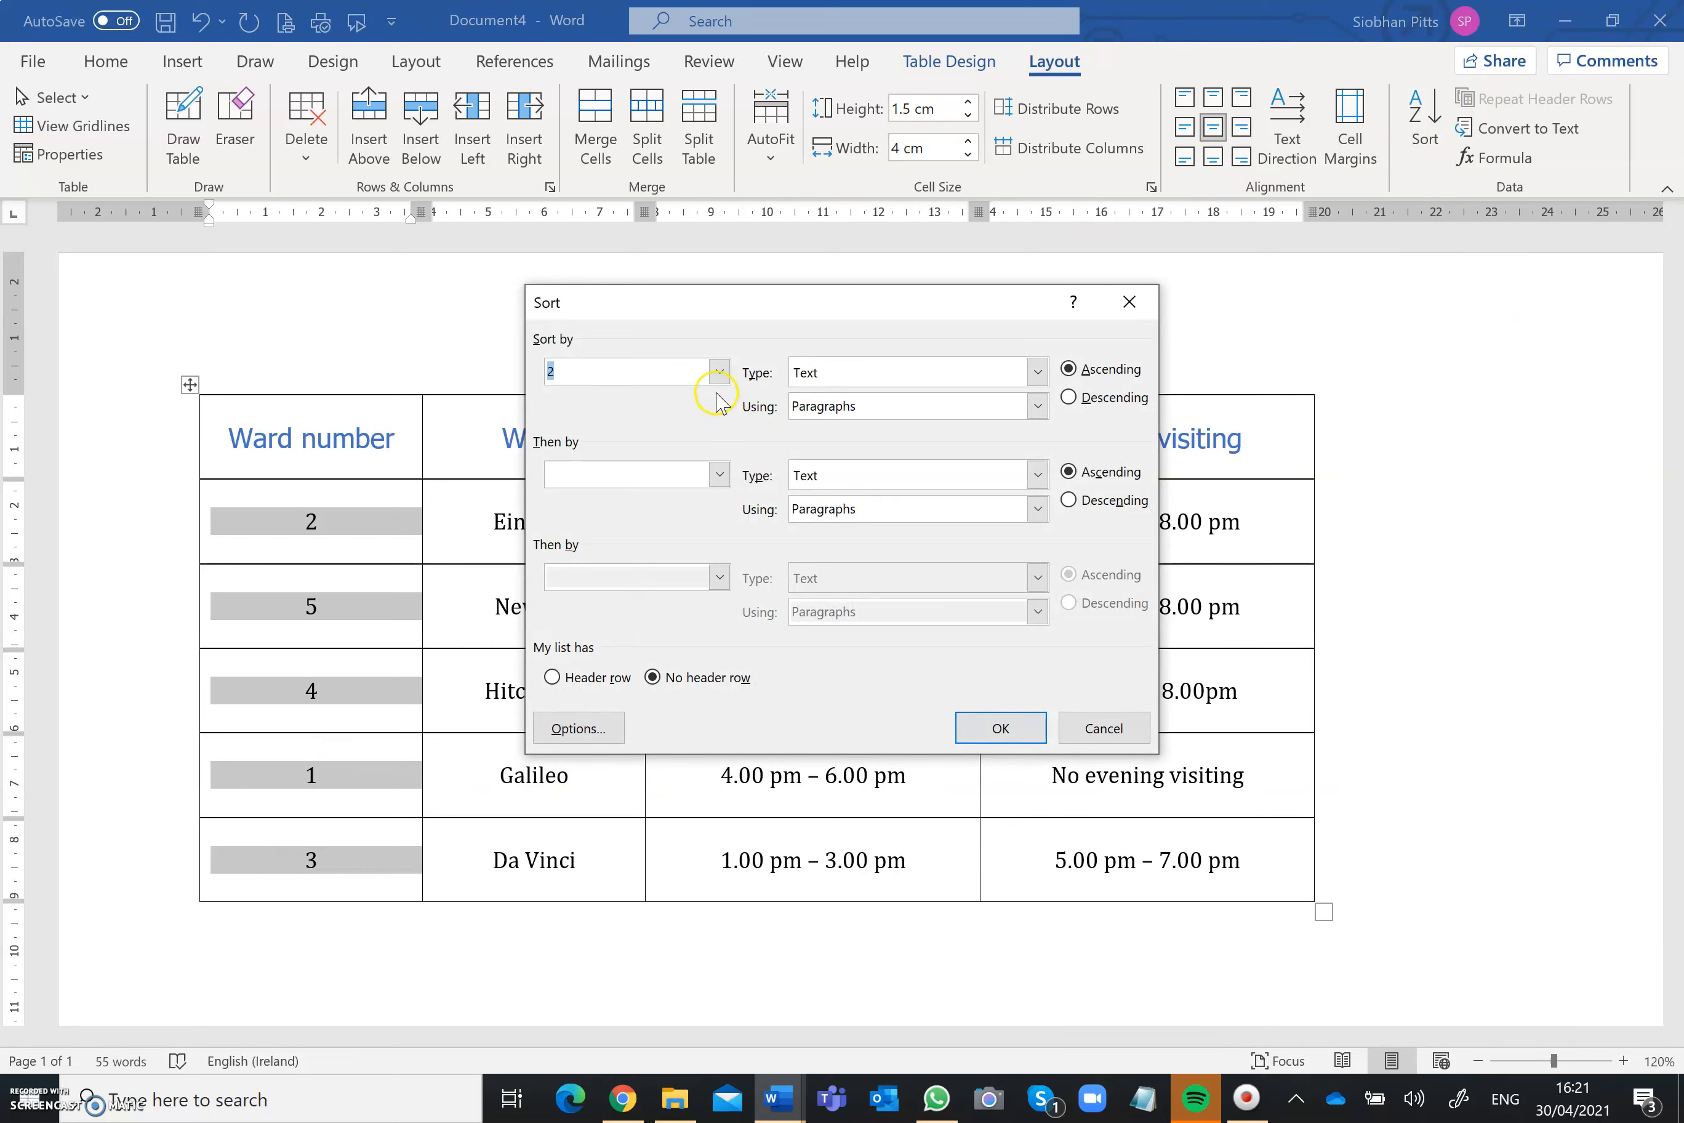
pyautogui.click(718, 372)
pyautogui.click(659, 397)
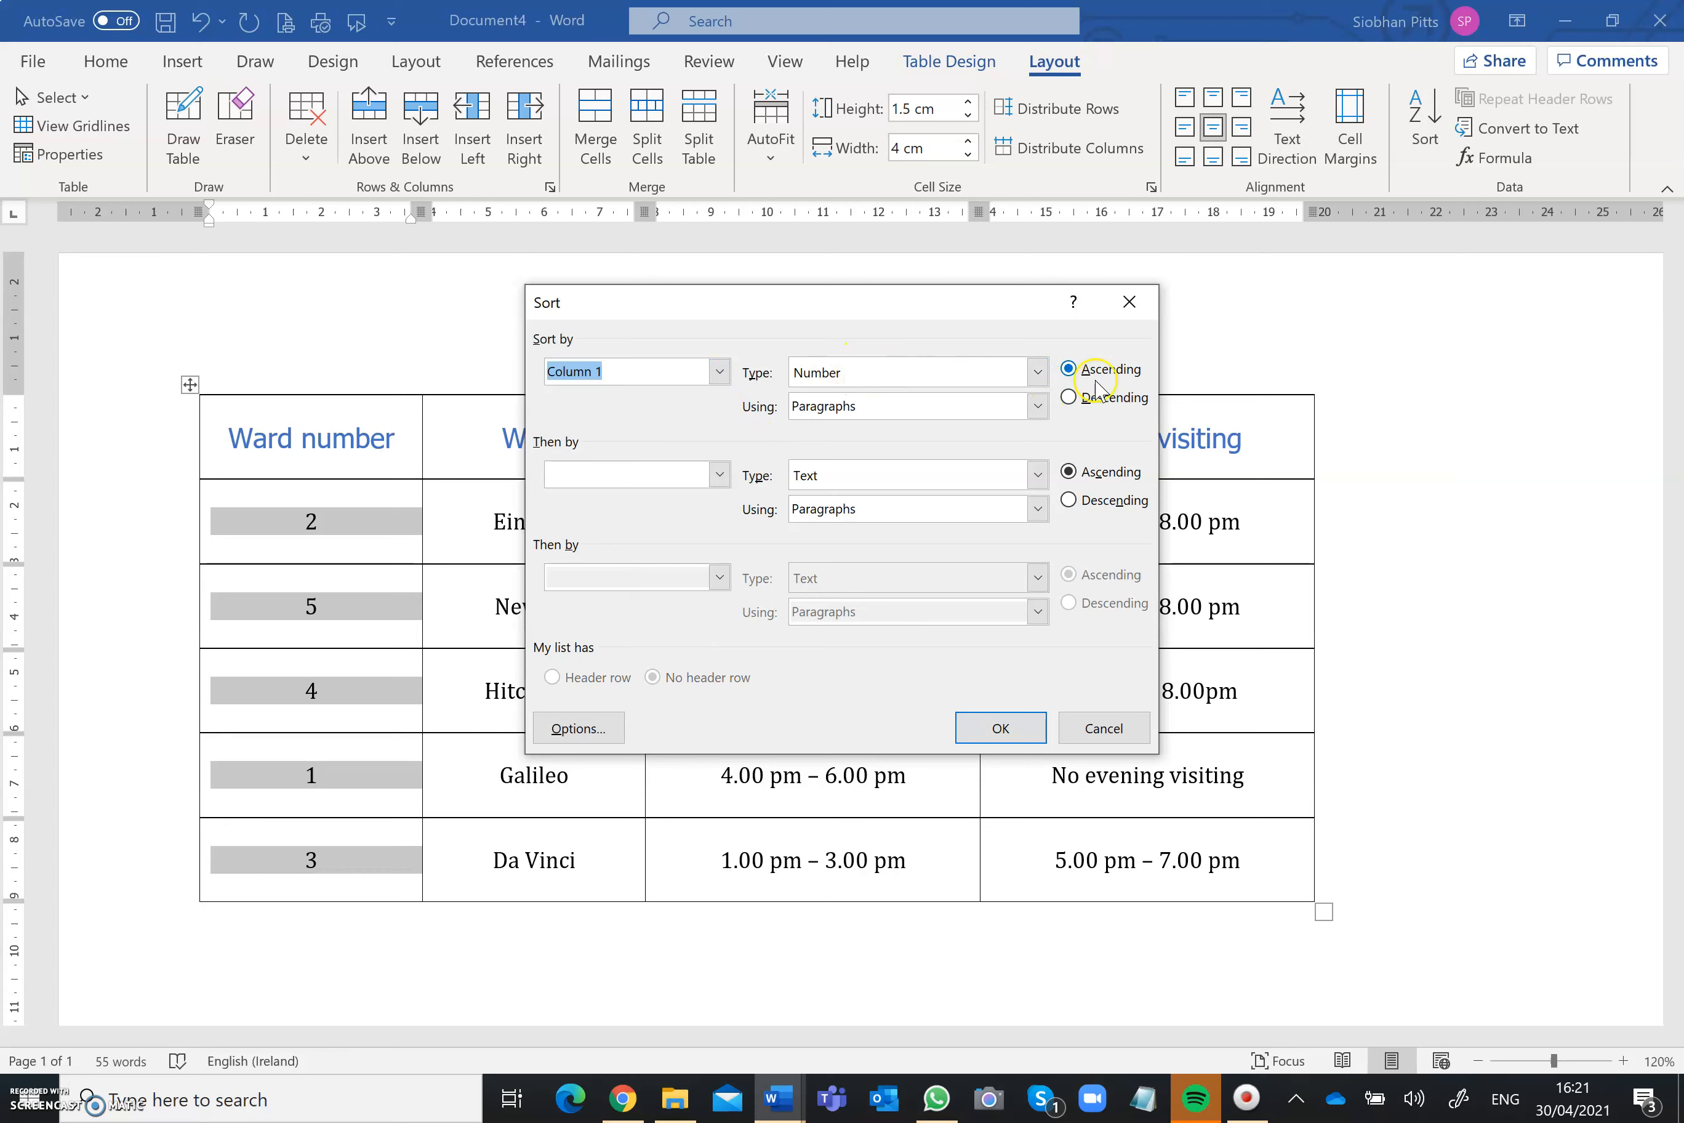
pyautogui.click(978, 725)
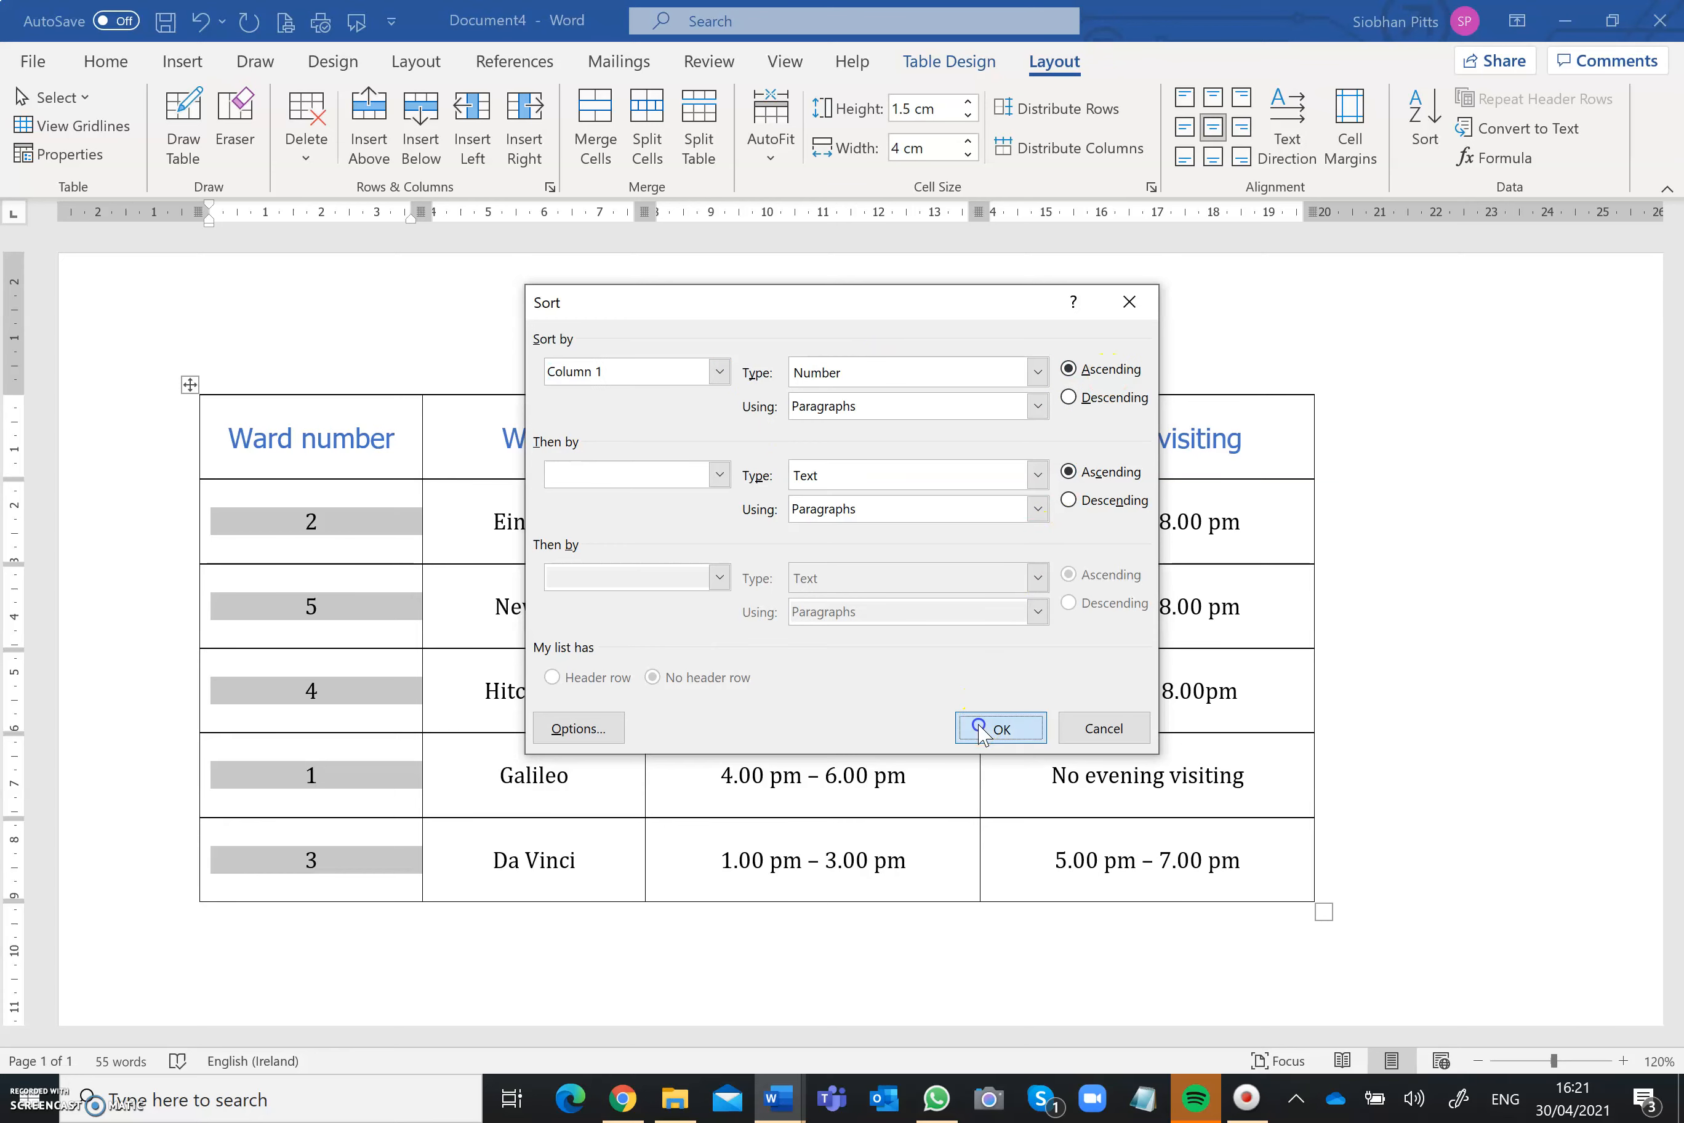
pyautogui.click(1359, 688)
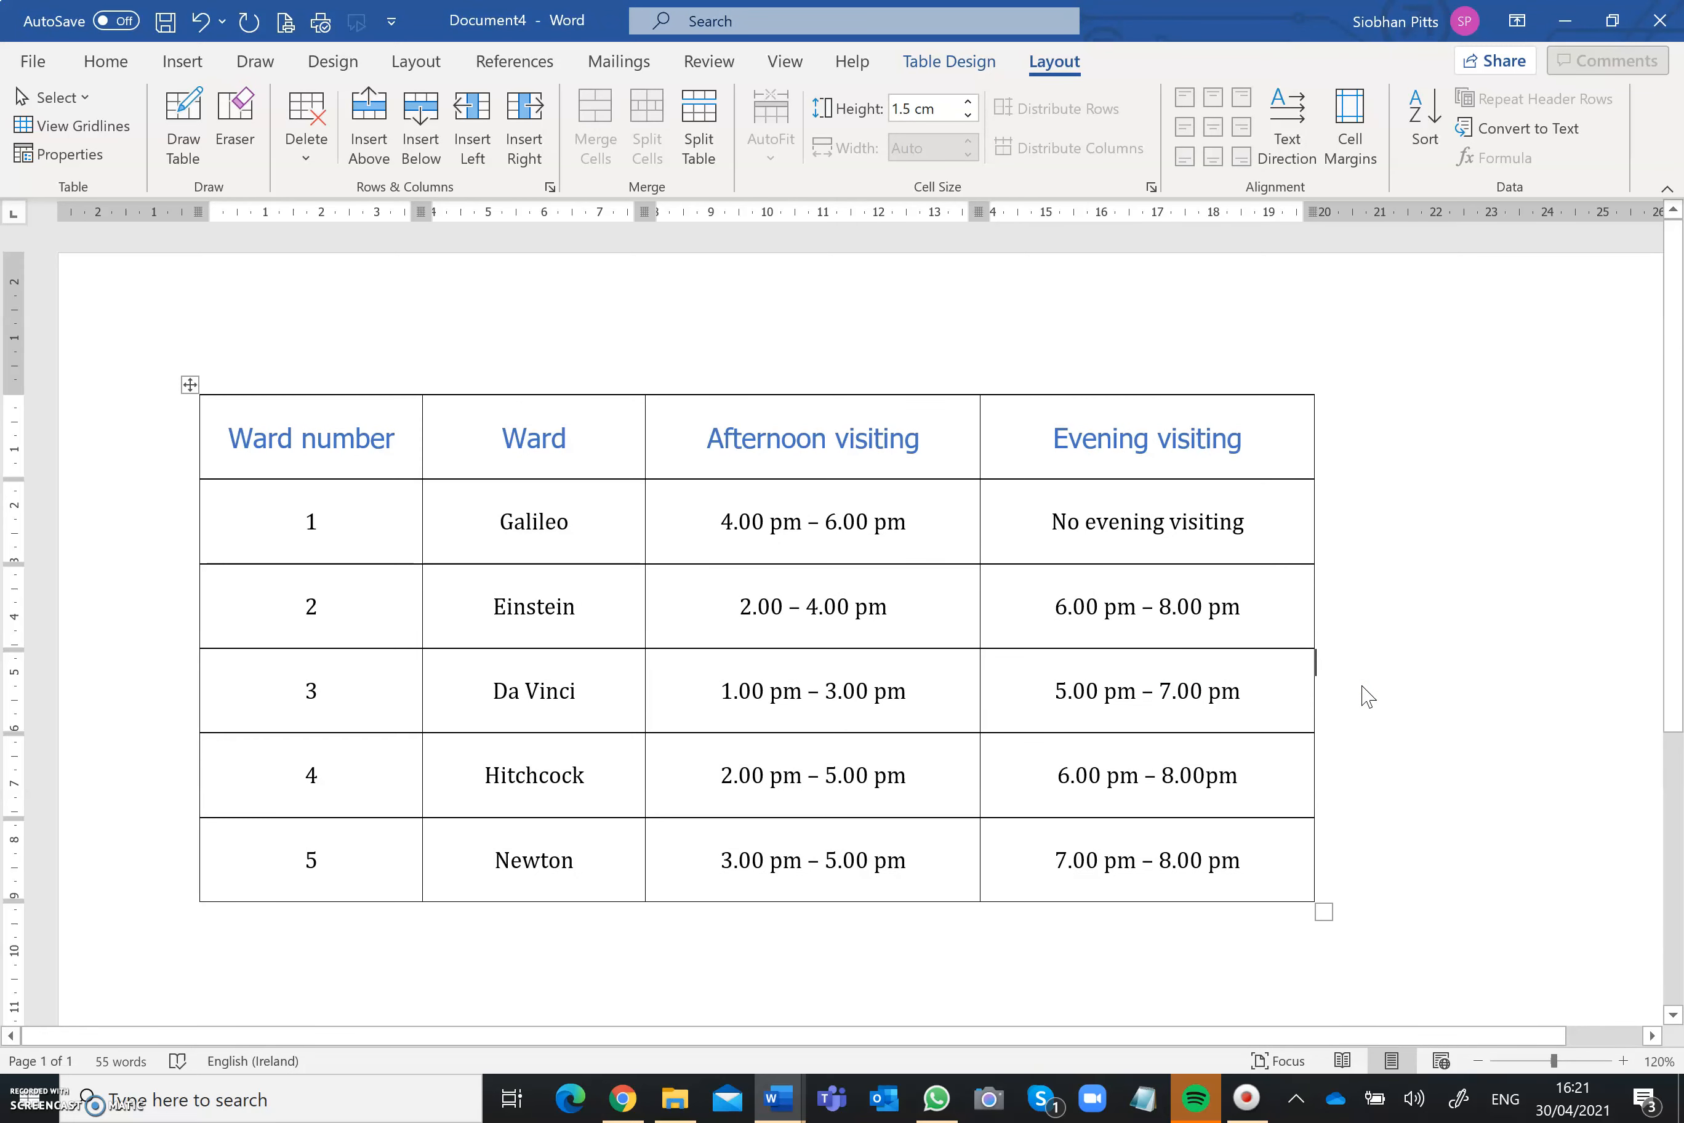
pyautogui.hotkey('ctrl', 'z')
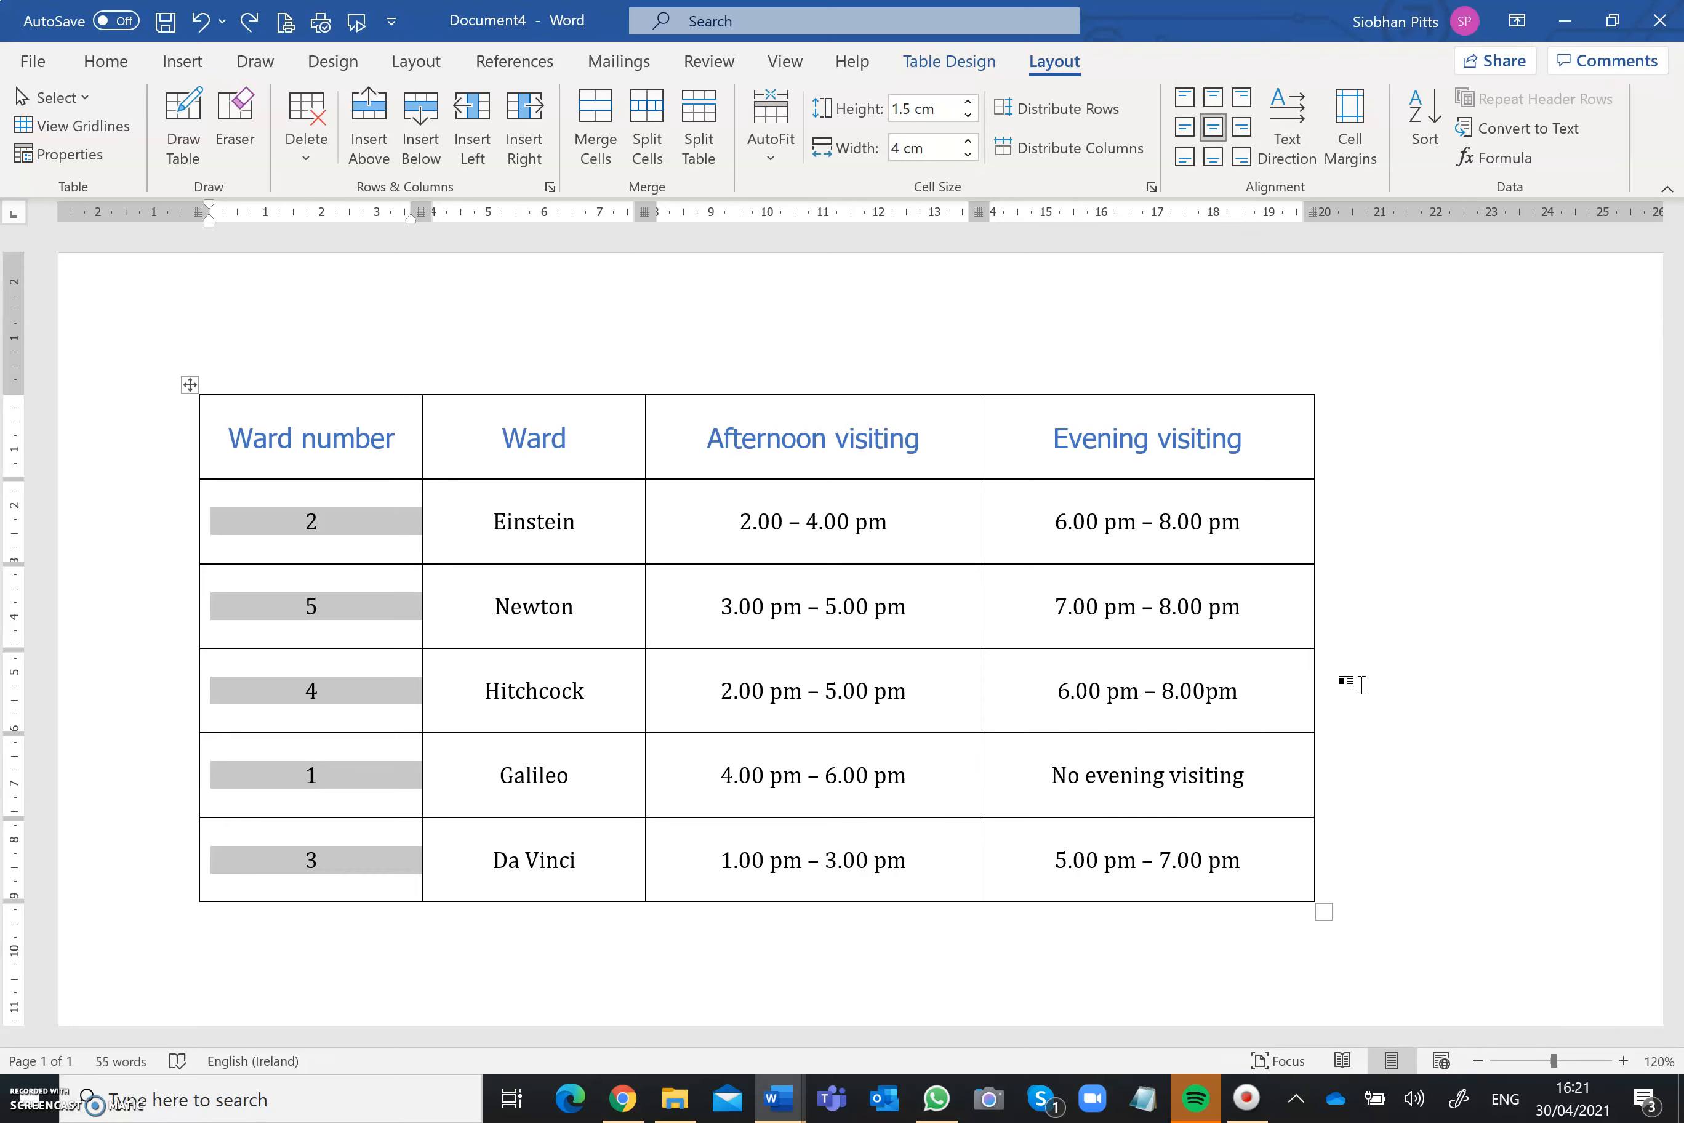
# Step: Try sorting the ward rows by Column 1 as numbers in descending order, and undo the sort
pyautogui.click(1425, 144)
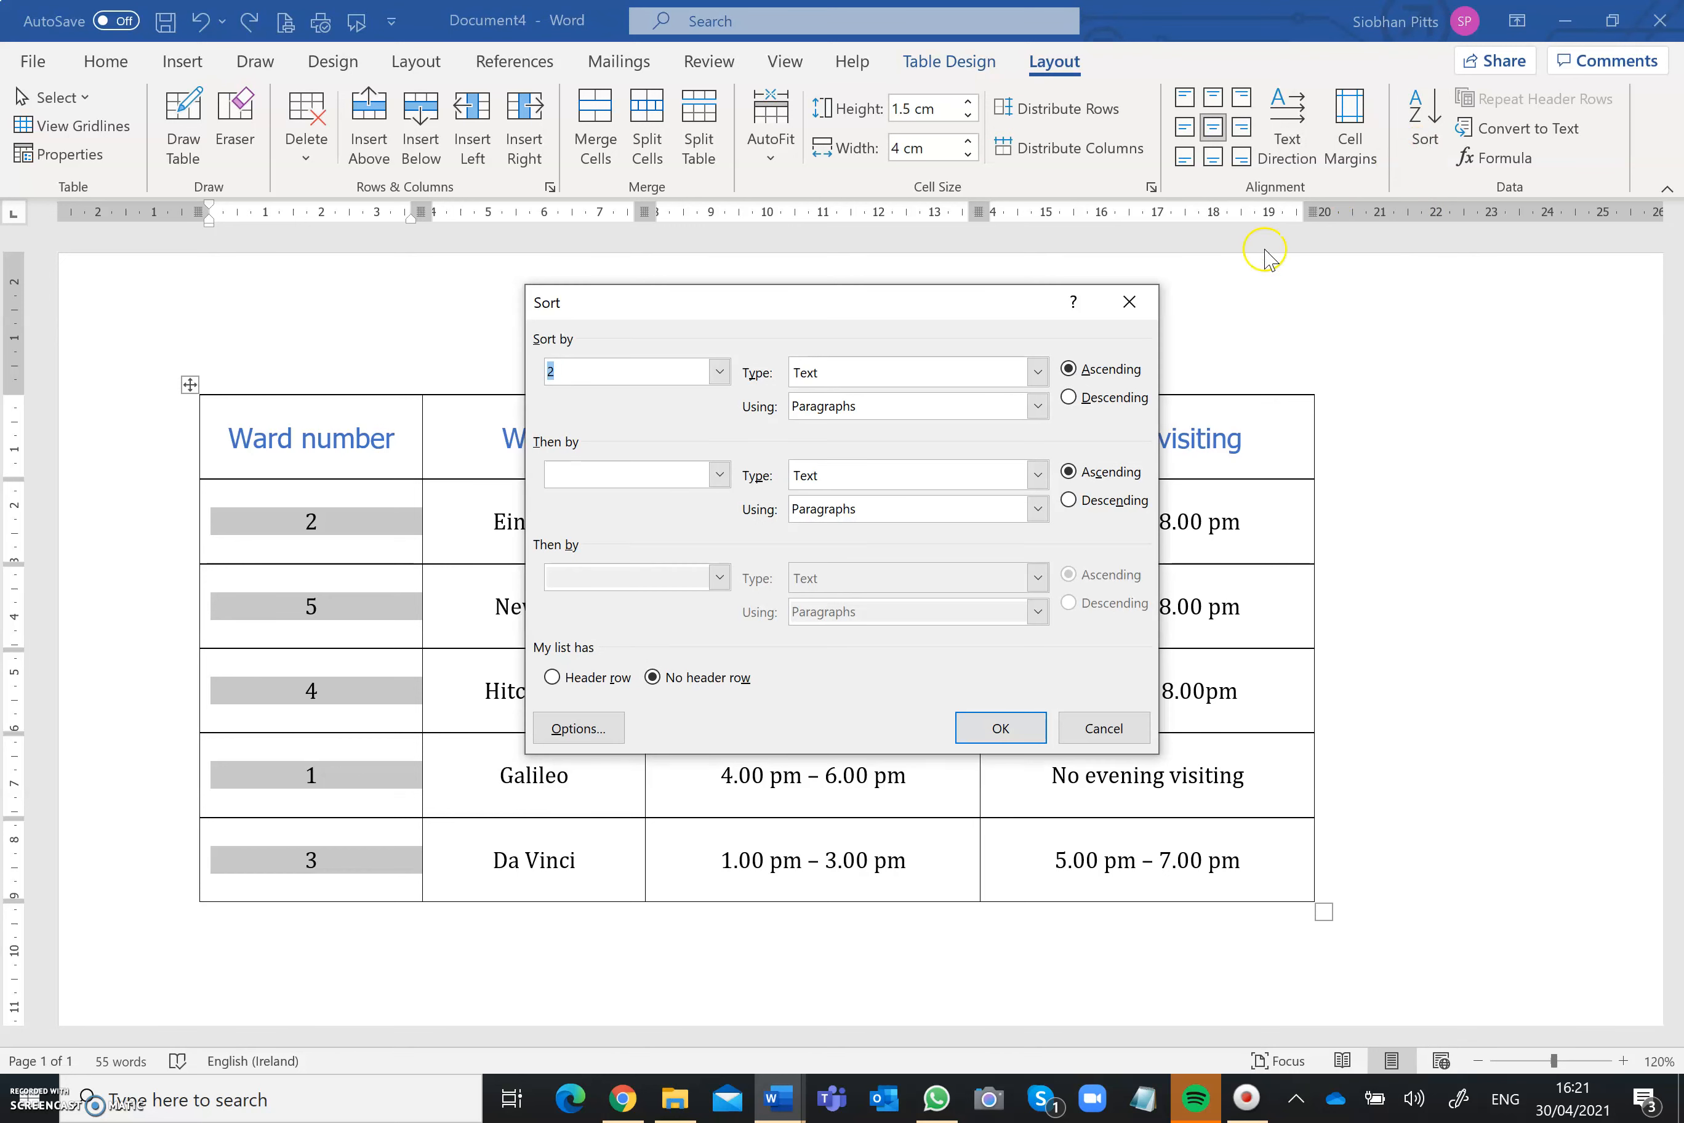
pyautogui.click(720, 371)
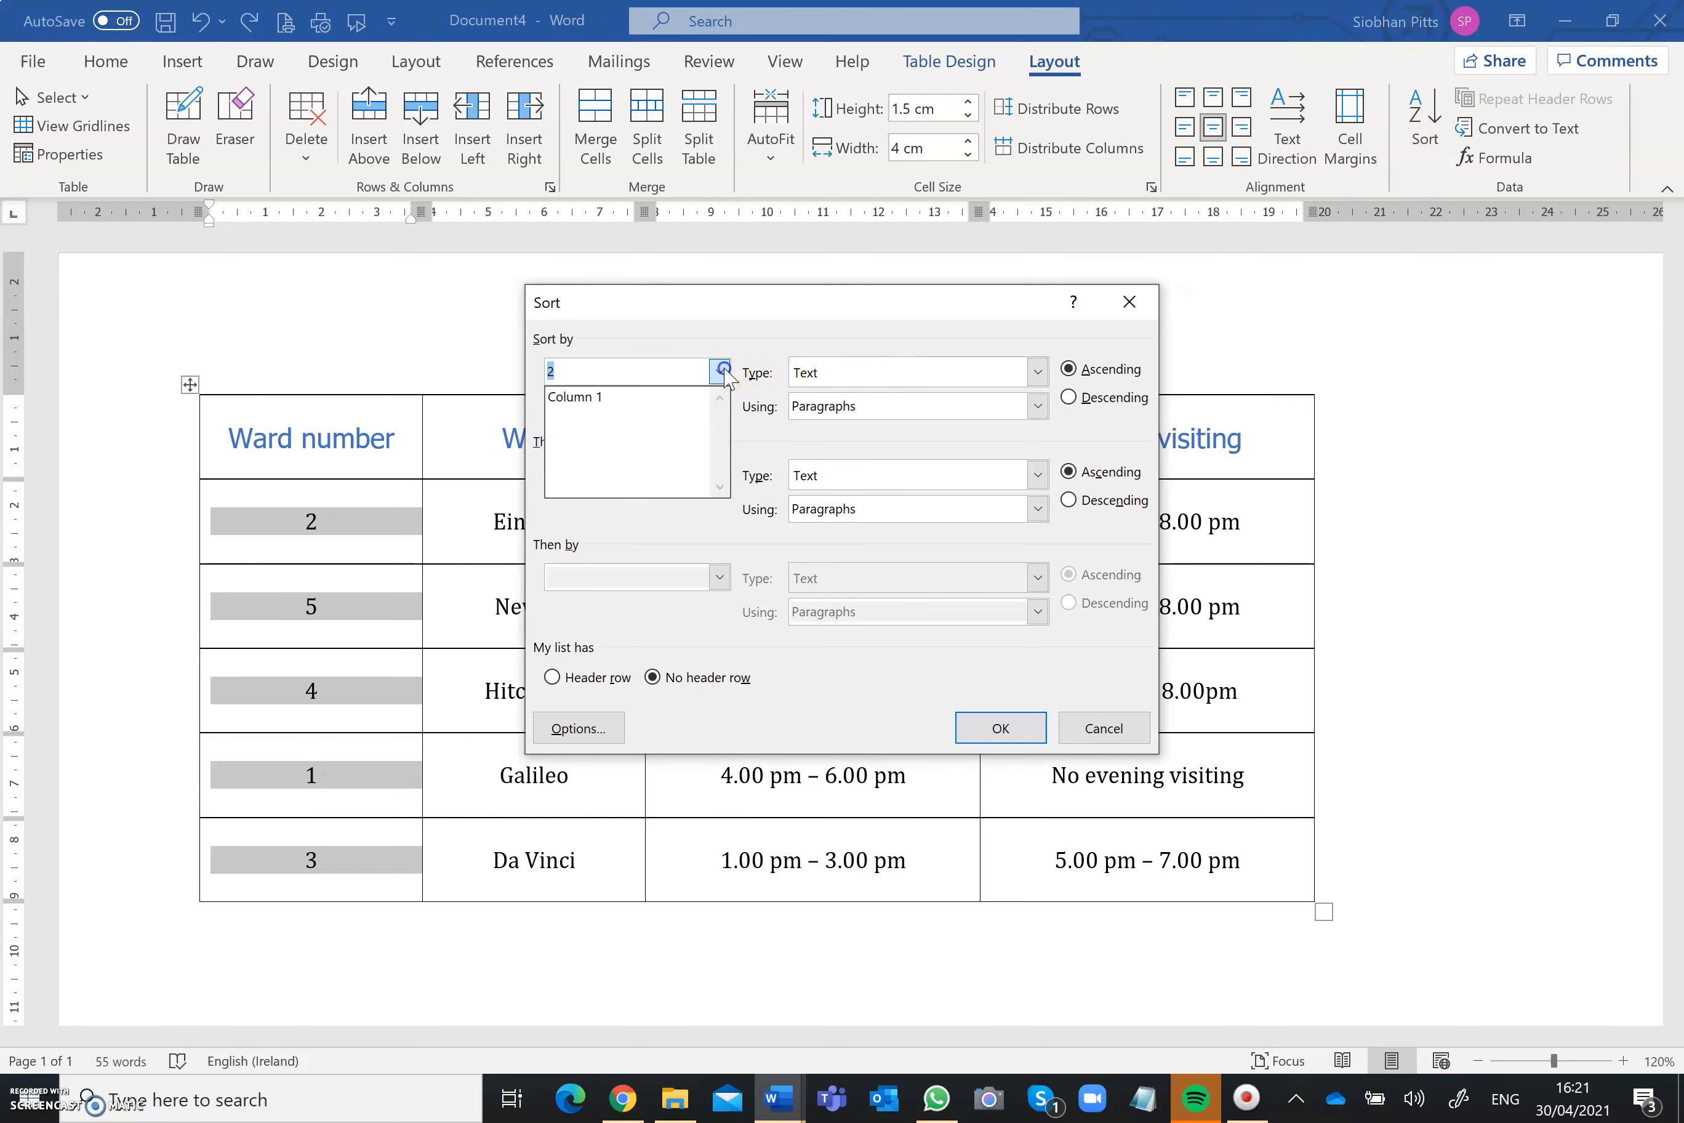
pyautogui.click(675, 400)
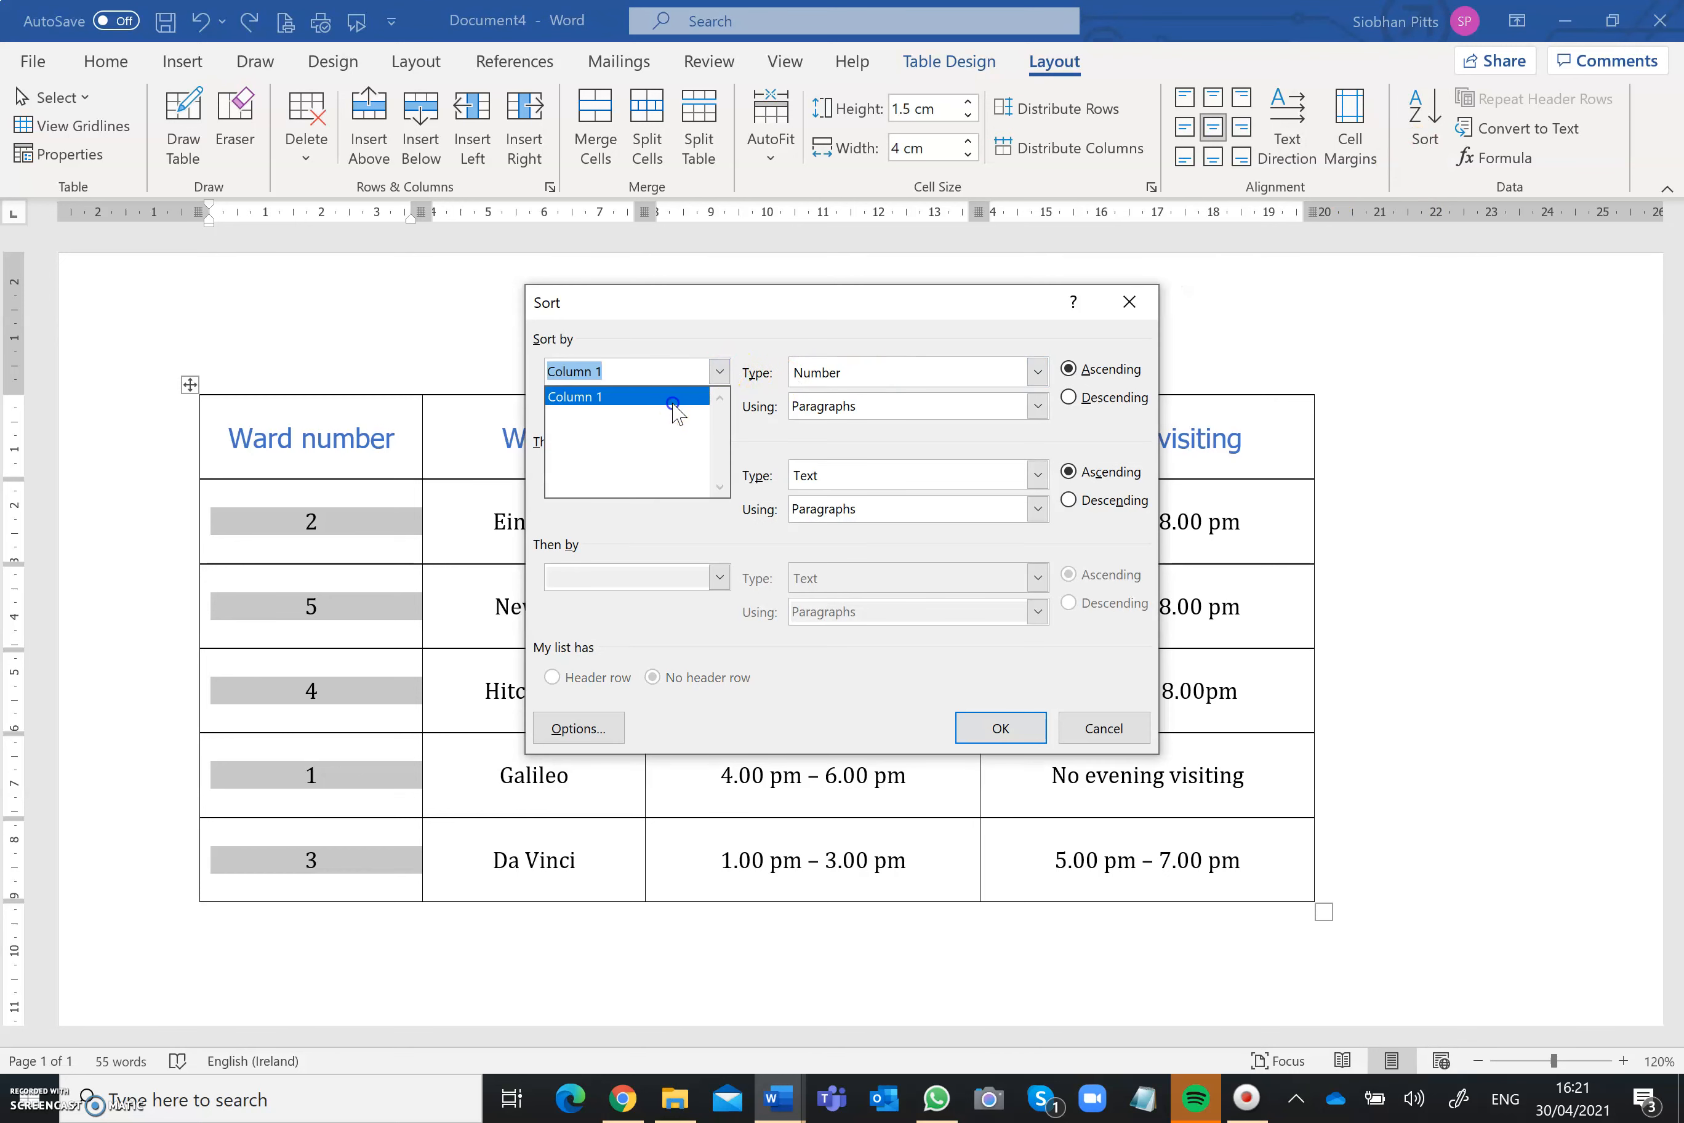
pyautogui.click(1070, 397)
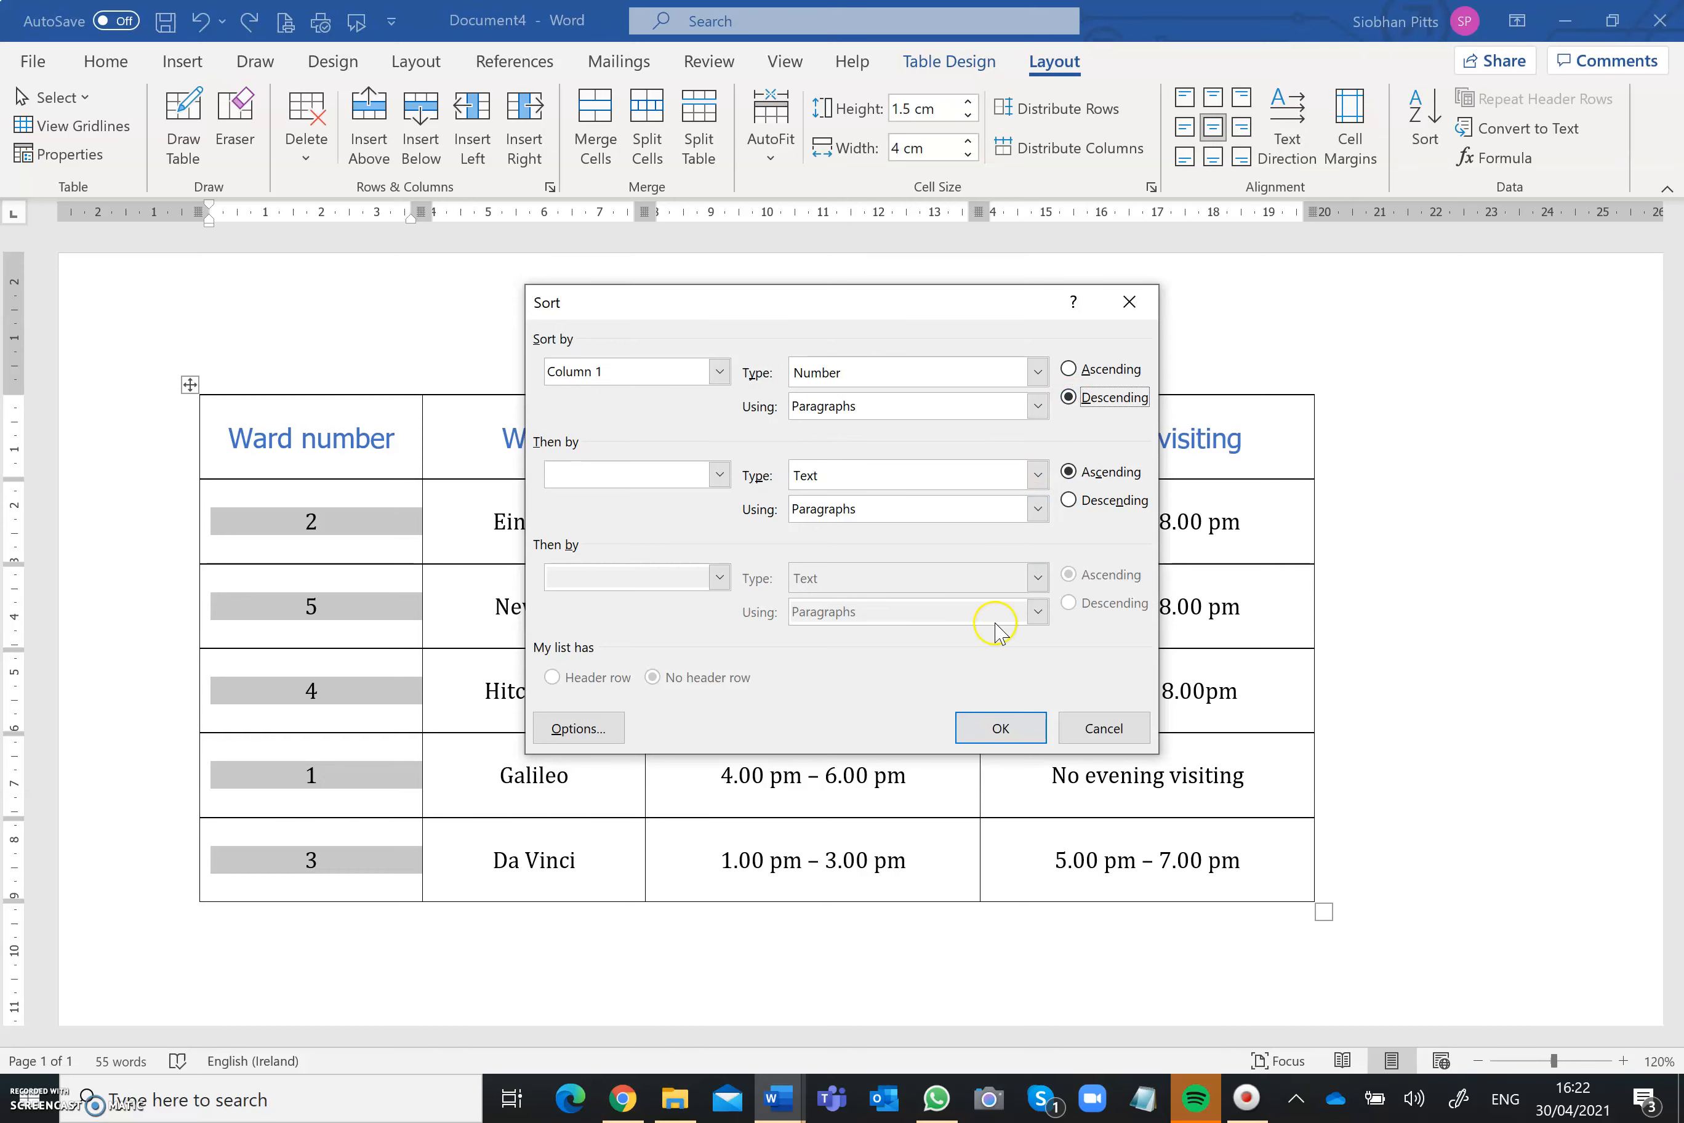
pyautogui.click(984, 733)
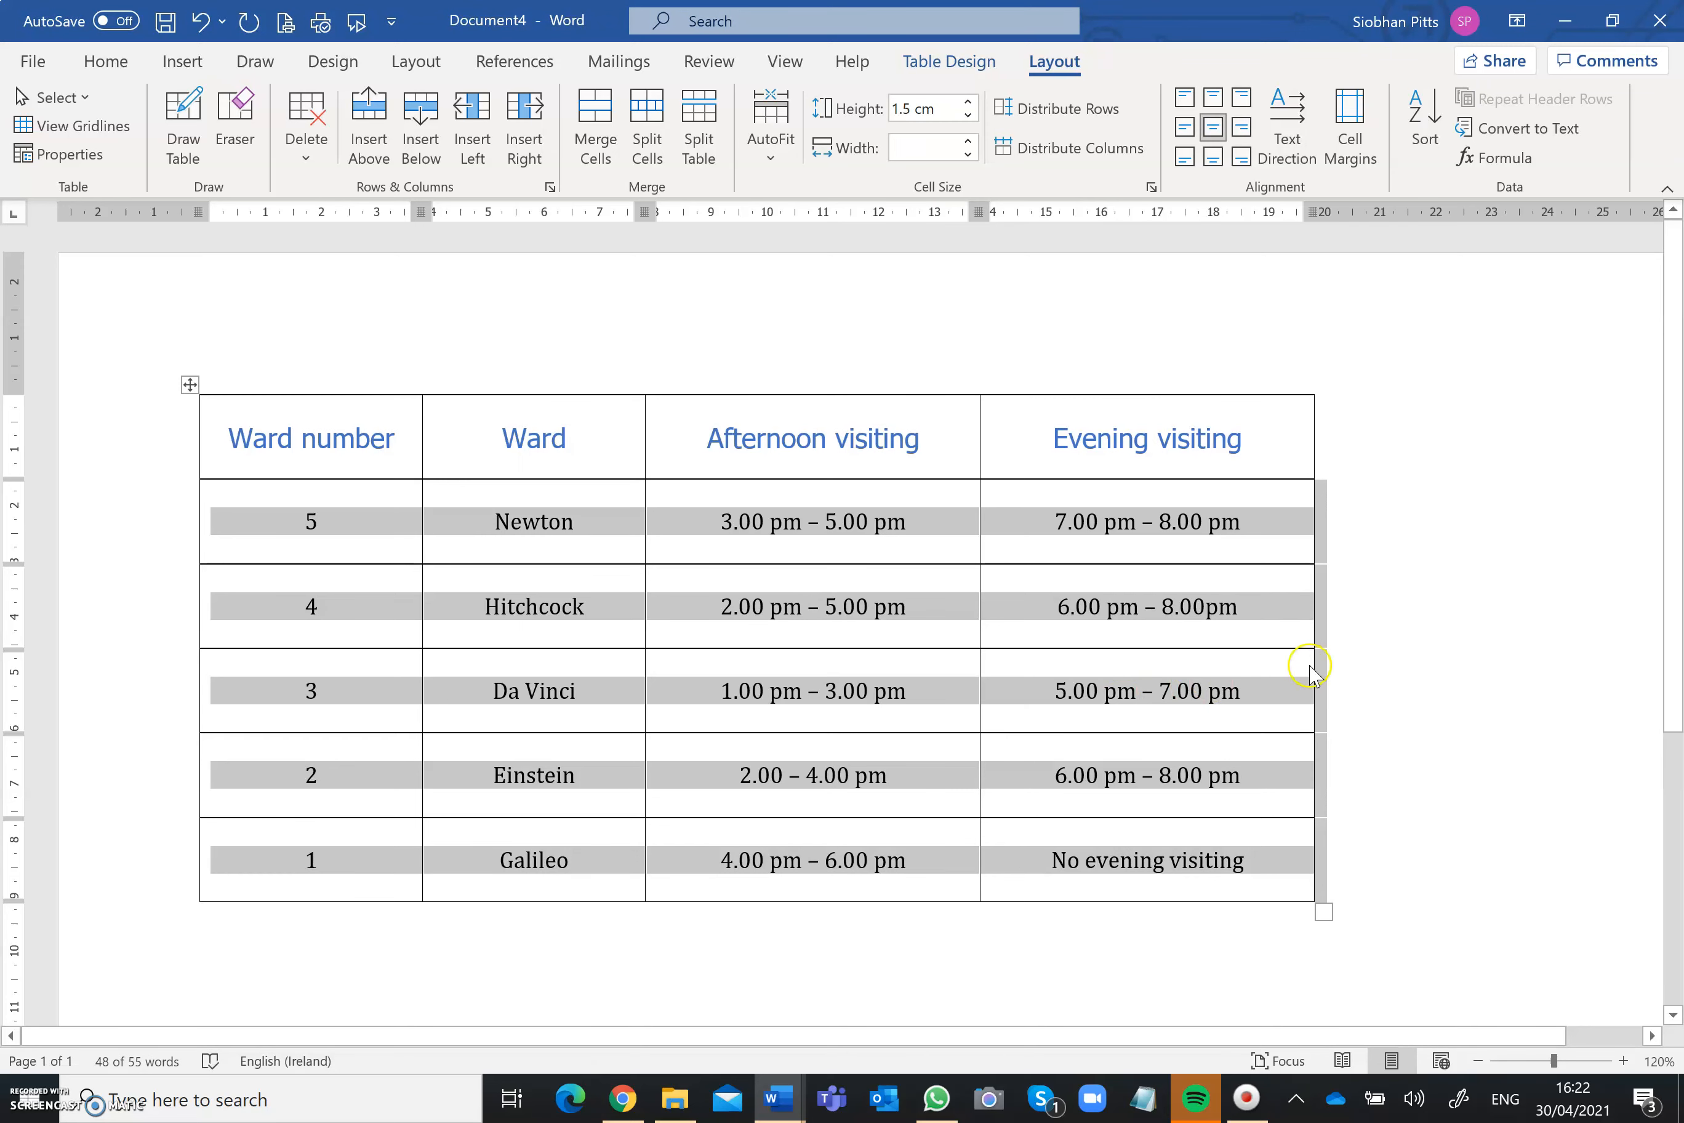
pyautogui.click(1436, 661)
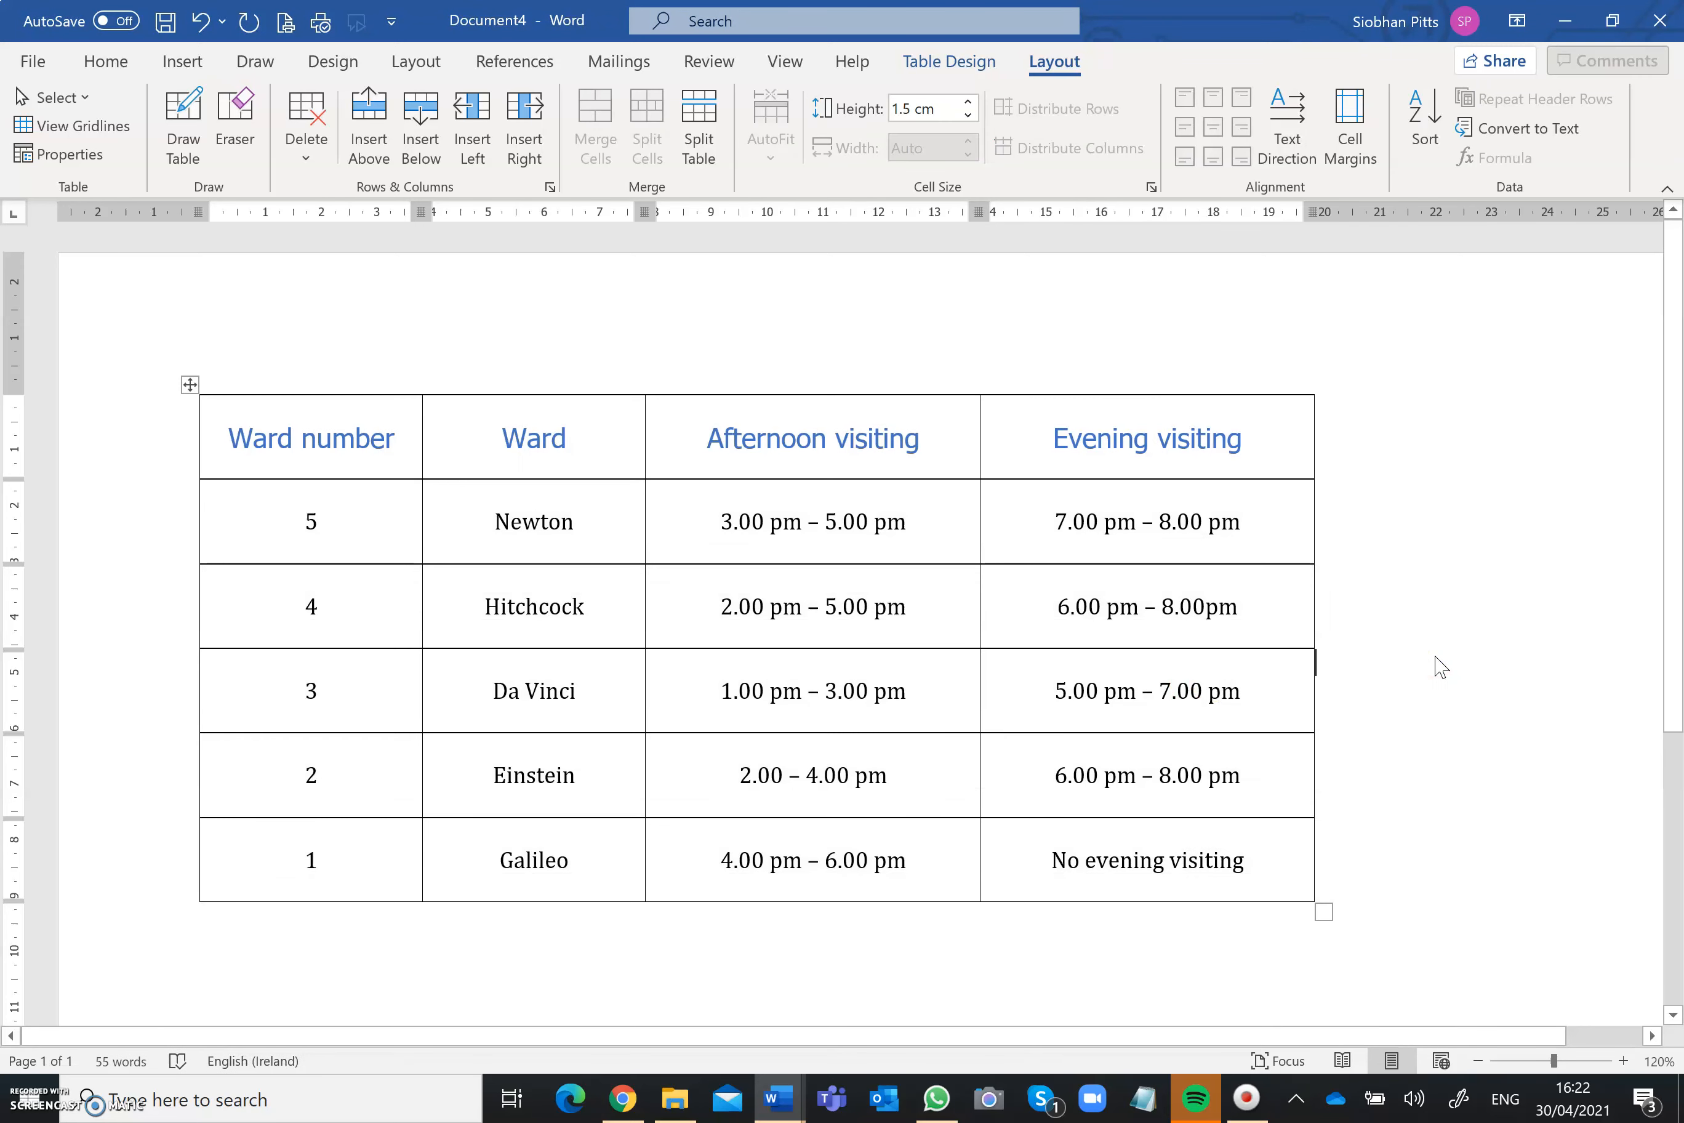
pyautogui.hotkey('ctrl', 'z')
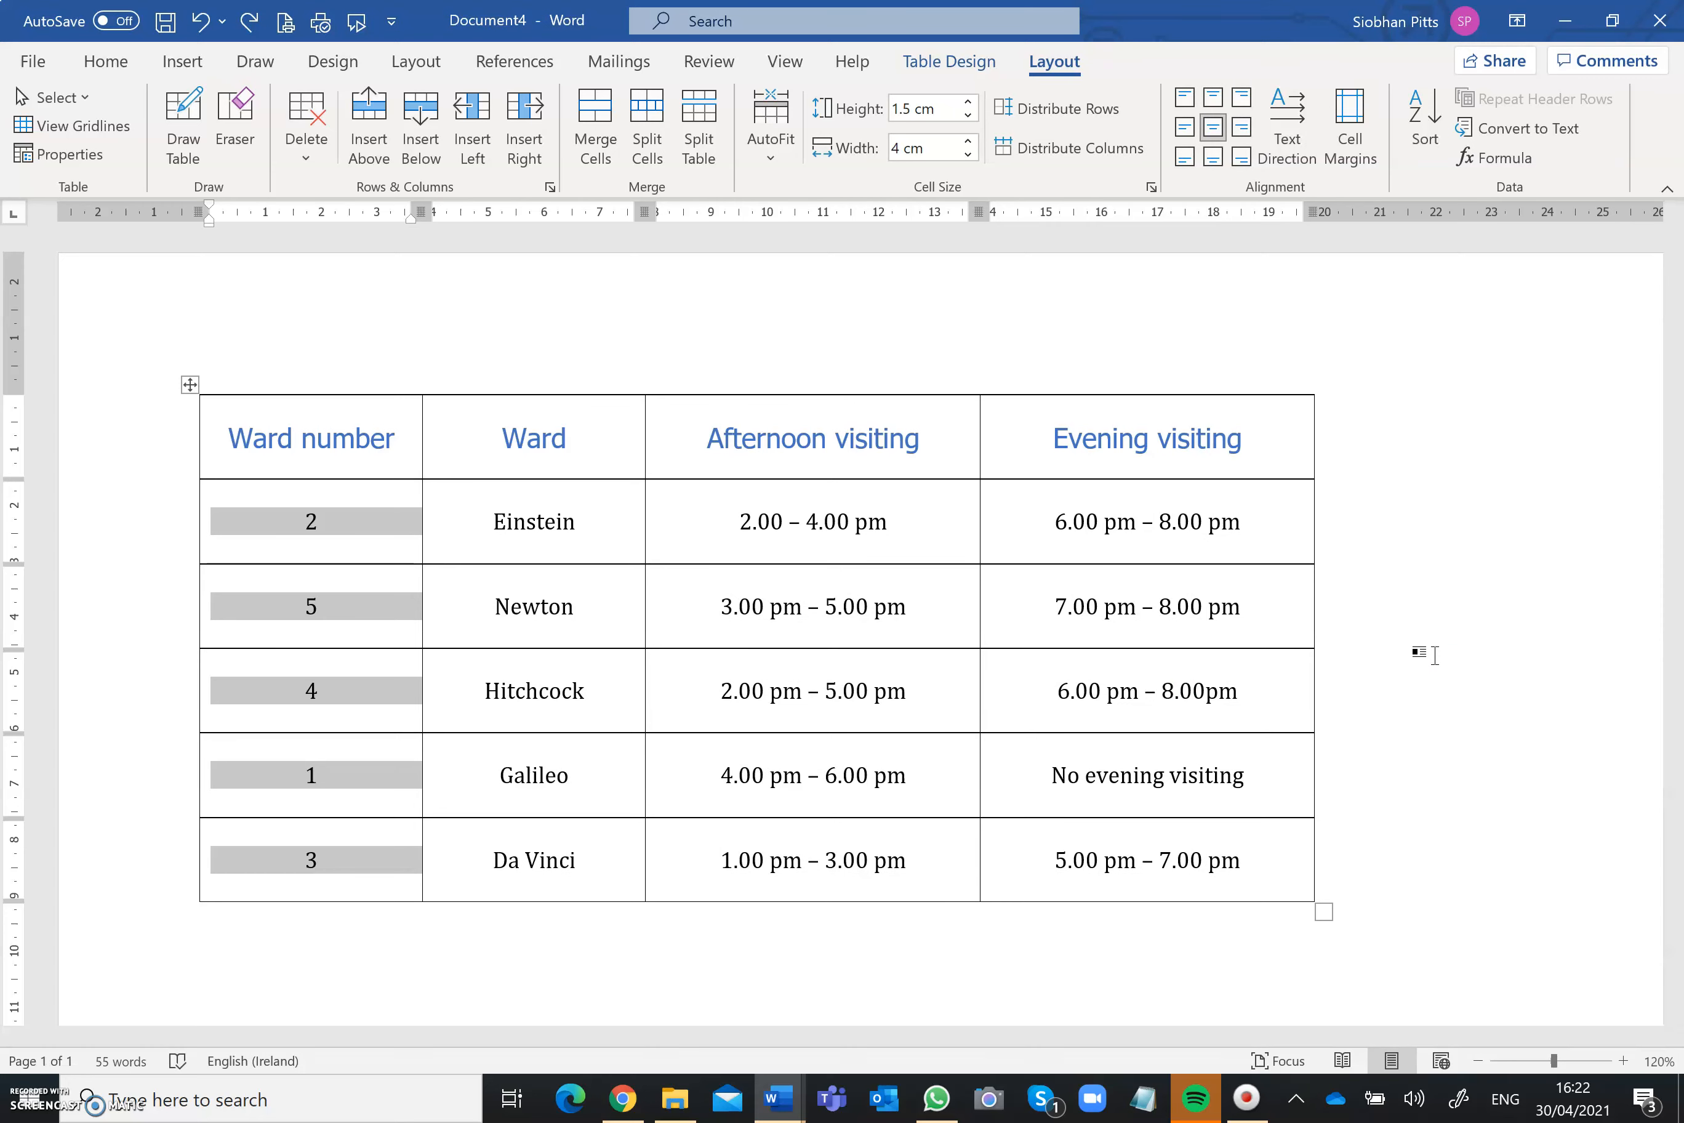
# Step: Sort the ward rows by Column 1 as numbers in ascending order
pyautogui.click(1425, 115)
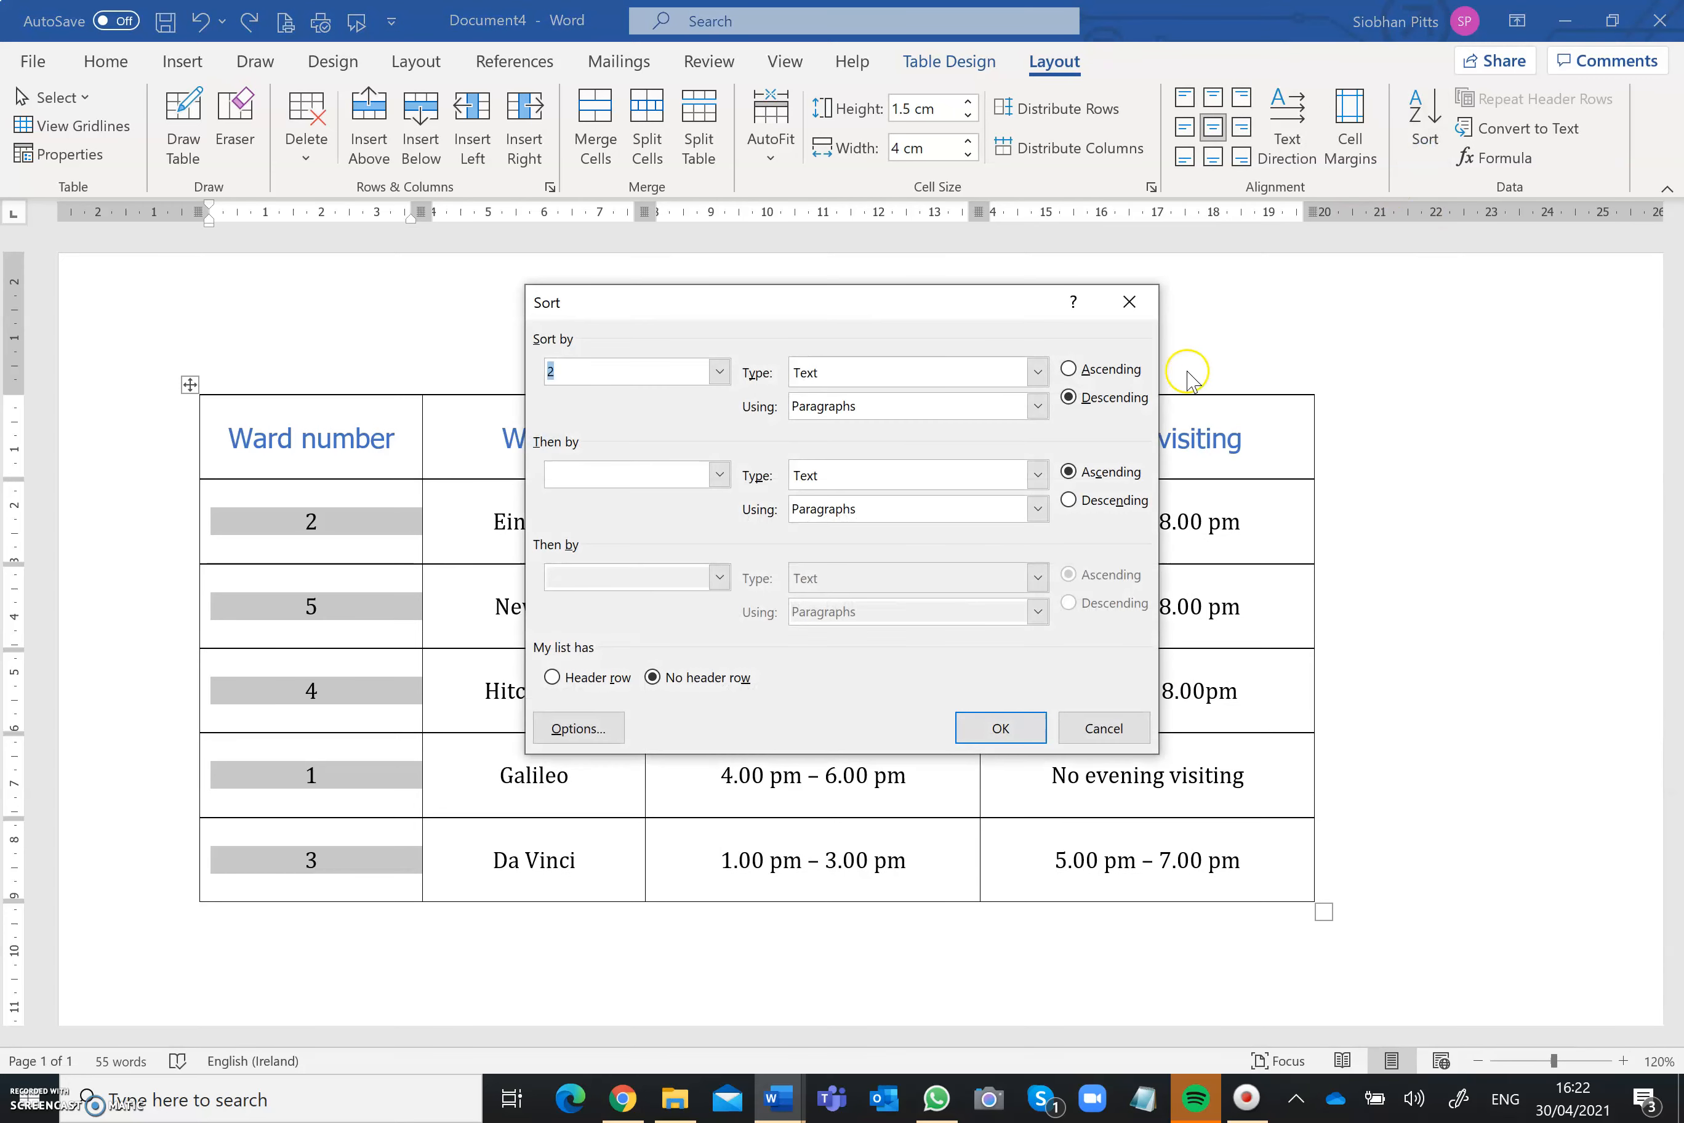
pyautogui.click(719, 371)
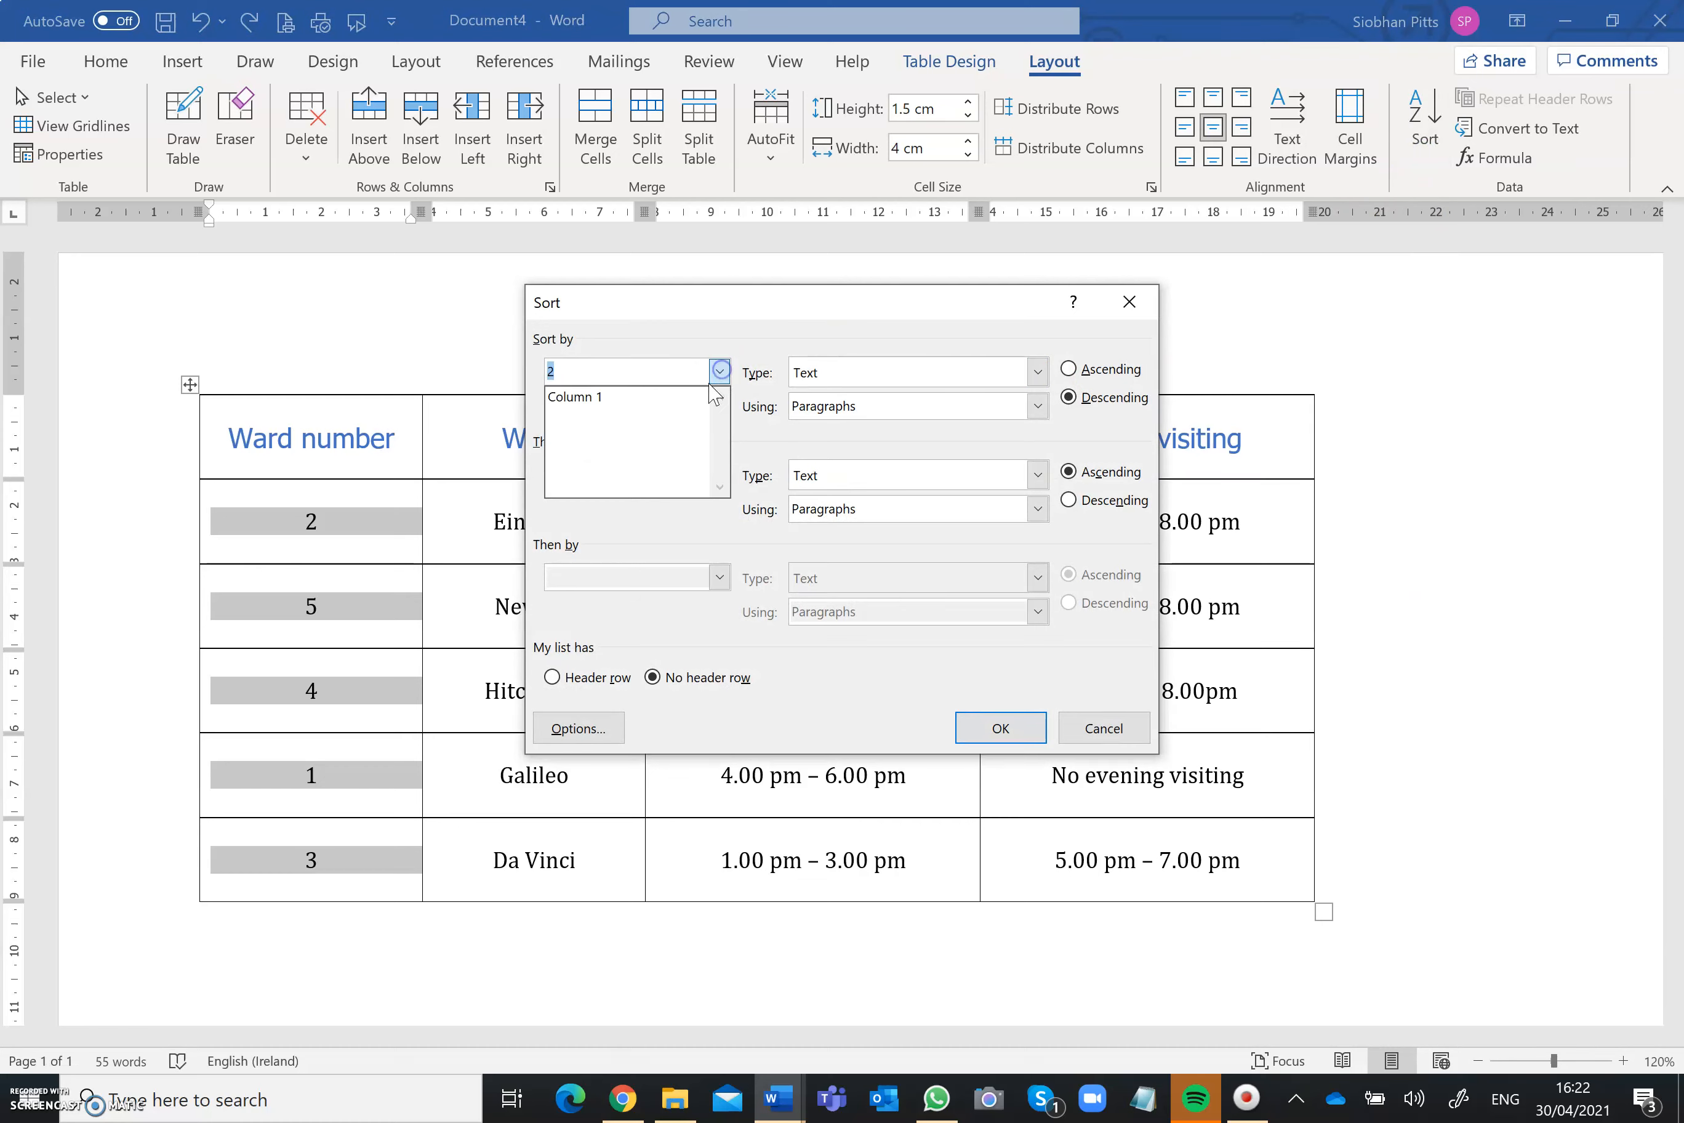
pyautogui.click(692, 397)
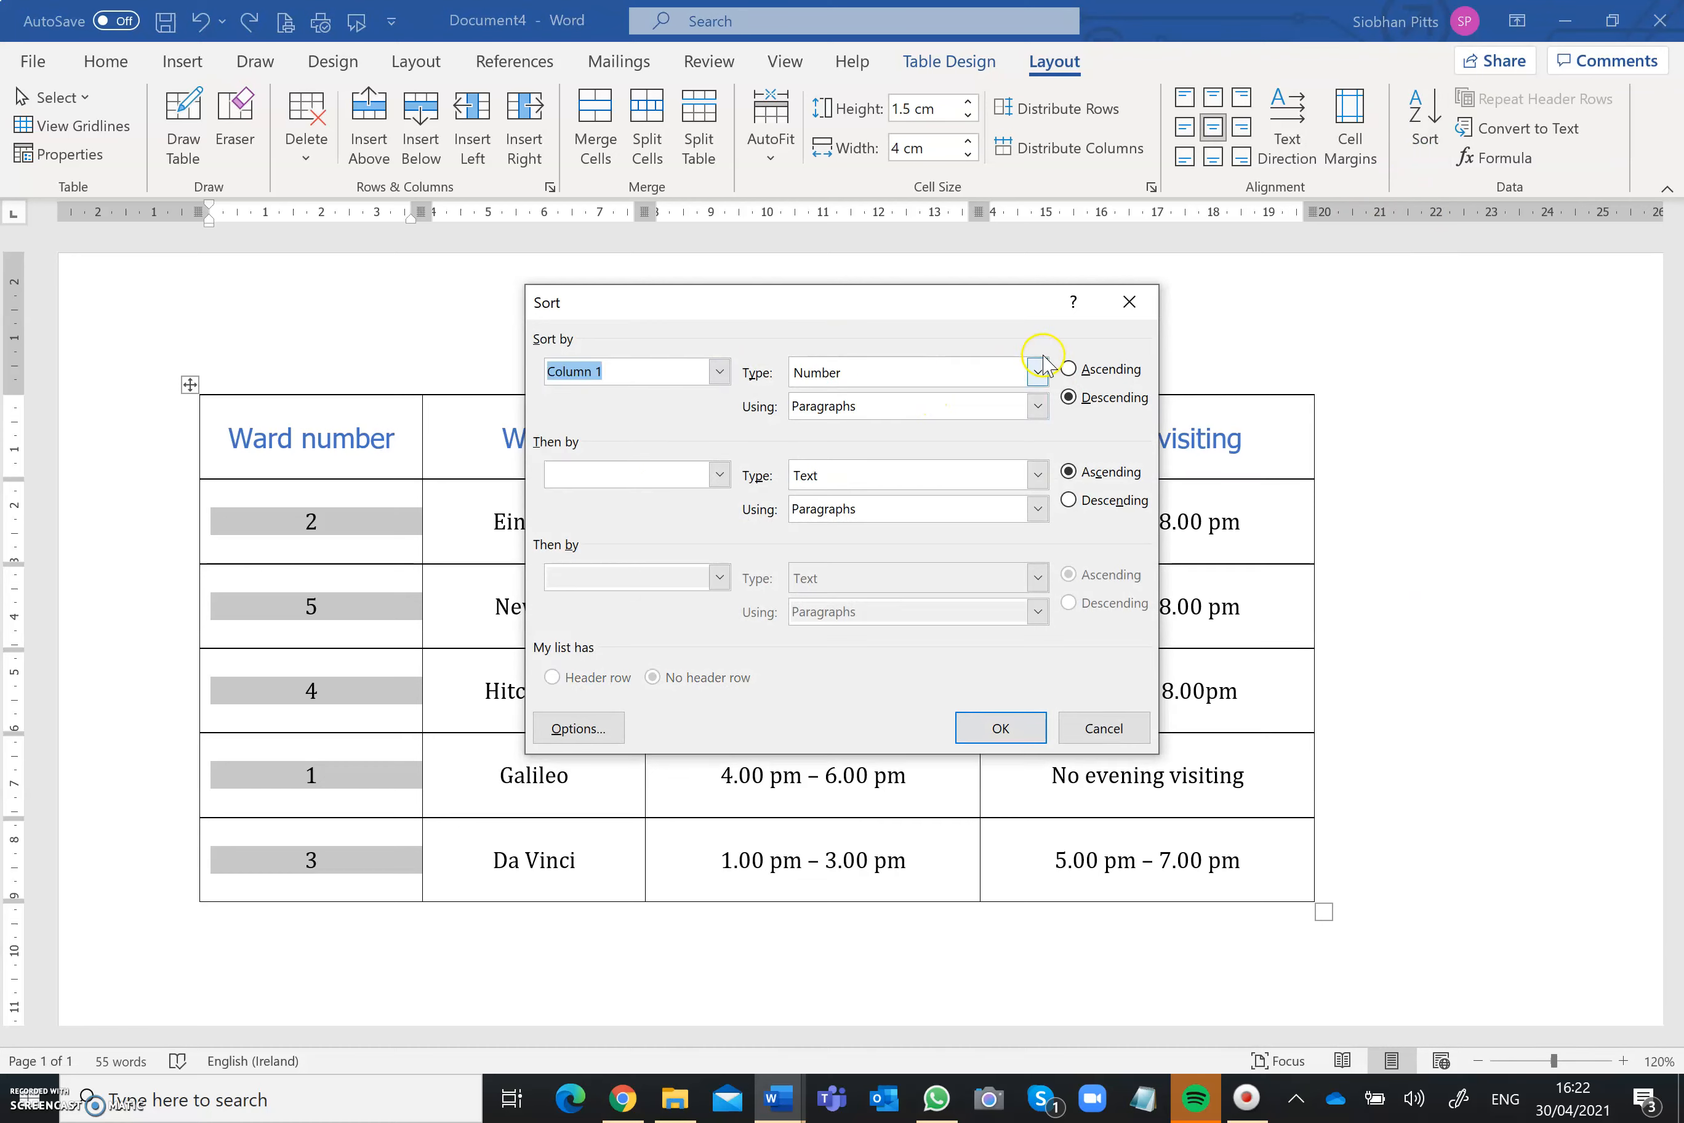
pyautogui.click(1068, 369)
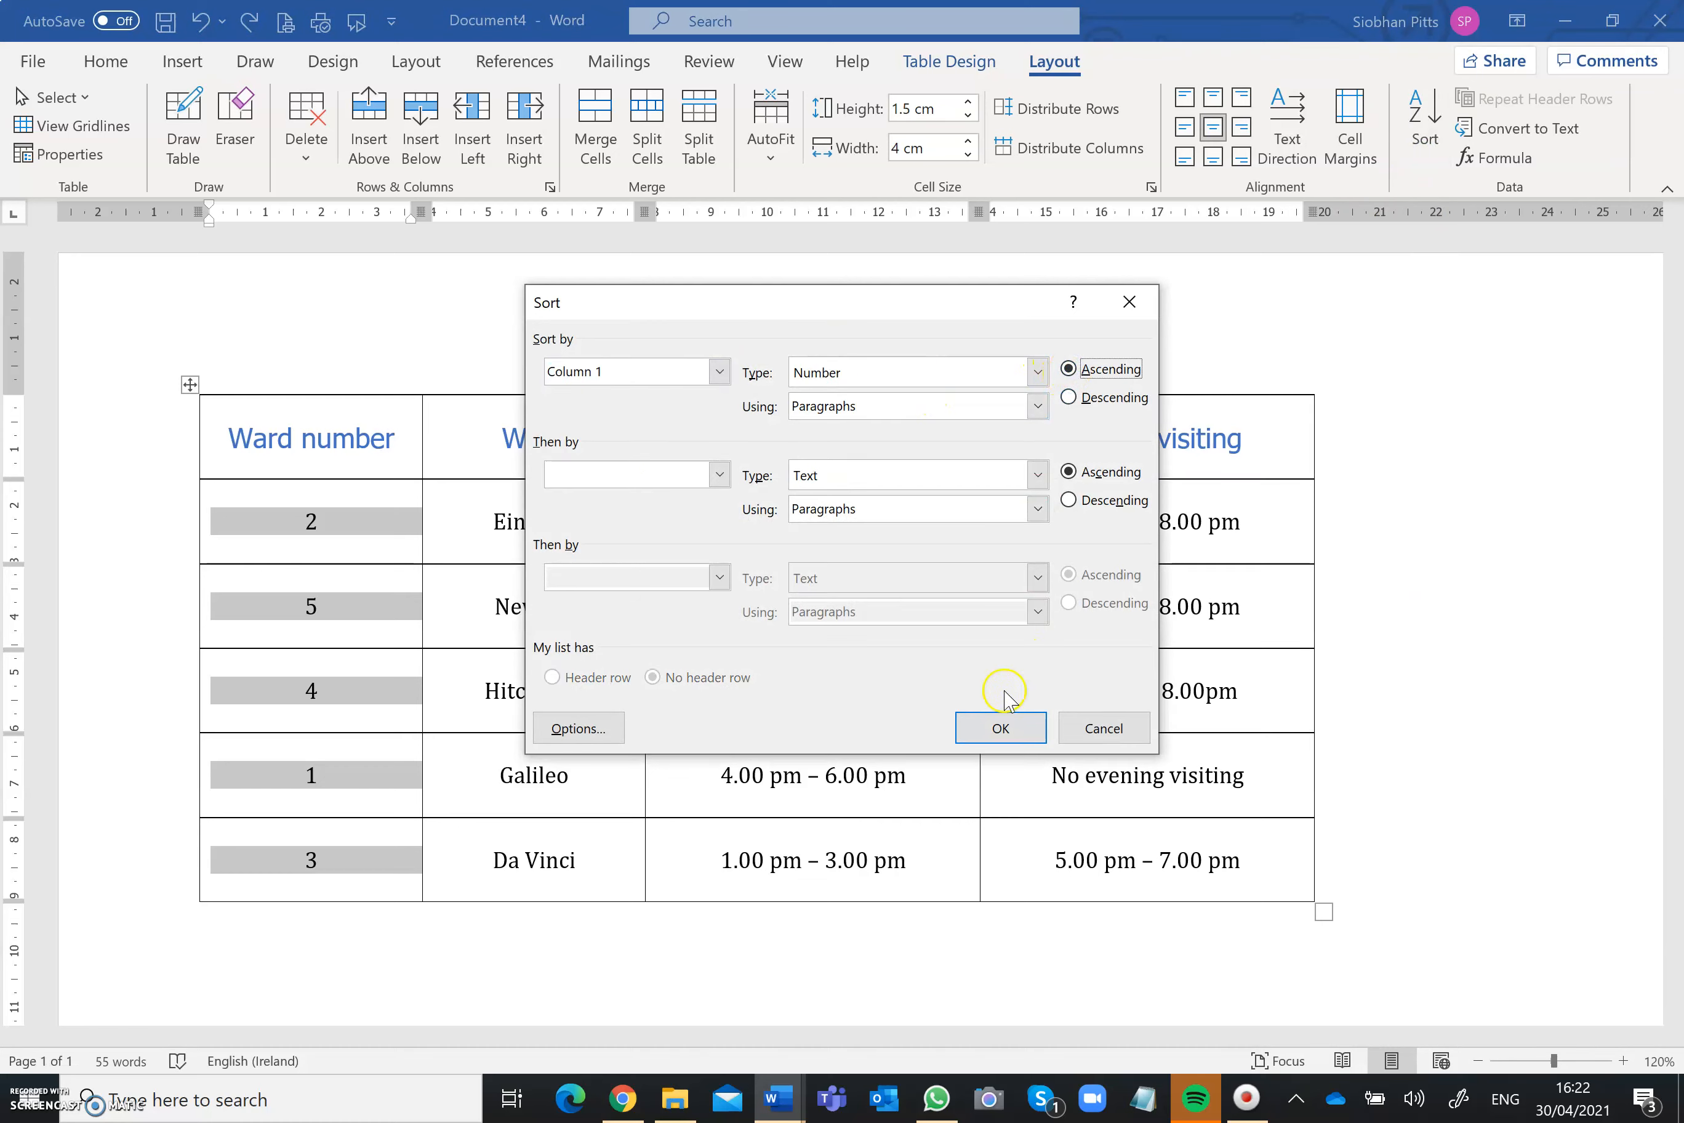
pyautogui.click(998, 725)
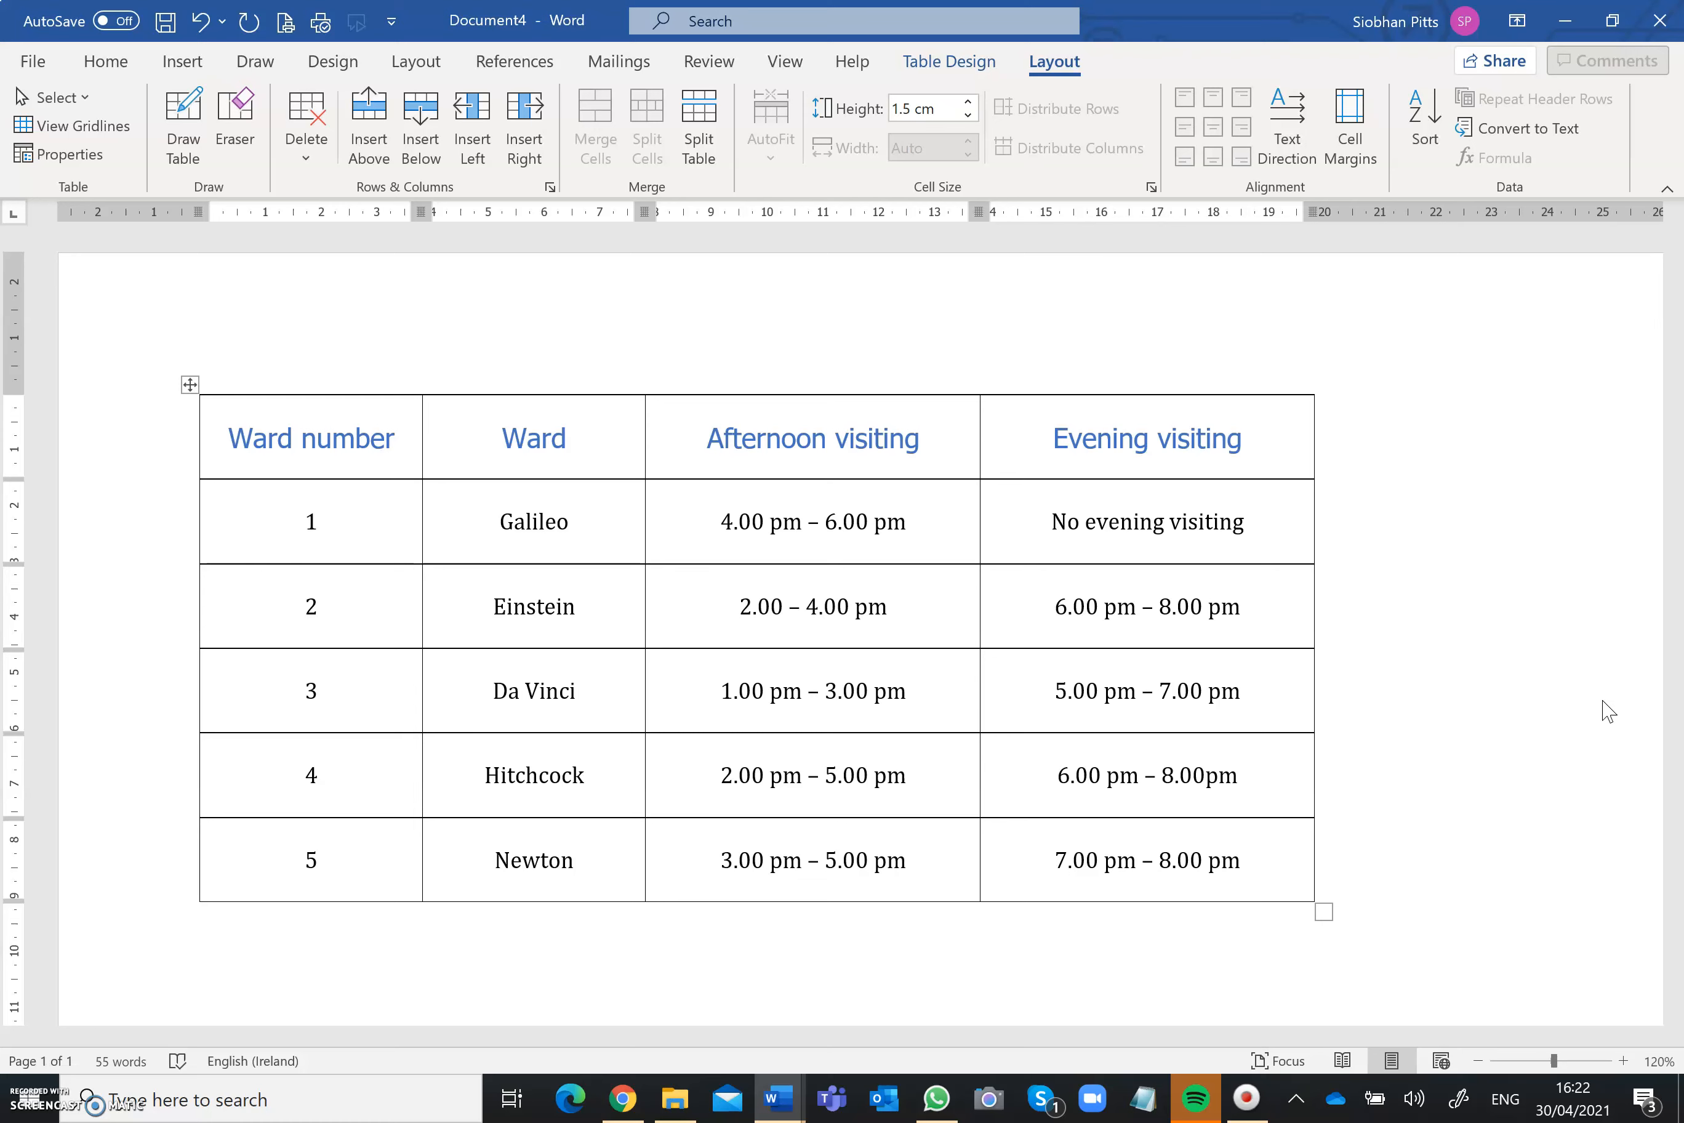
# Step: Split Hitchcock's evening visiting cell into one column and two rows
pyautogui.click(1062, 777)
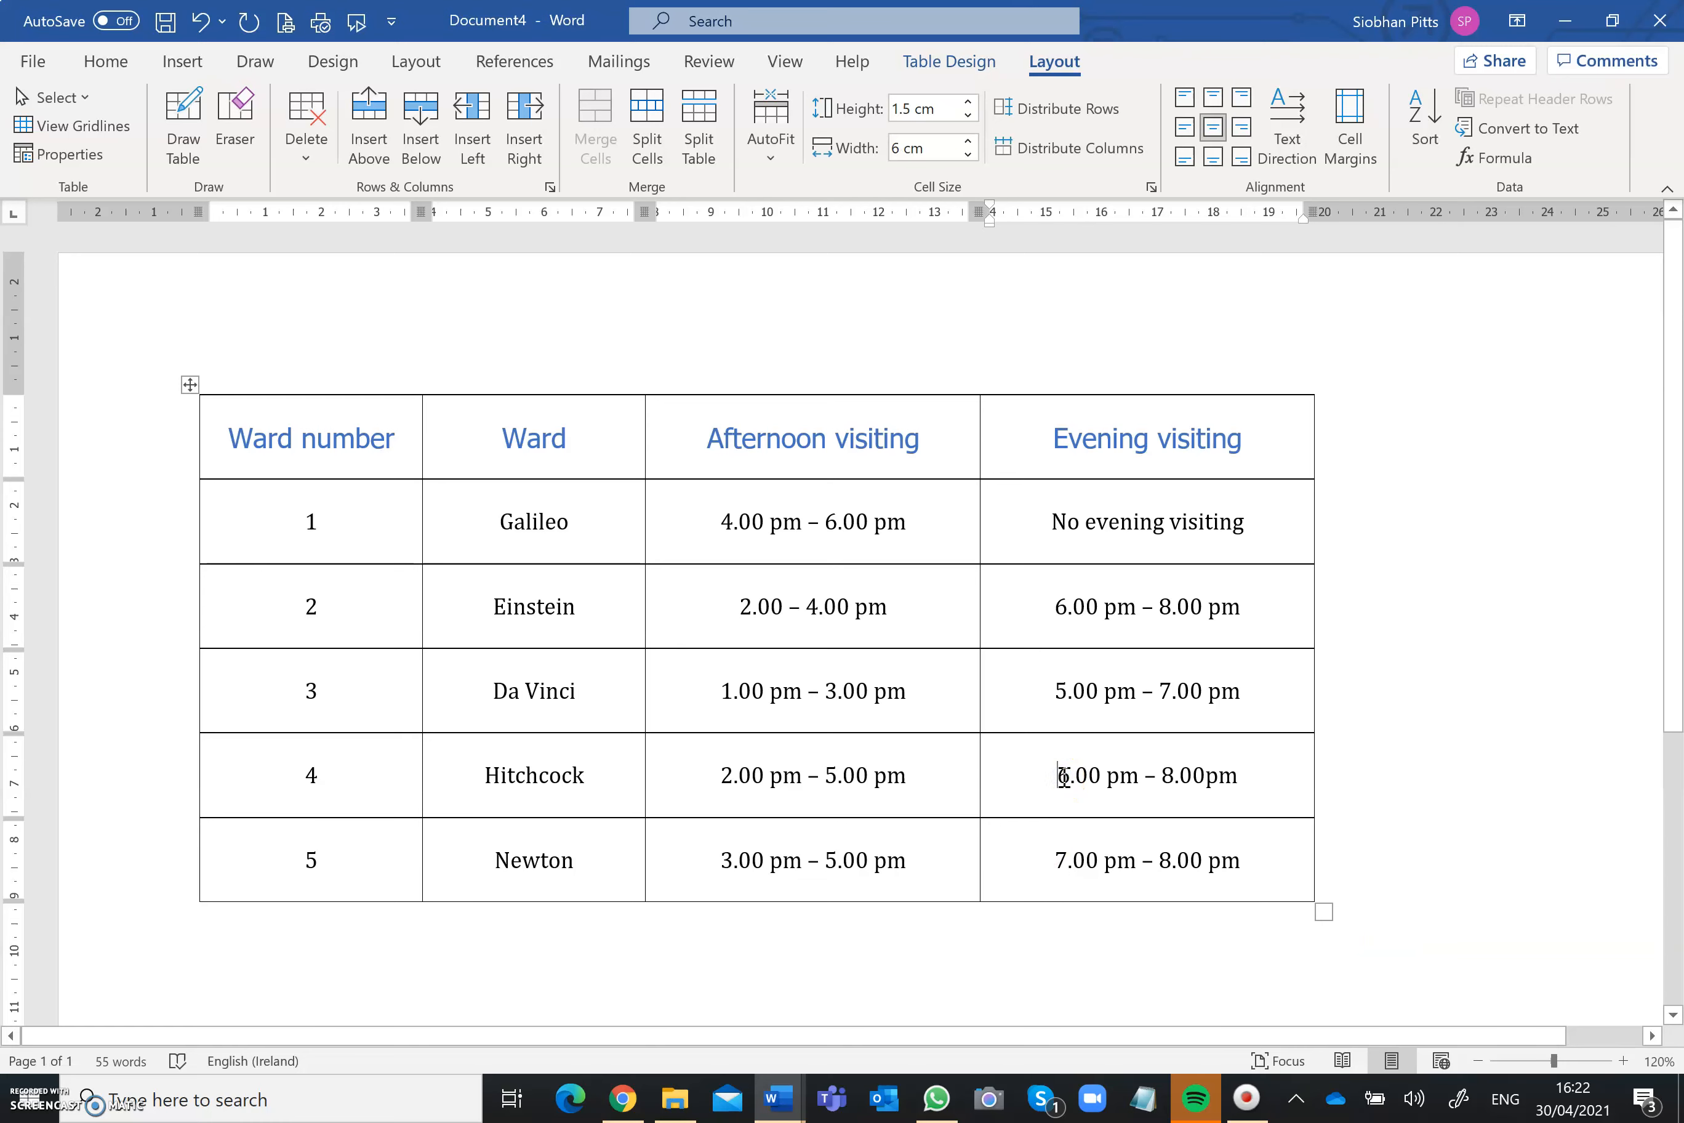
pyautogui.click(673, 154)
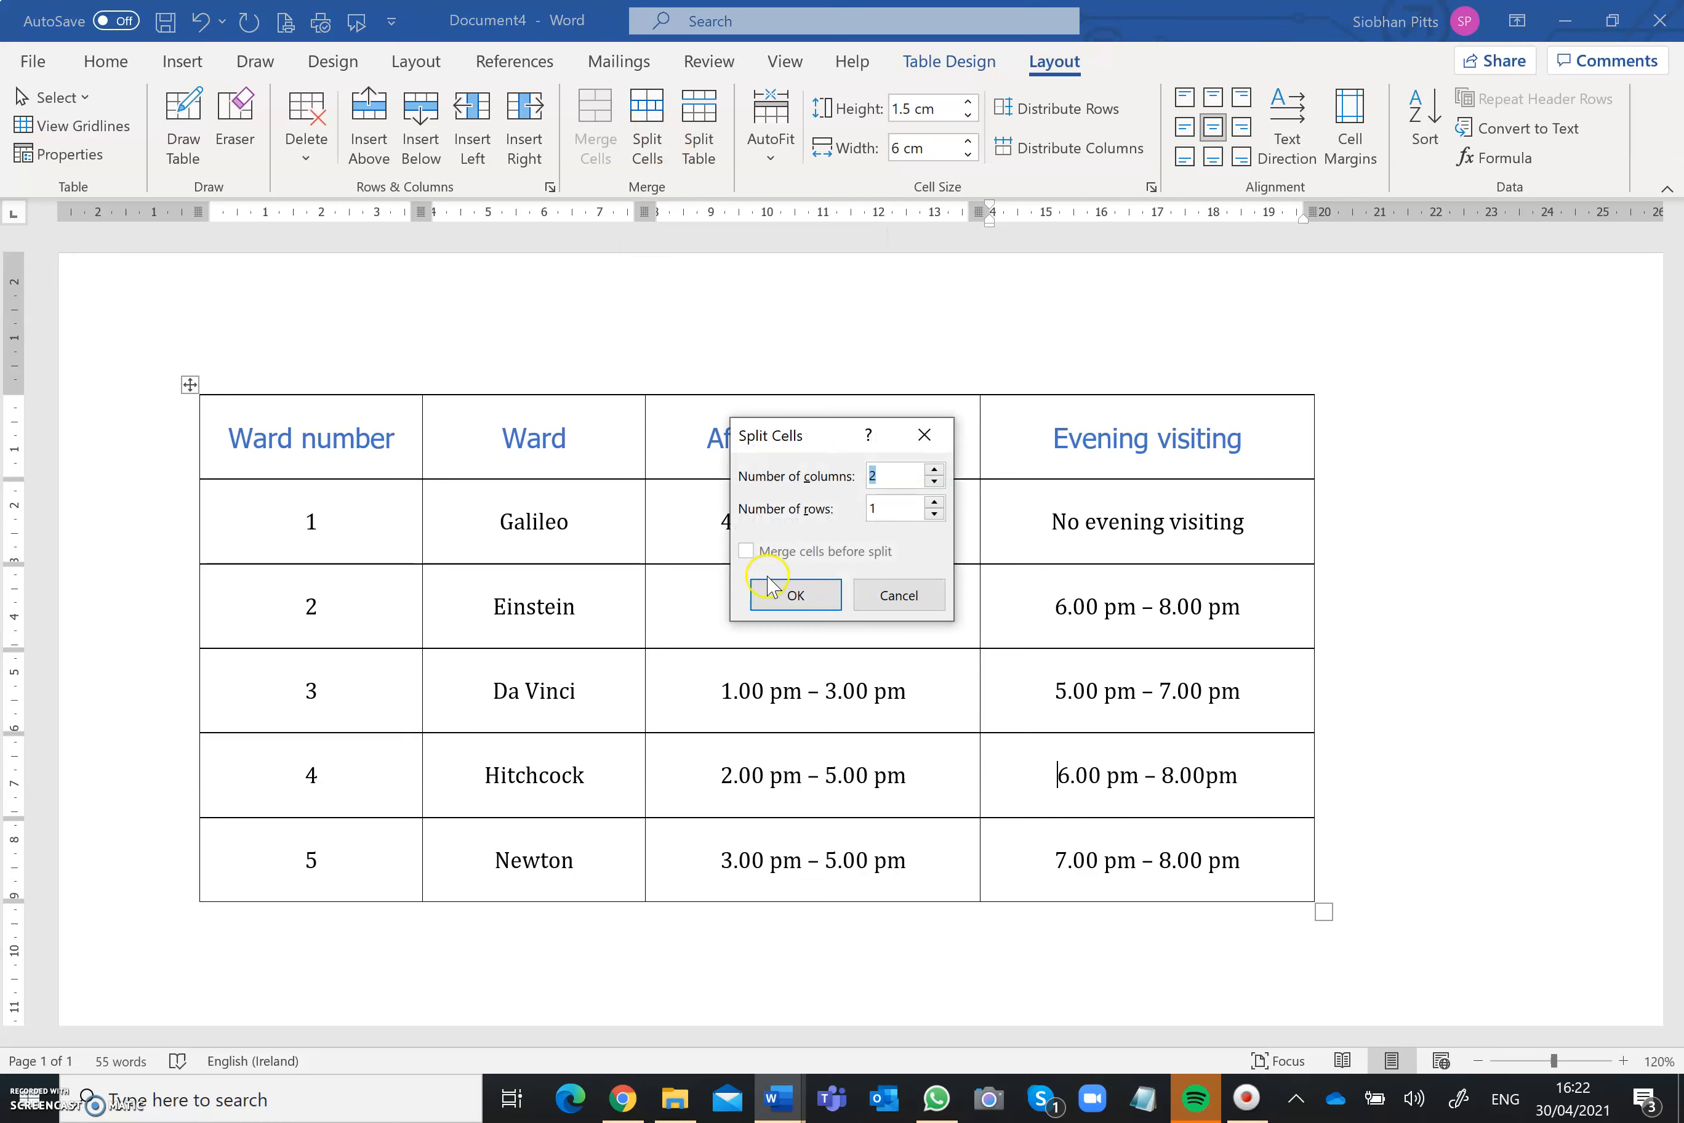
pyautogui.click(935, 501)
pyautogui.click(800, 595)
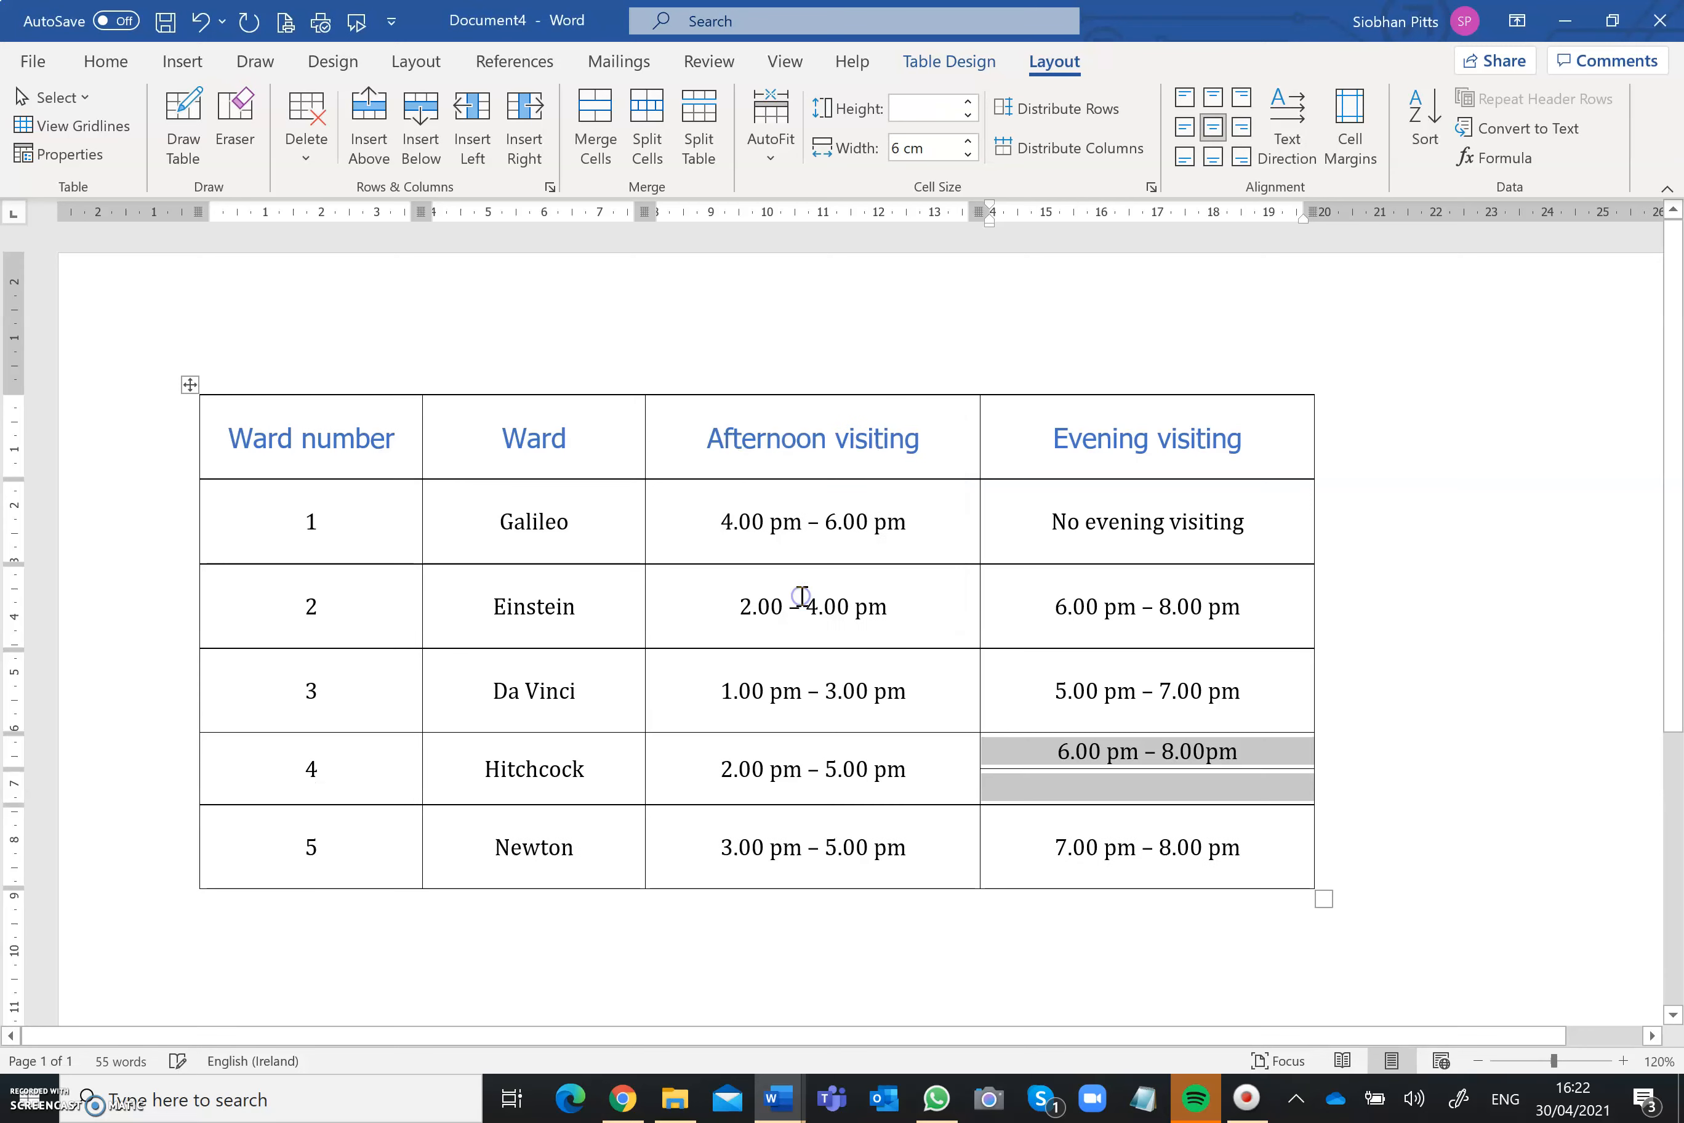
# Step: Enter 7.00 pm – 9.00 pm in the empty lower half of Hitchcock's split evening visiting cell
pyautogui.click(1170, 784)
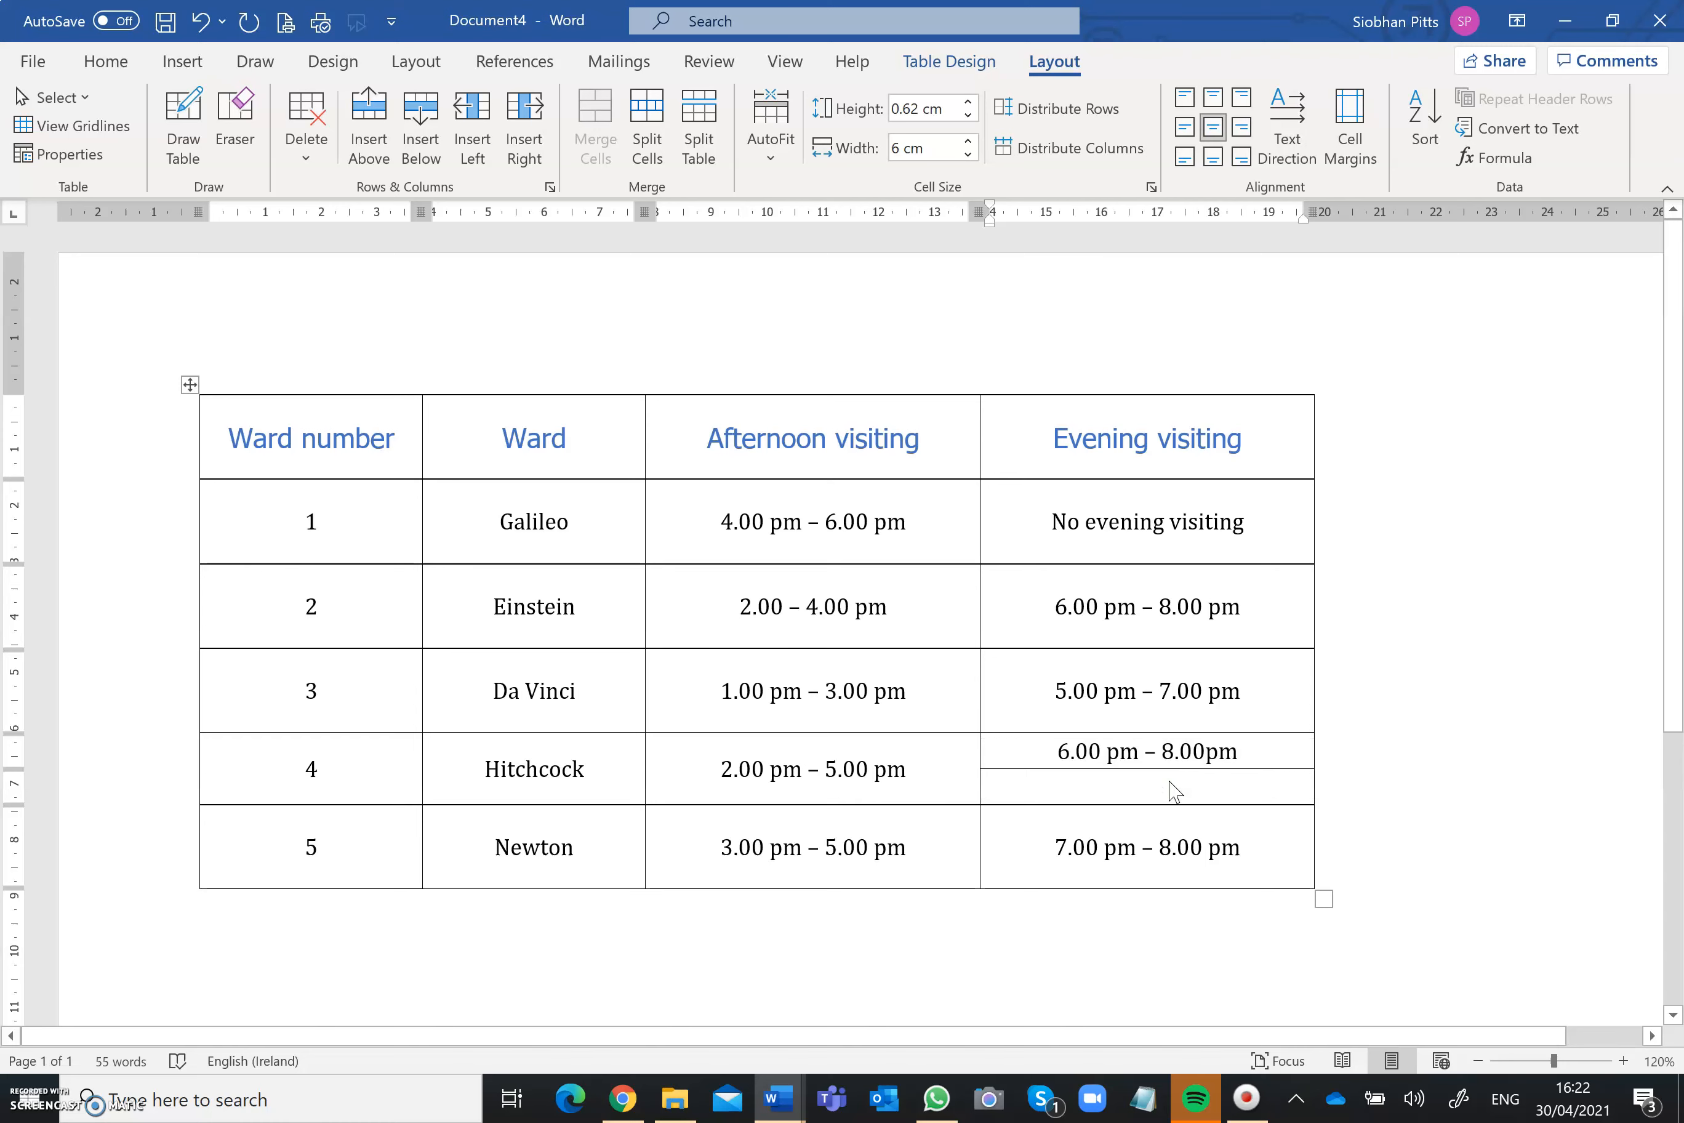
pyautogui.write('7.00 – 9.00')
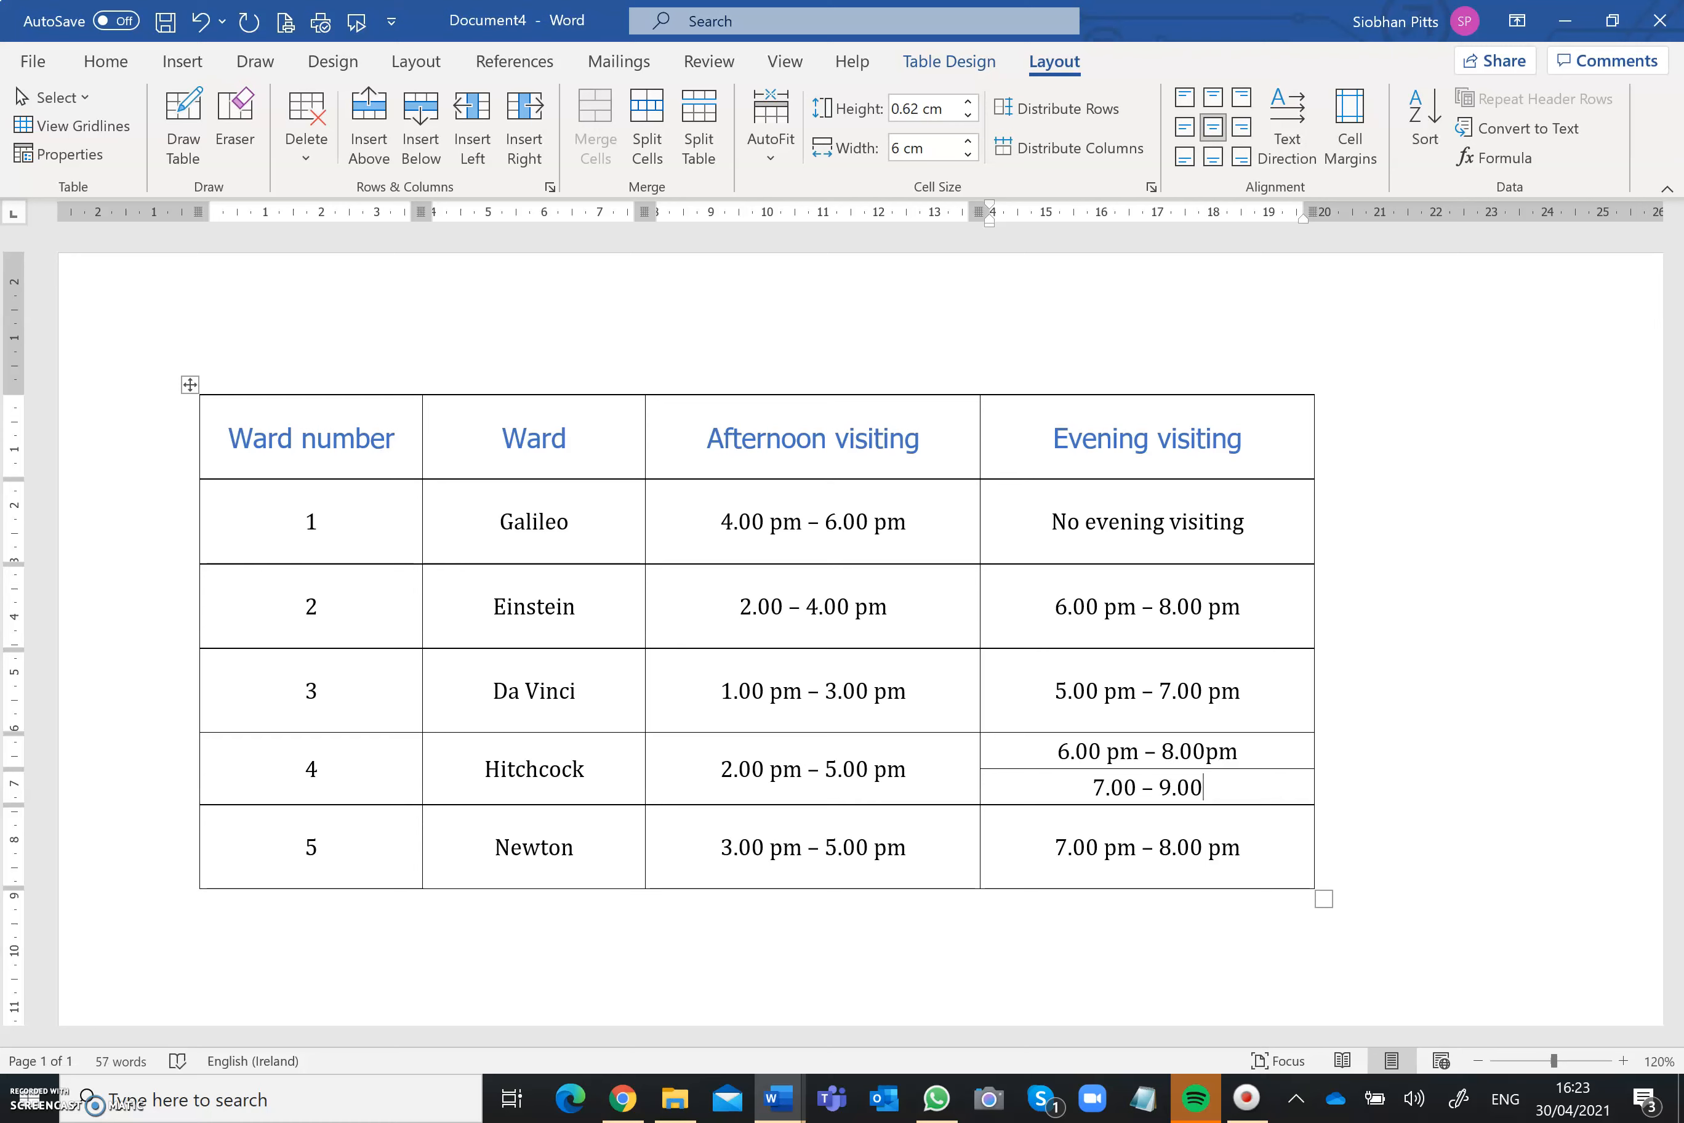
pyautogui.write('pm')
pyautogui.press('Right')
pyautogui.press('Right')
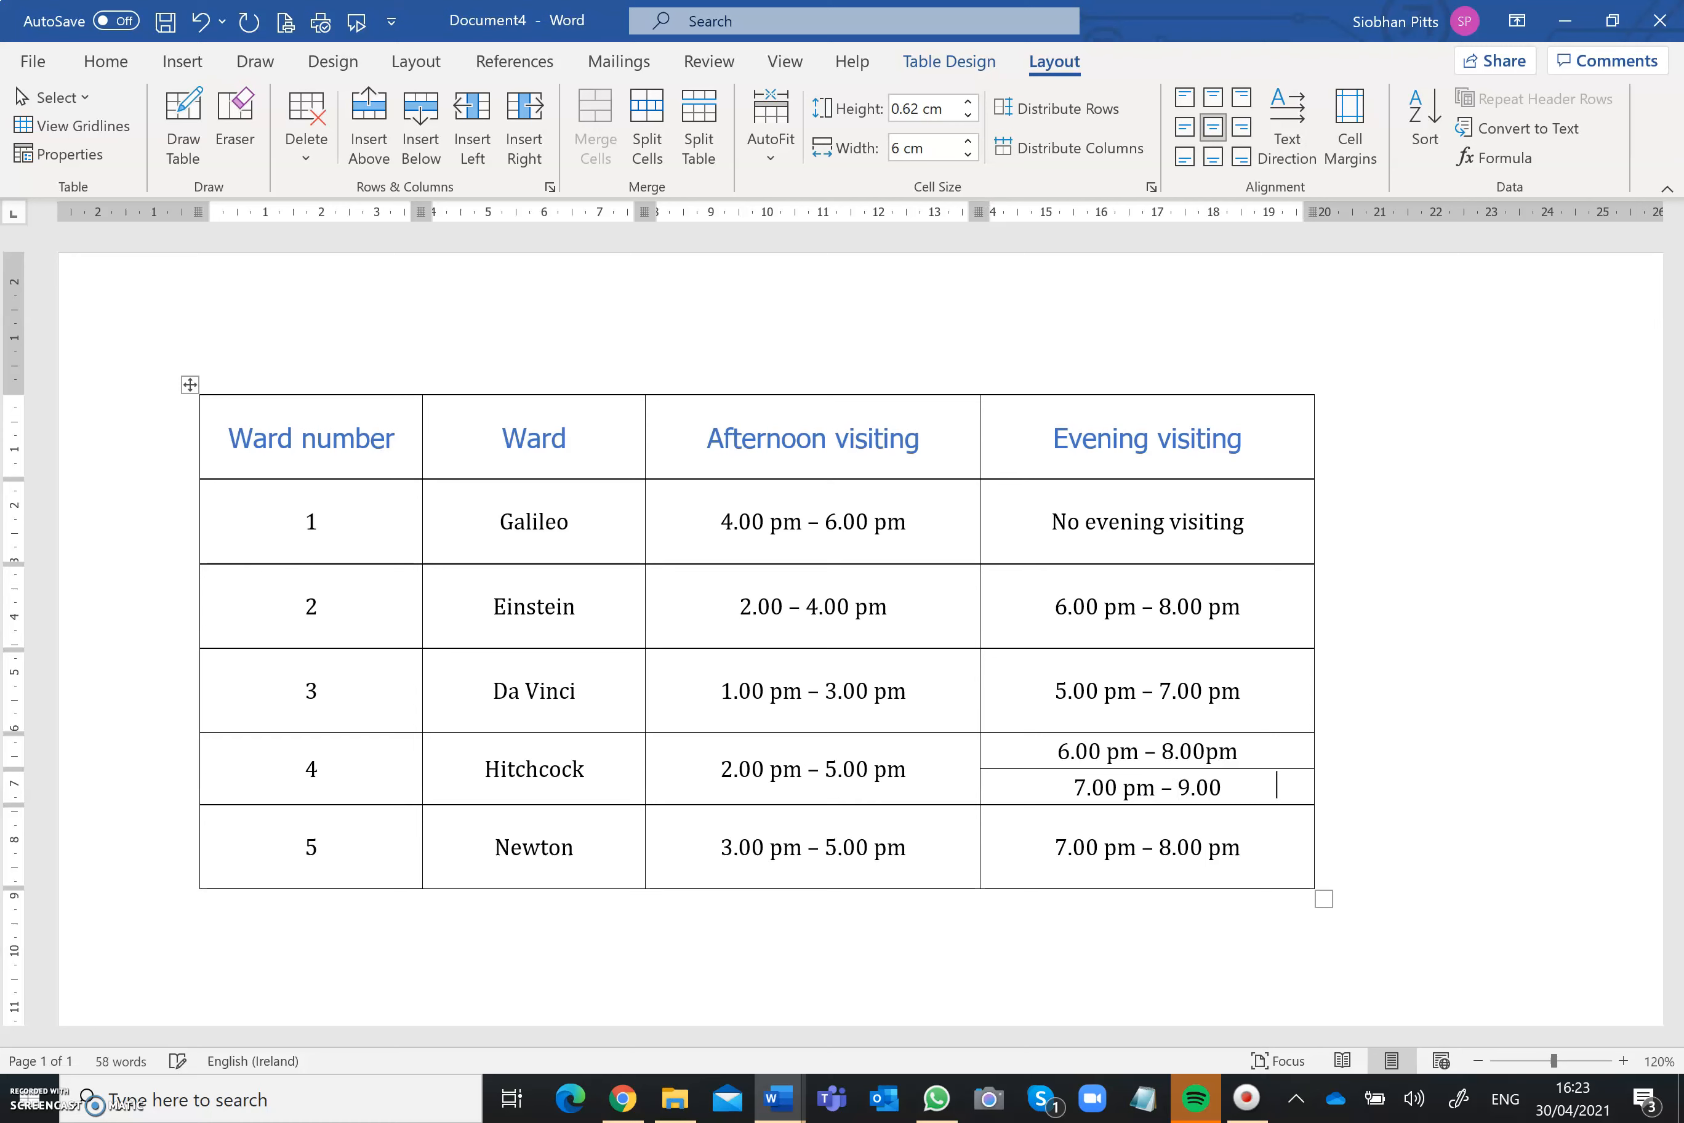
pyautogui.press('Left')
pyautogui.write('pm')
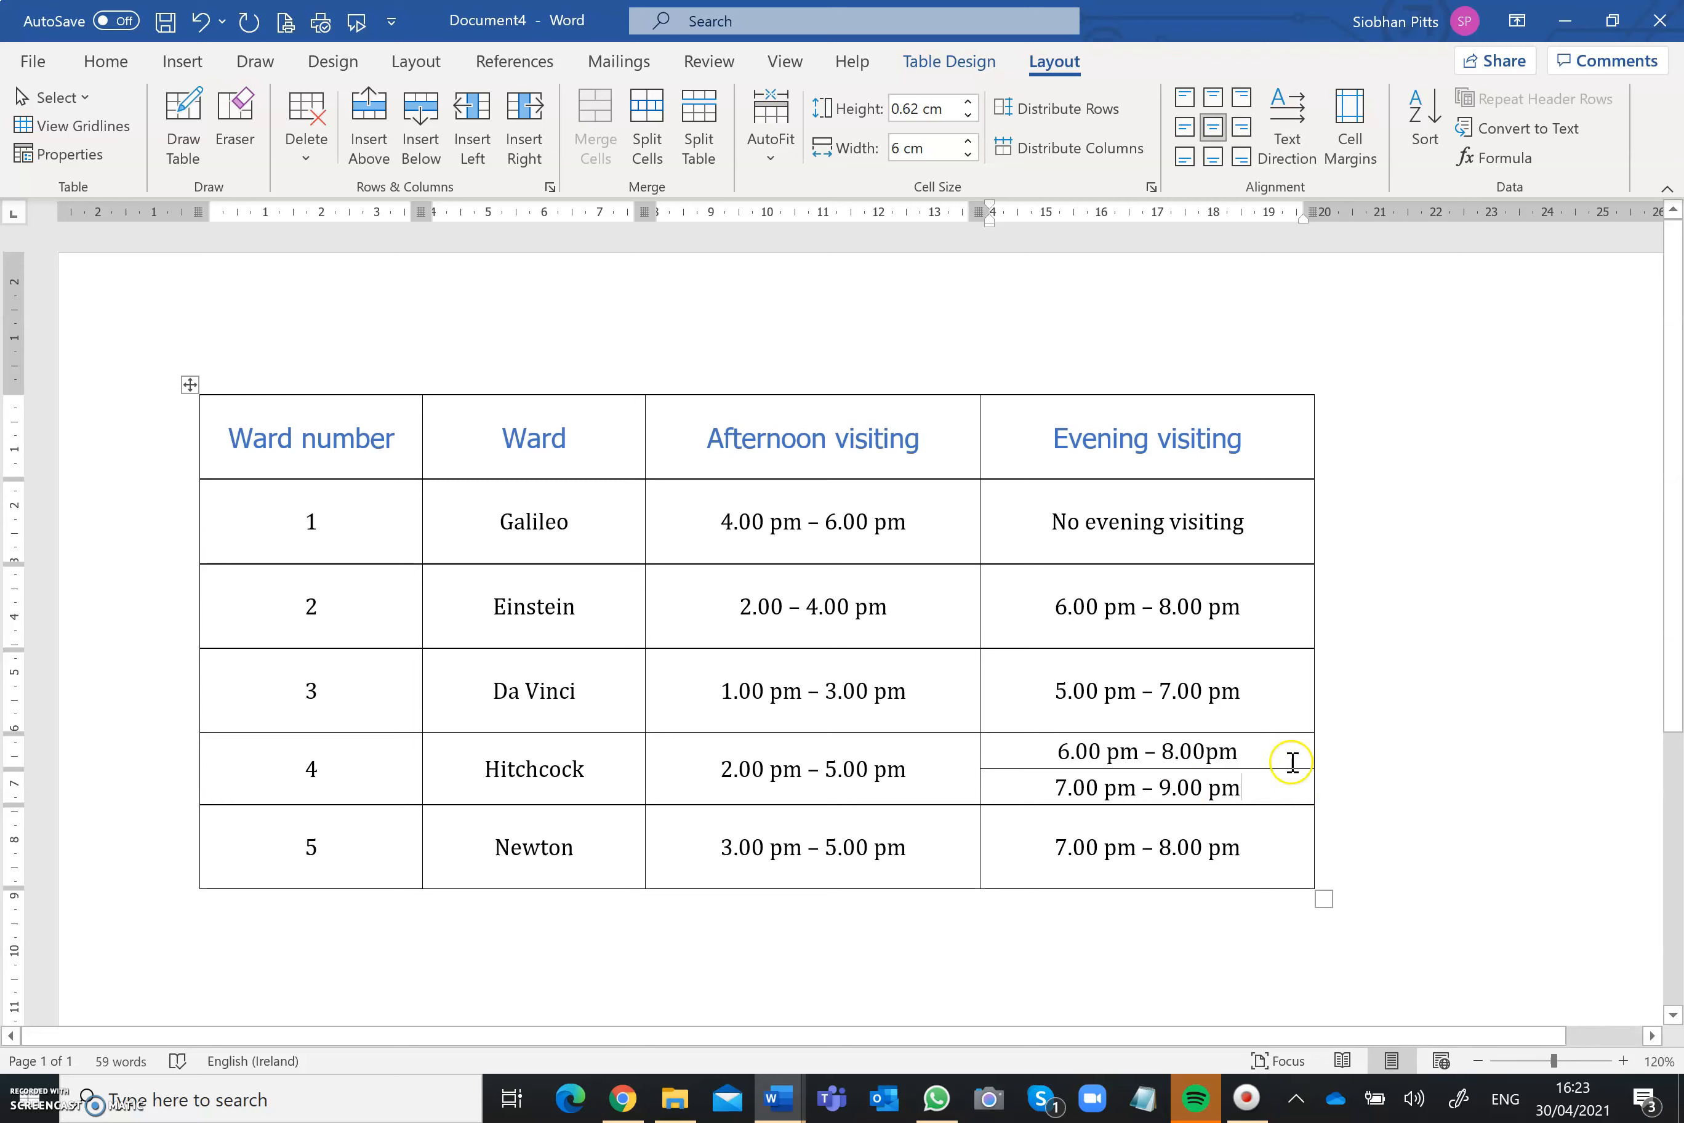
# Step: Add Monday to Friday on a second line under Hitchcock's 6.00 pm – 8.00pm, and start a second line under 7.00 pm – 9.00 pm
pyautogui.click(1271, 755)
pyautogui.press('Return')
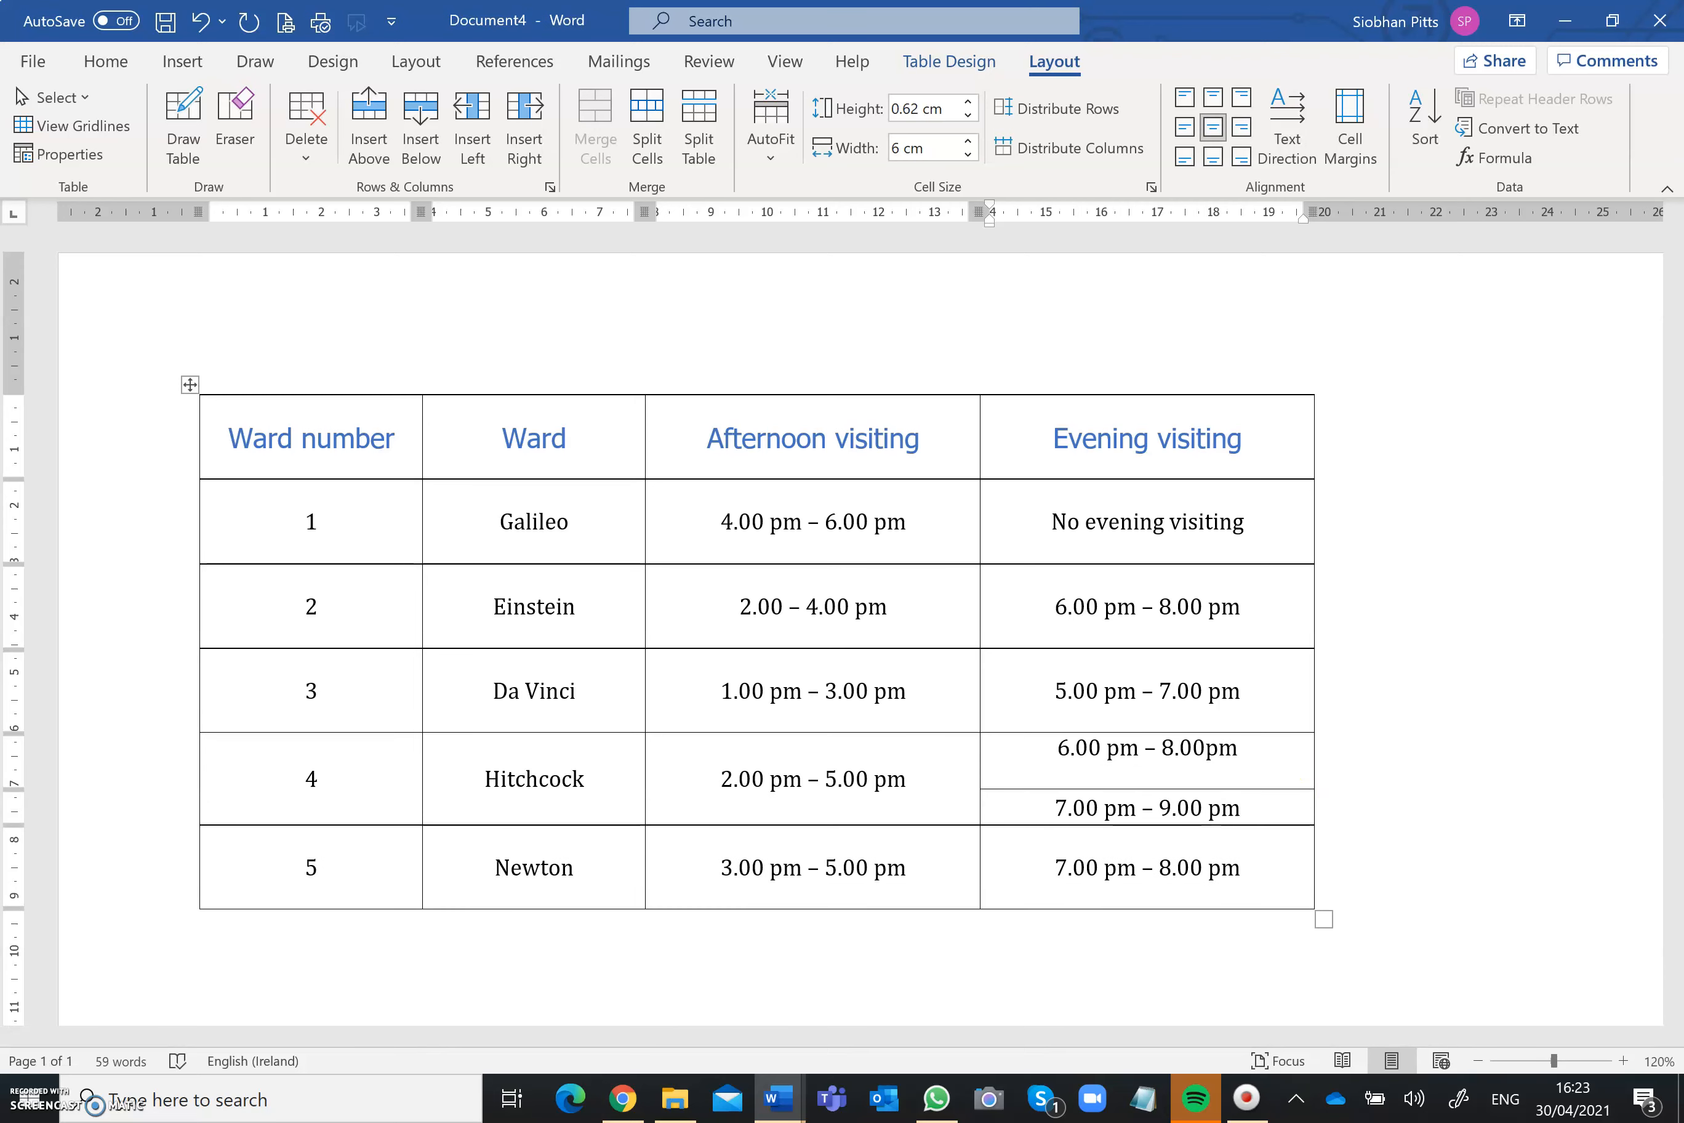
pyautogui.write('Monday to')
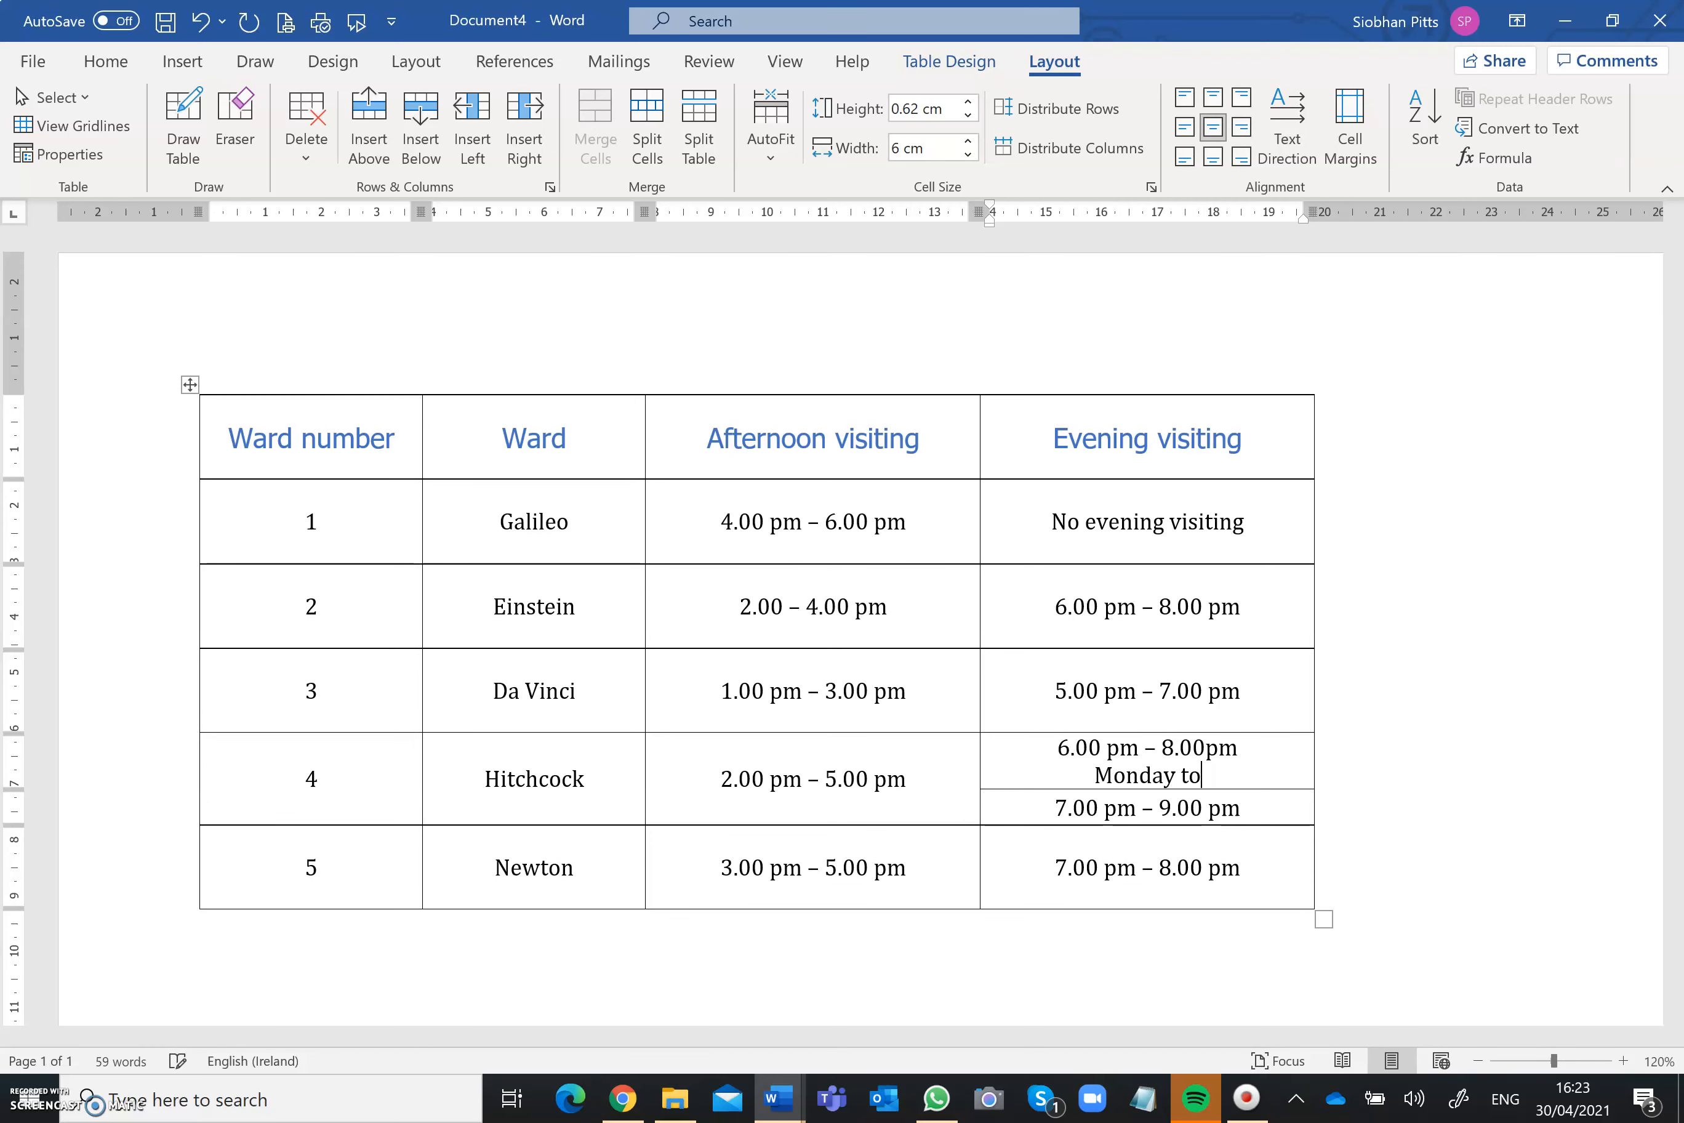
pyautogui.write(' Firday')
pyautogui.click(1288, 812)
pyautogui.press('Return')
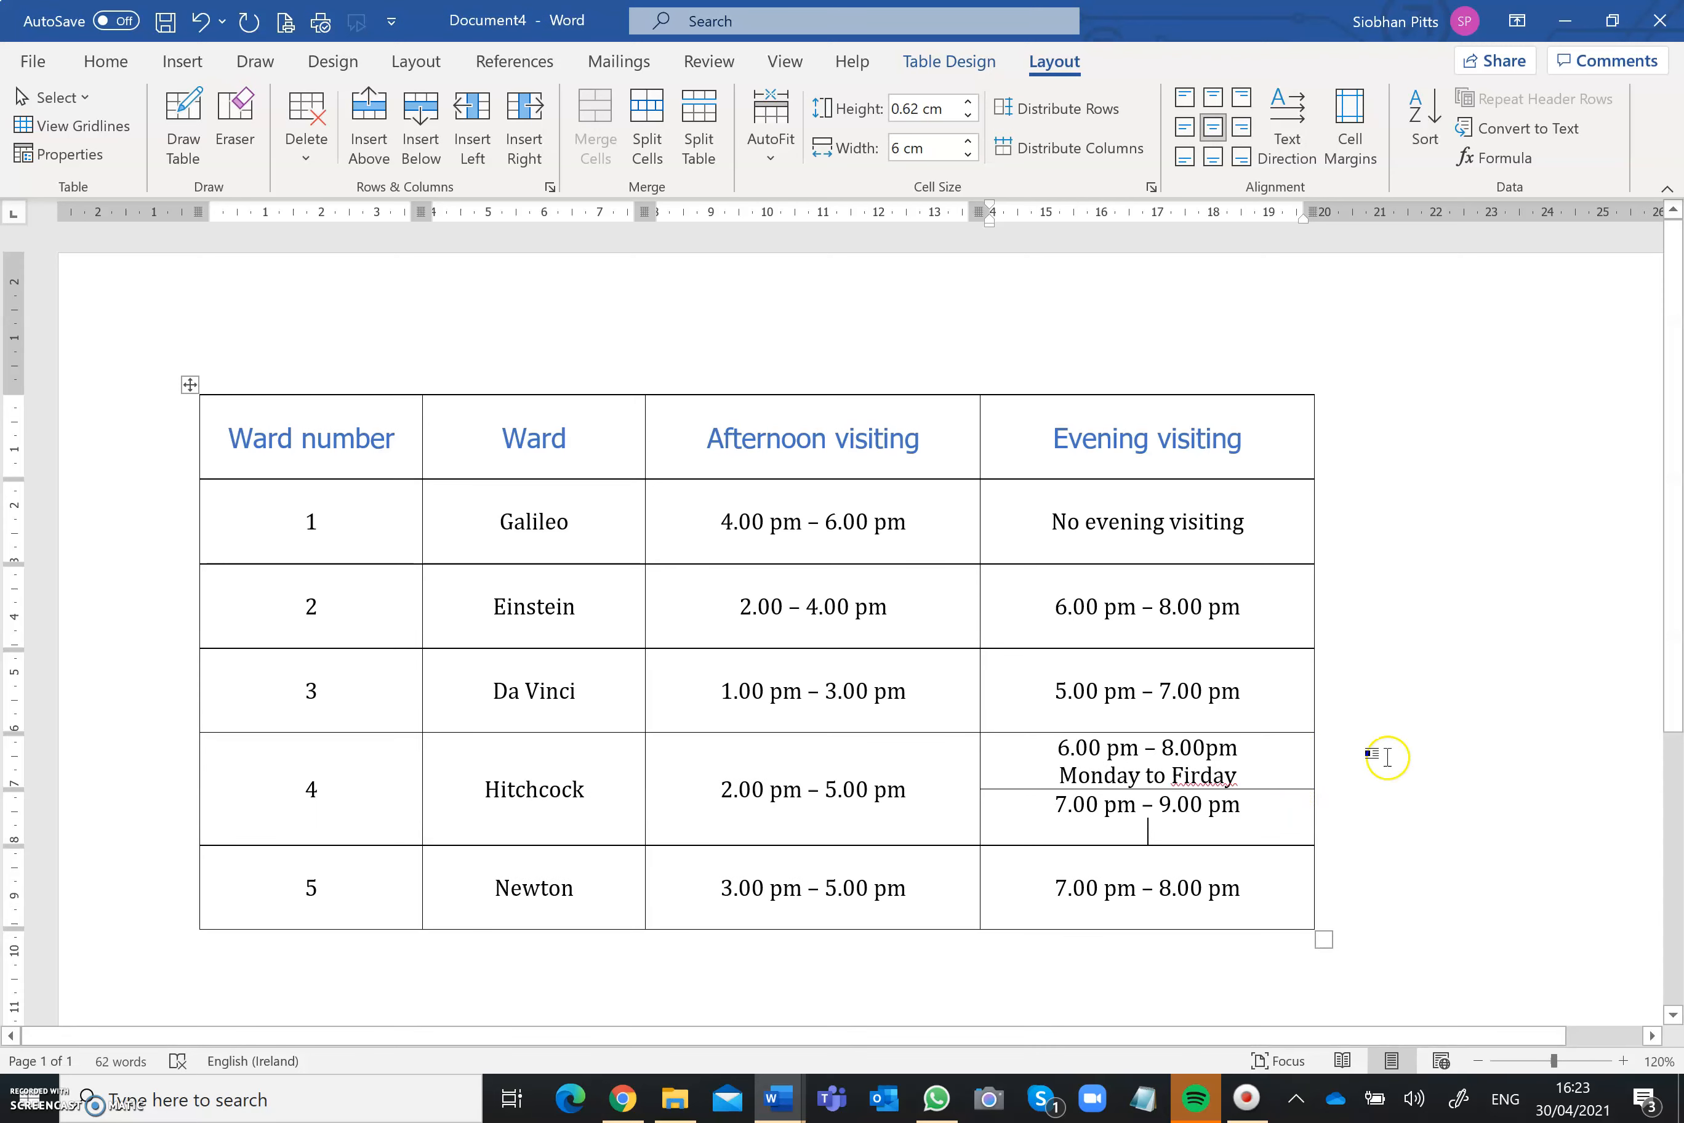
pyautogui.click(1191, 775)
pyautogui.press('BackSpace')
pyautogui.press('Right')
pyautogui.write('i')
# Step: Enter Saturday & Sunday on the second line of Hitchcock's lower evening visiting cell
pyautogui.click(1175, 826)
pyautogui.write('Saturday ')
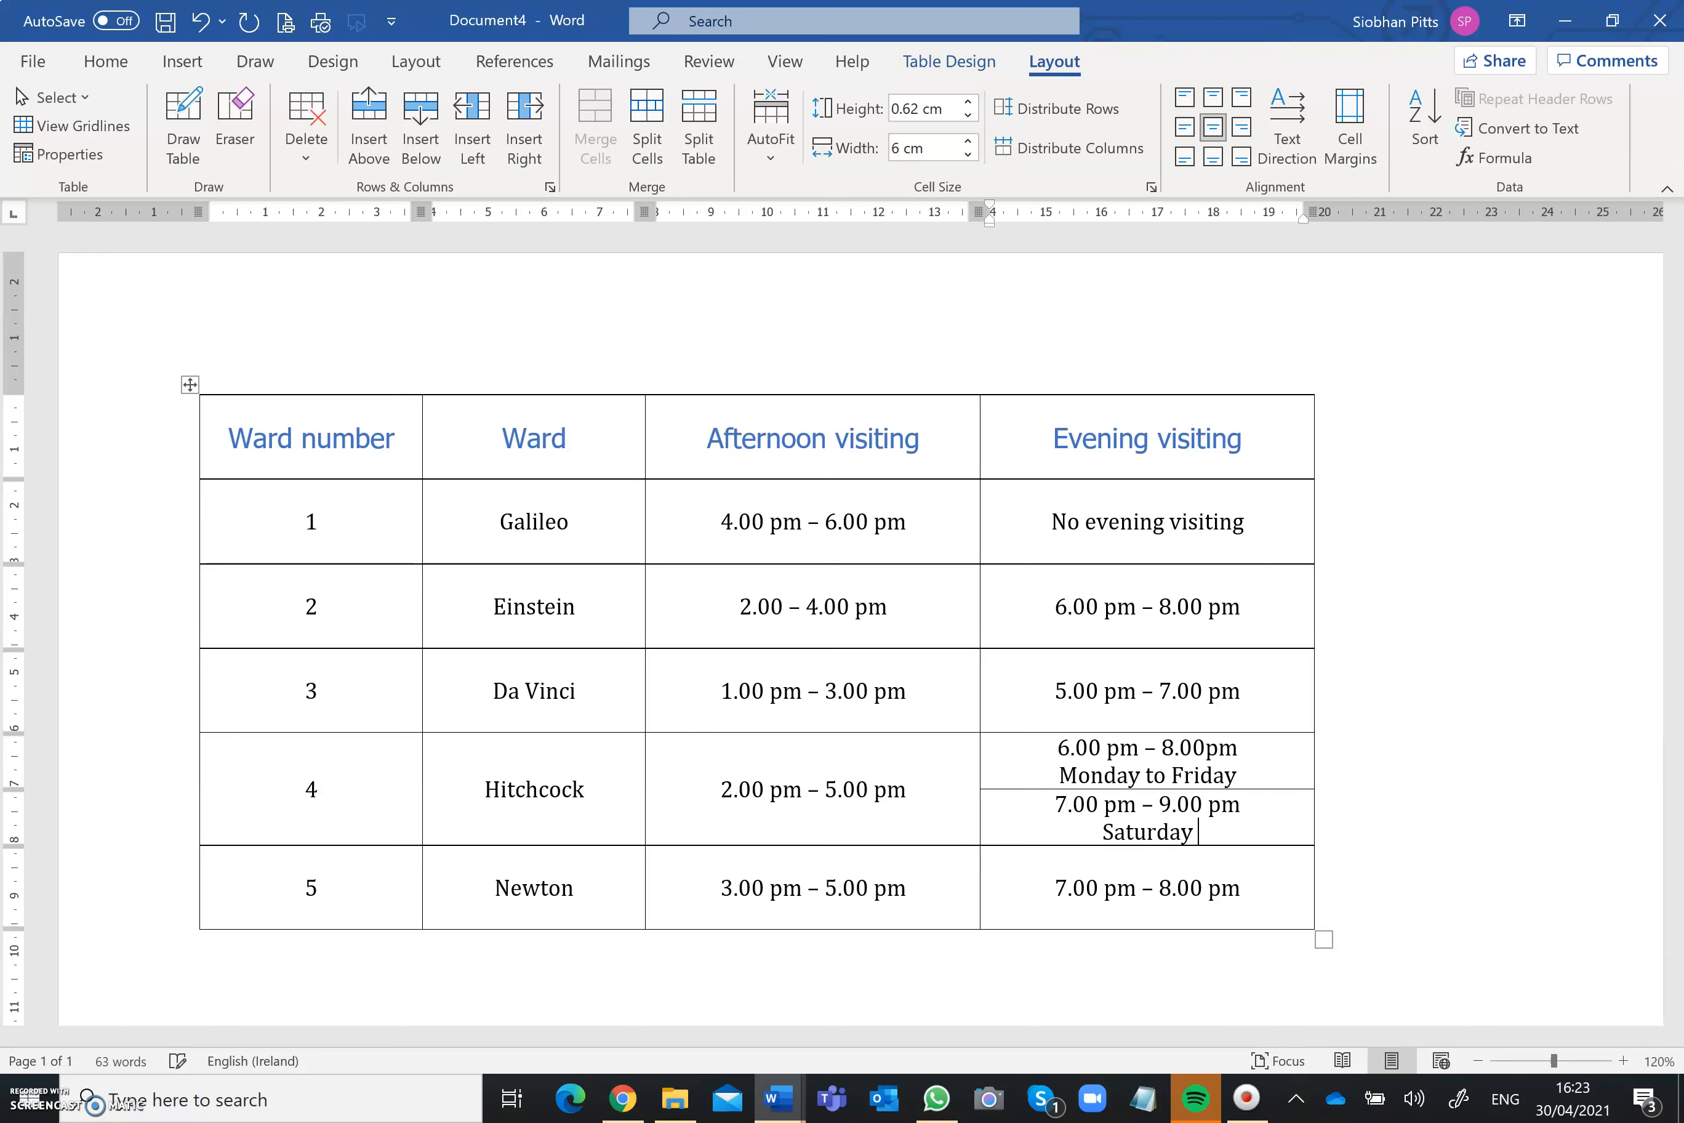
pyautogui.write('& Sunday')
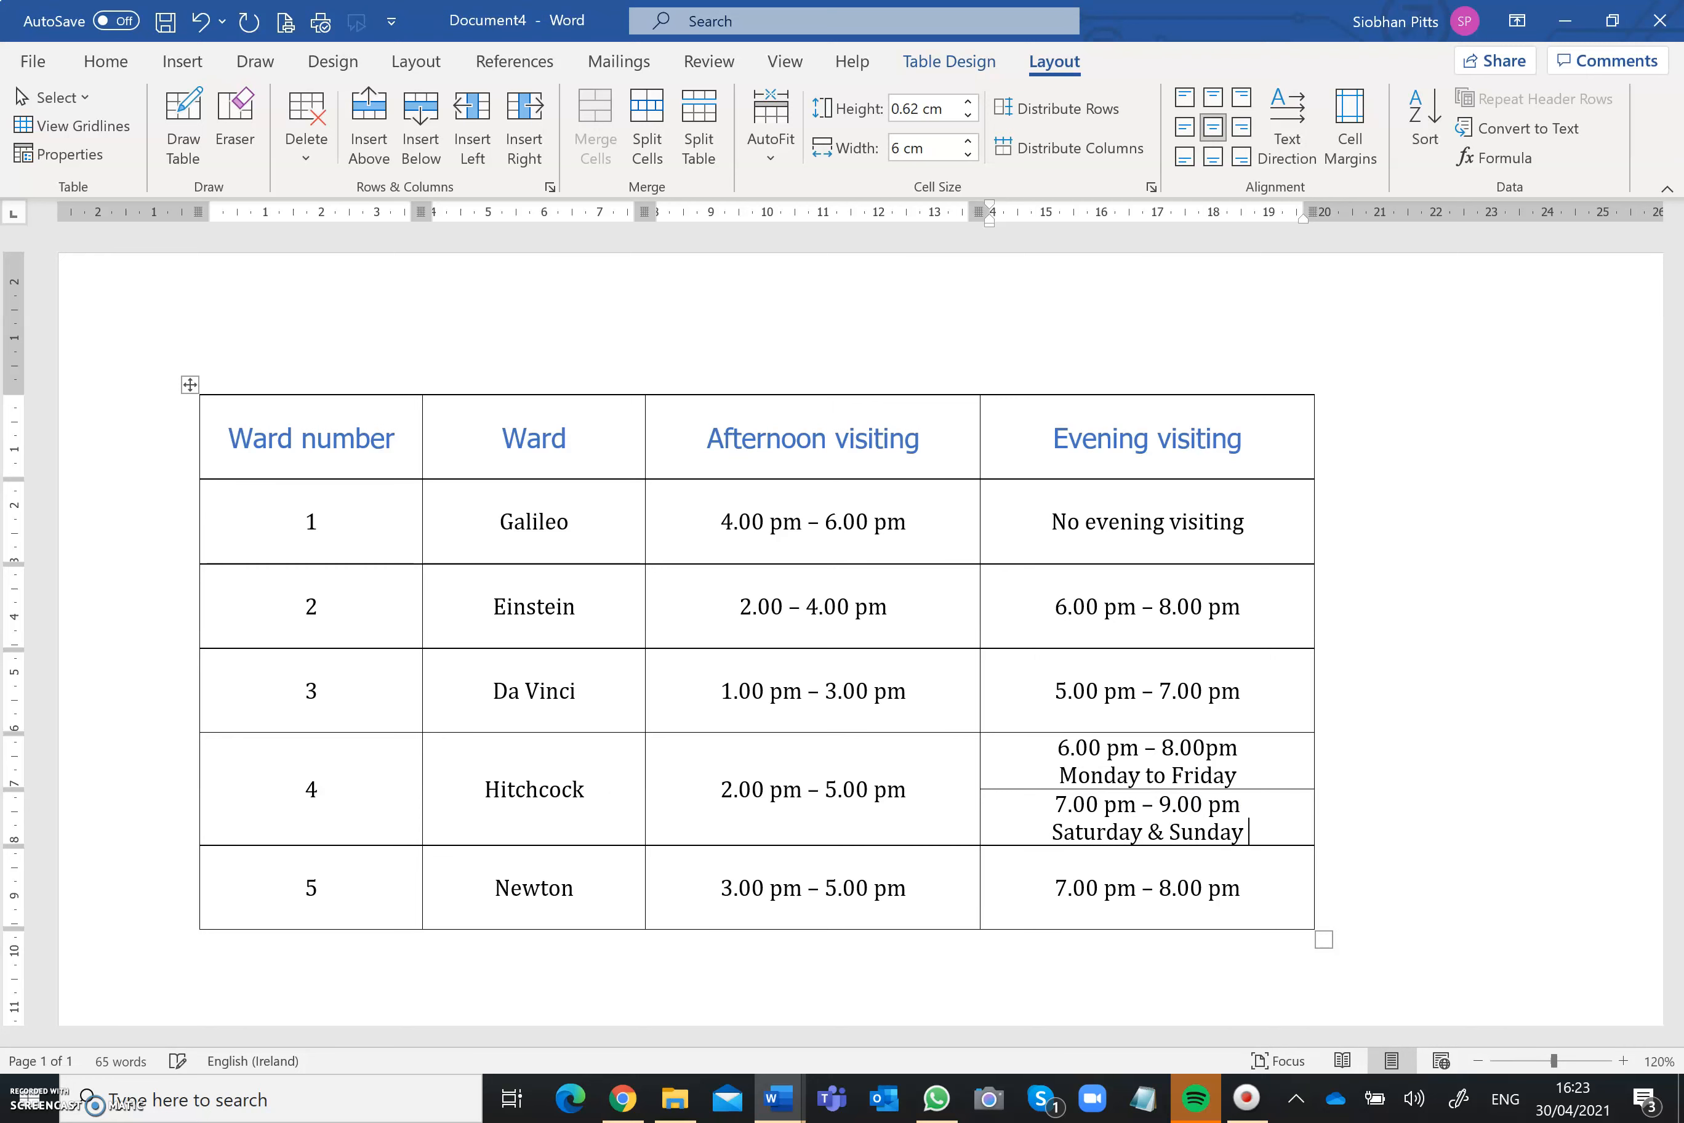
pyautogui.click(1402, 795)
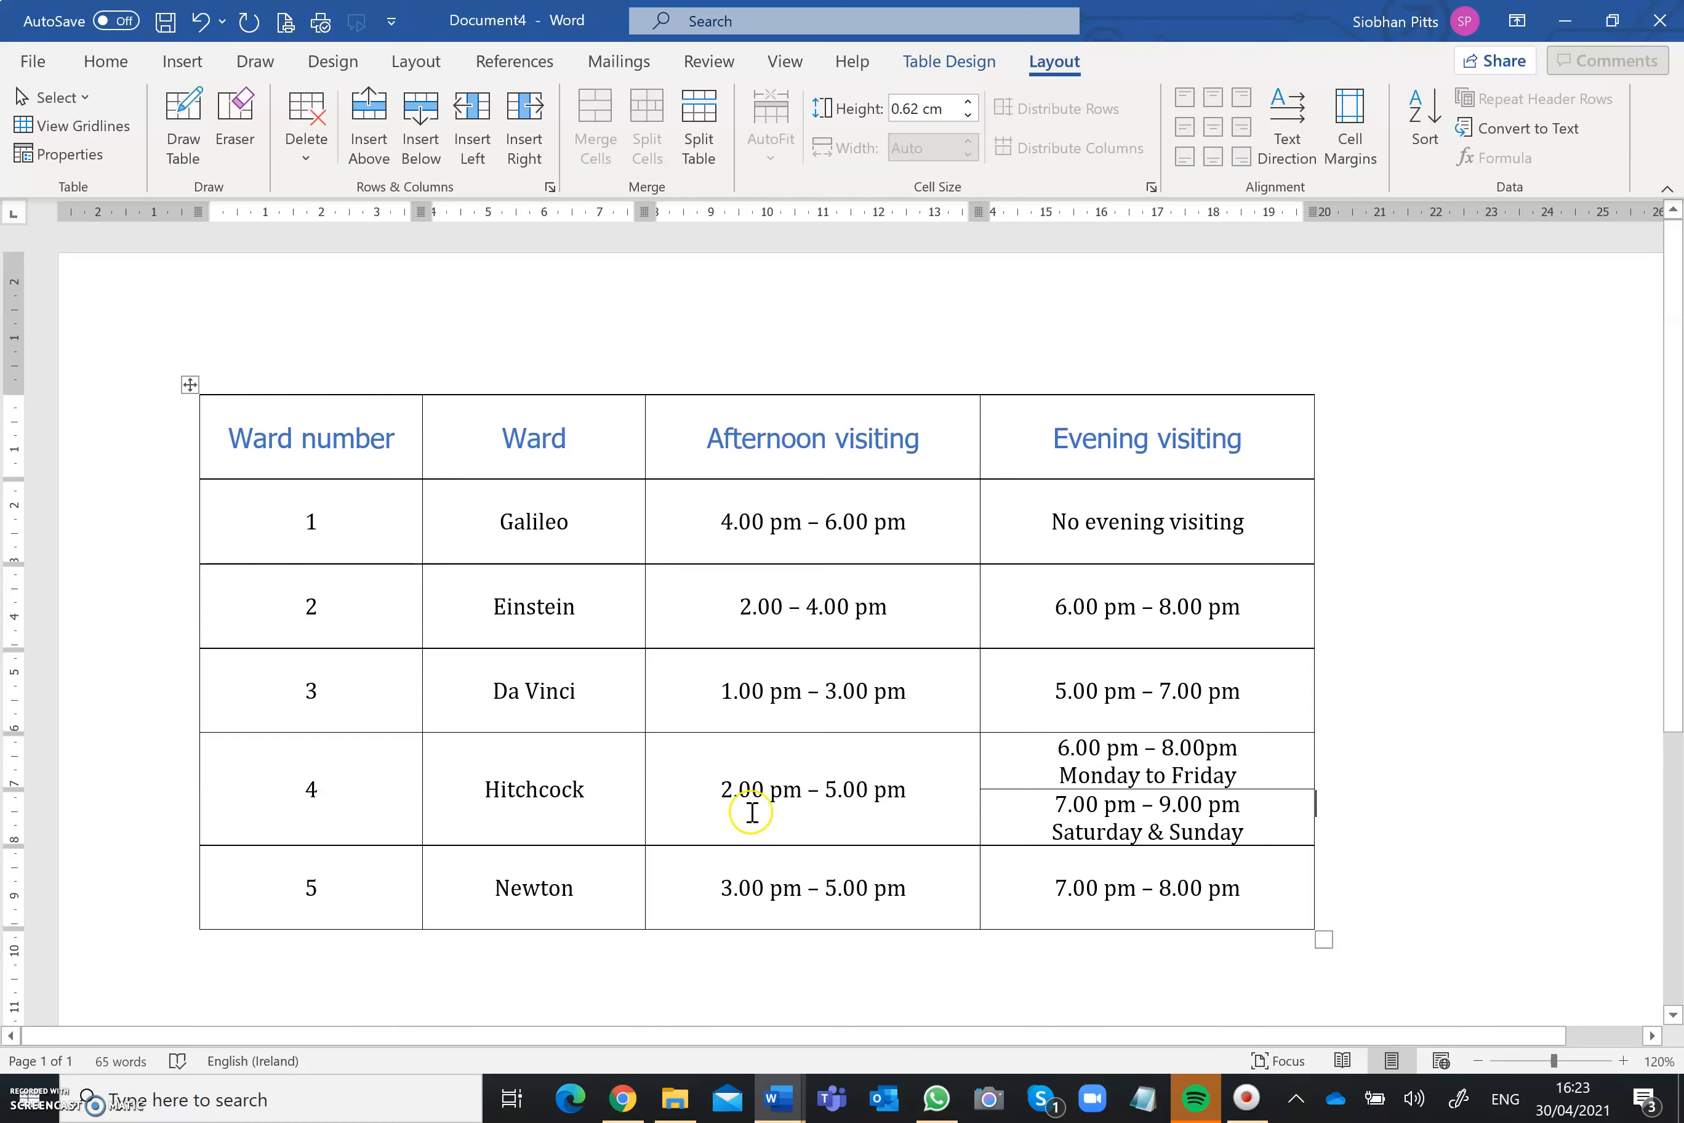
# Step: Try deleting the Newton row from the table, and undo the deletion
pyautogui.click(304, 884)
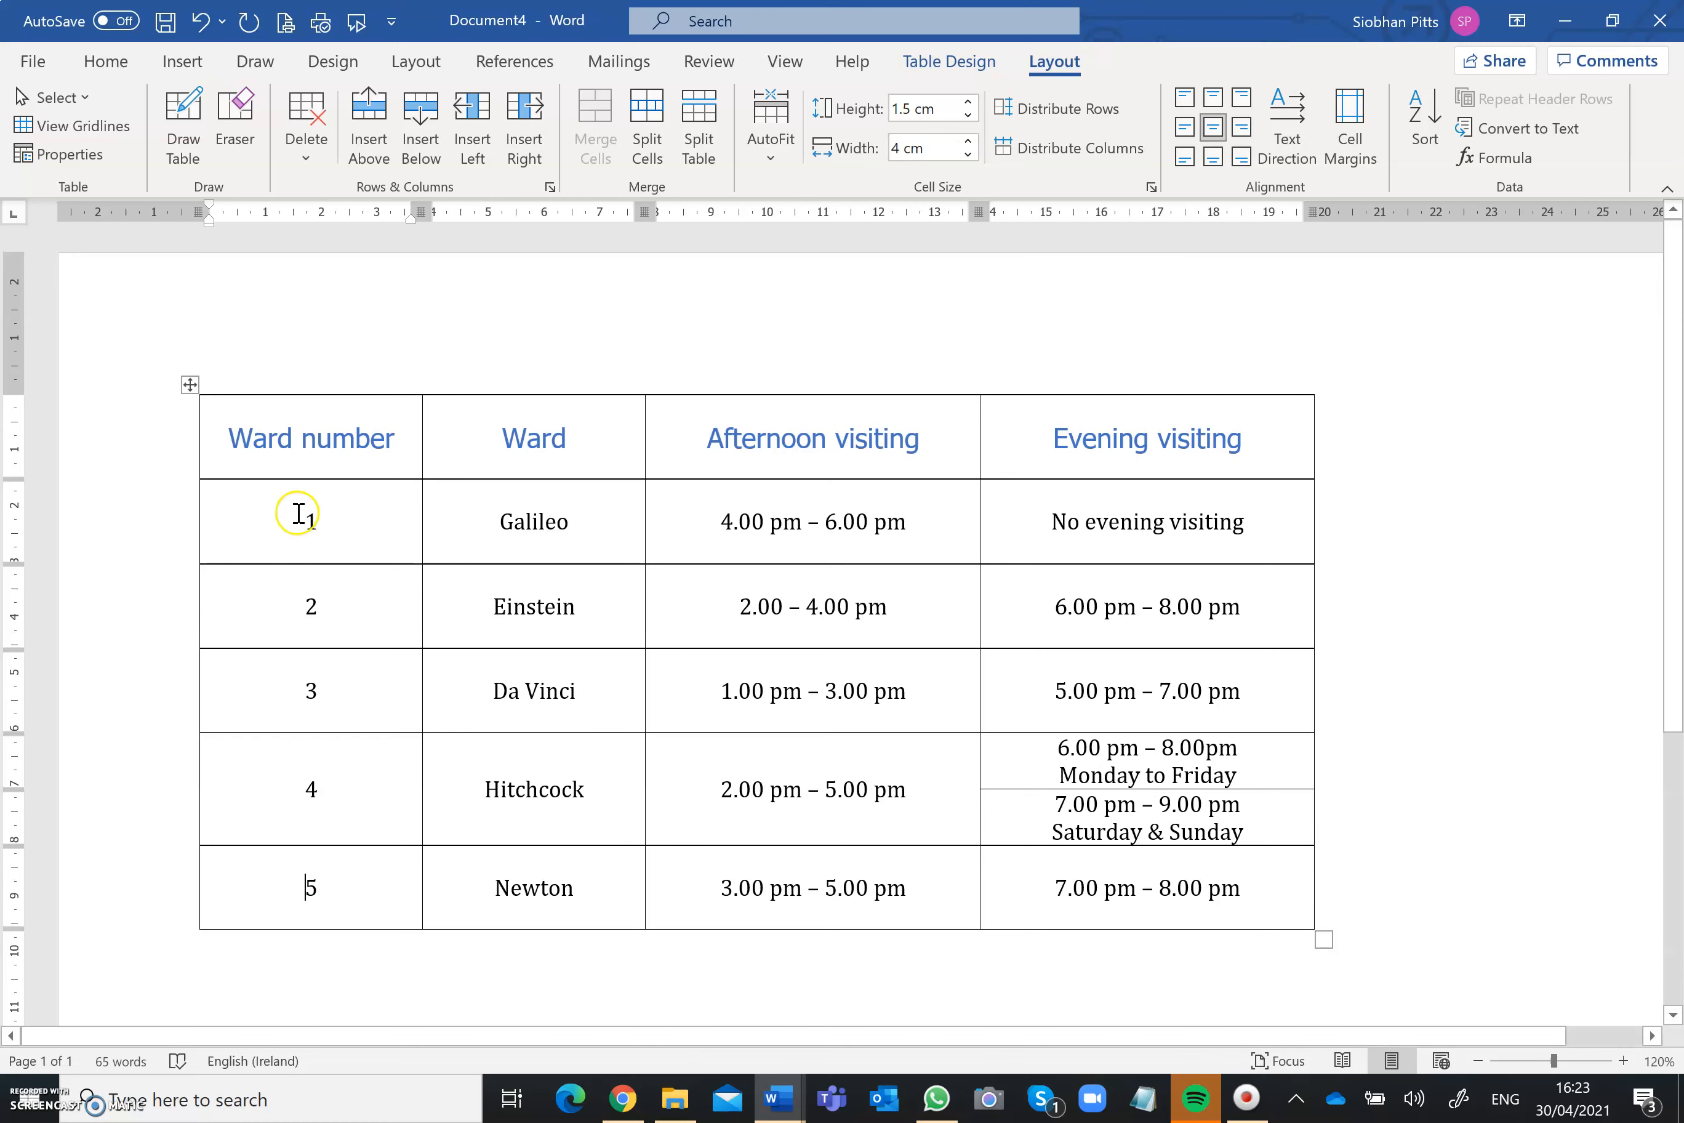
pyautogui.click(308, 152)
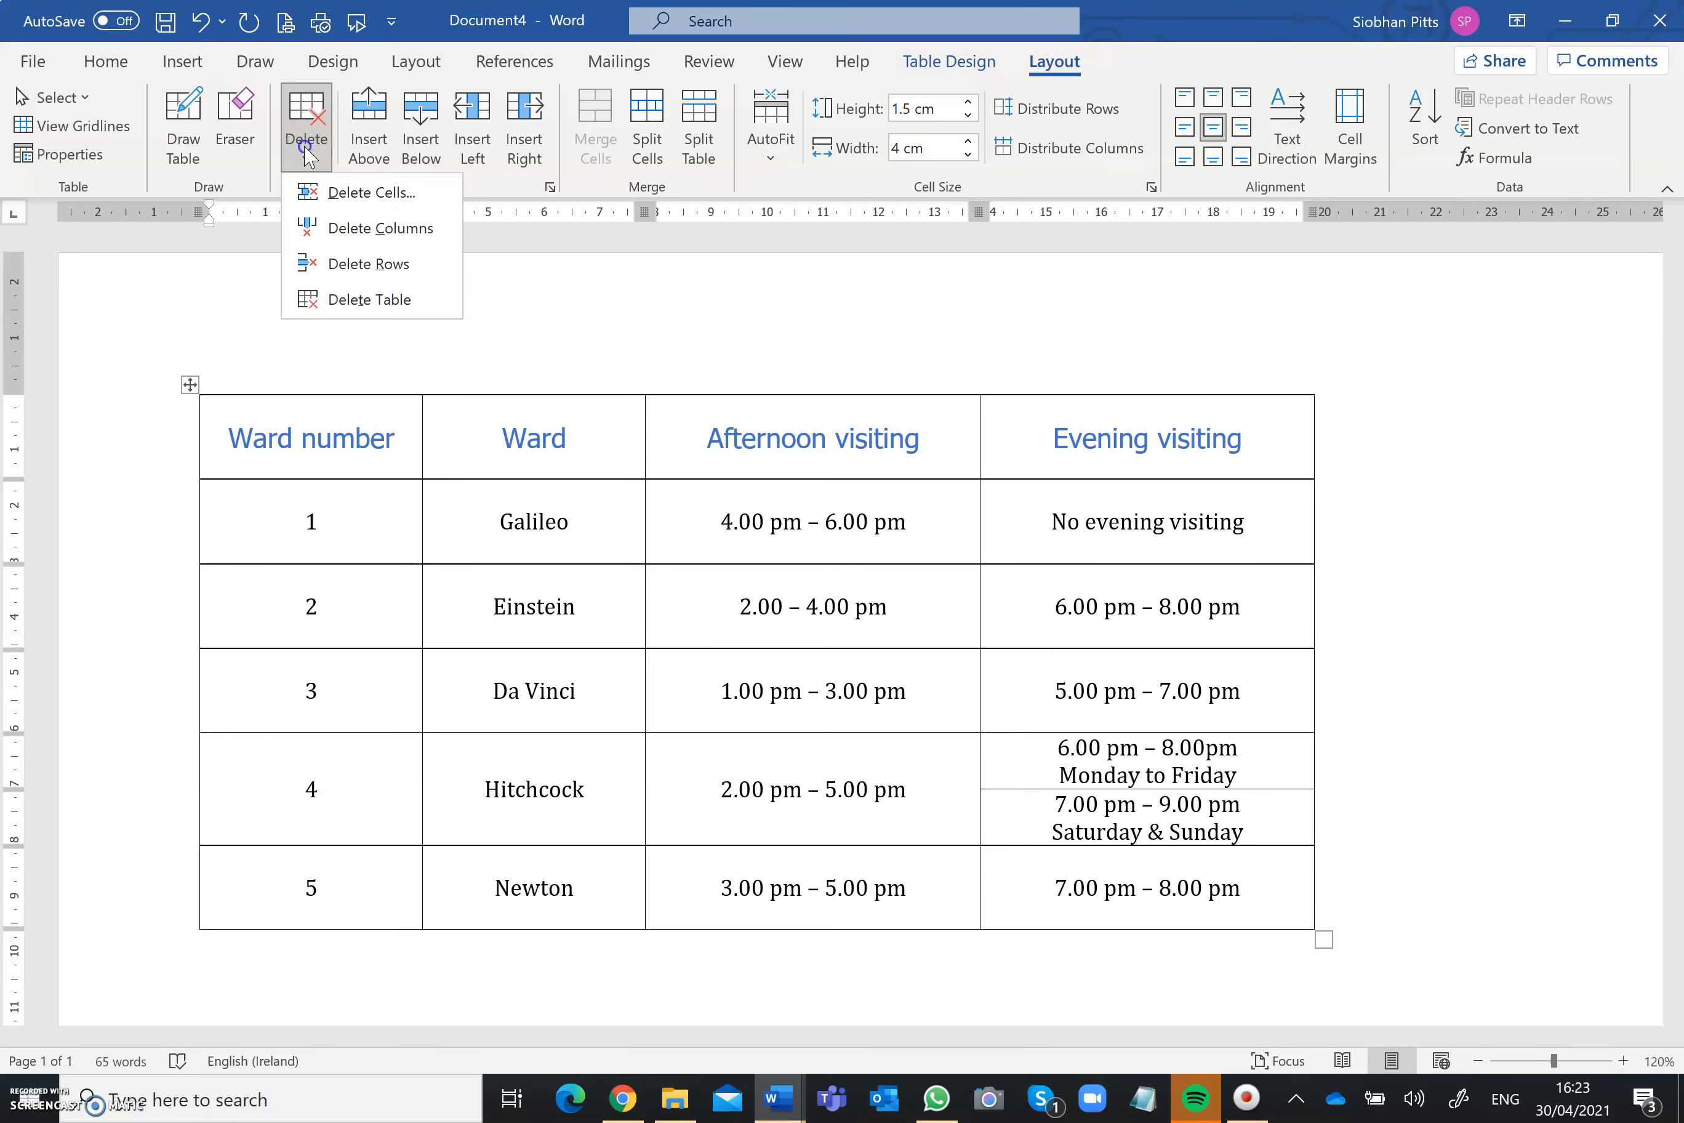
pyautogui.click(371, 266)
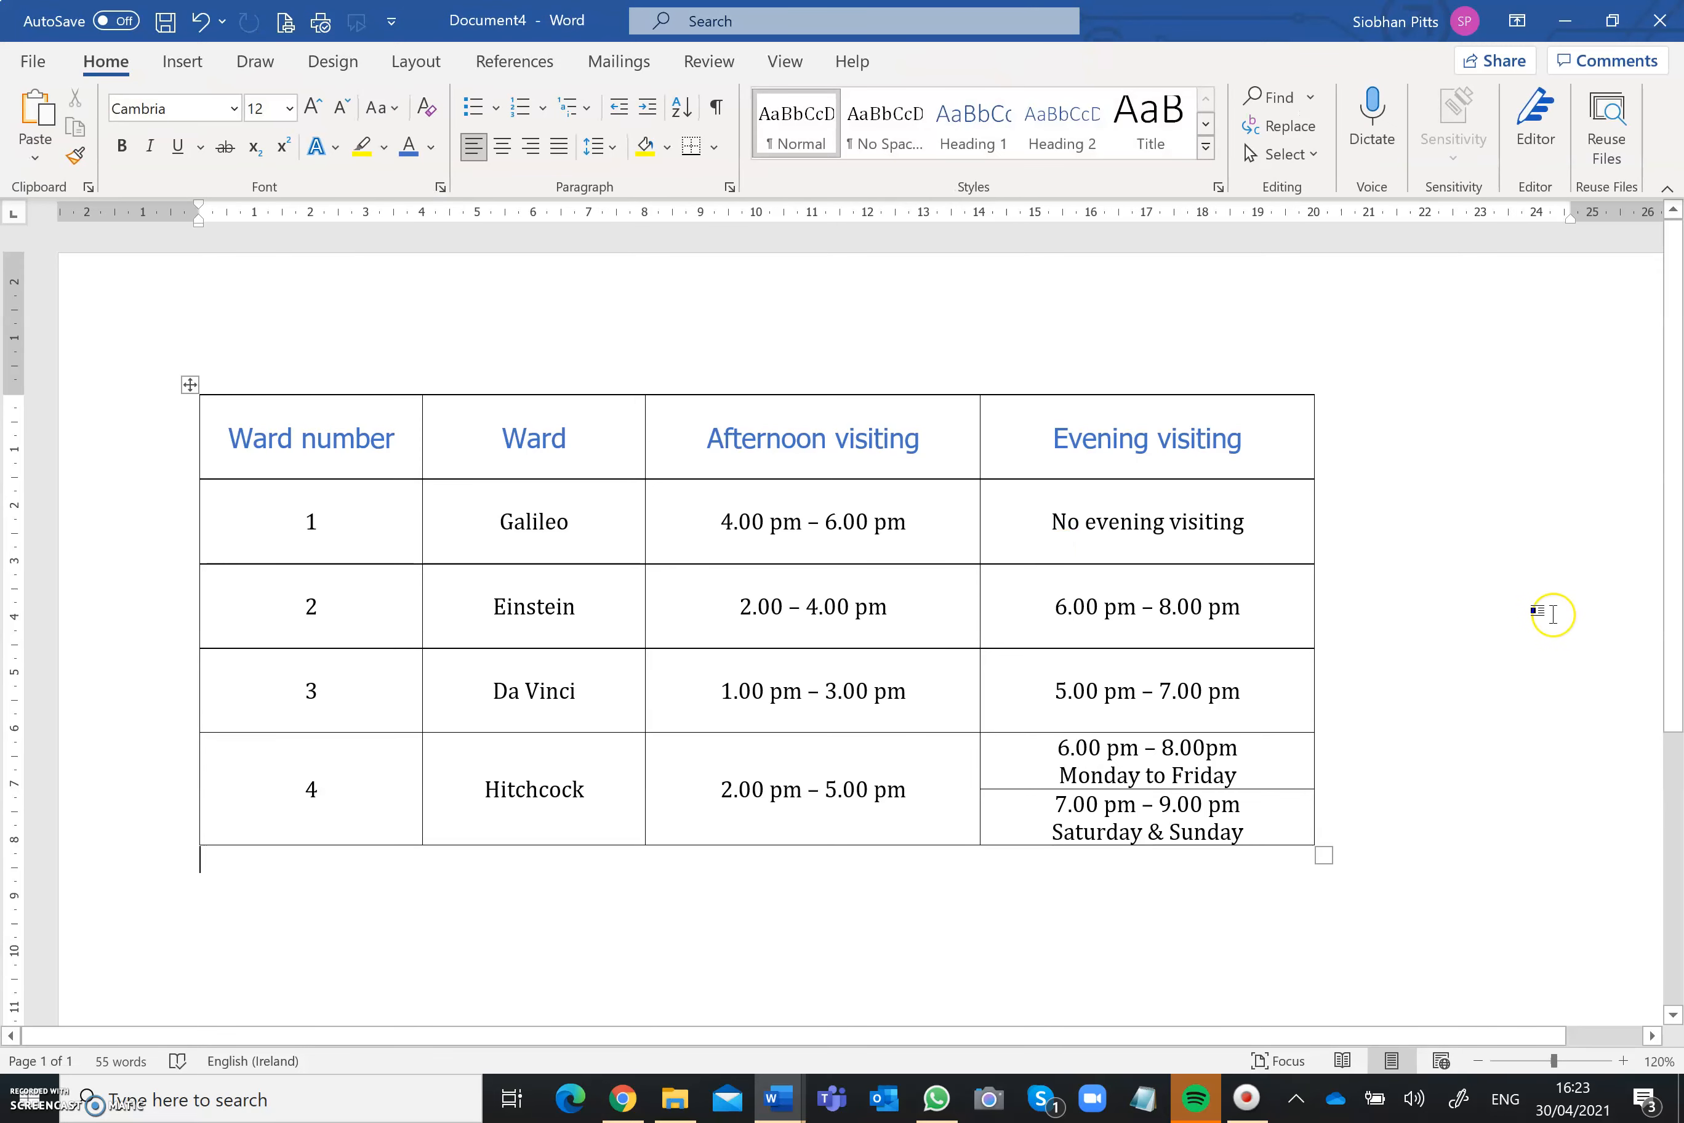
pyautogui.click(1552, 613)
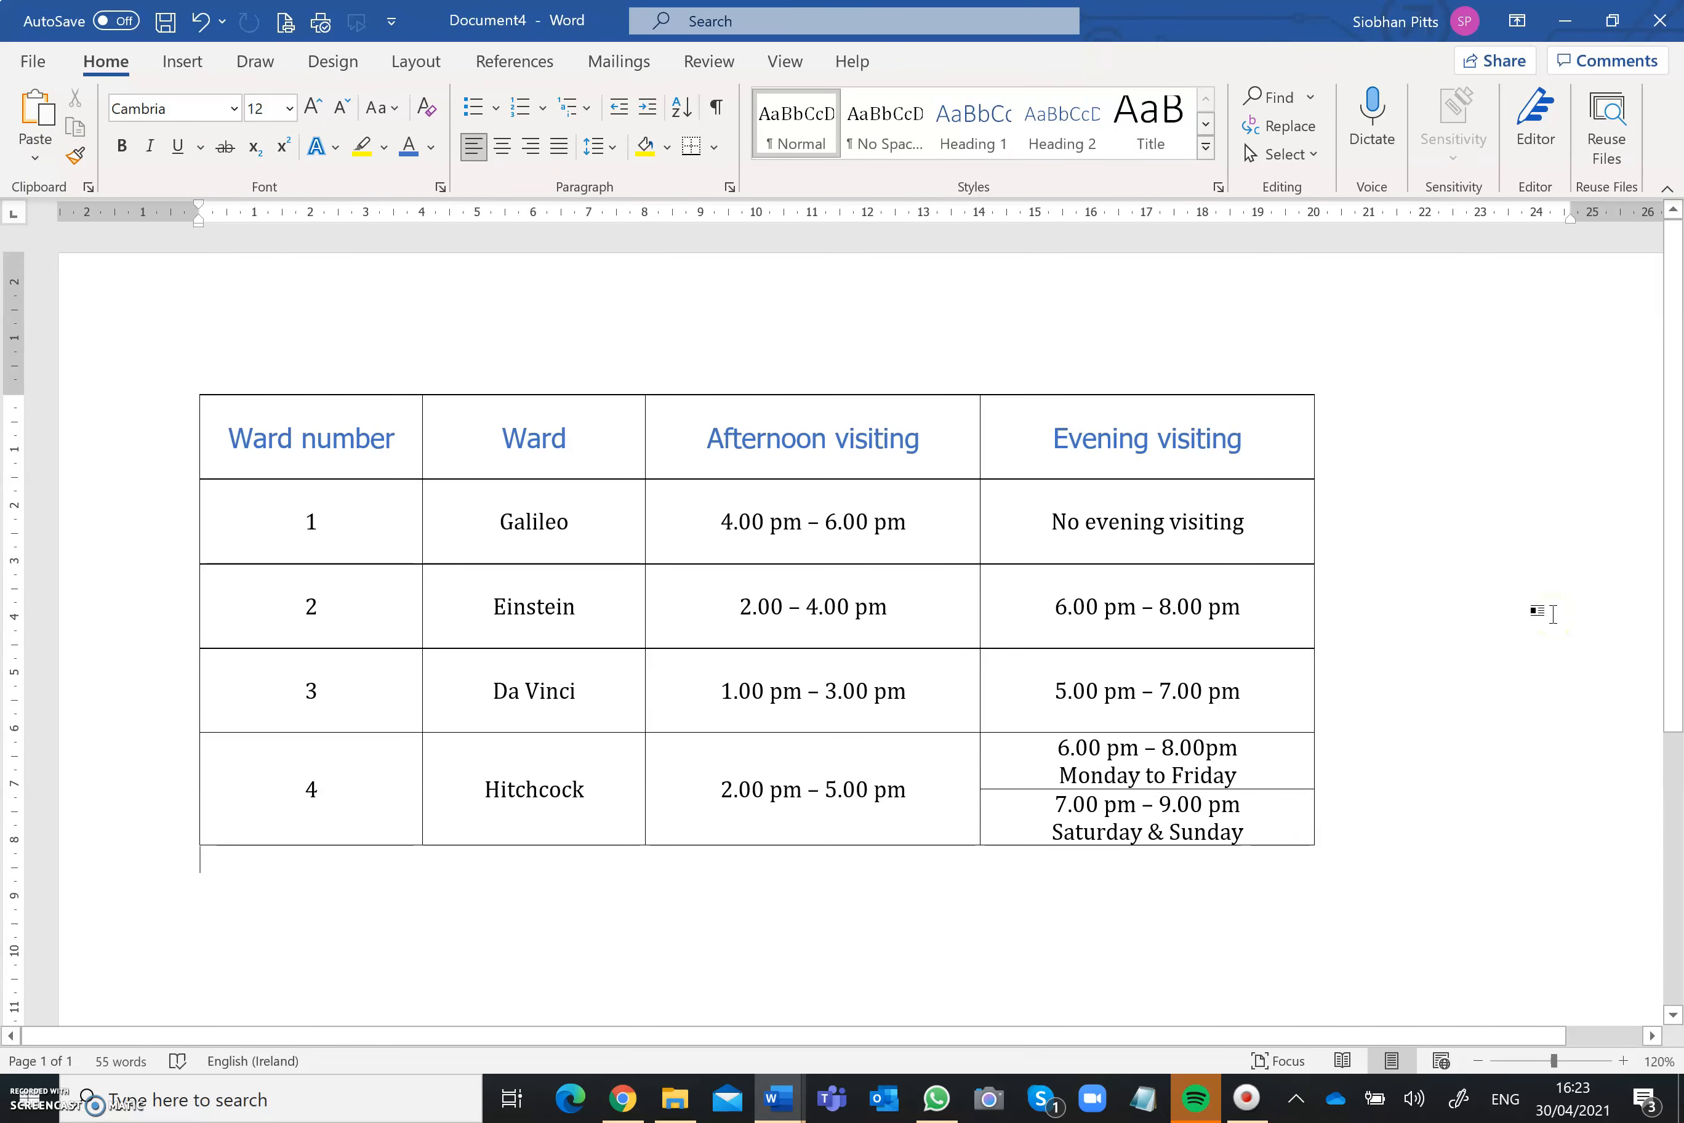
pyautogui.hotkey('ctrl', 'z')
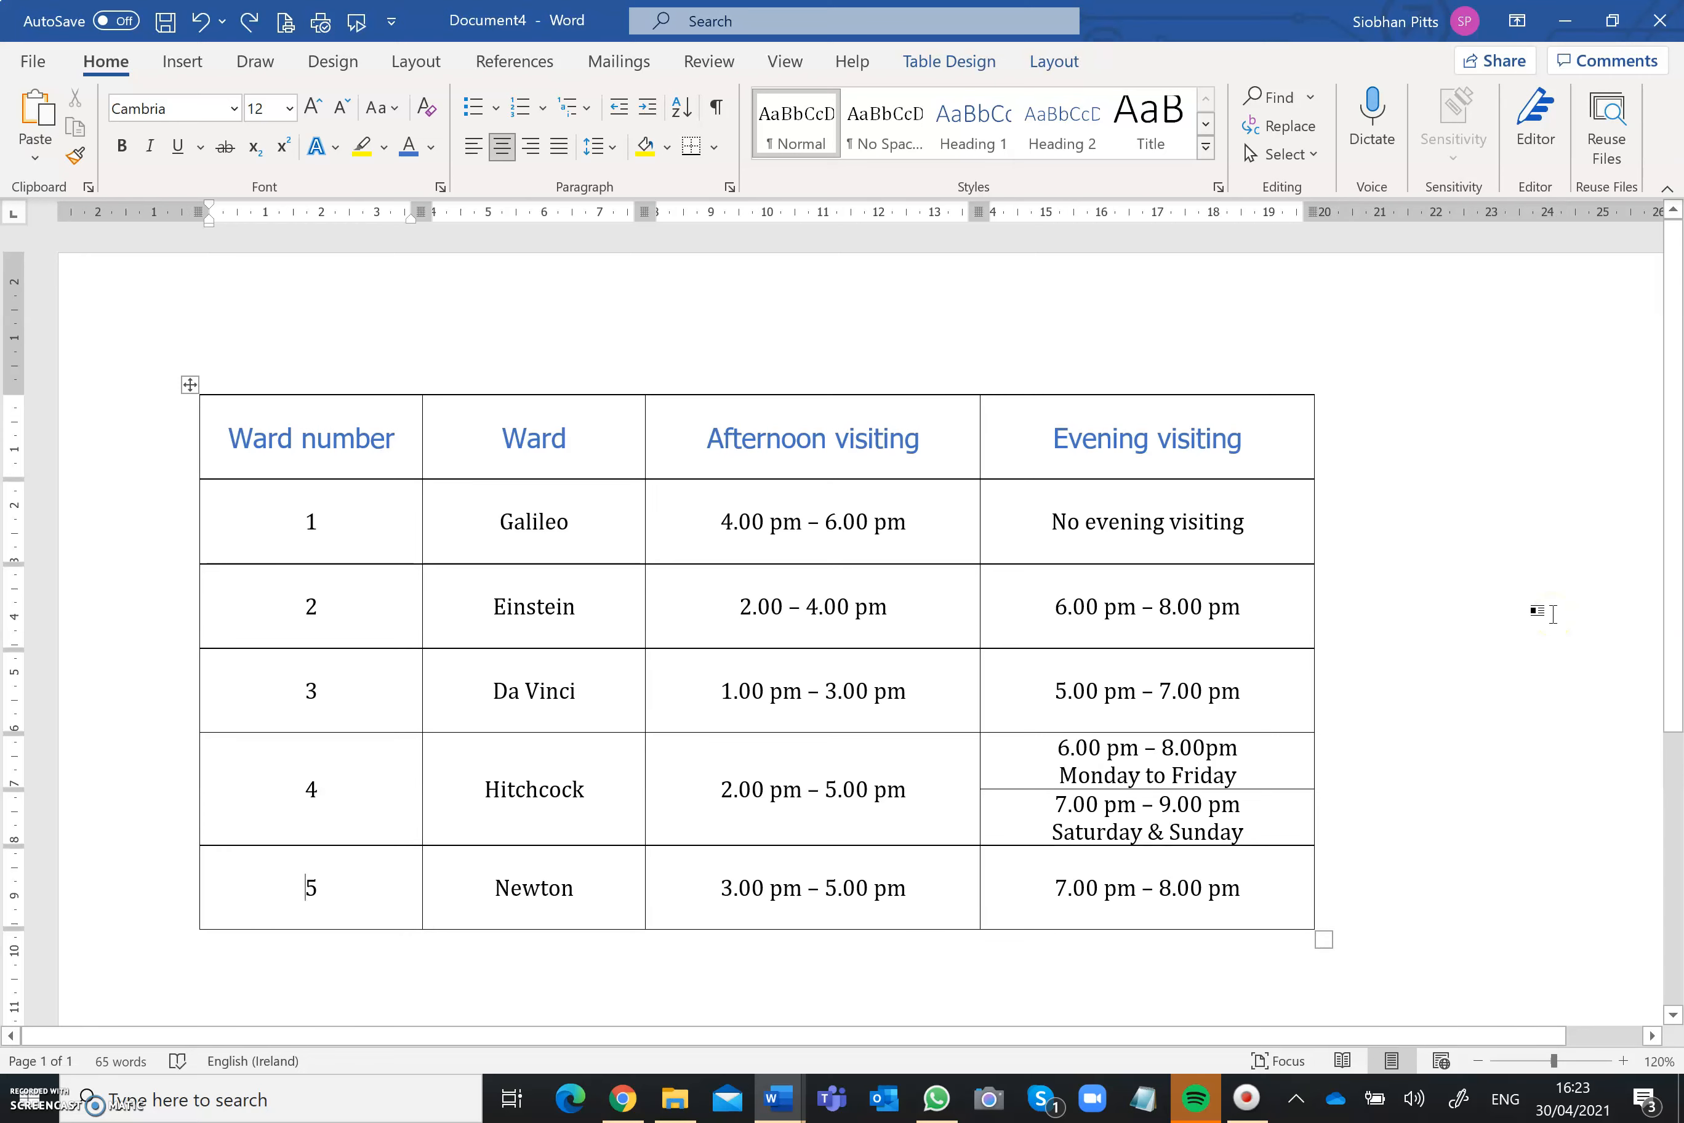
pyautogui.click(1529, 684)
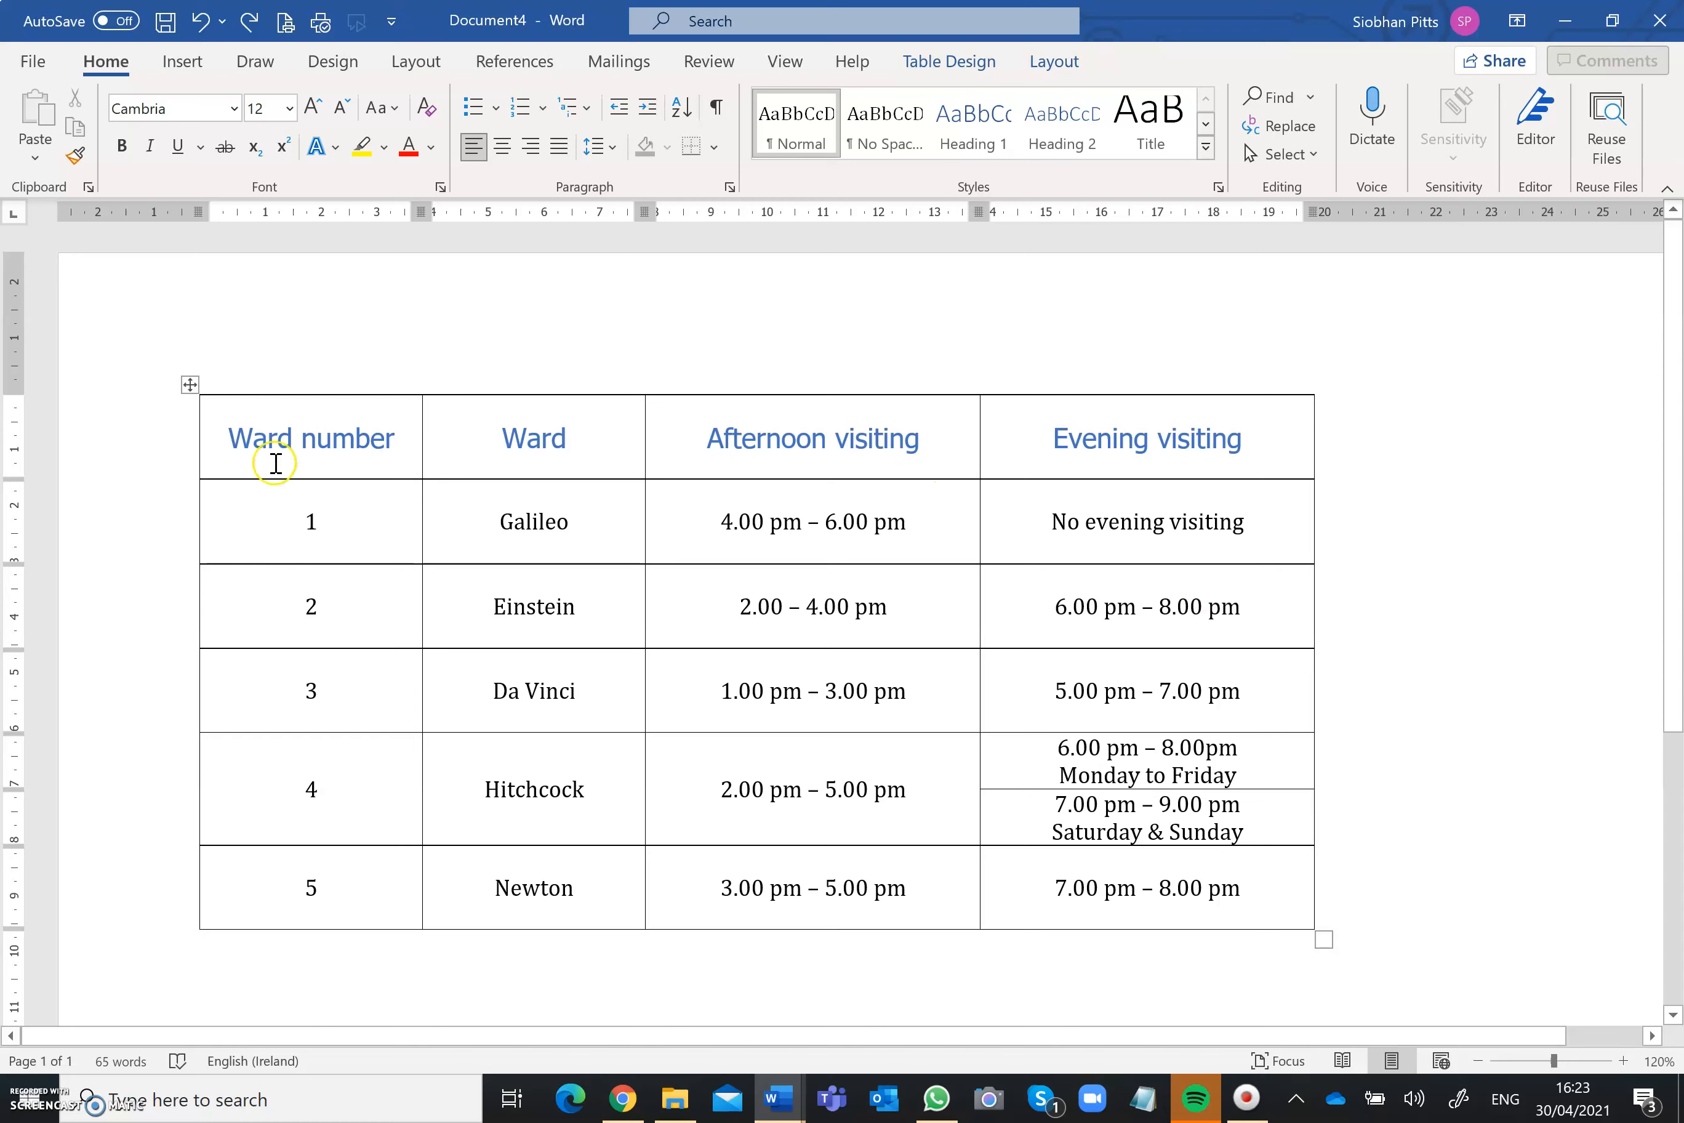
# Step: Insert a row above the heading row and merge its cells into one cell across the table
pyautogui.click(232, 444)
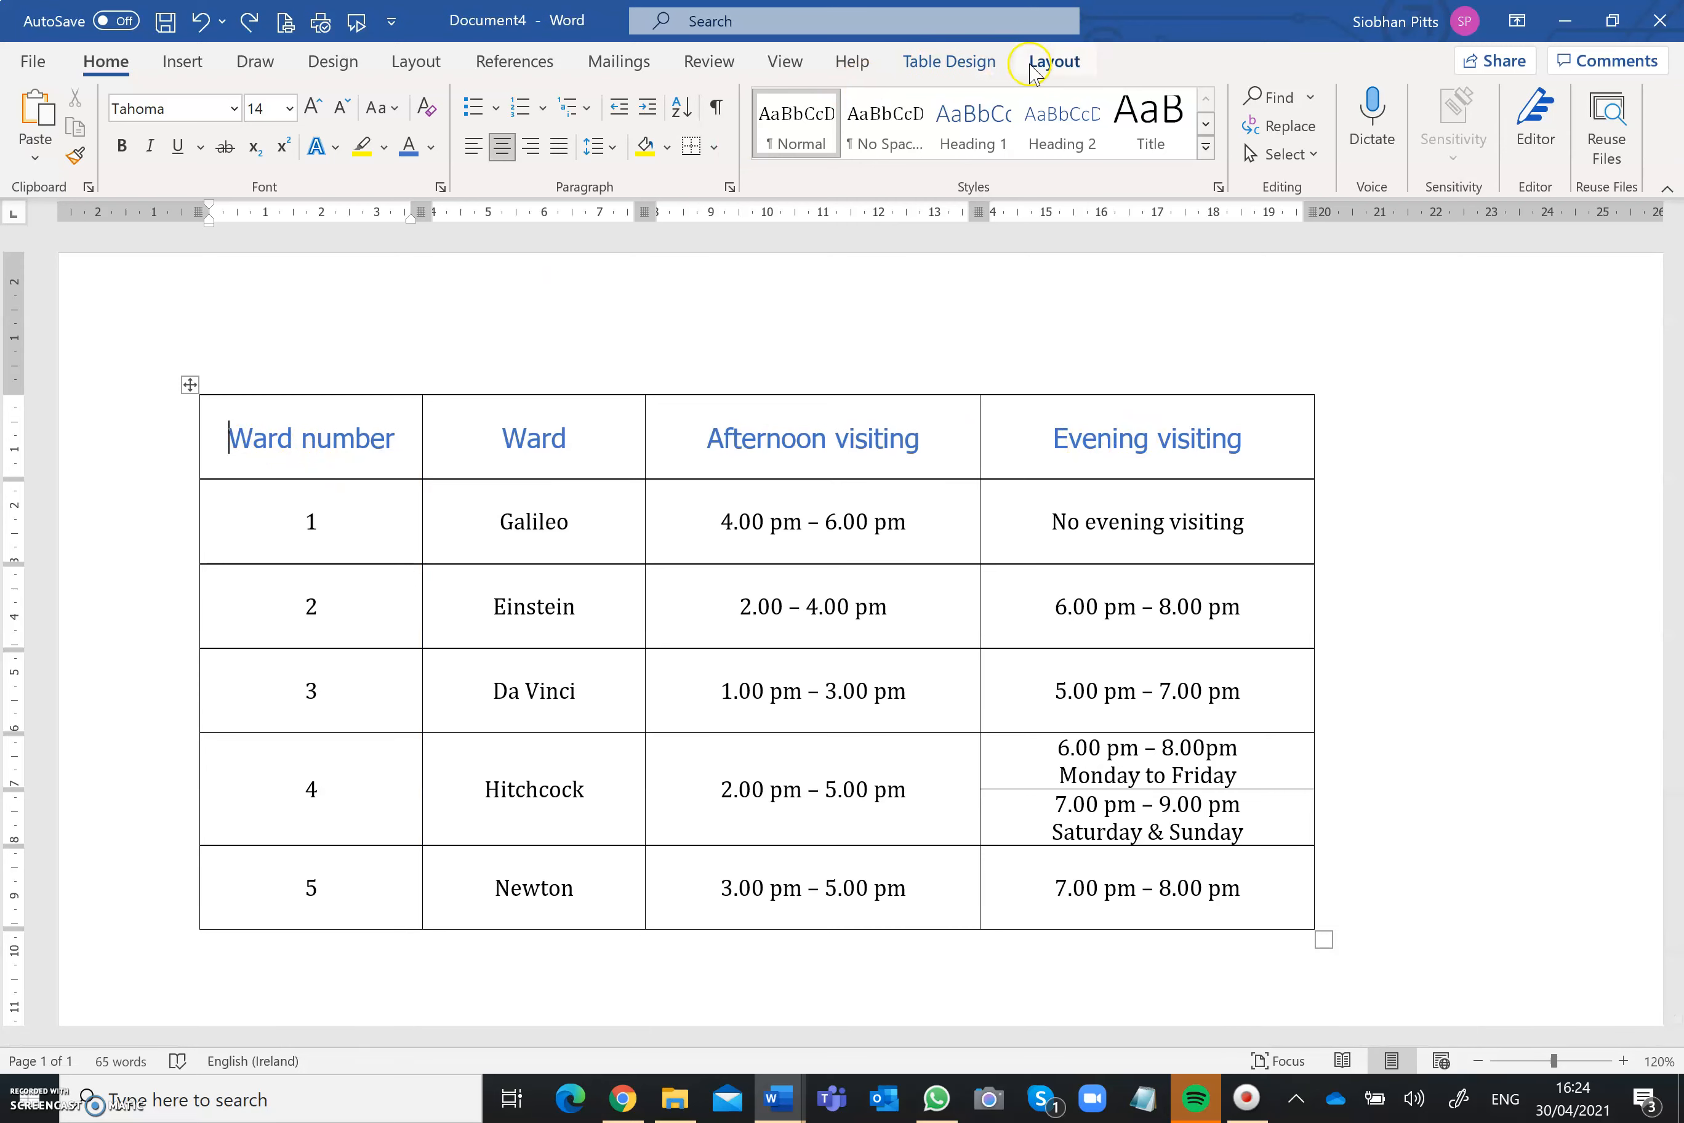
pyautogui.click(1030, 63)
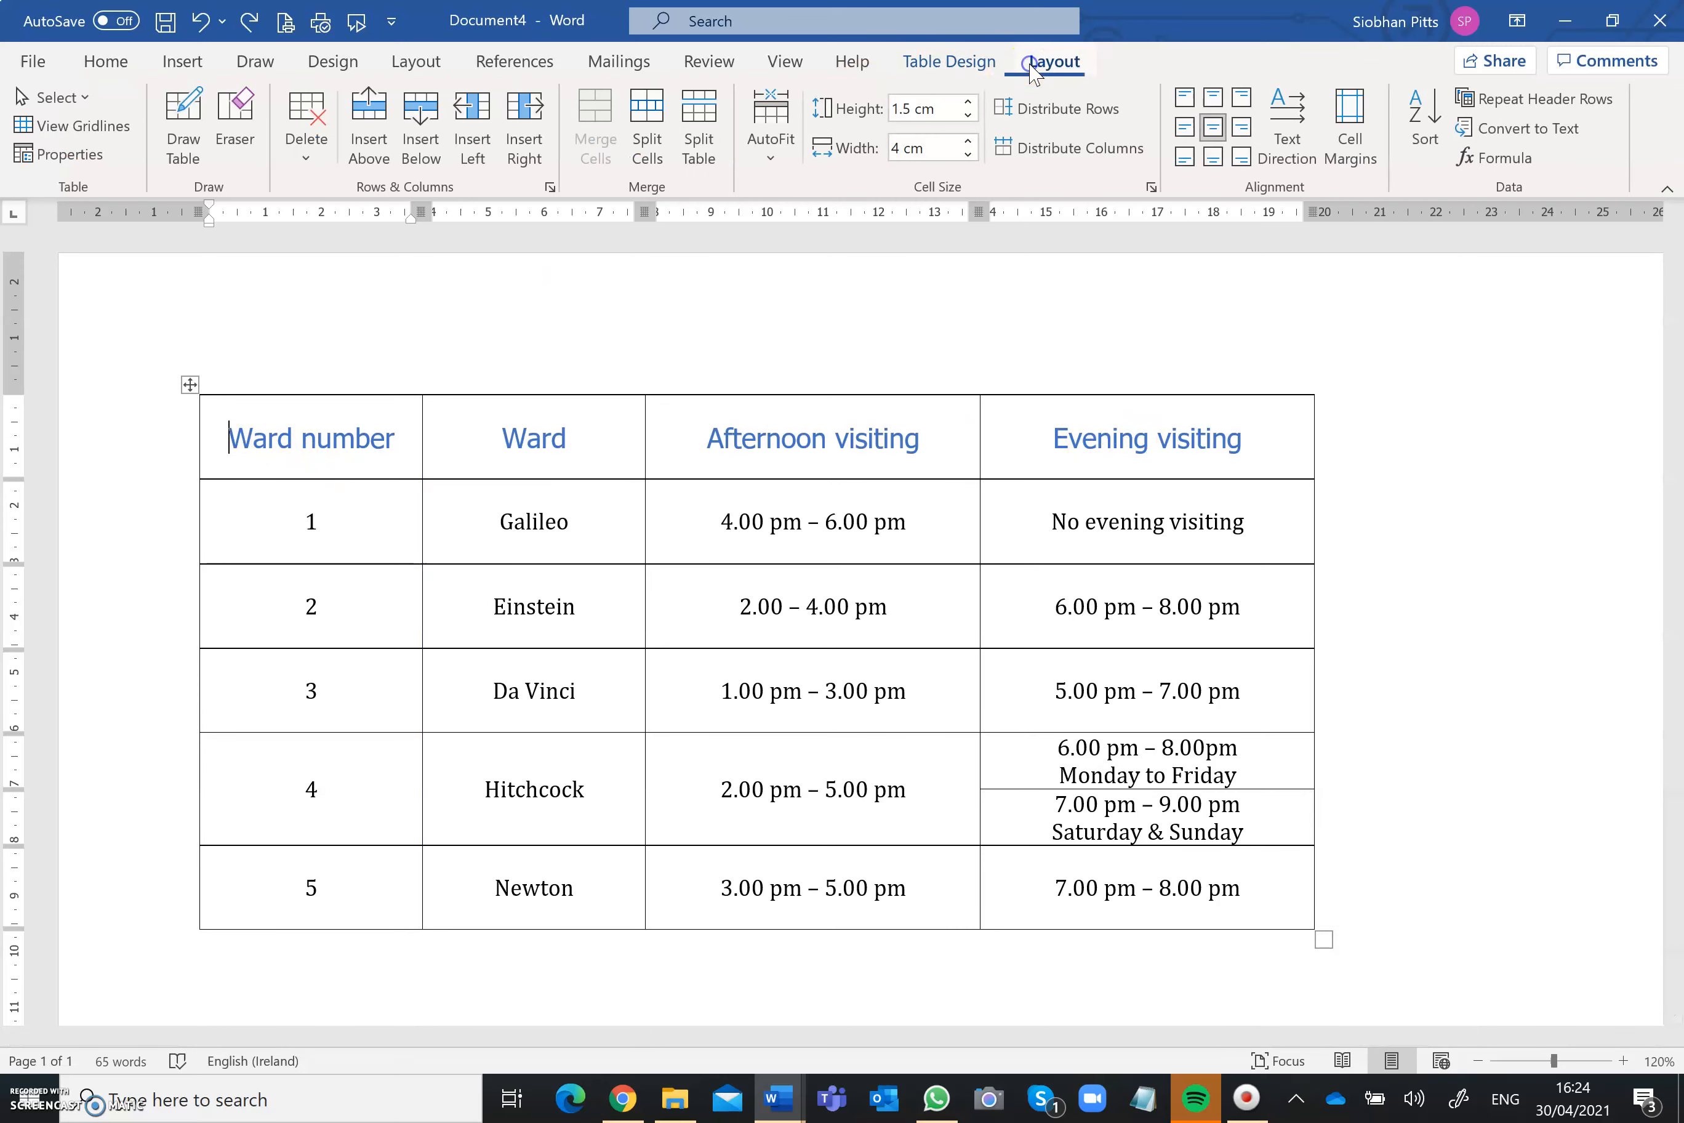
pyautogui.click(366, 129)
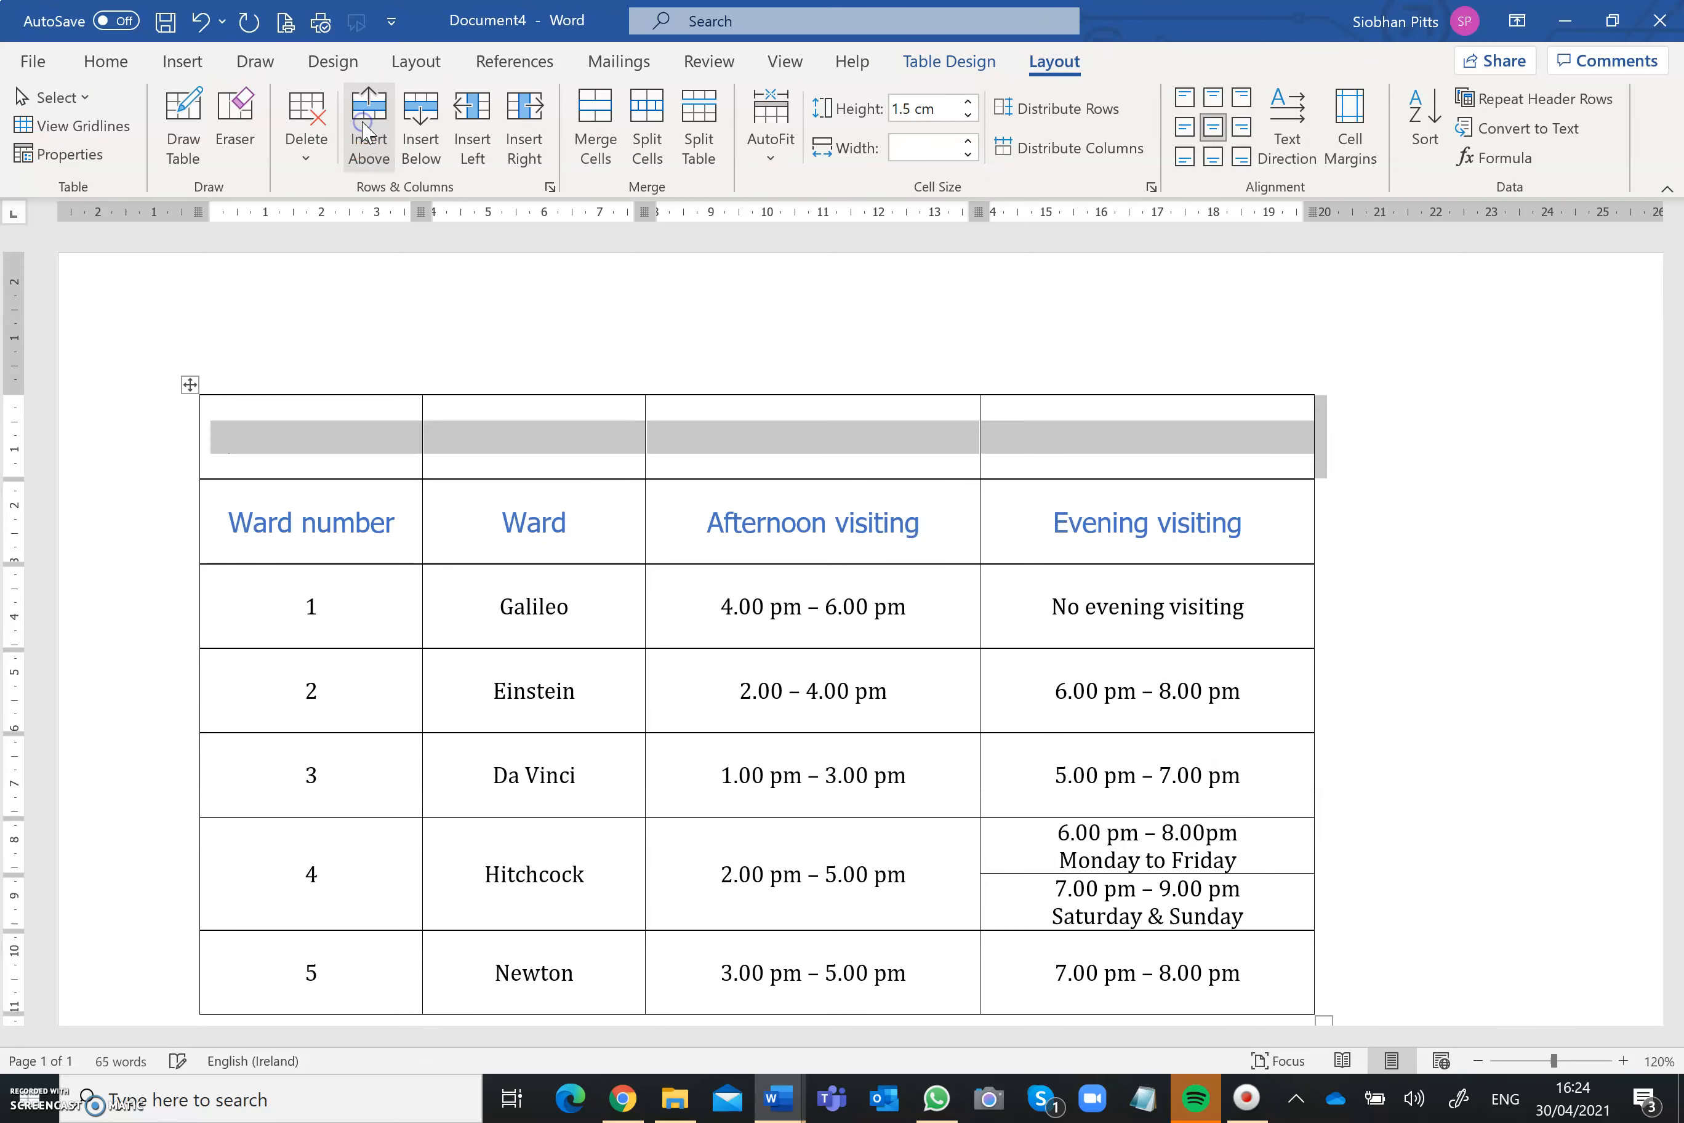
pyautogui.click(596, 115)
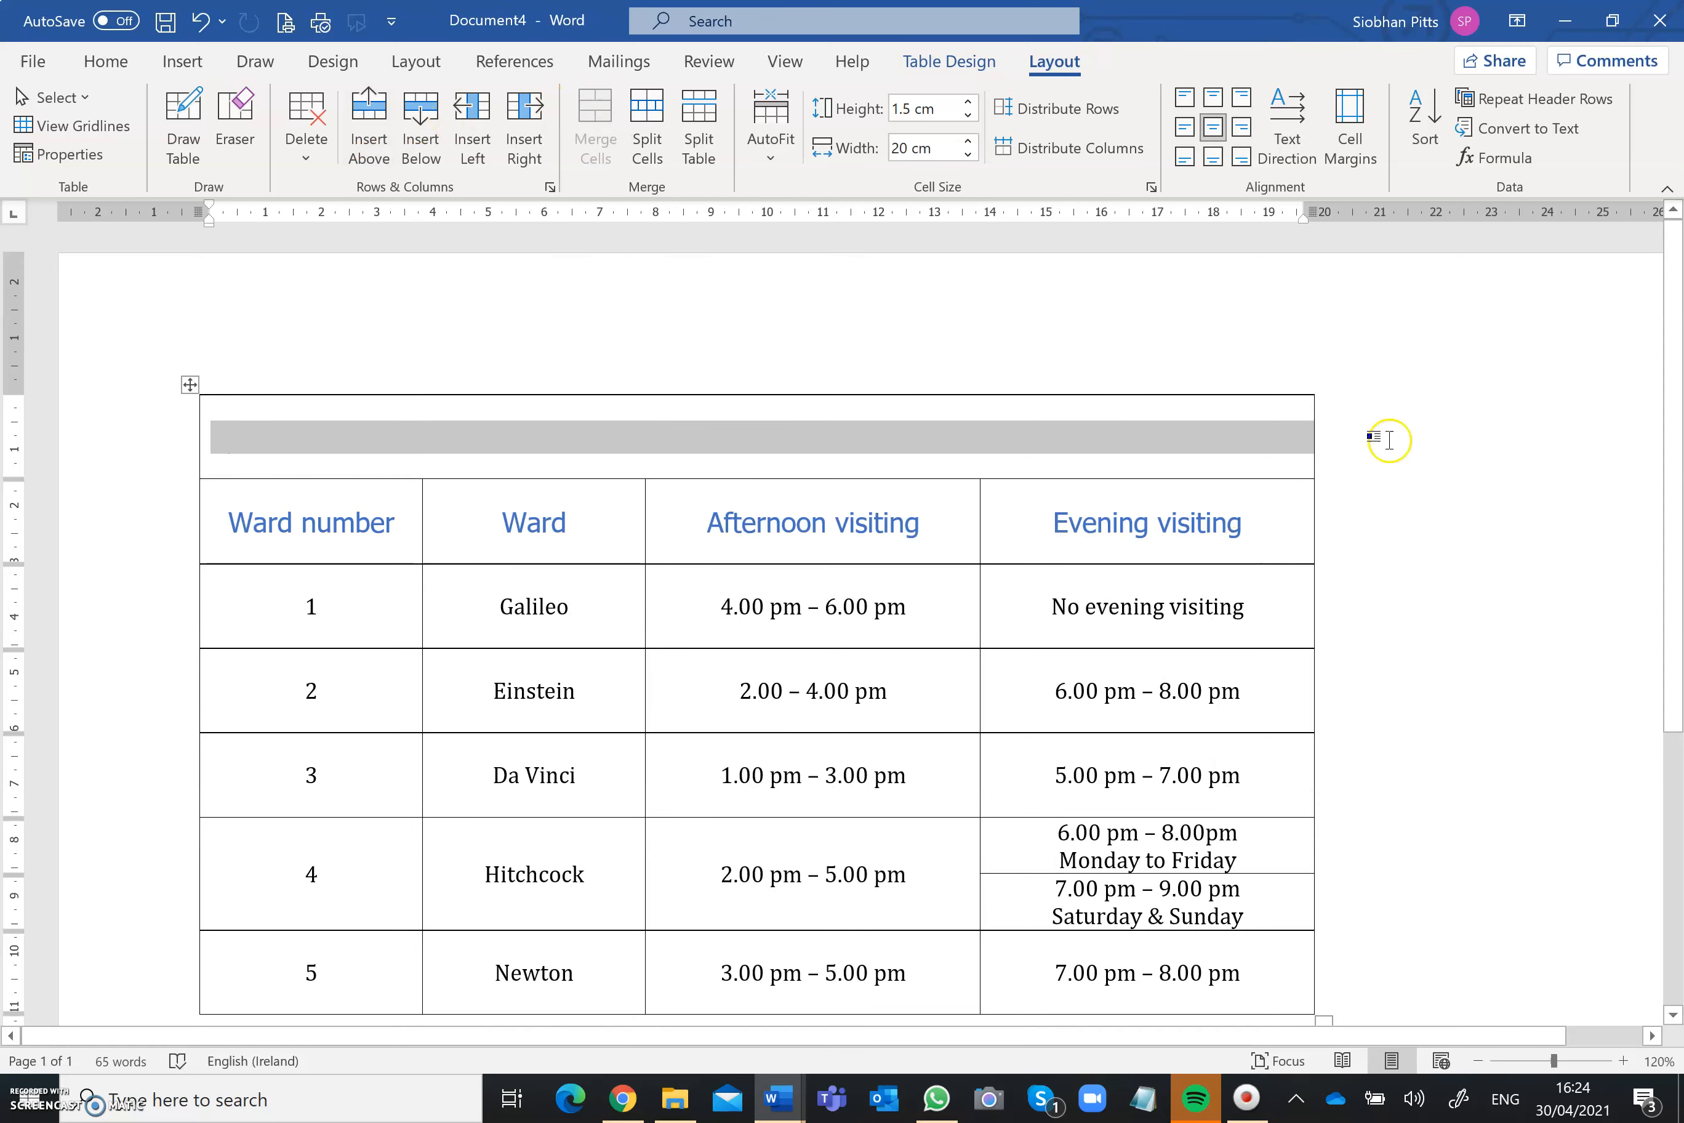
# Step: Enter Community Nursing Home in the merged top row of the table
pyautogui.click(1440, 379)
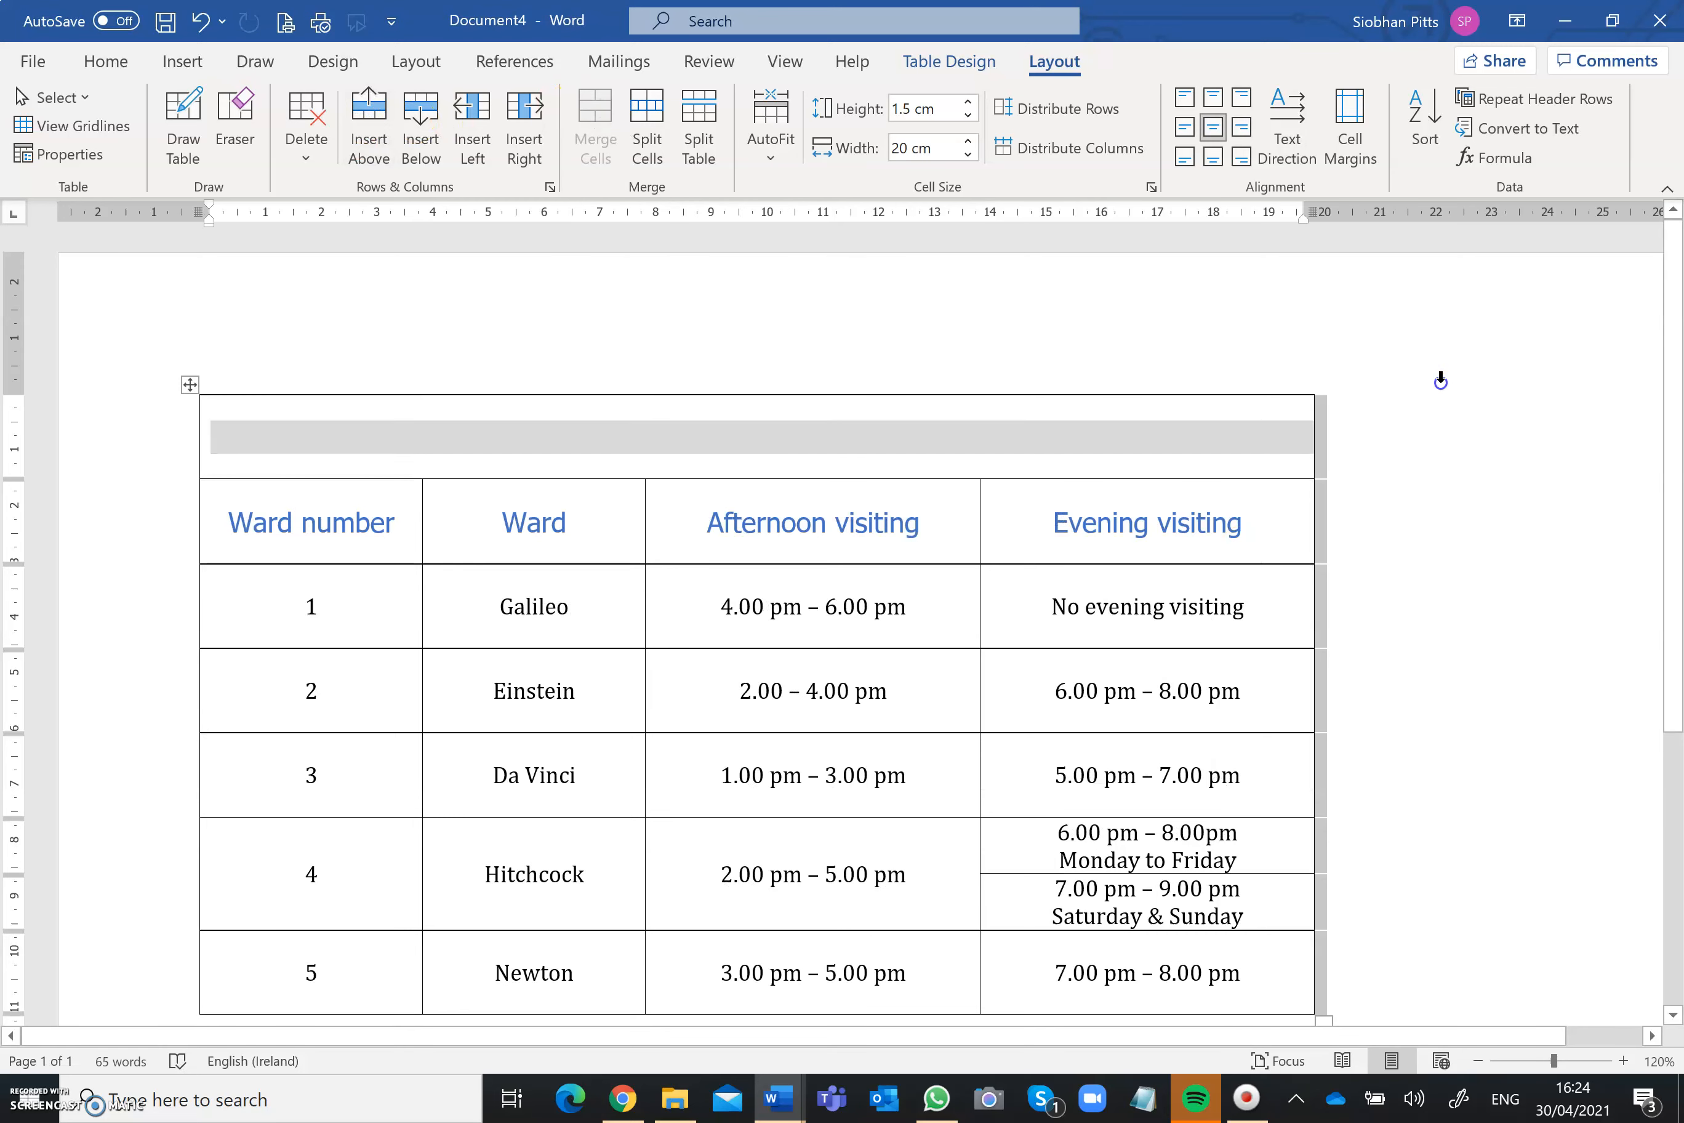
pyautogui.click(756, 439)
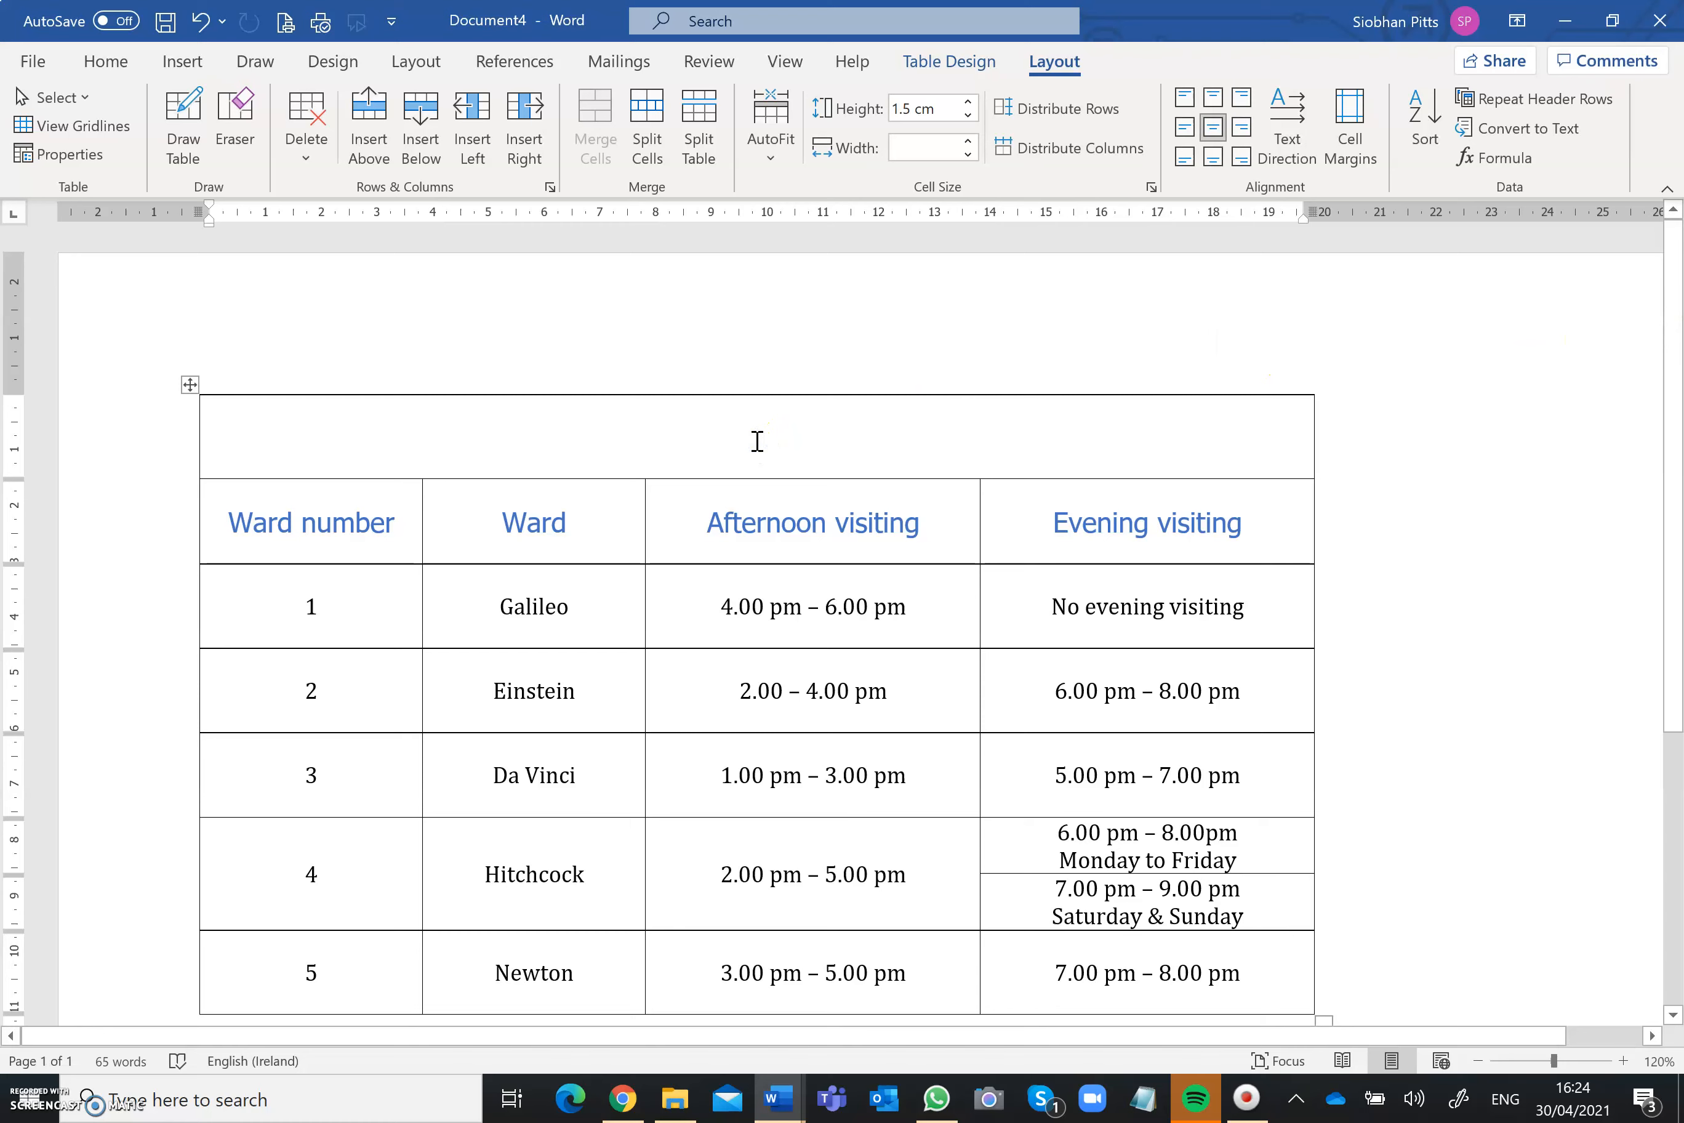
pyautogui.write('Community ')
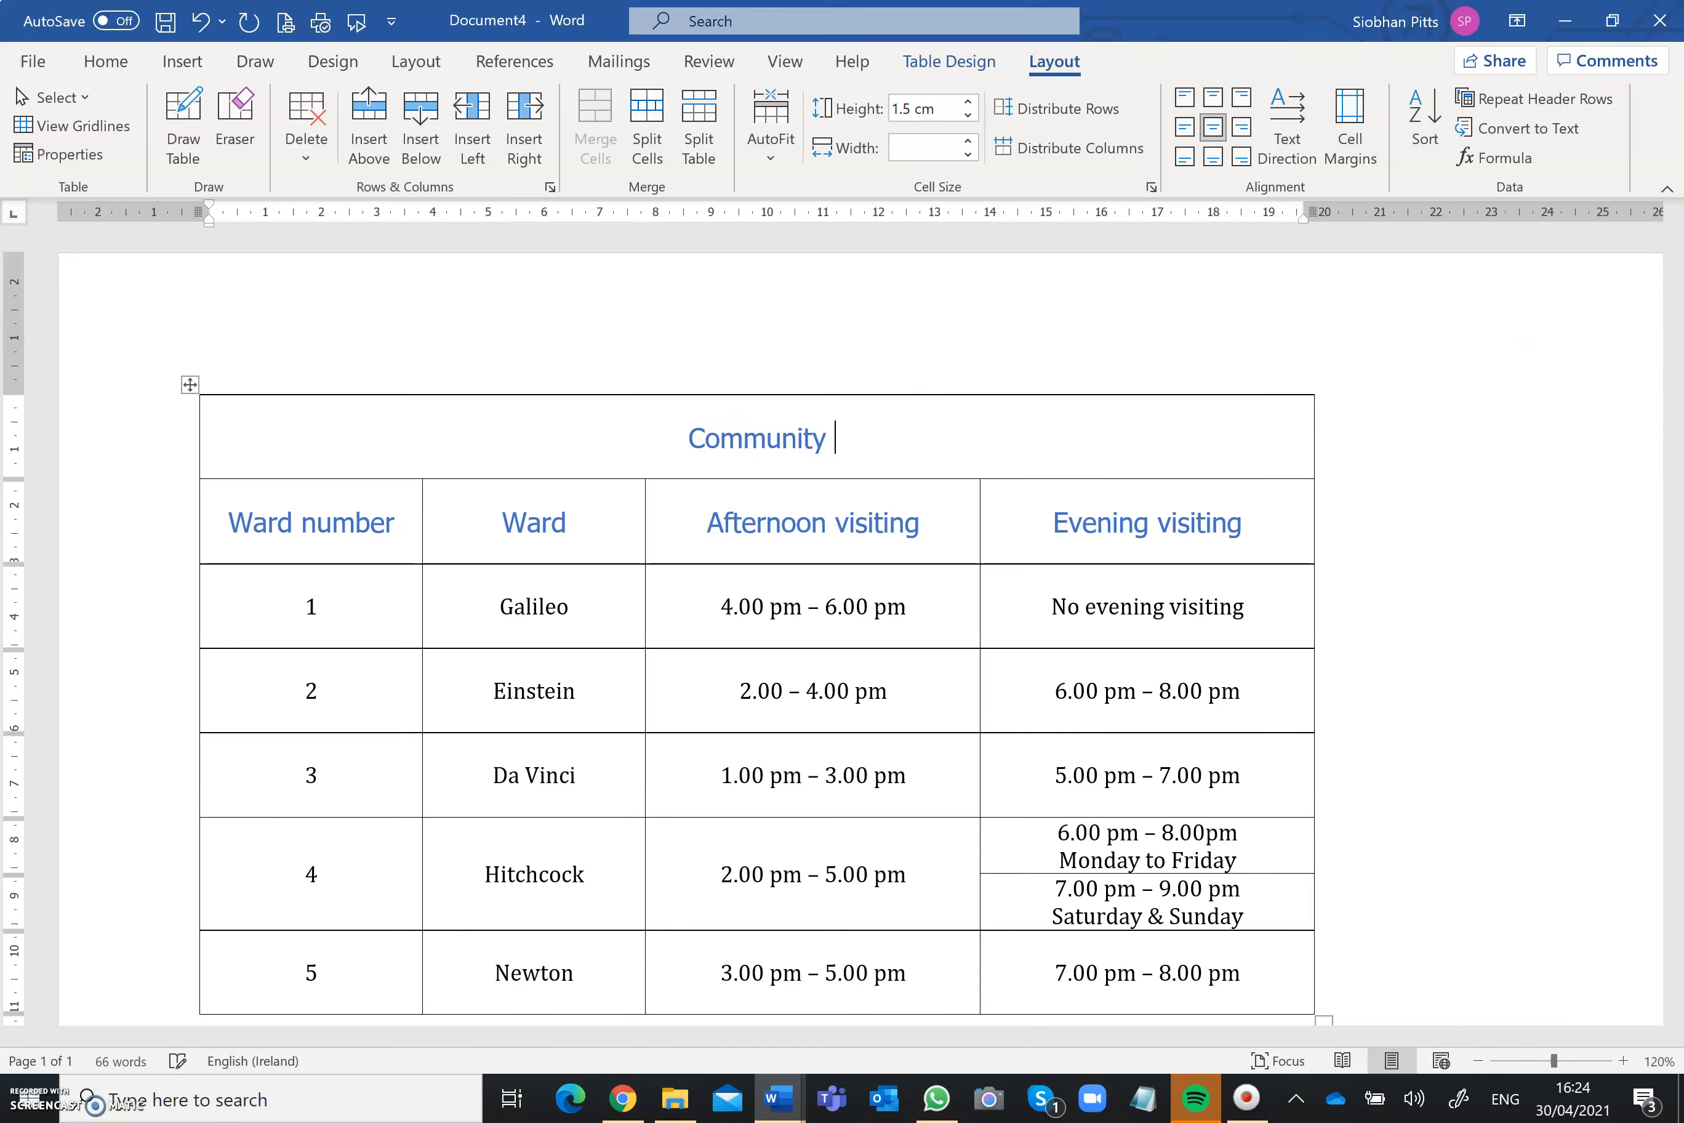
pyautogui.write('N')
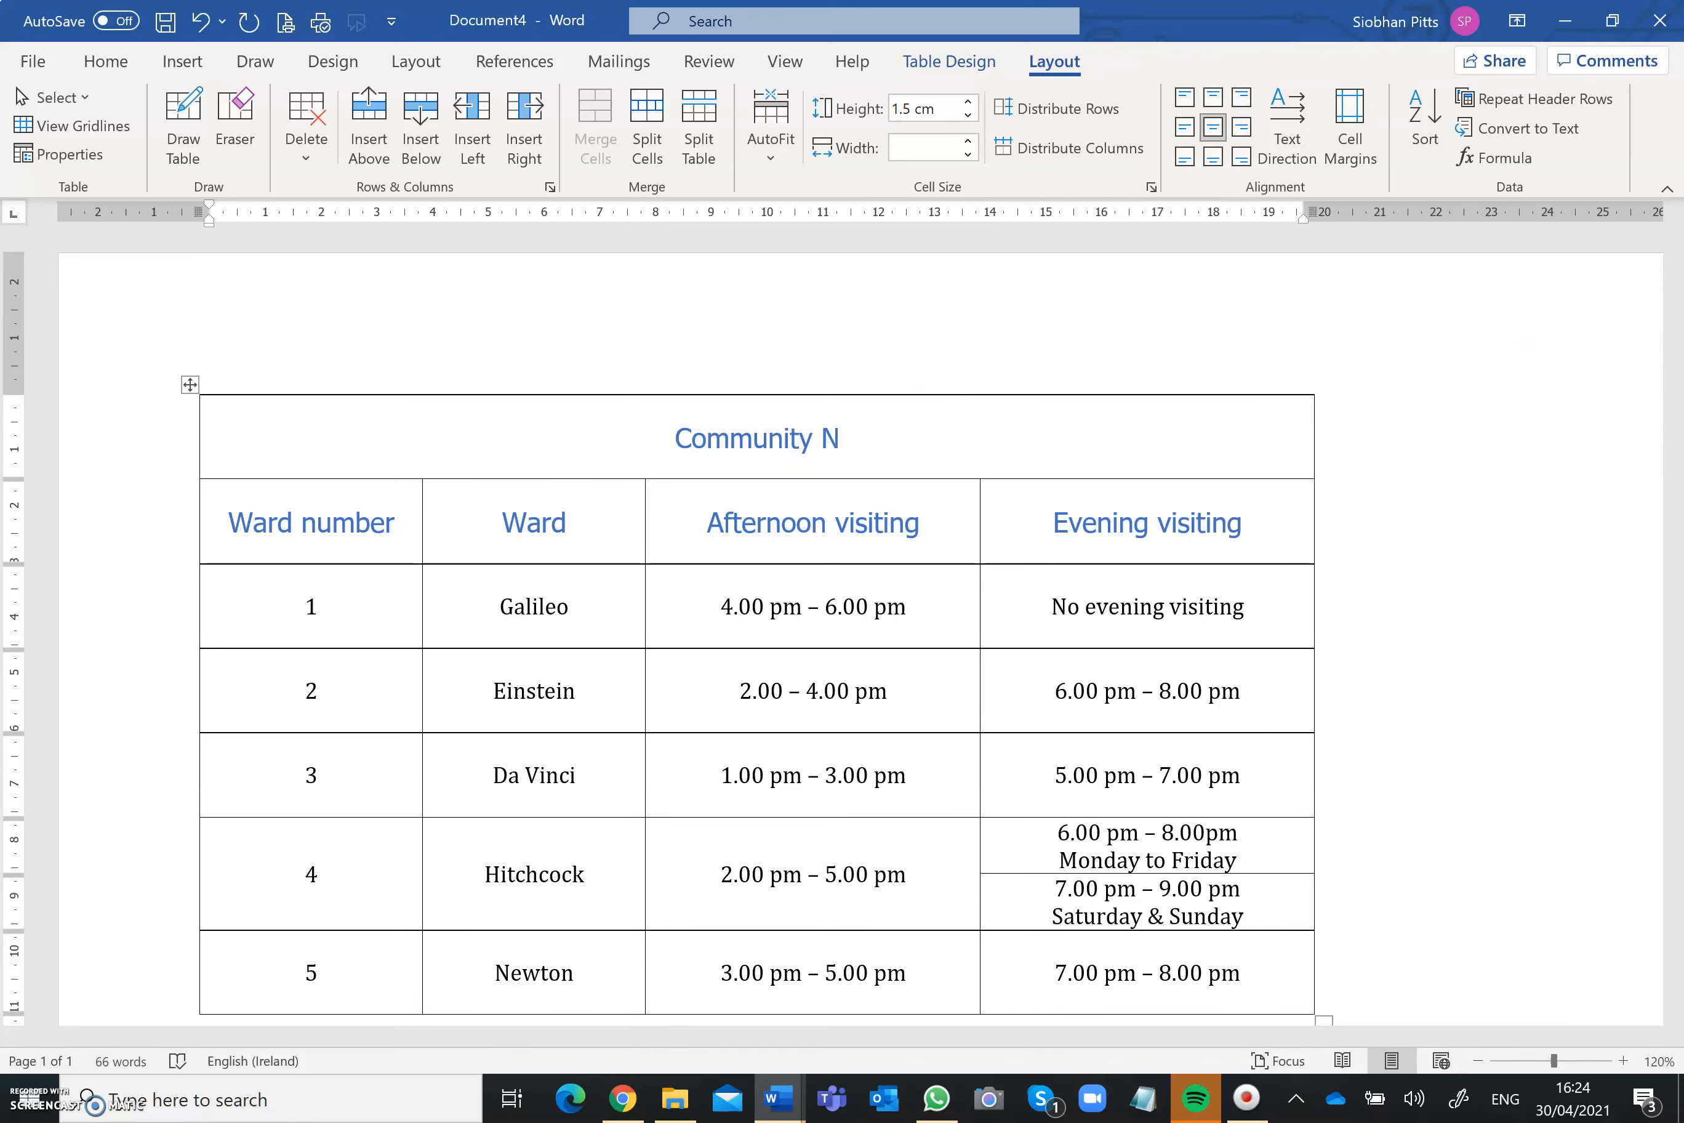
pyautogui.write('ursing Home')
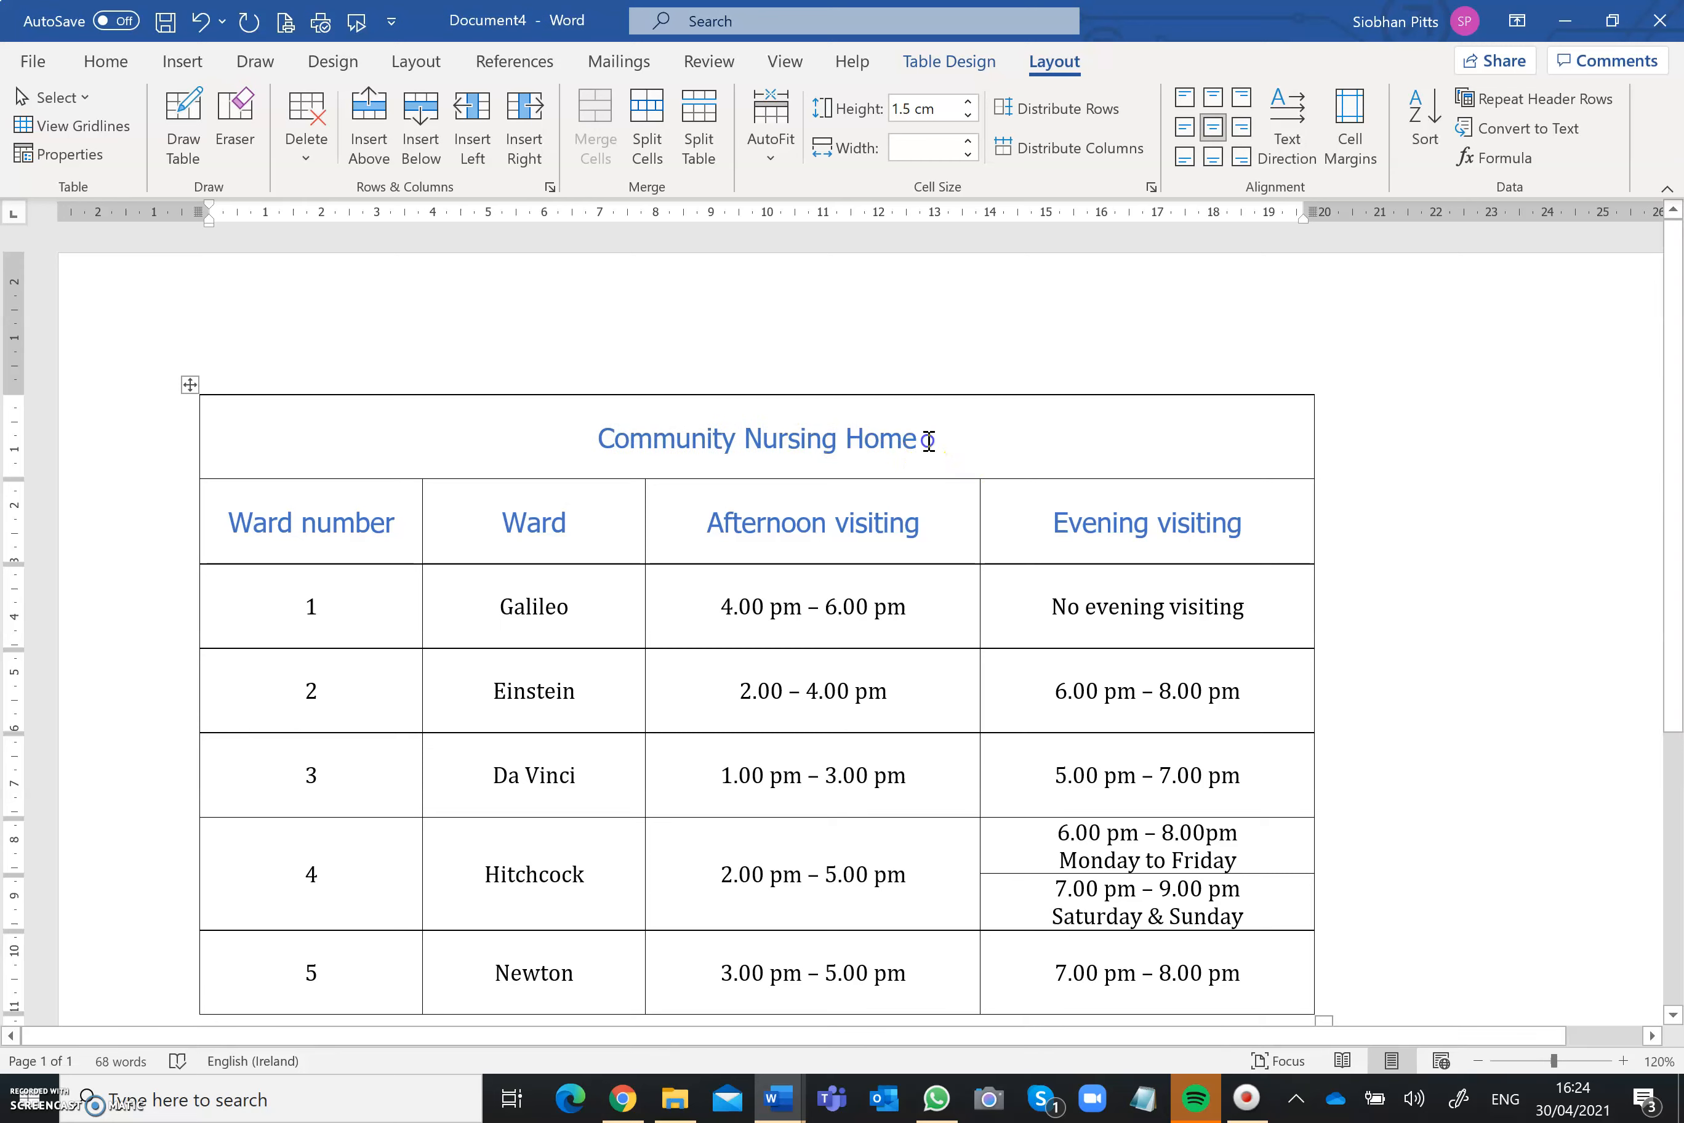
# Step: Format the Community Nursing Home title in Arial at 18 pt
pyautogui.moveTo(932, 444); pyautogui.dragTo(628, 462)
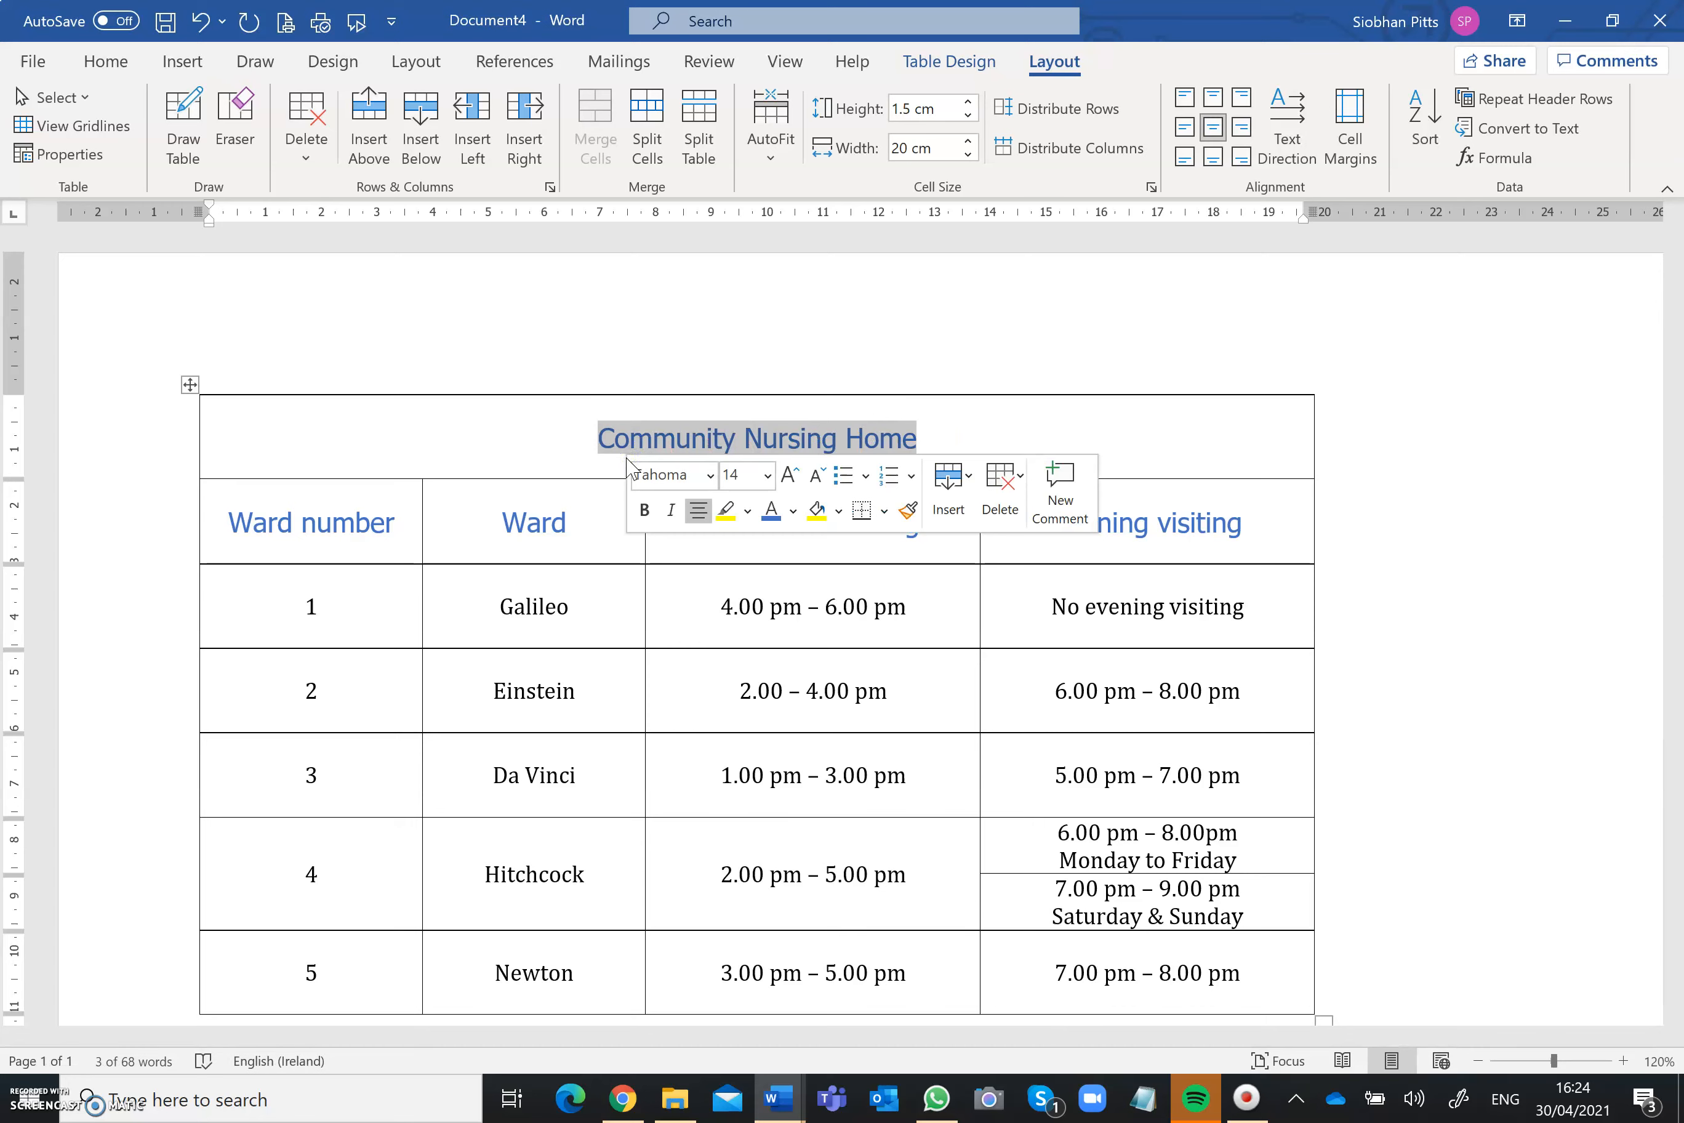
pyautogui.click(711, 475)
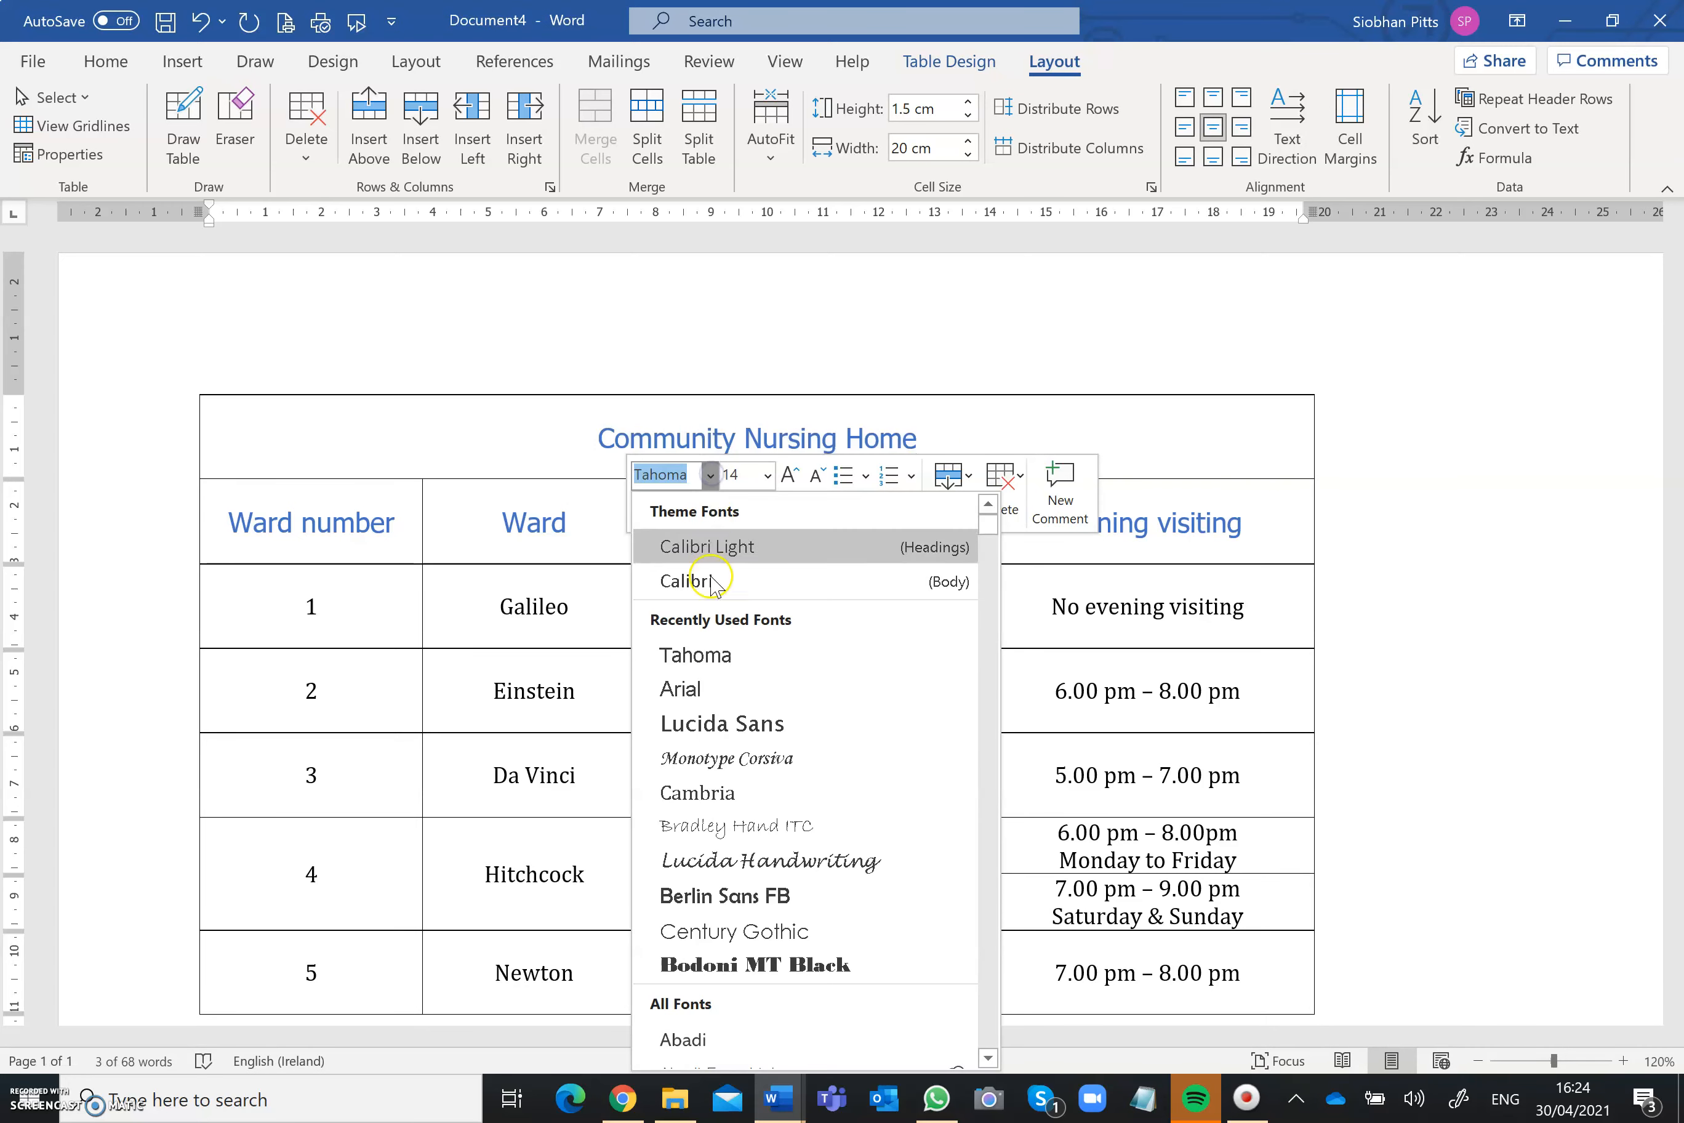
pyautogui.click(712, 691)
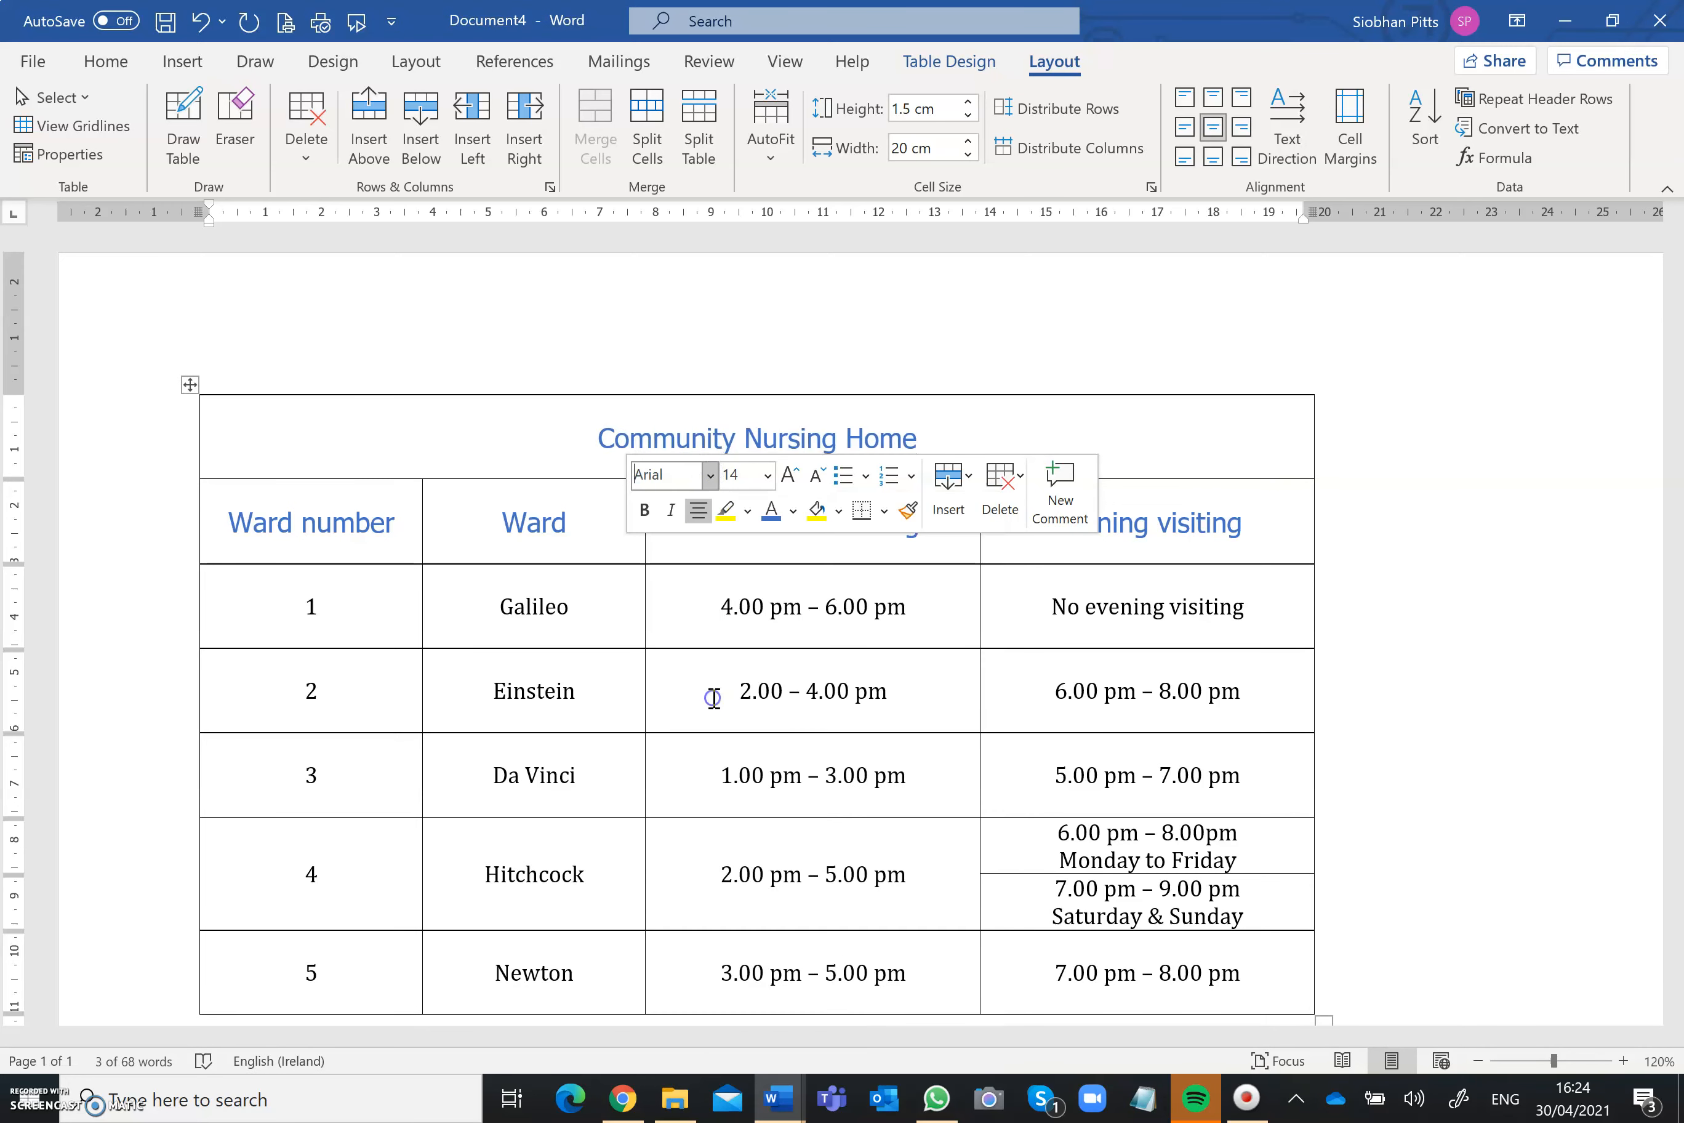
pyautogui.click(767, 475)
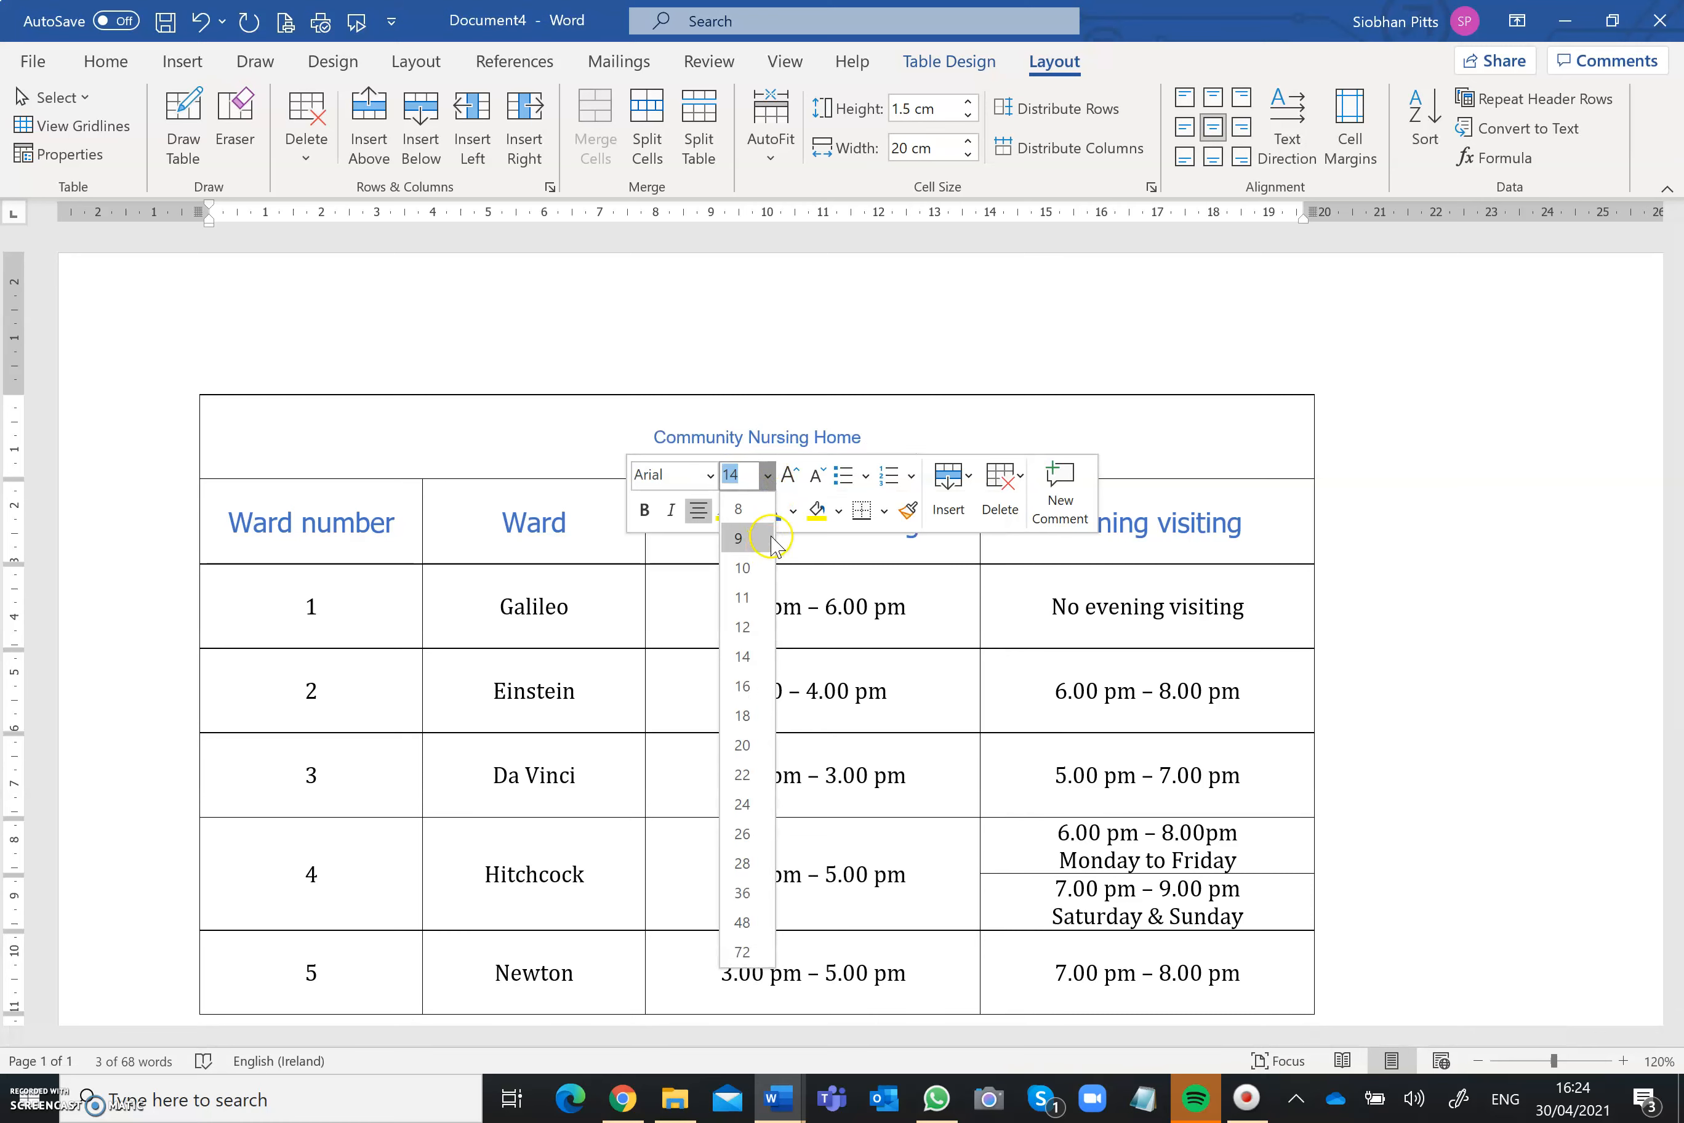
pyautogui.click(792, 478)
pyautogui.click(793, 480)
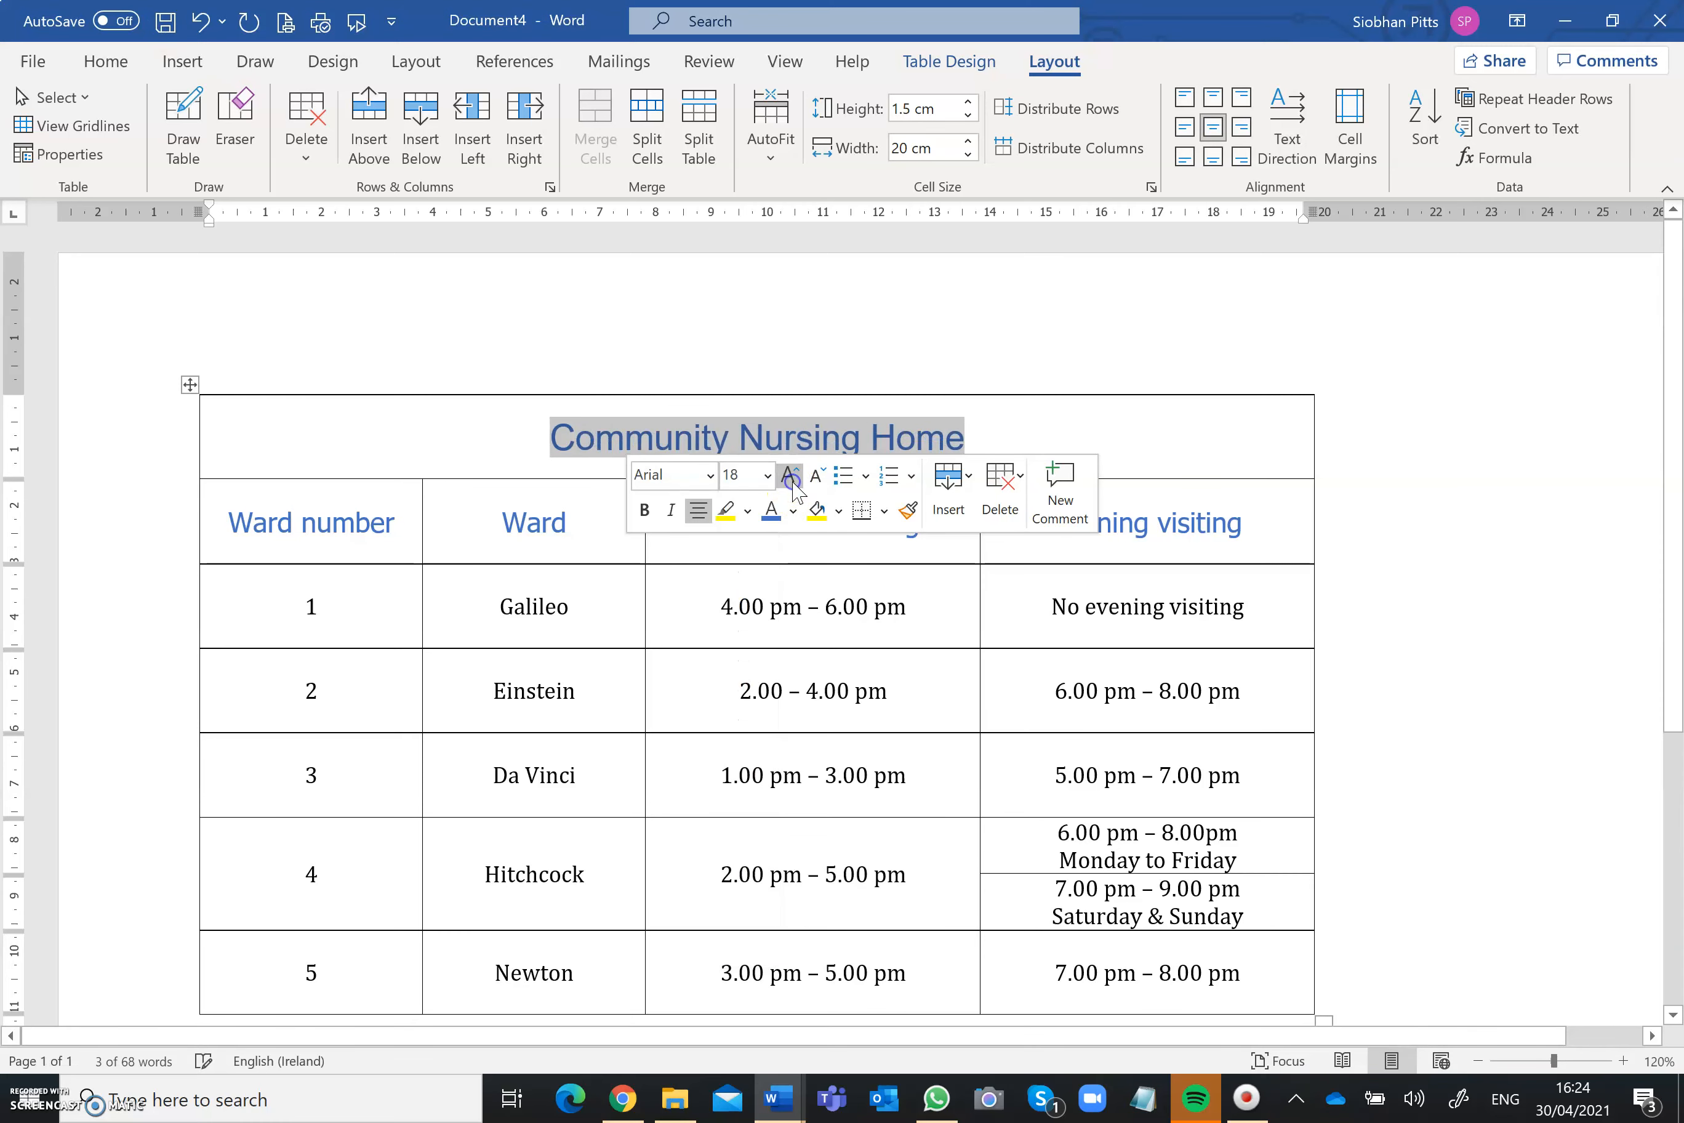
pyautogui.click(793, 479)
pyautogui.click(817, 476)
# Step: Colour the Community Nursing Home title dark orange and make it bold
pyautogui.click(818, 516)
pyautogui.click(793, 511)
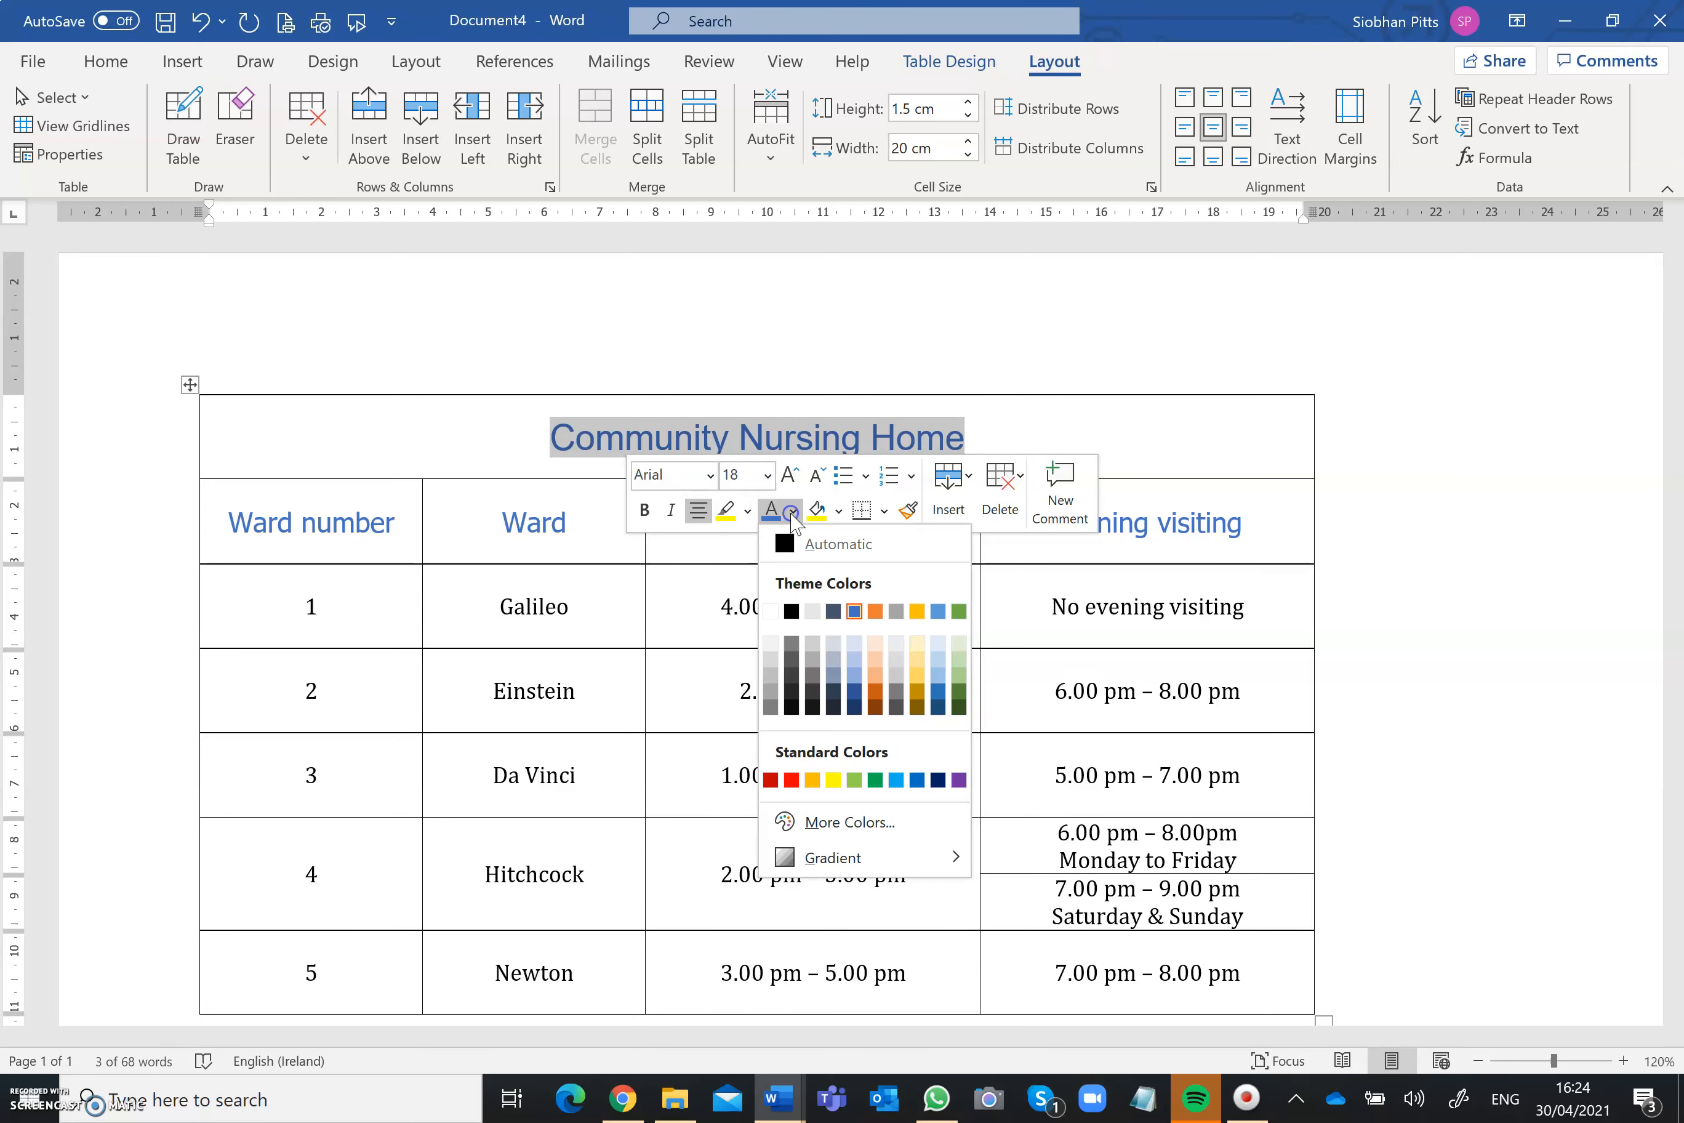
pyautogui.click(874, 692)
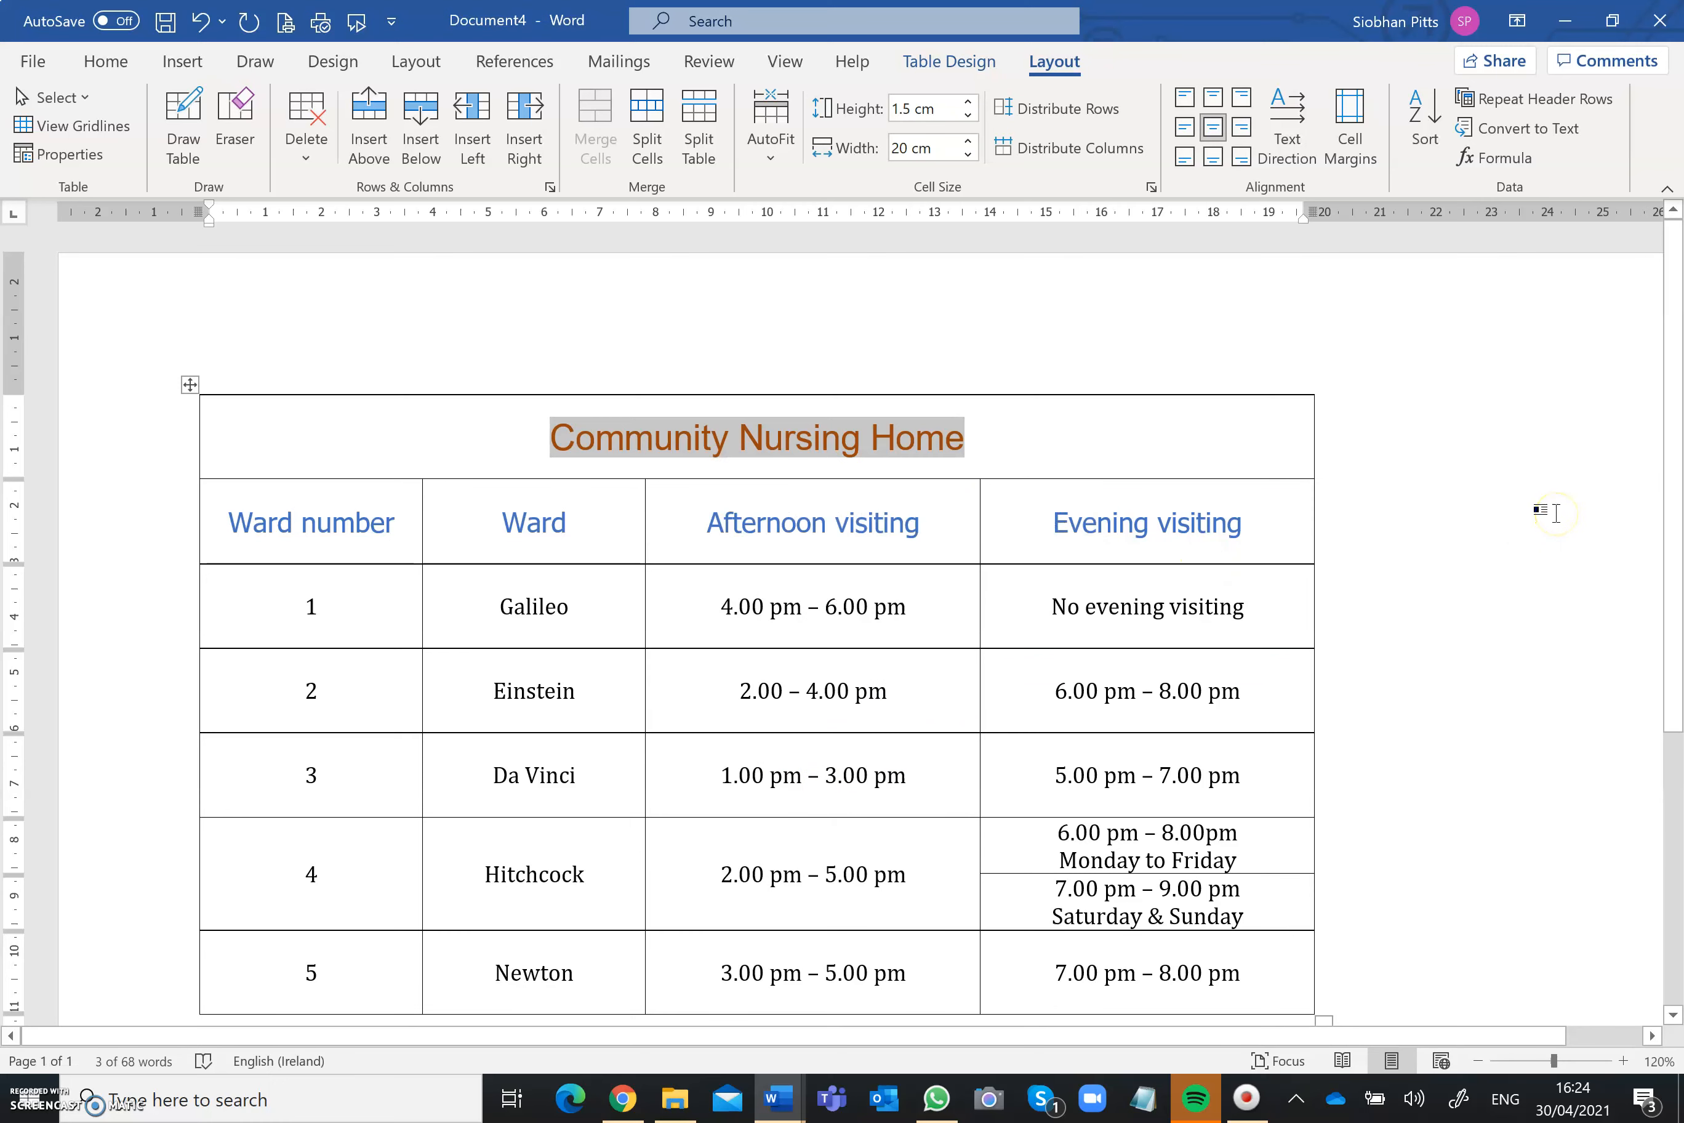
pyautogui.hotkey('ctrl', 'b')
pyautogui.click(1526, 471)
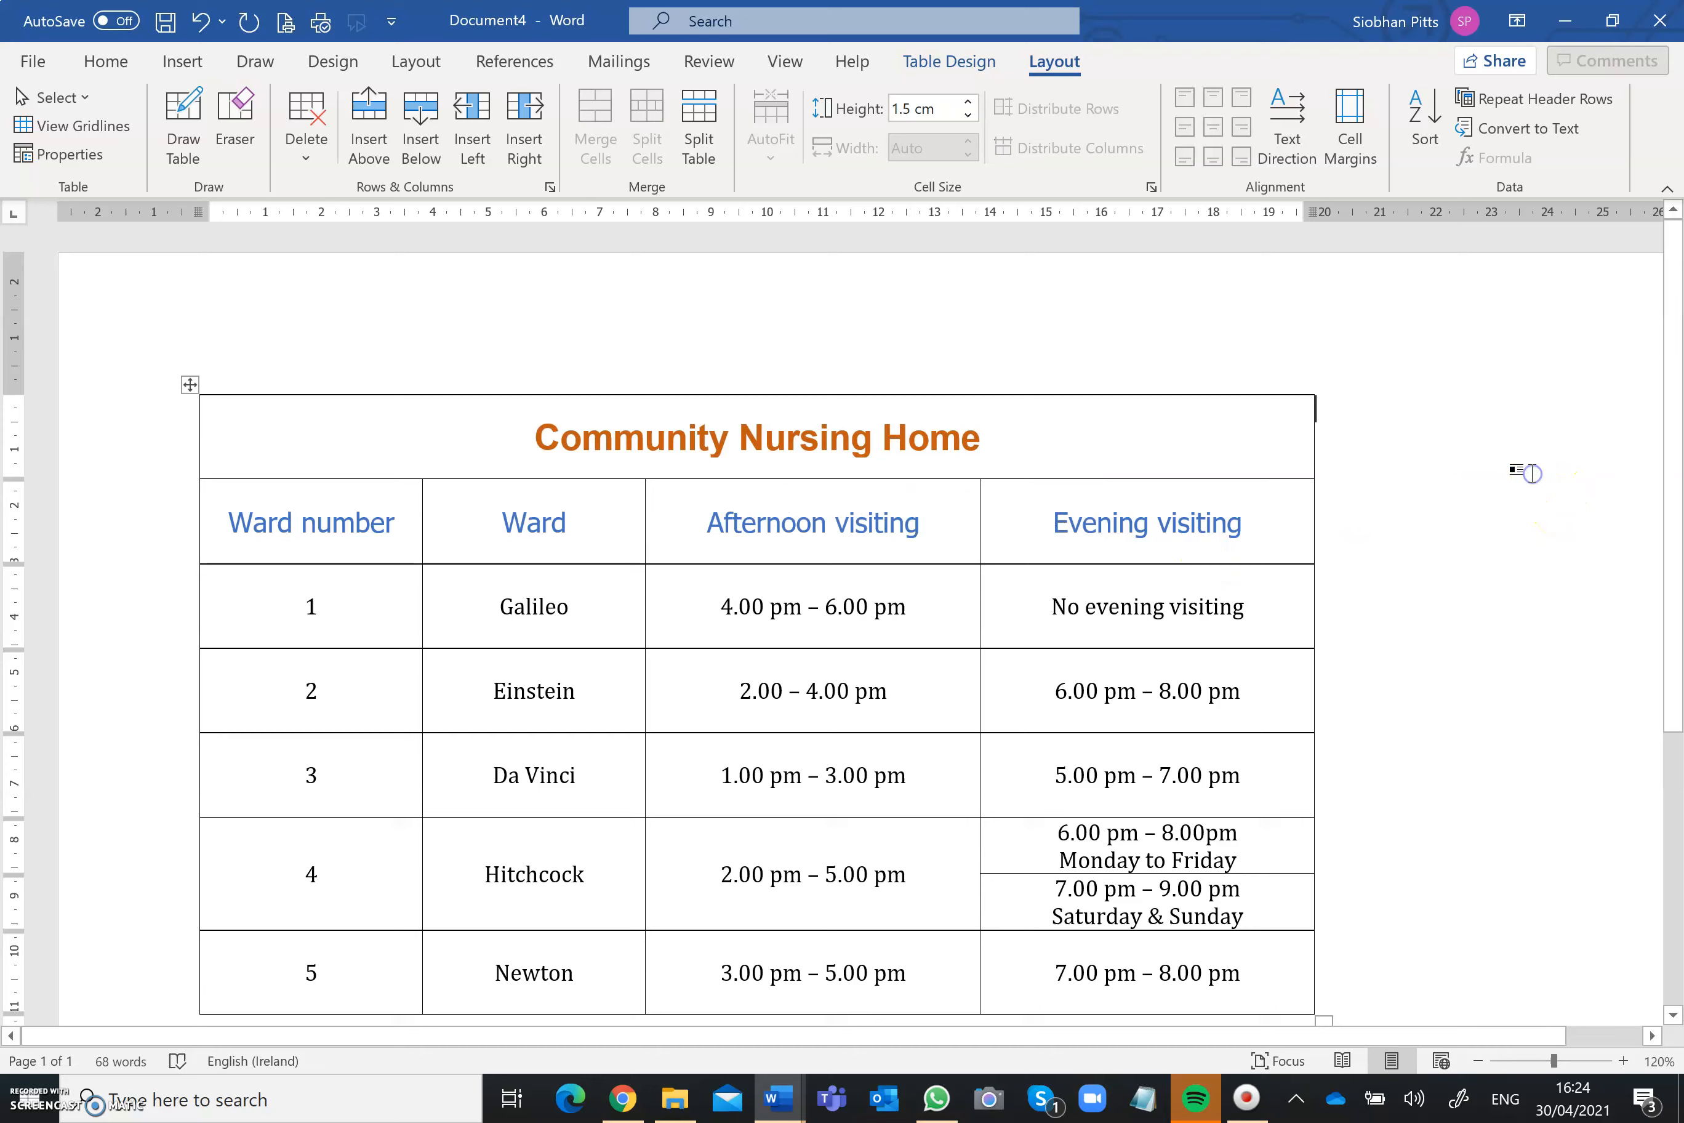
# Step: Select the whole table and choose a double-line style for all its borders in the Borders and Shading settings
pyautogui.moveTo(1667, 493); pyautogui.dragTo(1668, 509)
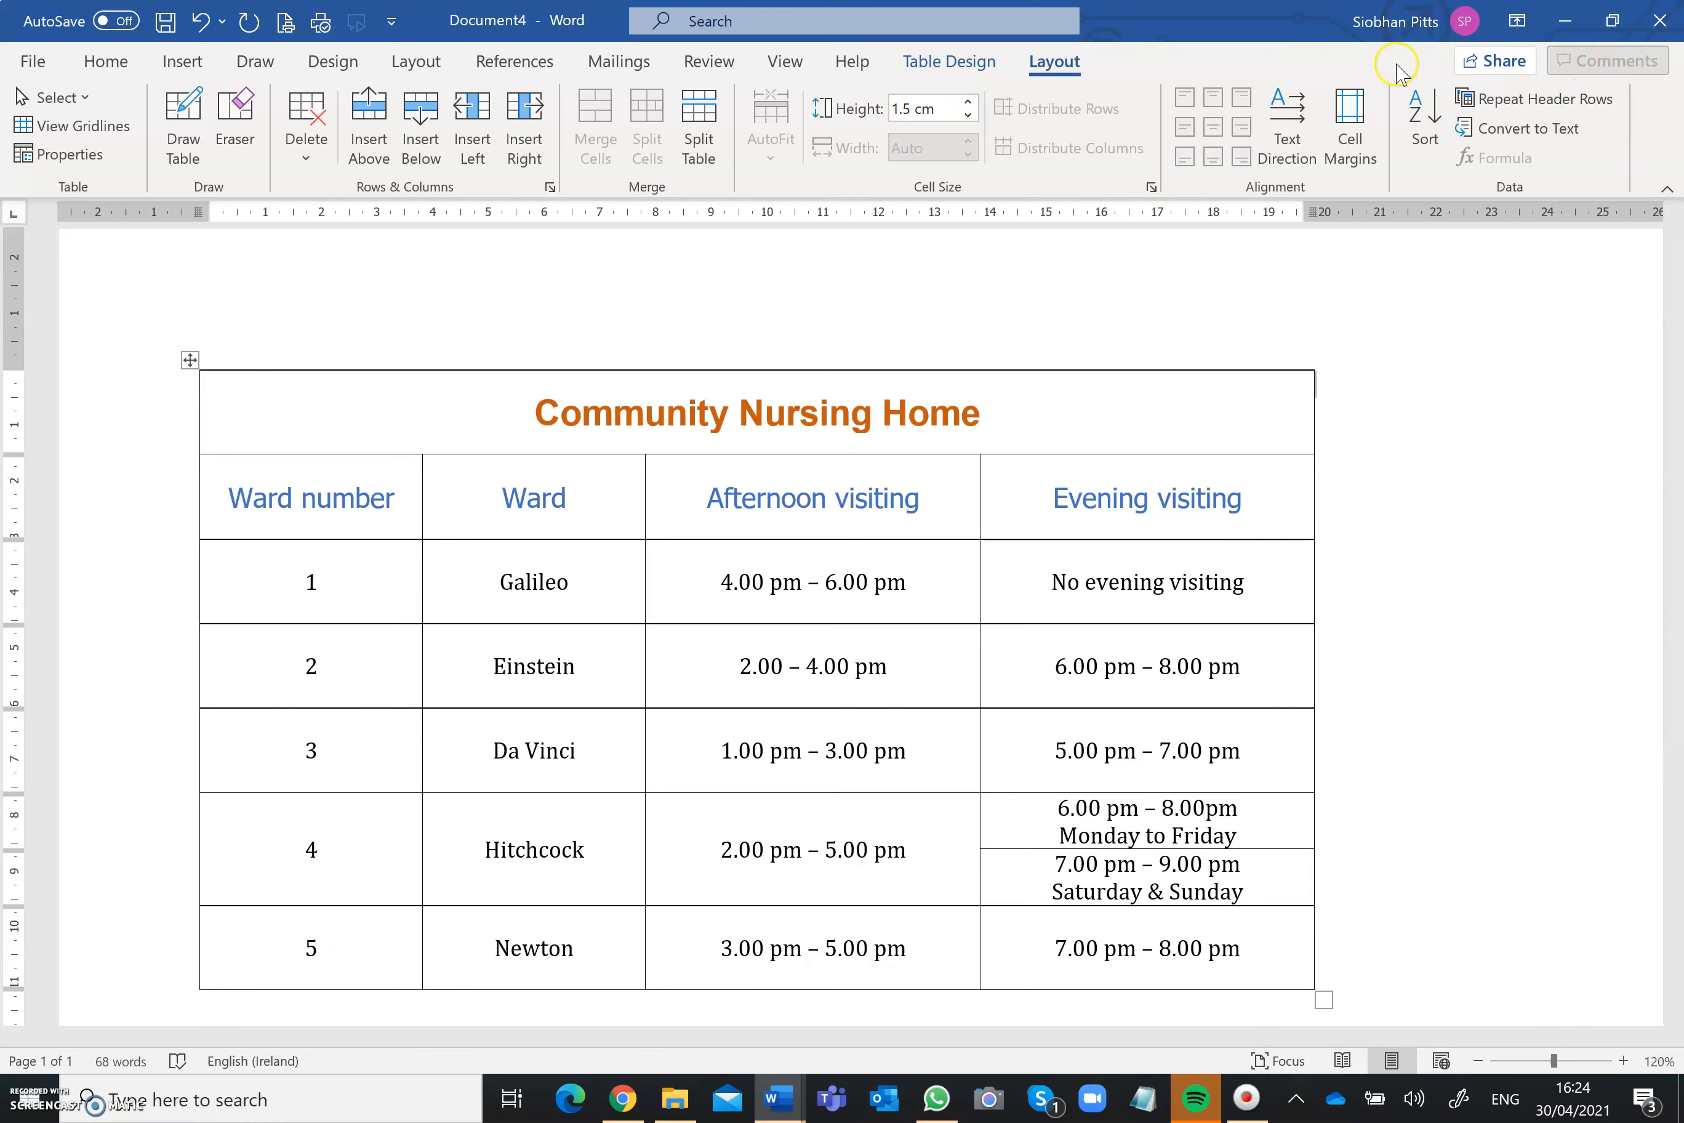
pyautogui.click(963, 69)
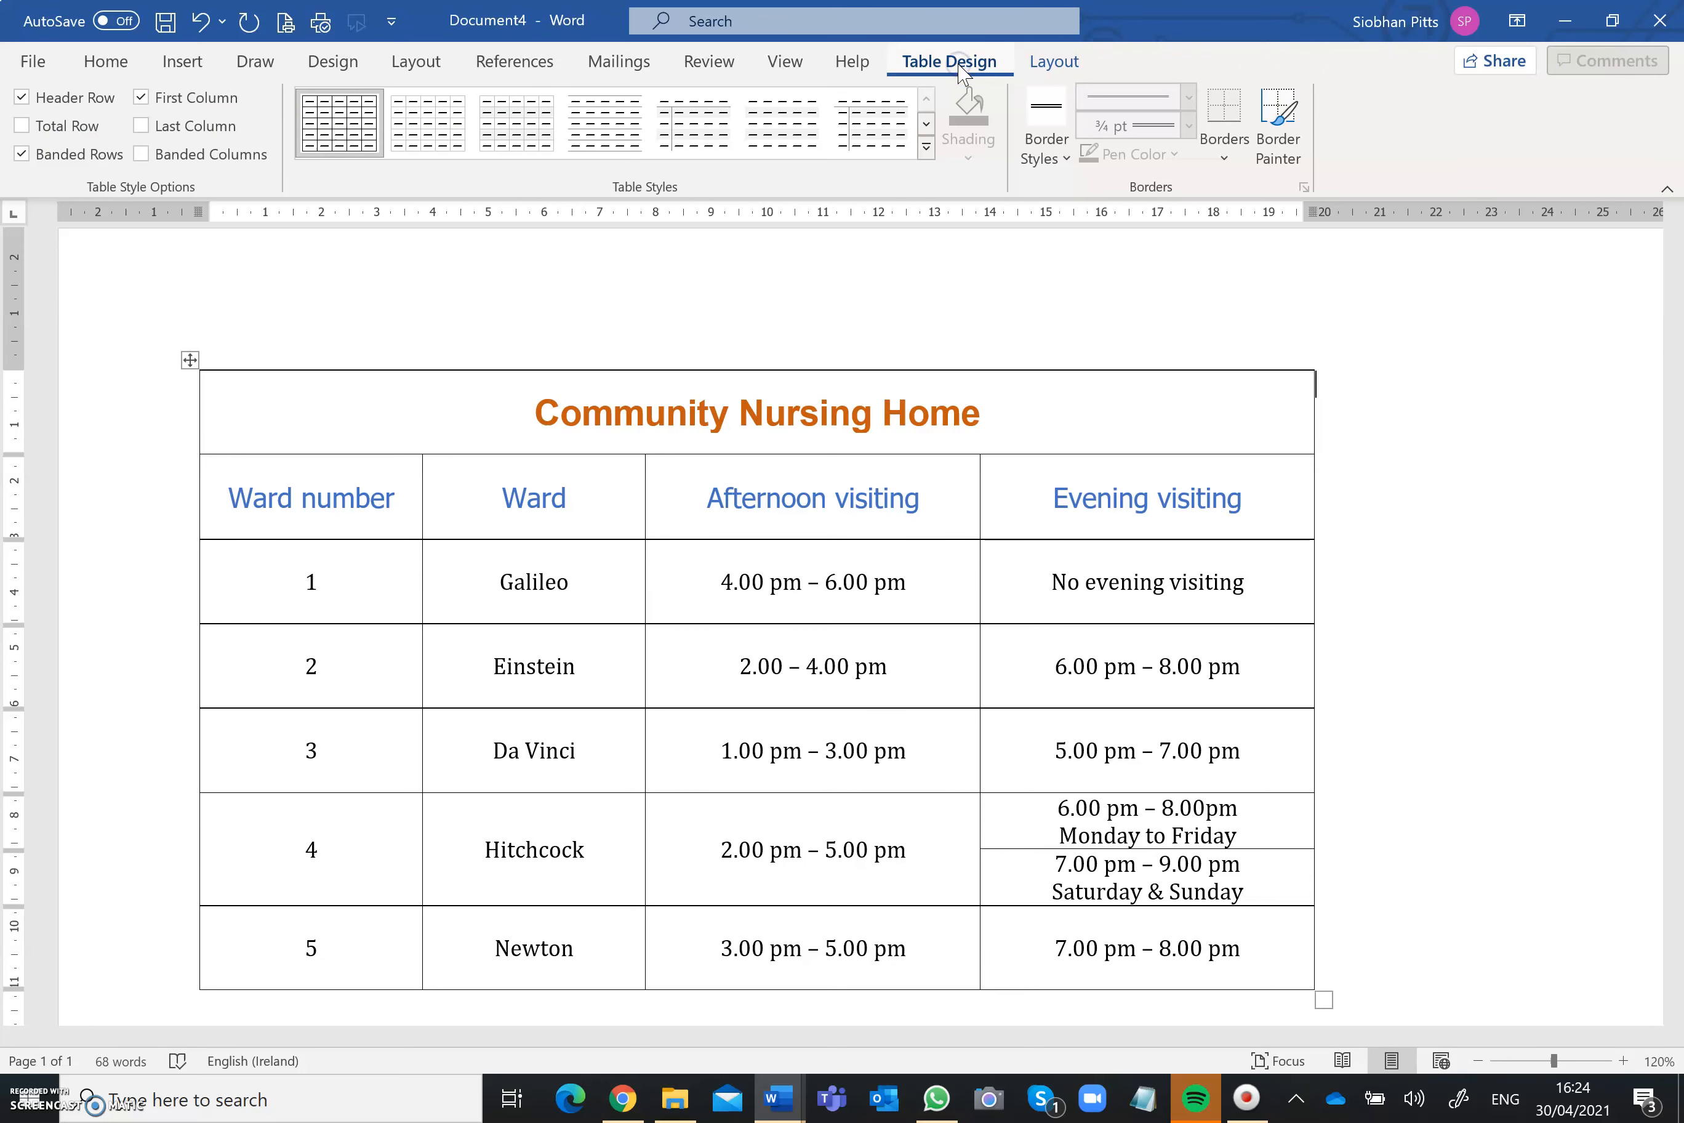
pyautogui.click(186, 358)
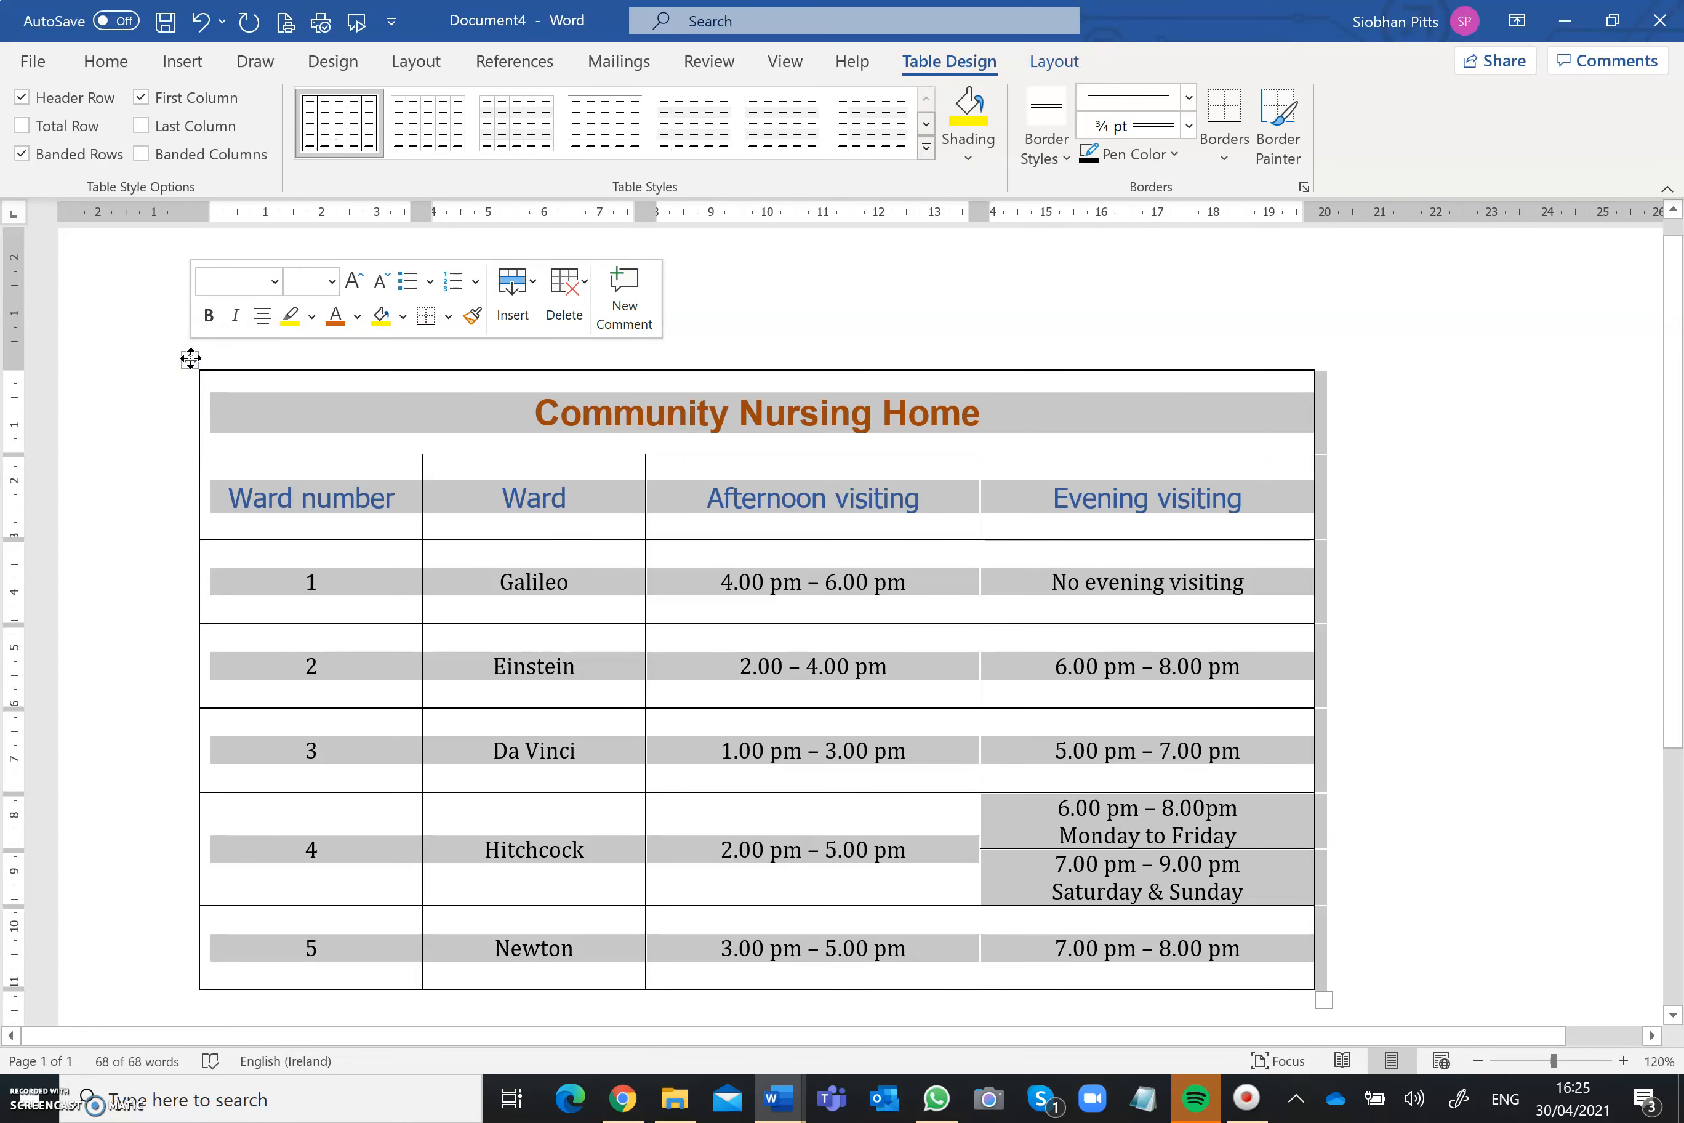
pyautogui.click(1234, 161)
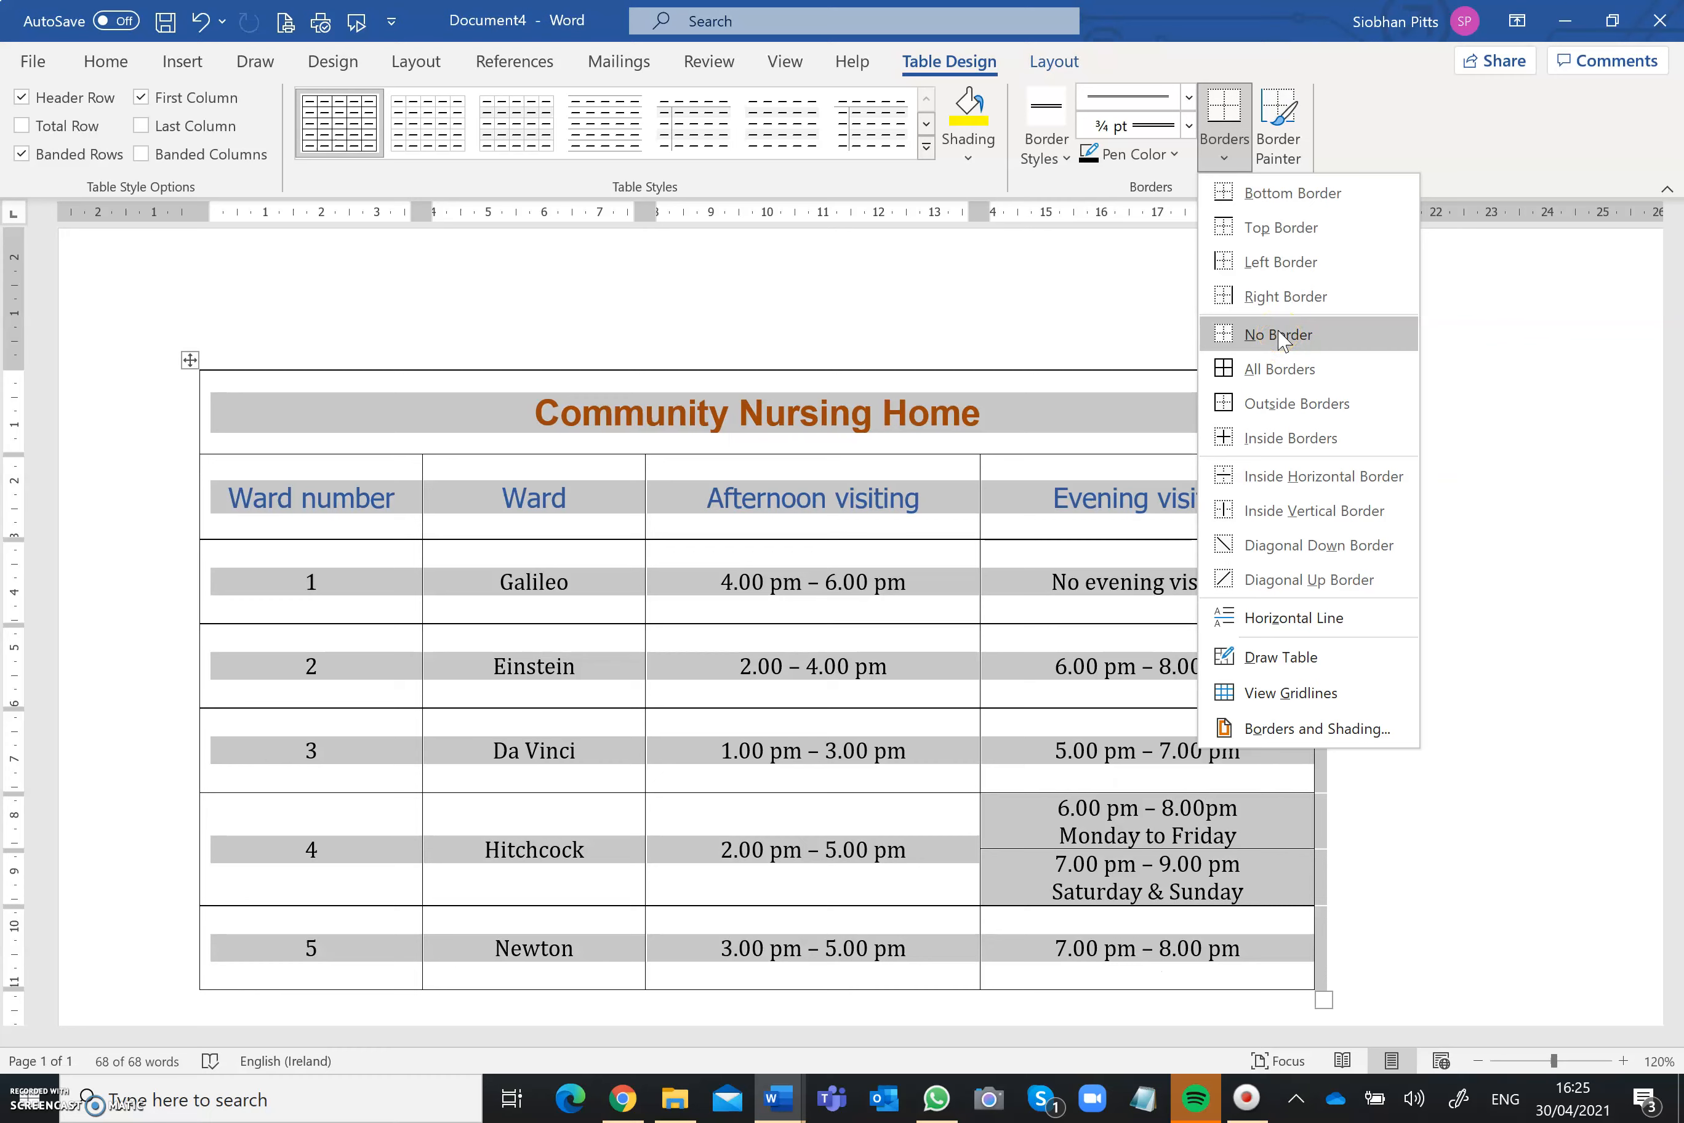
pyautogui.click(1297, 730)
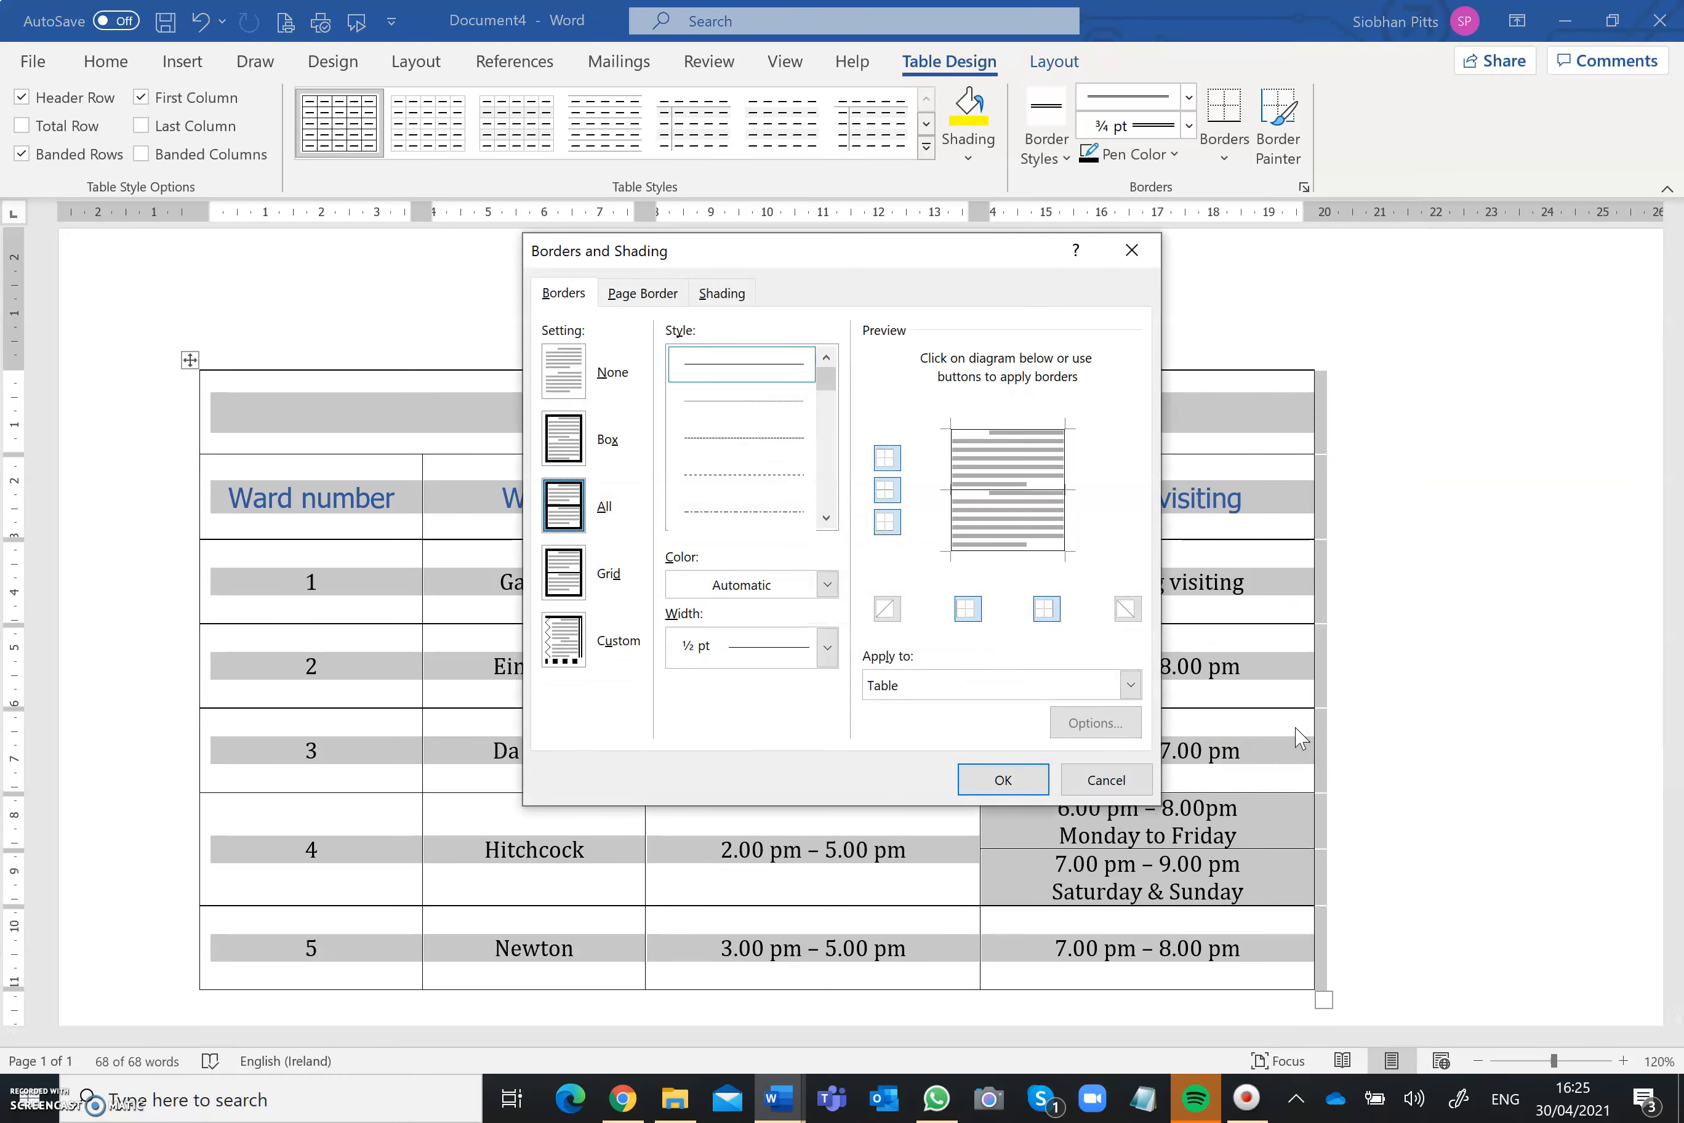
pyautogui.click(827, 517)
pyautogui.click(827, 517)
pyautogui.click(827, 517)
pyautogui.click(827, 517)
pyautogui.click(826, 517)
pyautogui.click(790, 450)
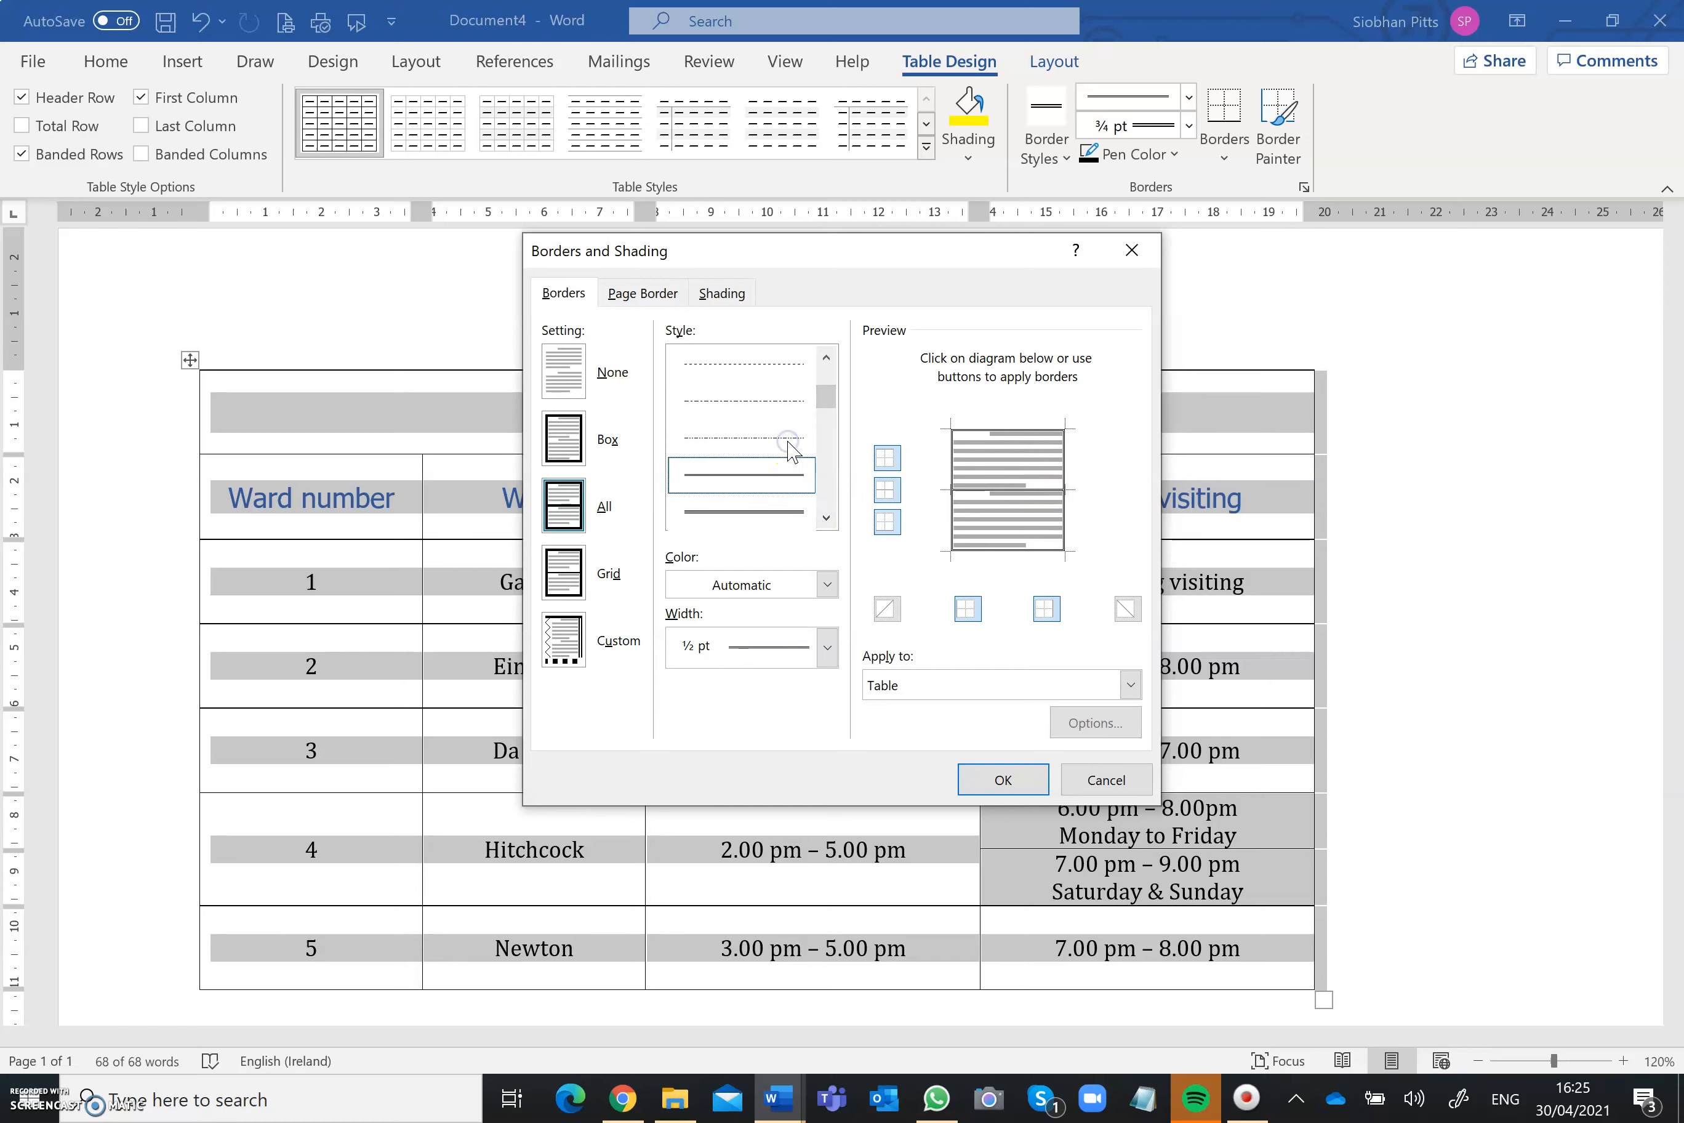
# Step: Set the border width to ¾ pt and apply the borders to the whole table
pyautogui.click(826, 647)
pyautogui.click(788, 774)
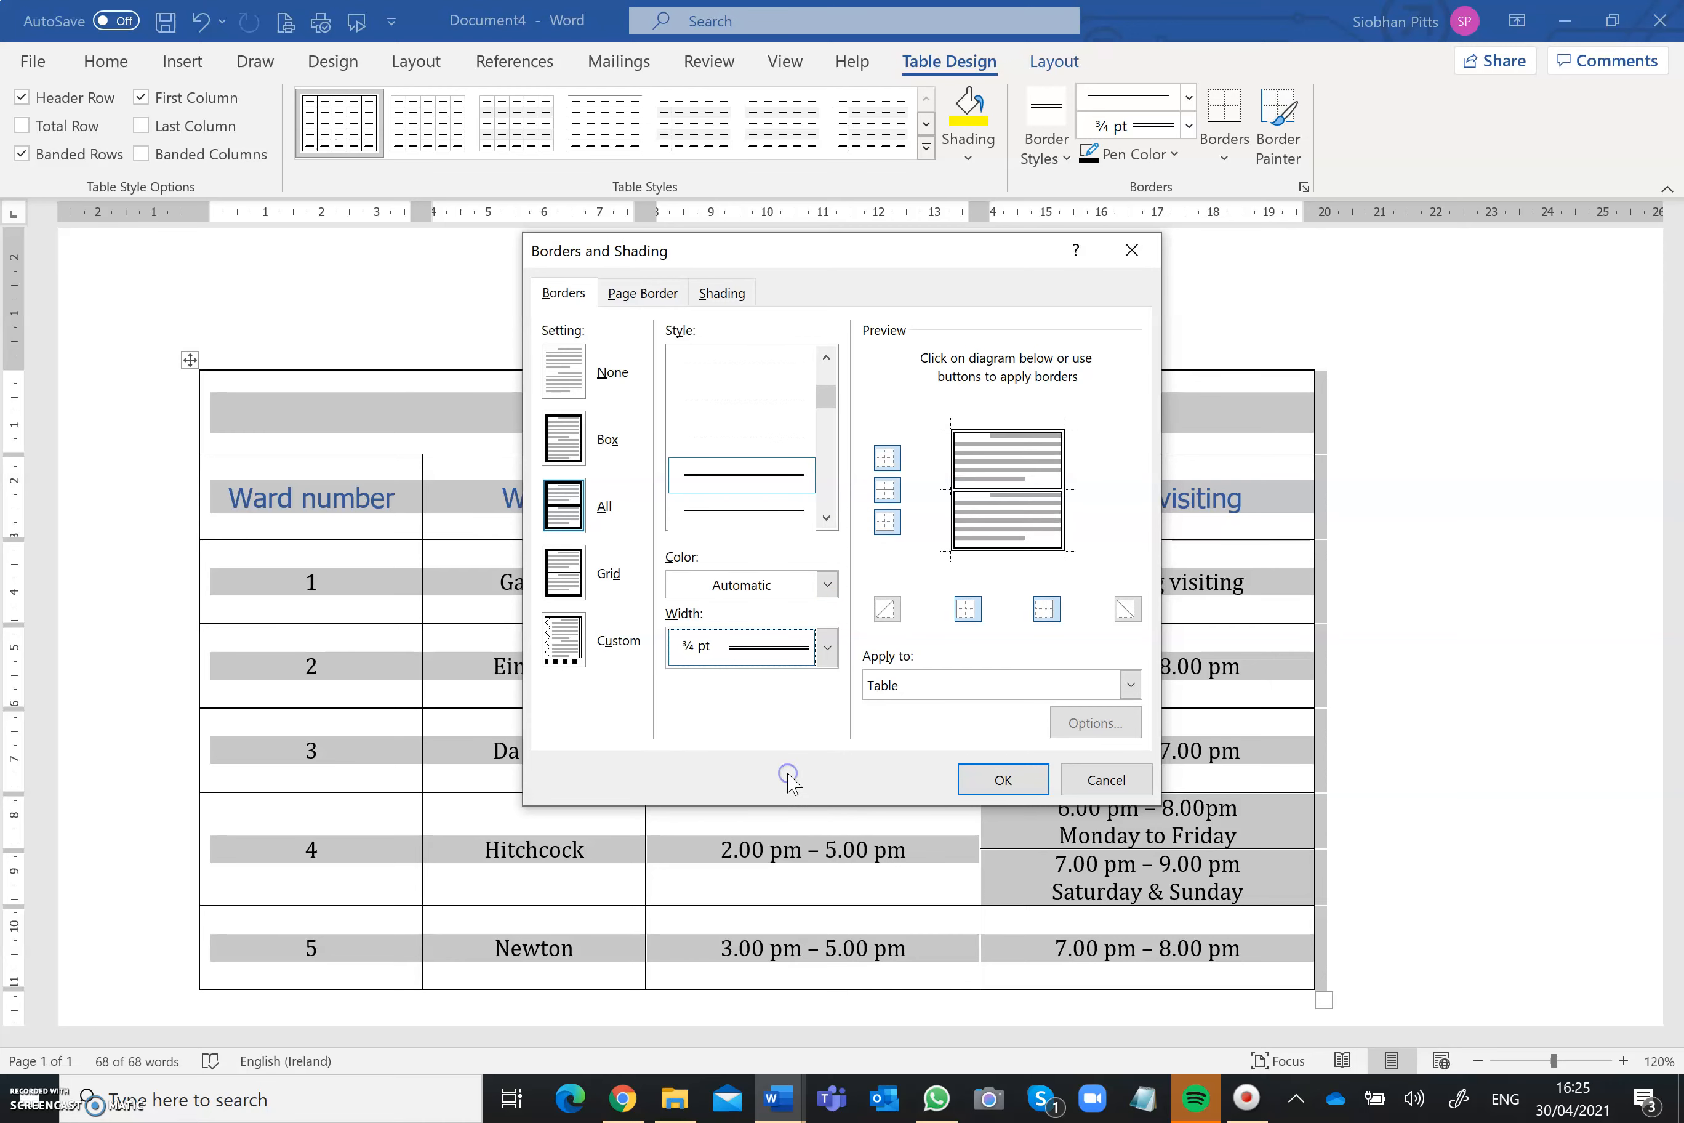
pyautogui.click(1130, 683)
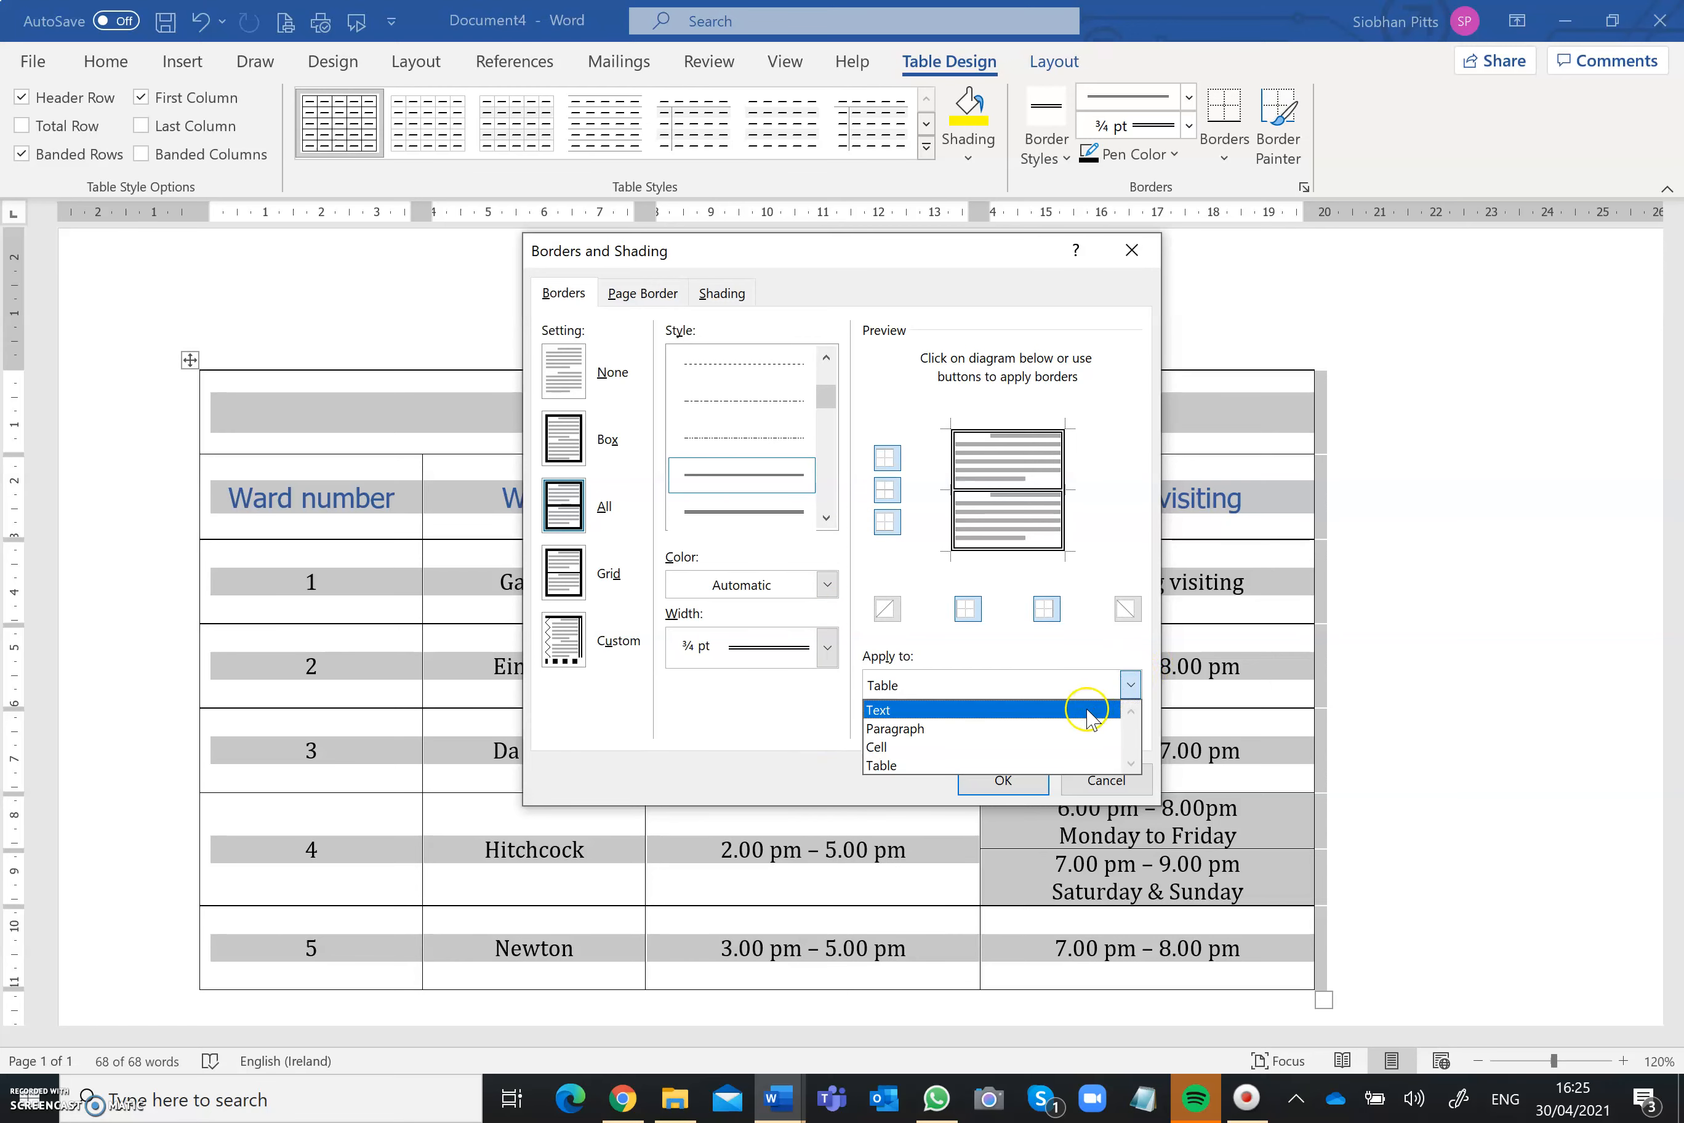
pyautogui.click(1068, 762)
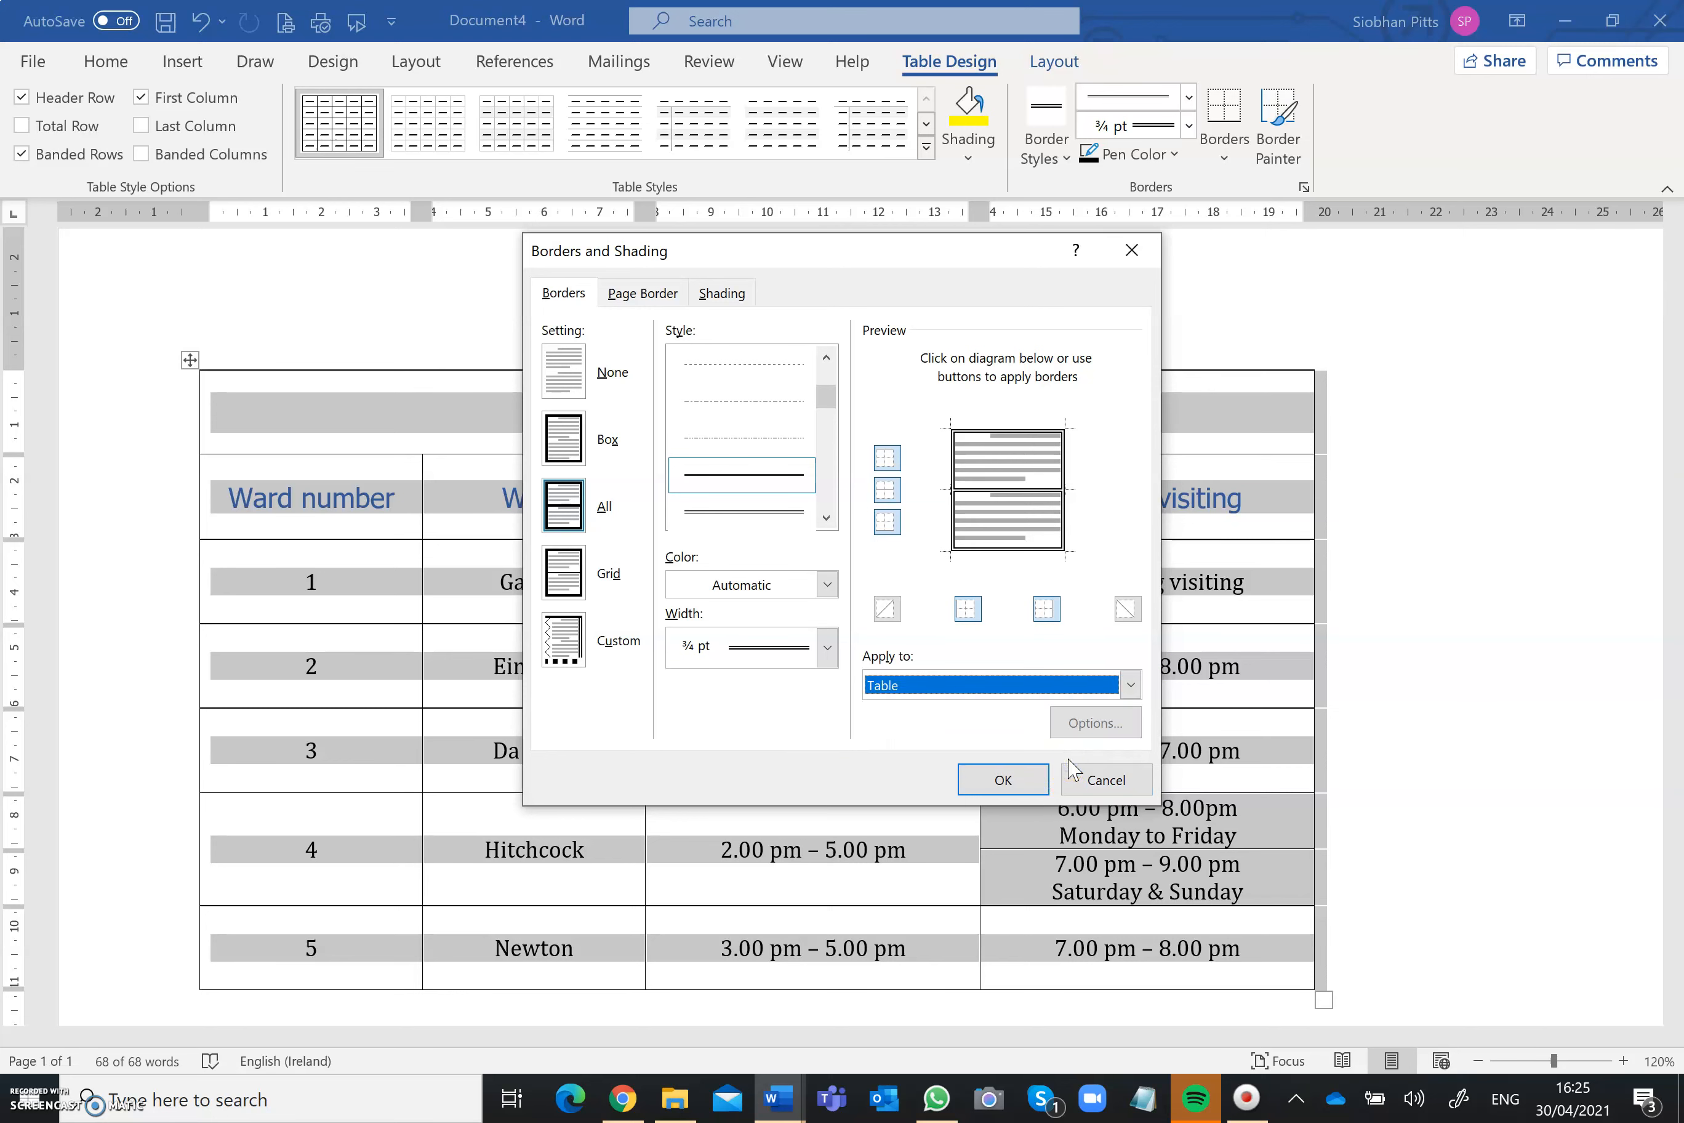
pyautogui.click(986, 766)
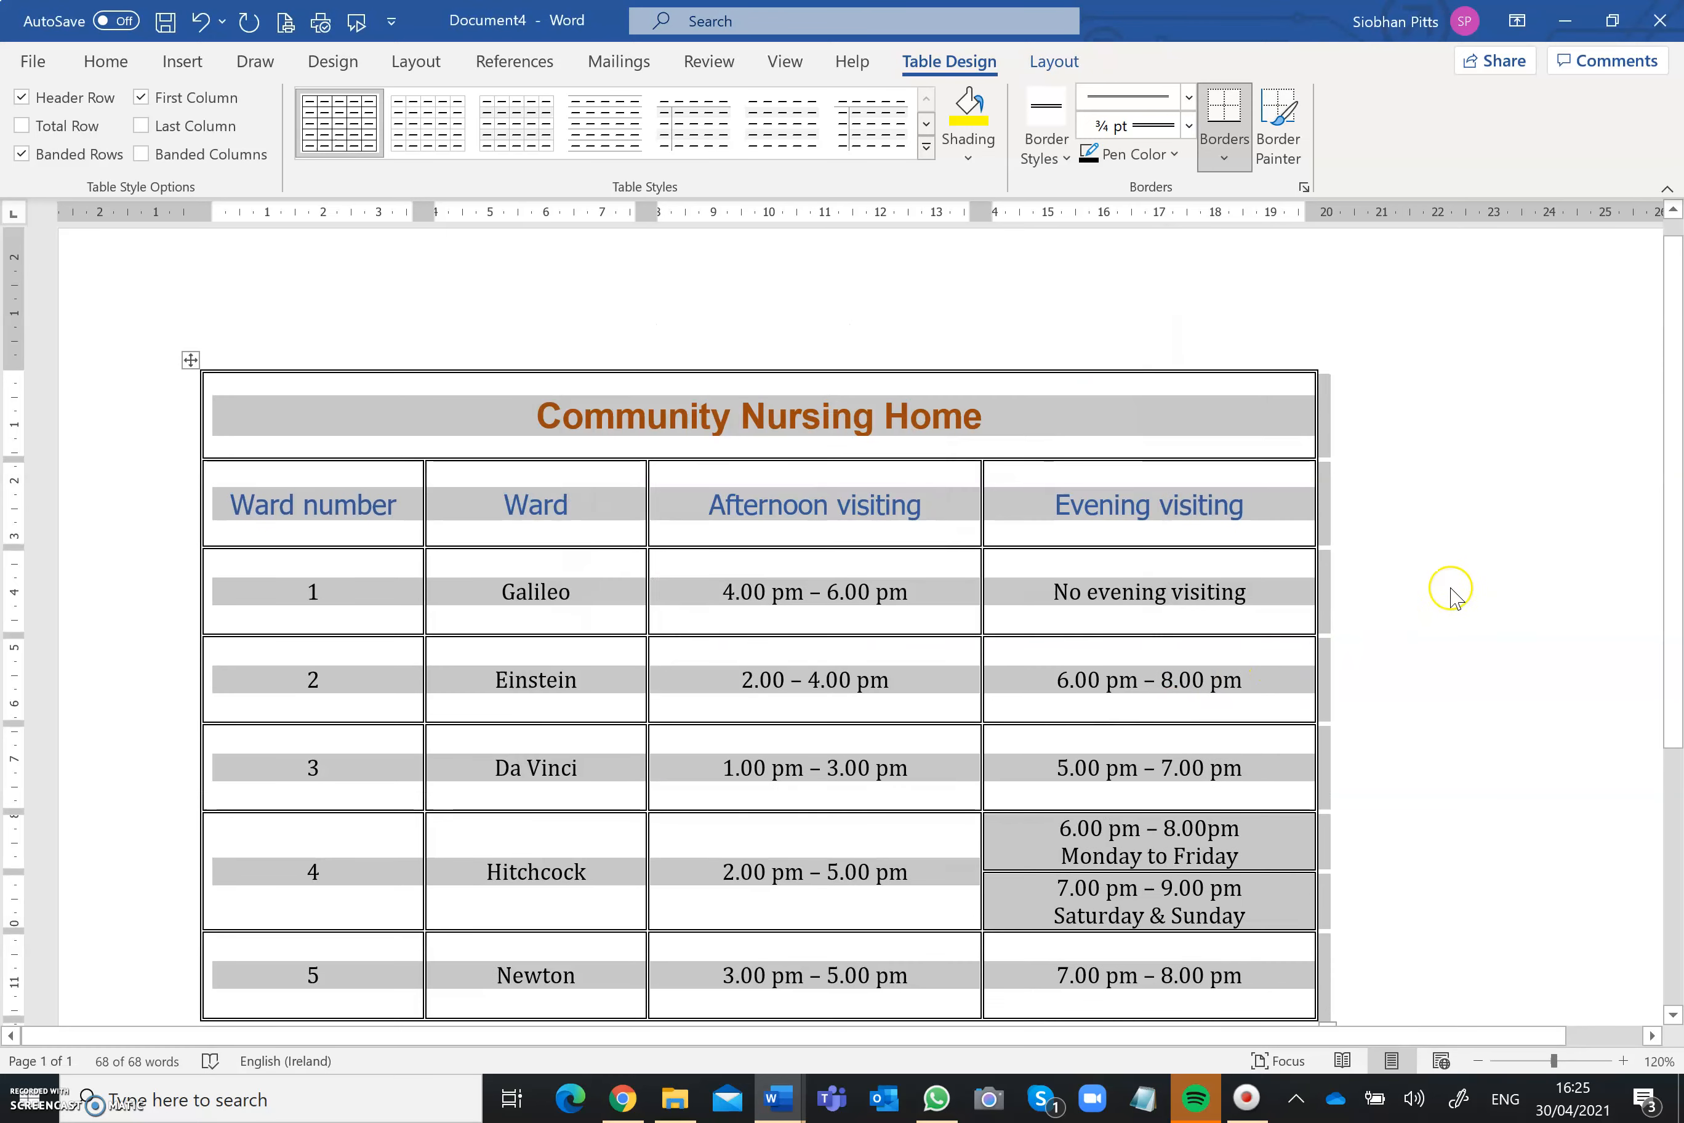
pyautogui.click(1453, 590)
# Step: Add a line above the table and enter the heading New Visiting Times
pyautogui.moveTo(1671, 540); pyautogui.dragTo(1674, 573)
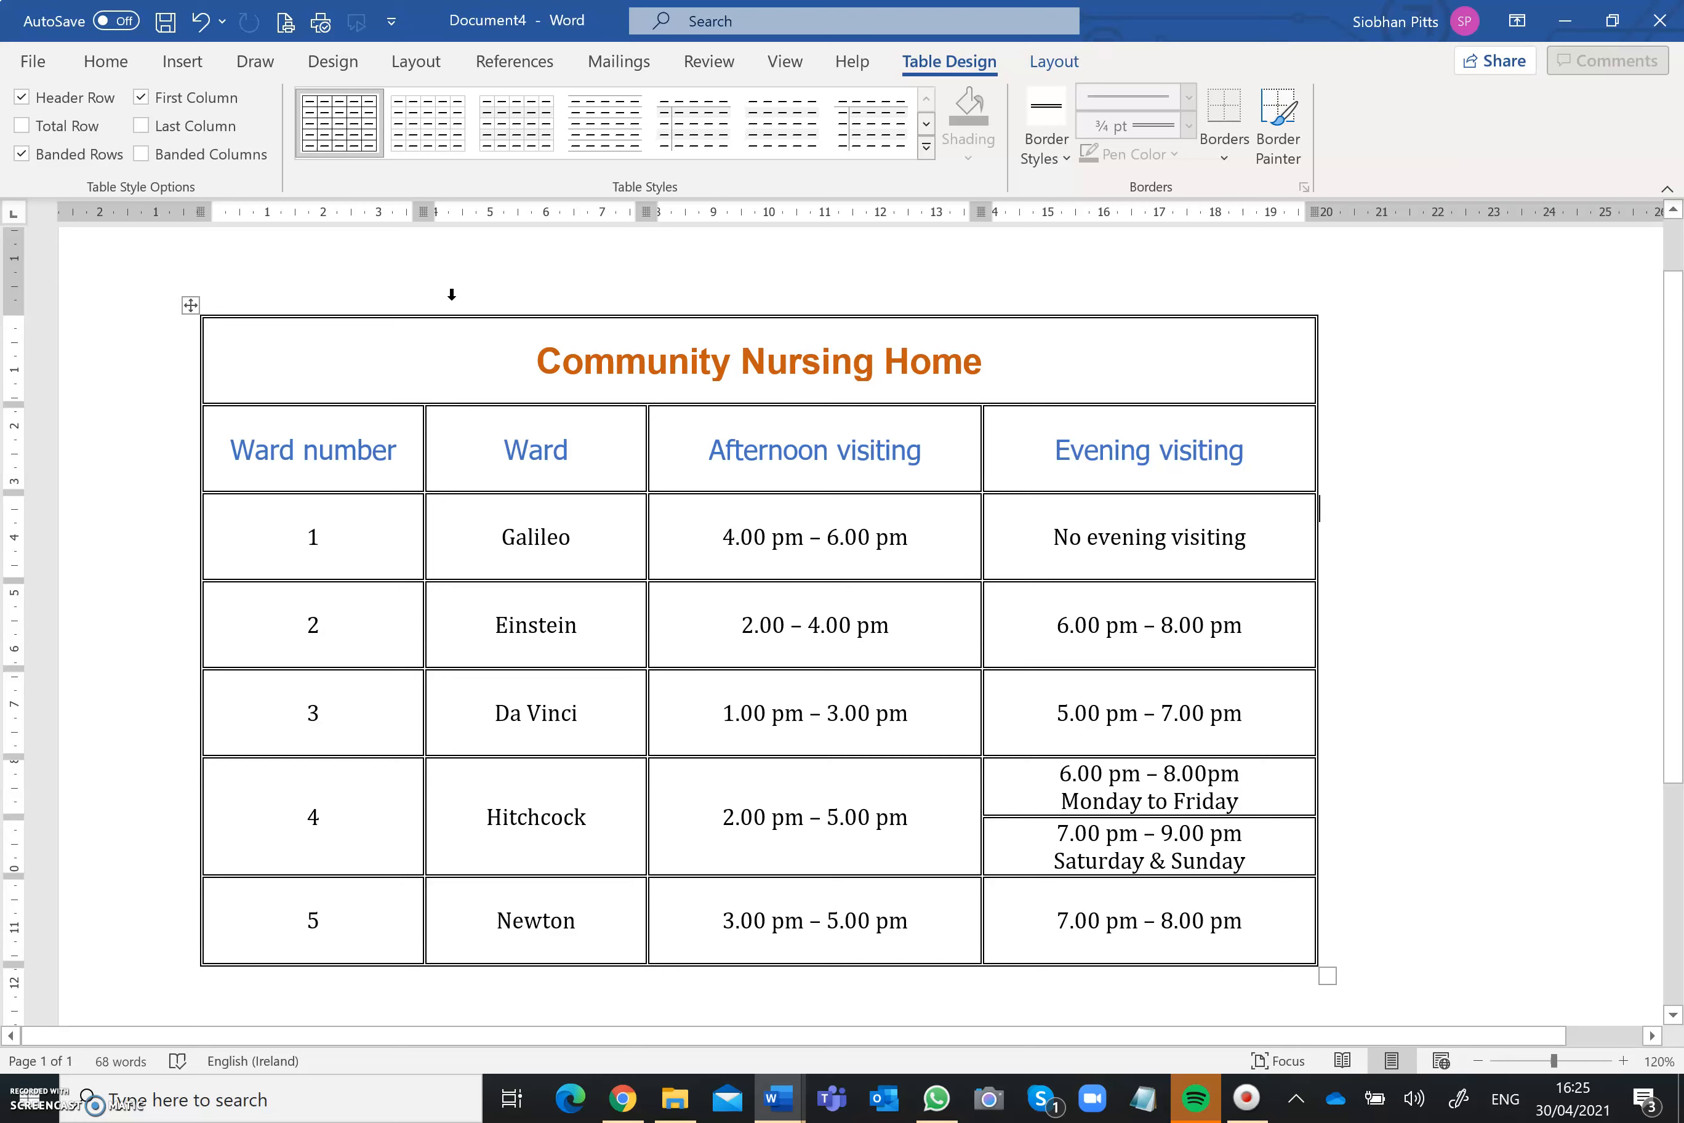
pyautogui.click(305, 356)
pyautogui.press('Return')
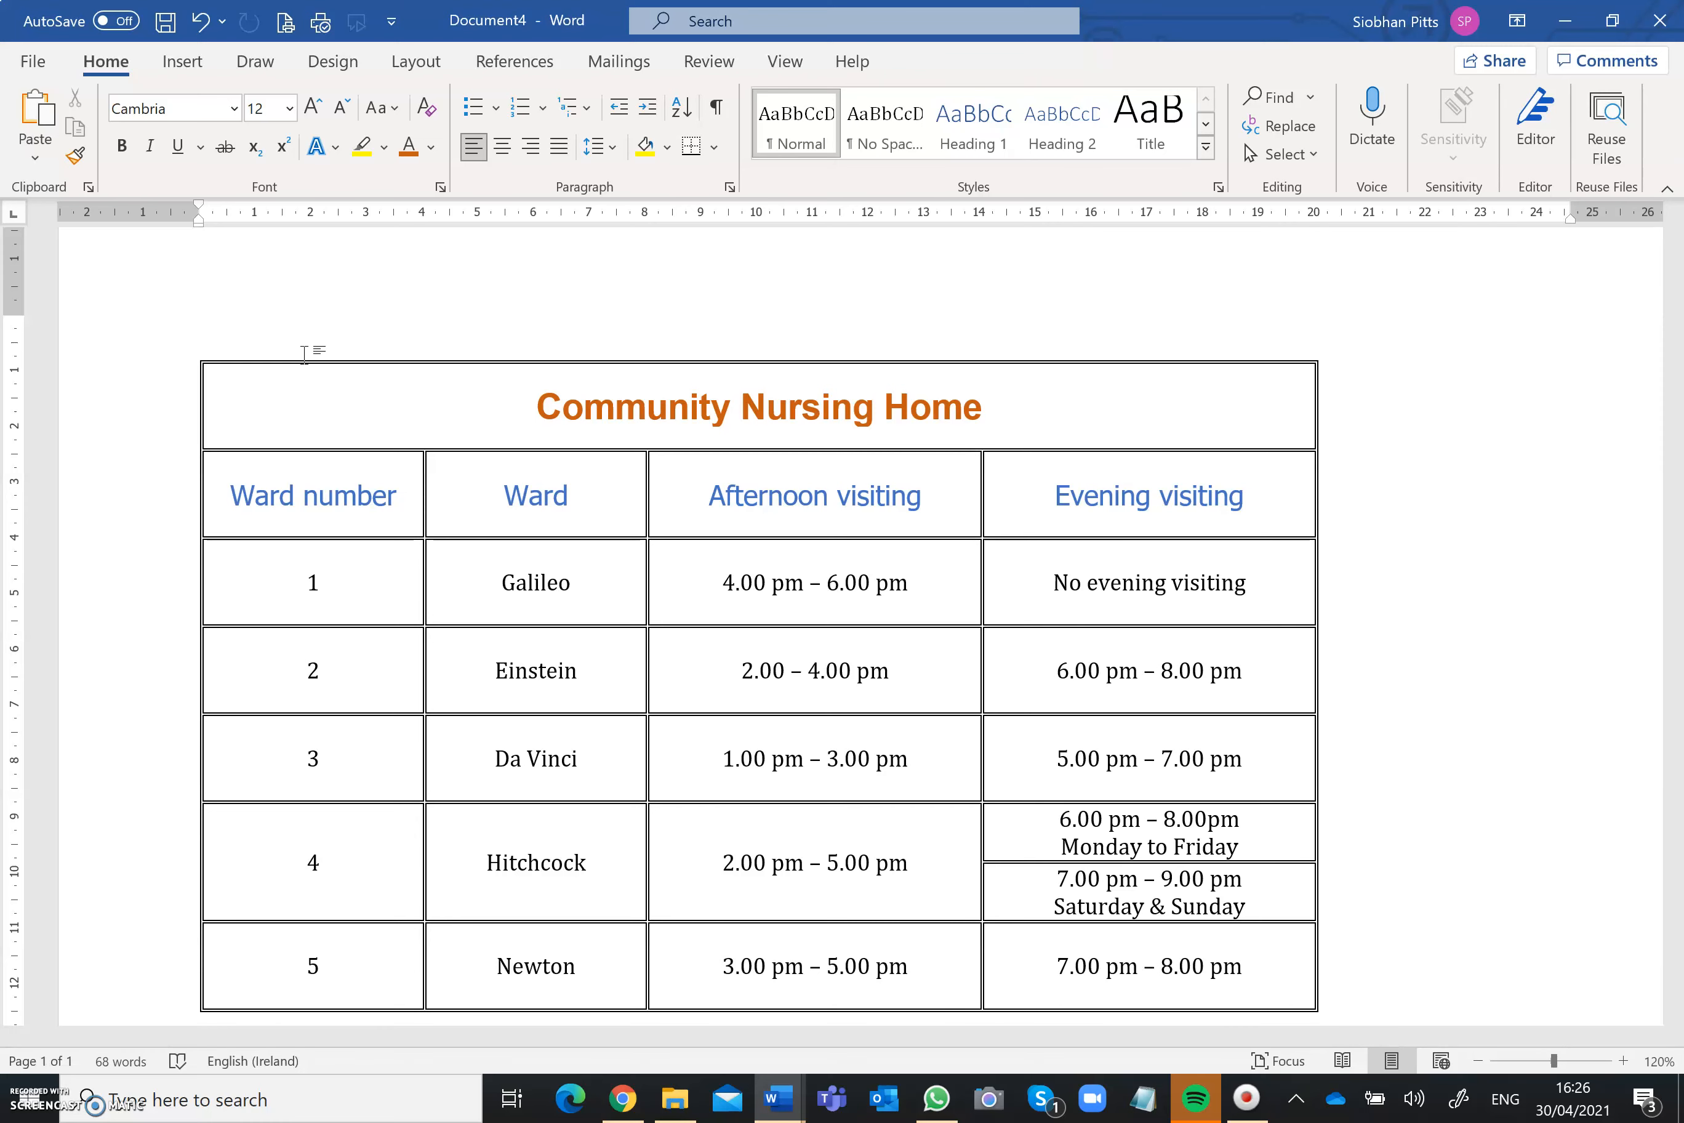
pyautogui.write('New Visit')
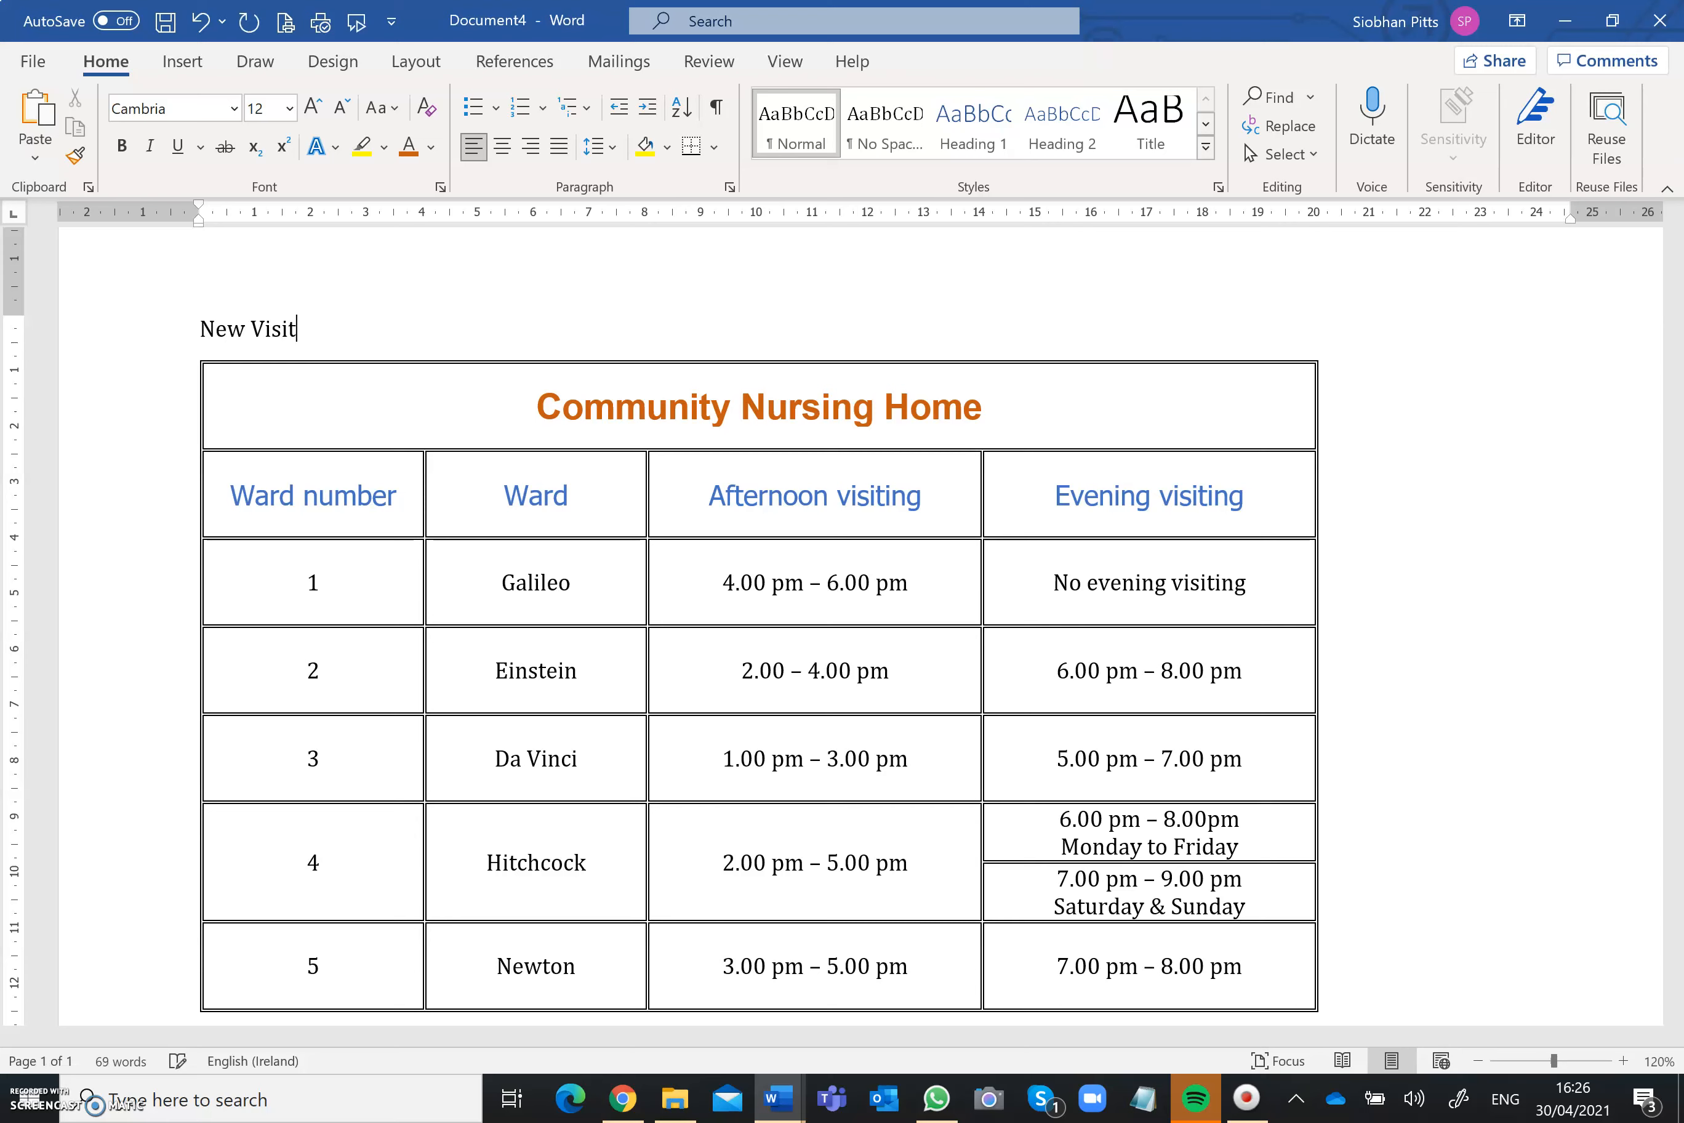
pyautogui.write('ing Times')
# Step: Format the New Visiting Times heading in Arial at 20 pt
pyautogui.moveTo(395, 330); pyautogui.dragTo(221, 334)
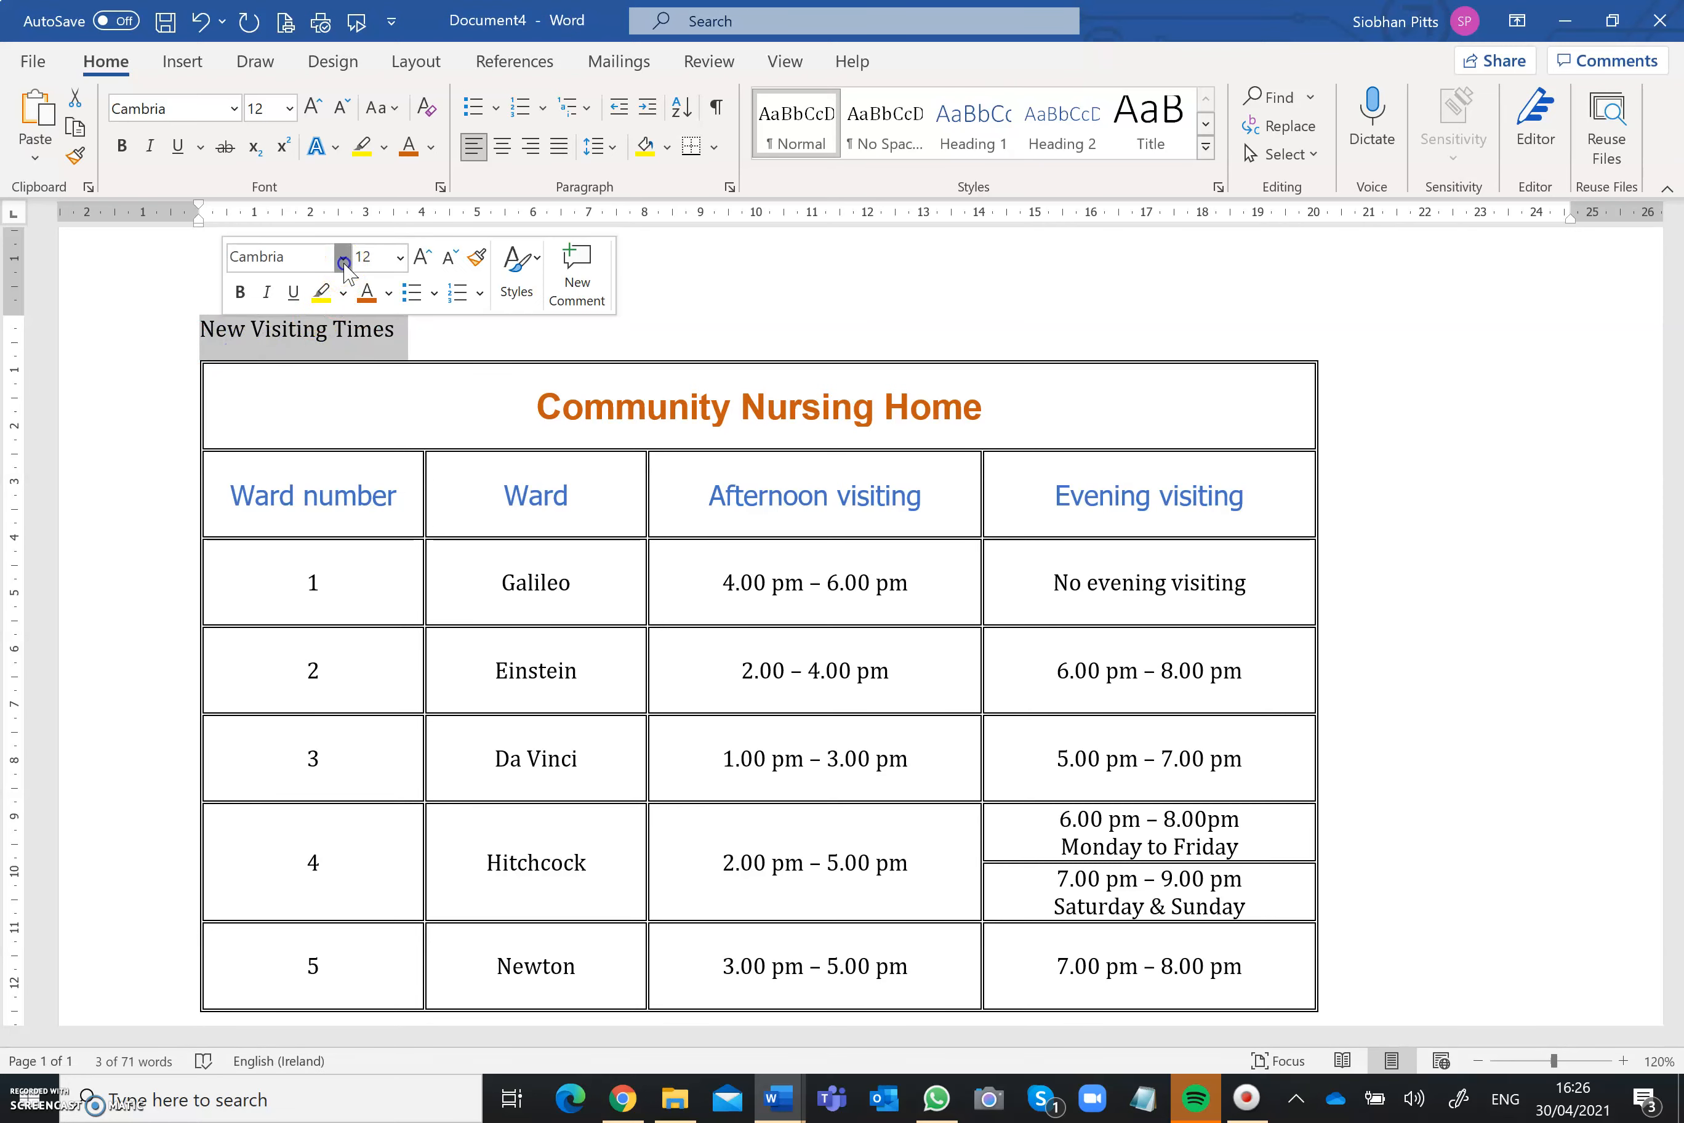
pyautogui.click(343, 259)
pyautogui.click(315, 435)
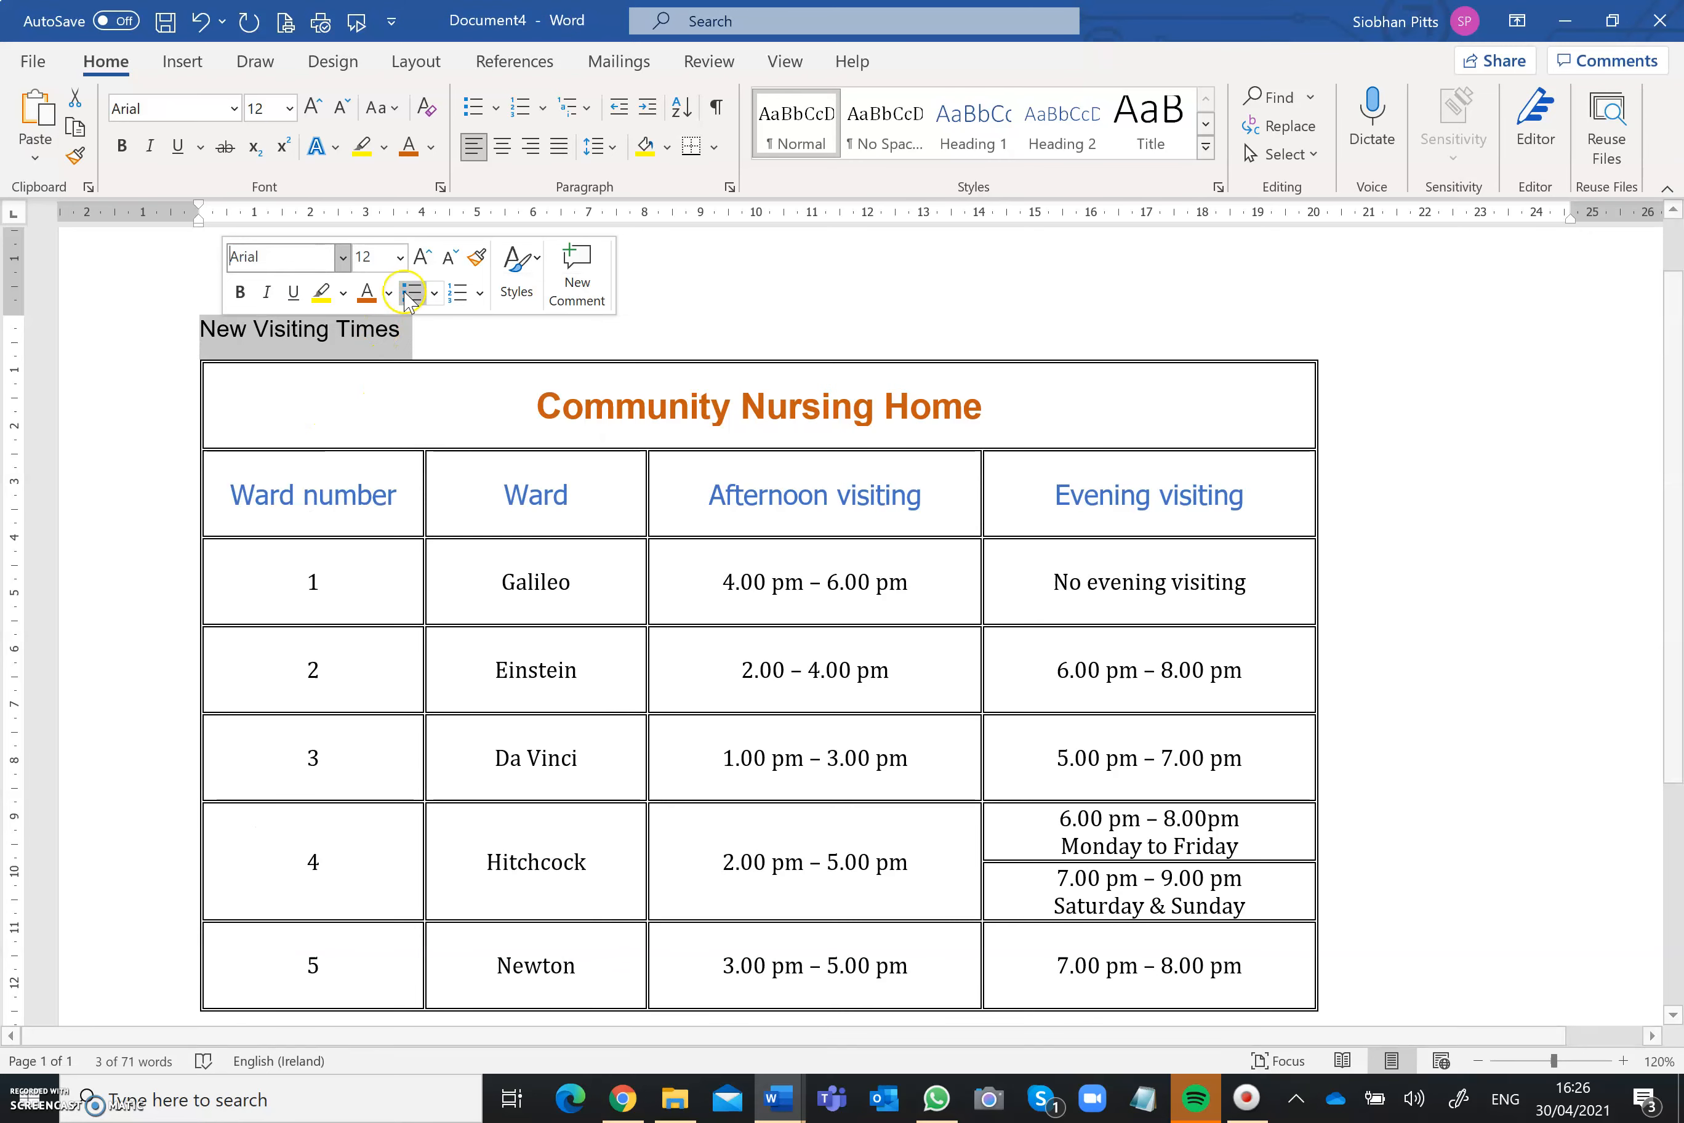
pyautogui.click(420, 258)
pyautogui.click(420, 258)
pyautogui.click(420, 259)
pyautogui.click(421, 258)
pyautogui.click(420, 259)
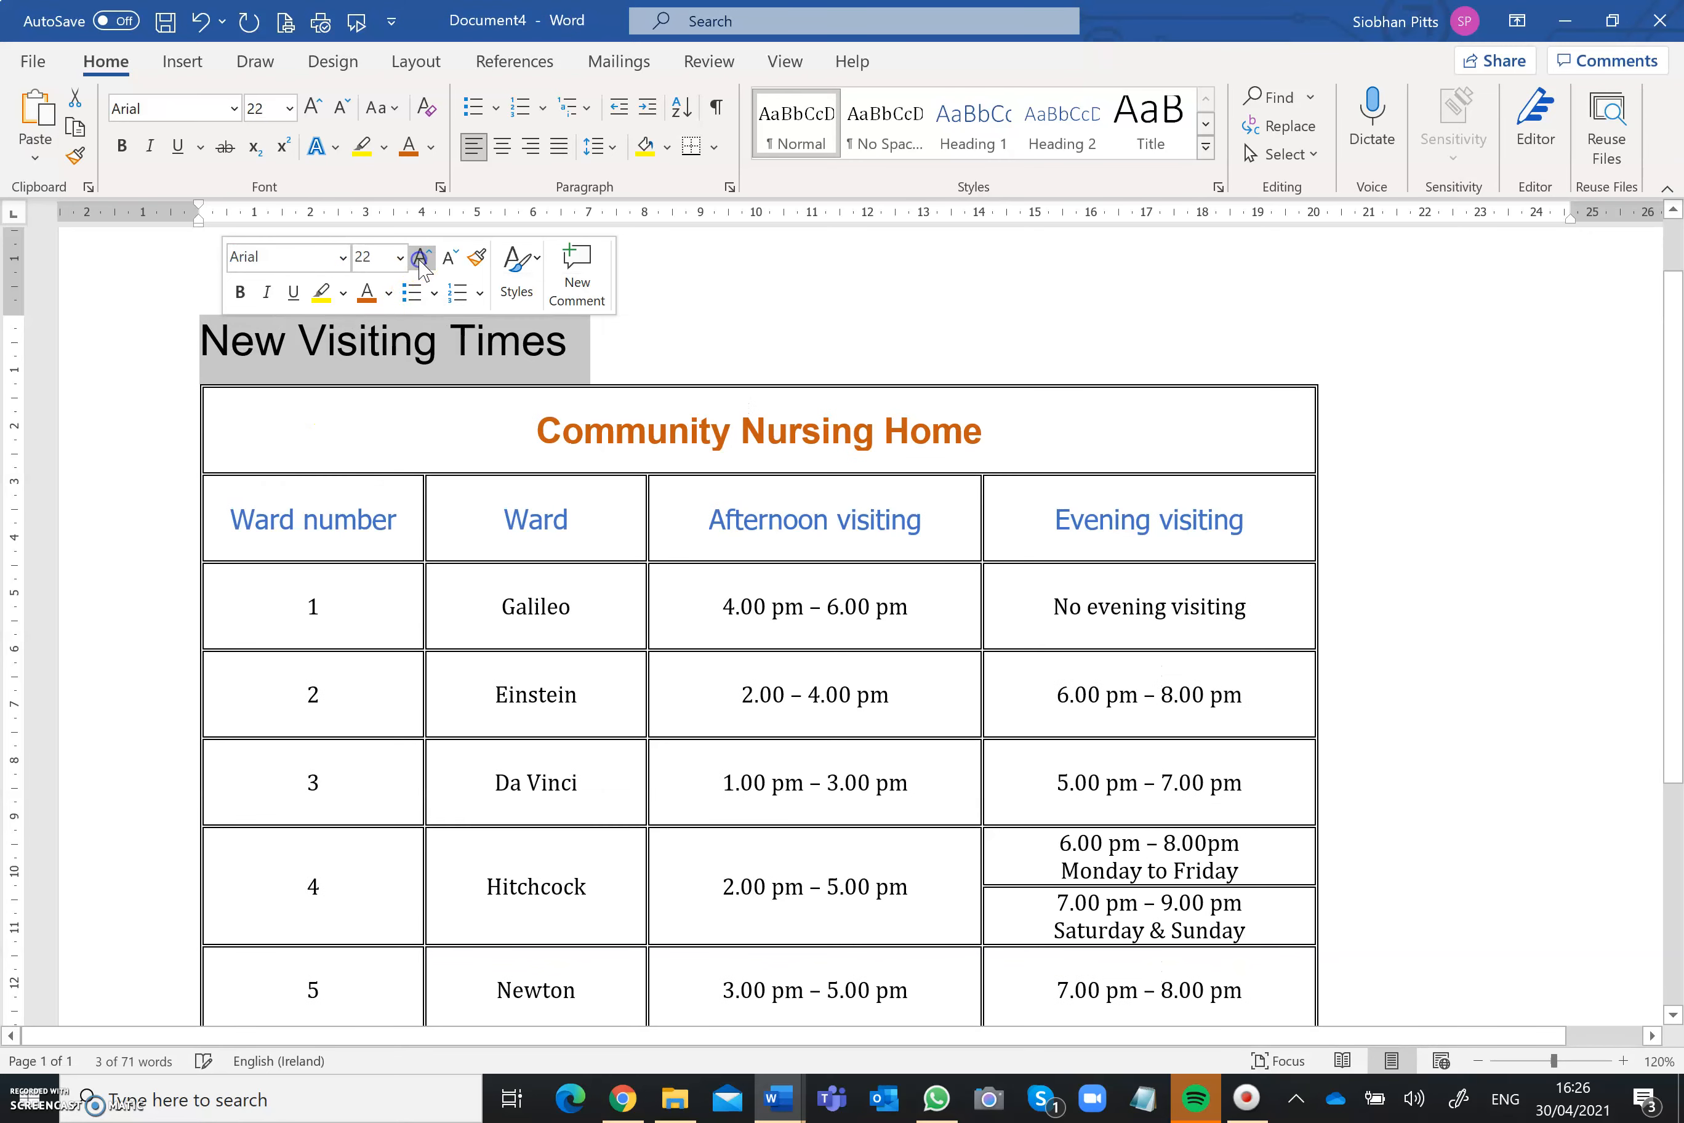
pyautogui.click(445, 261)
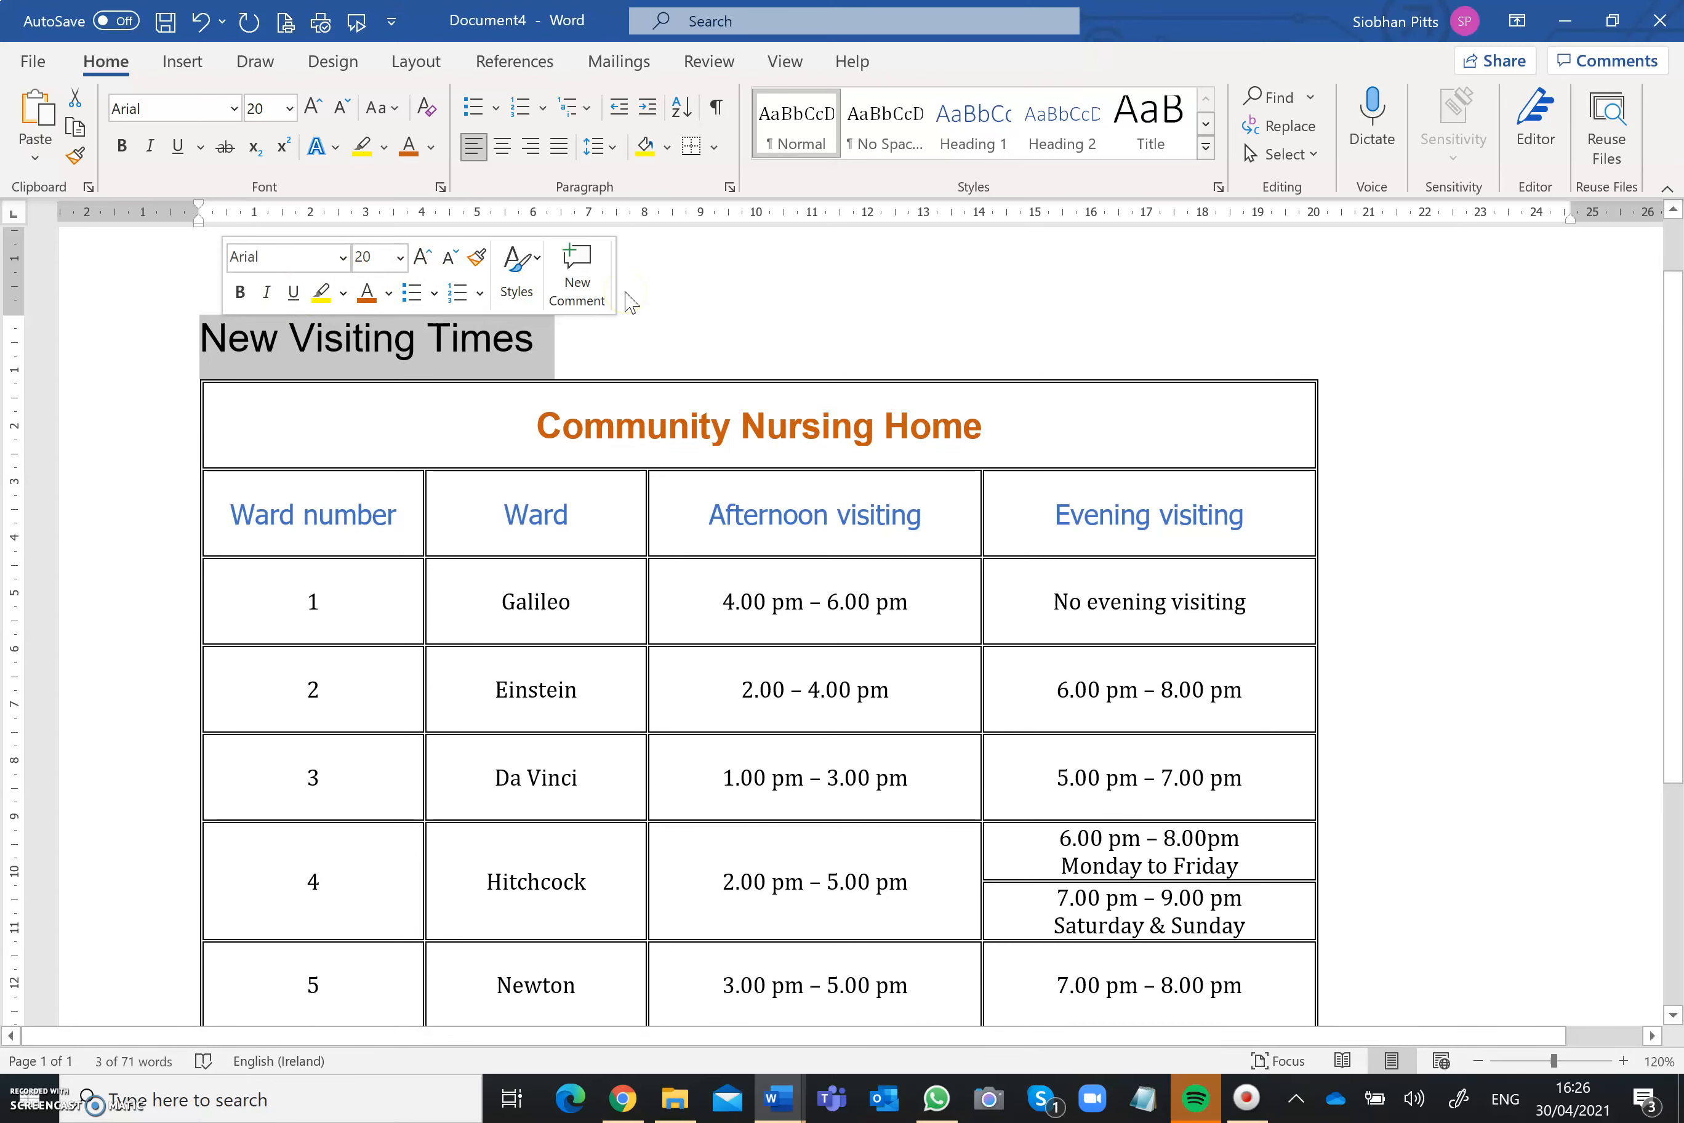
# Step: Make the New Visiting Times heading bold and italic
pyautogui.hotkey('ctrl', 'b')
pyautogui.hotkey('ctrl', 'i')
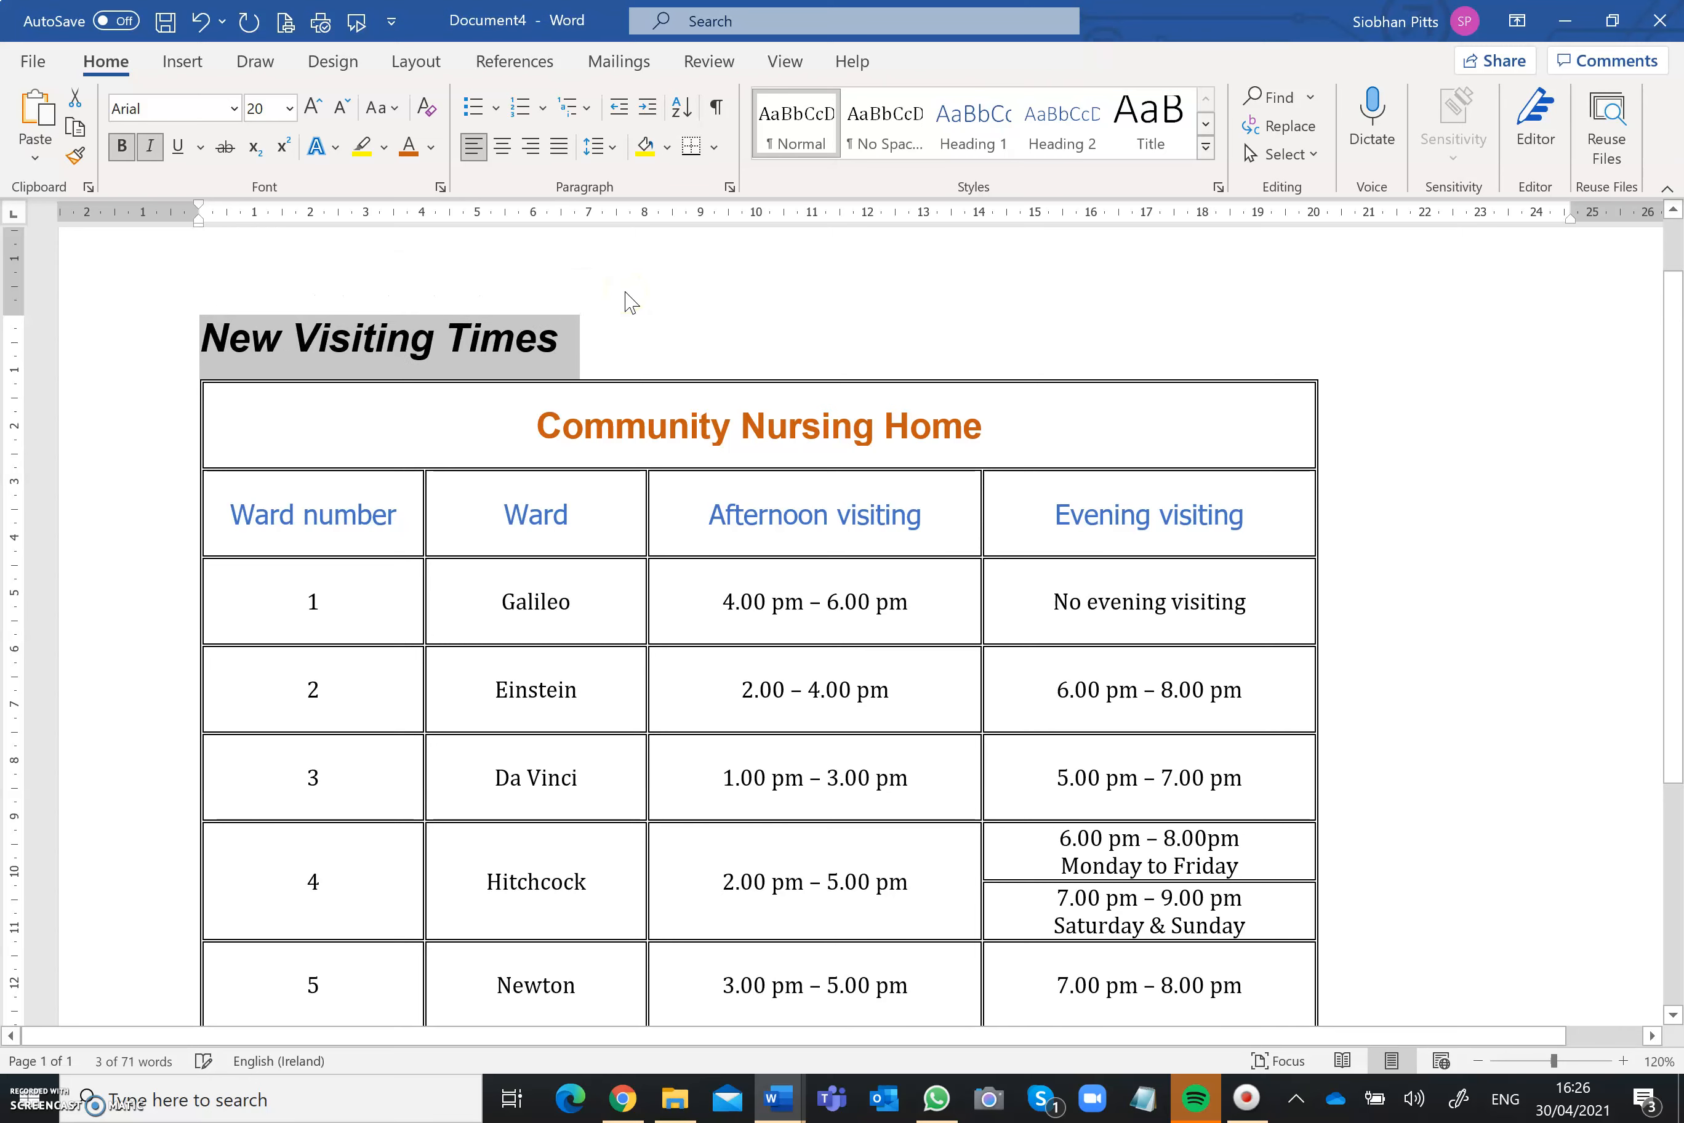
pyautogui.click(1489, 376)
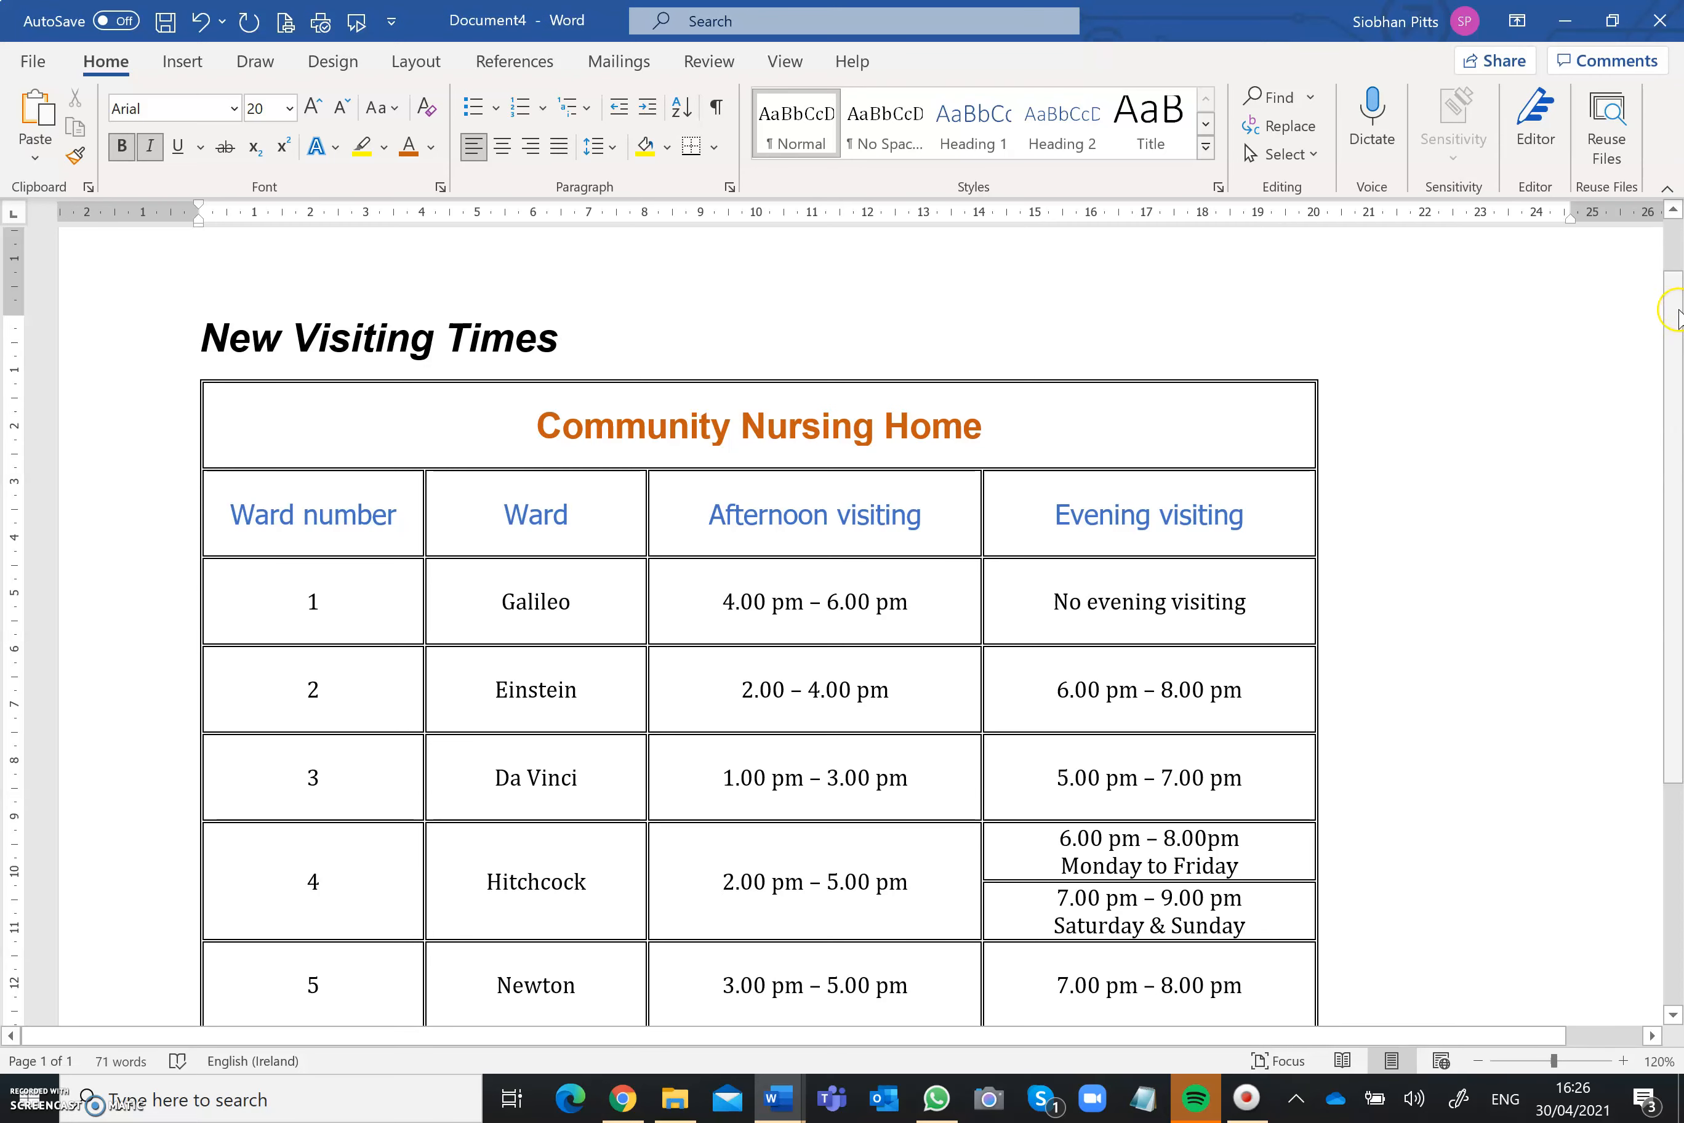
# Step: Shade the Community Nursing Home title row with the standard yellow colour
pyautogui.moveTo(1674, 327)
pyautogui.mouseDown()
pyautogui.moveTo(1662, 373)
pyautogui.moveTo(1665, 349)
pyautogui.mouseUp()
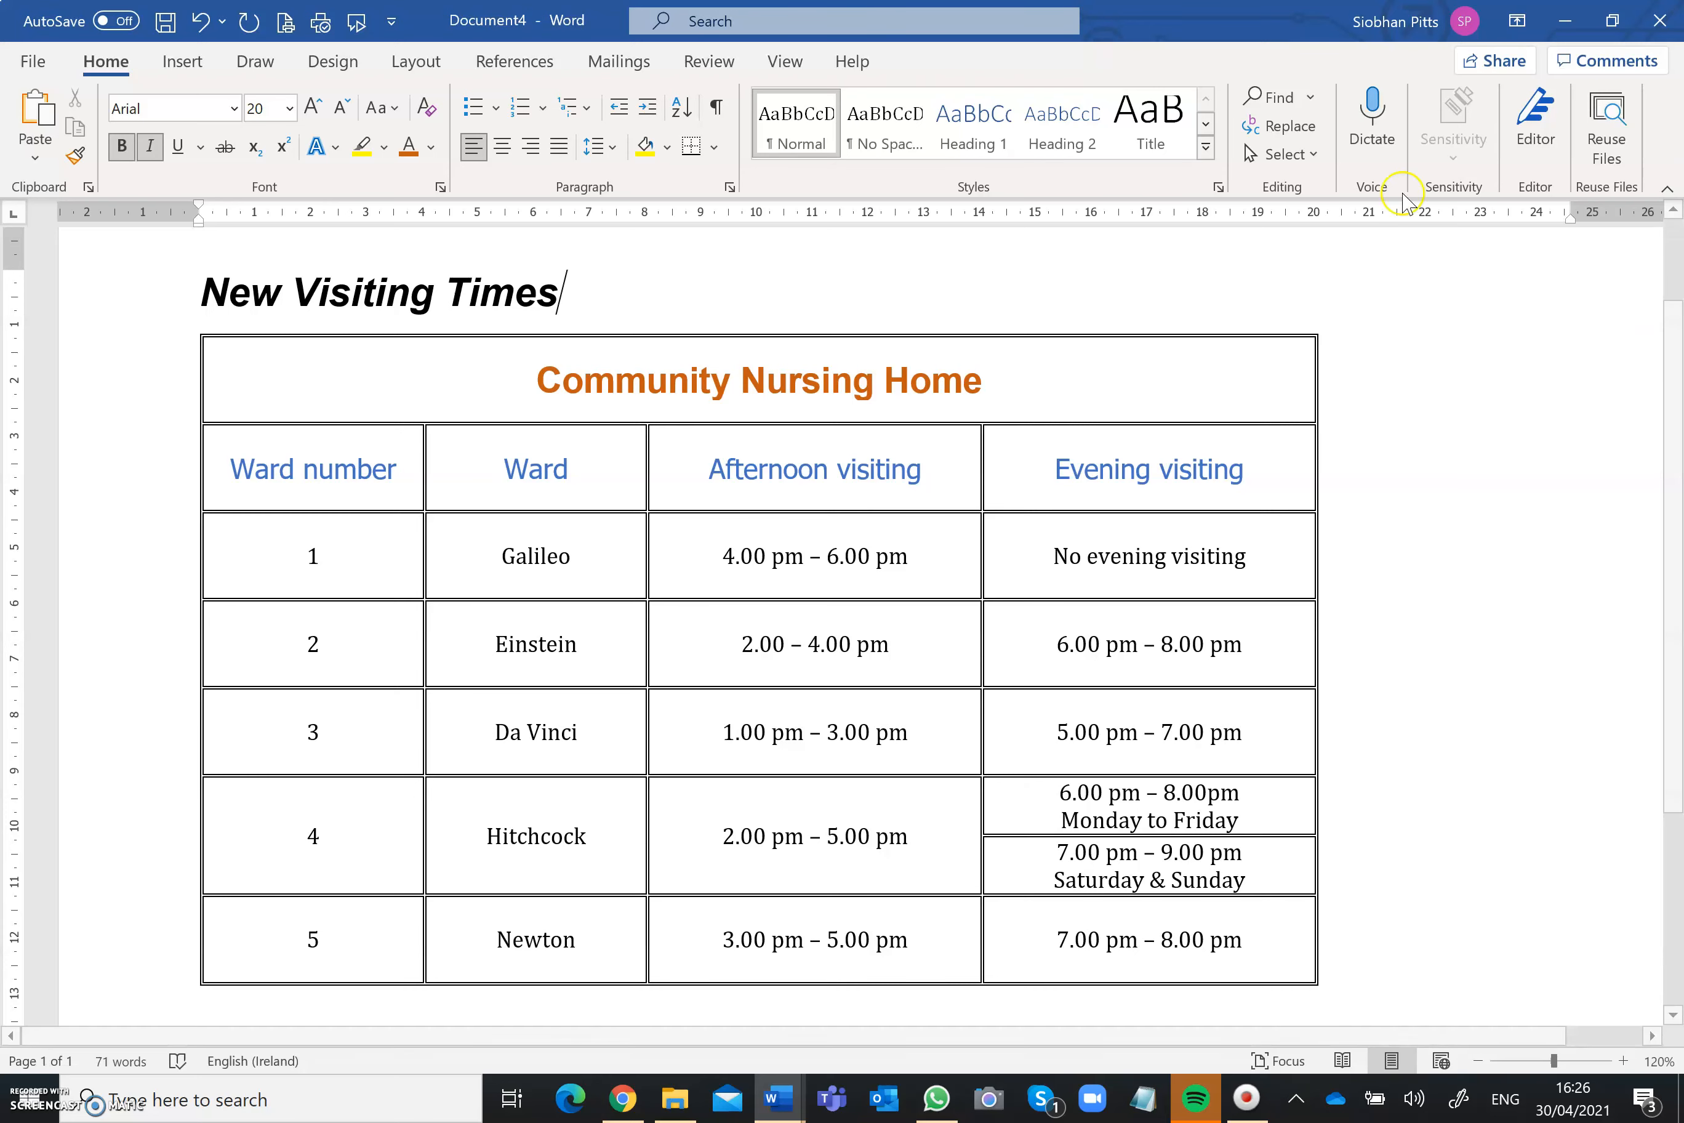
pyautogui.click(523, 385)
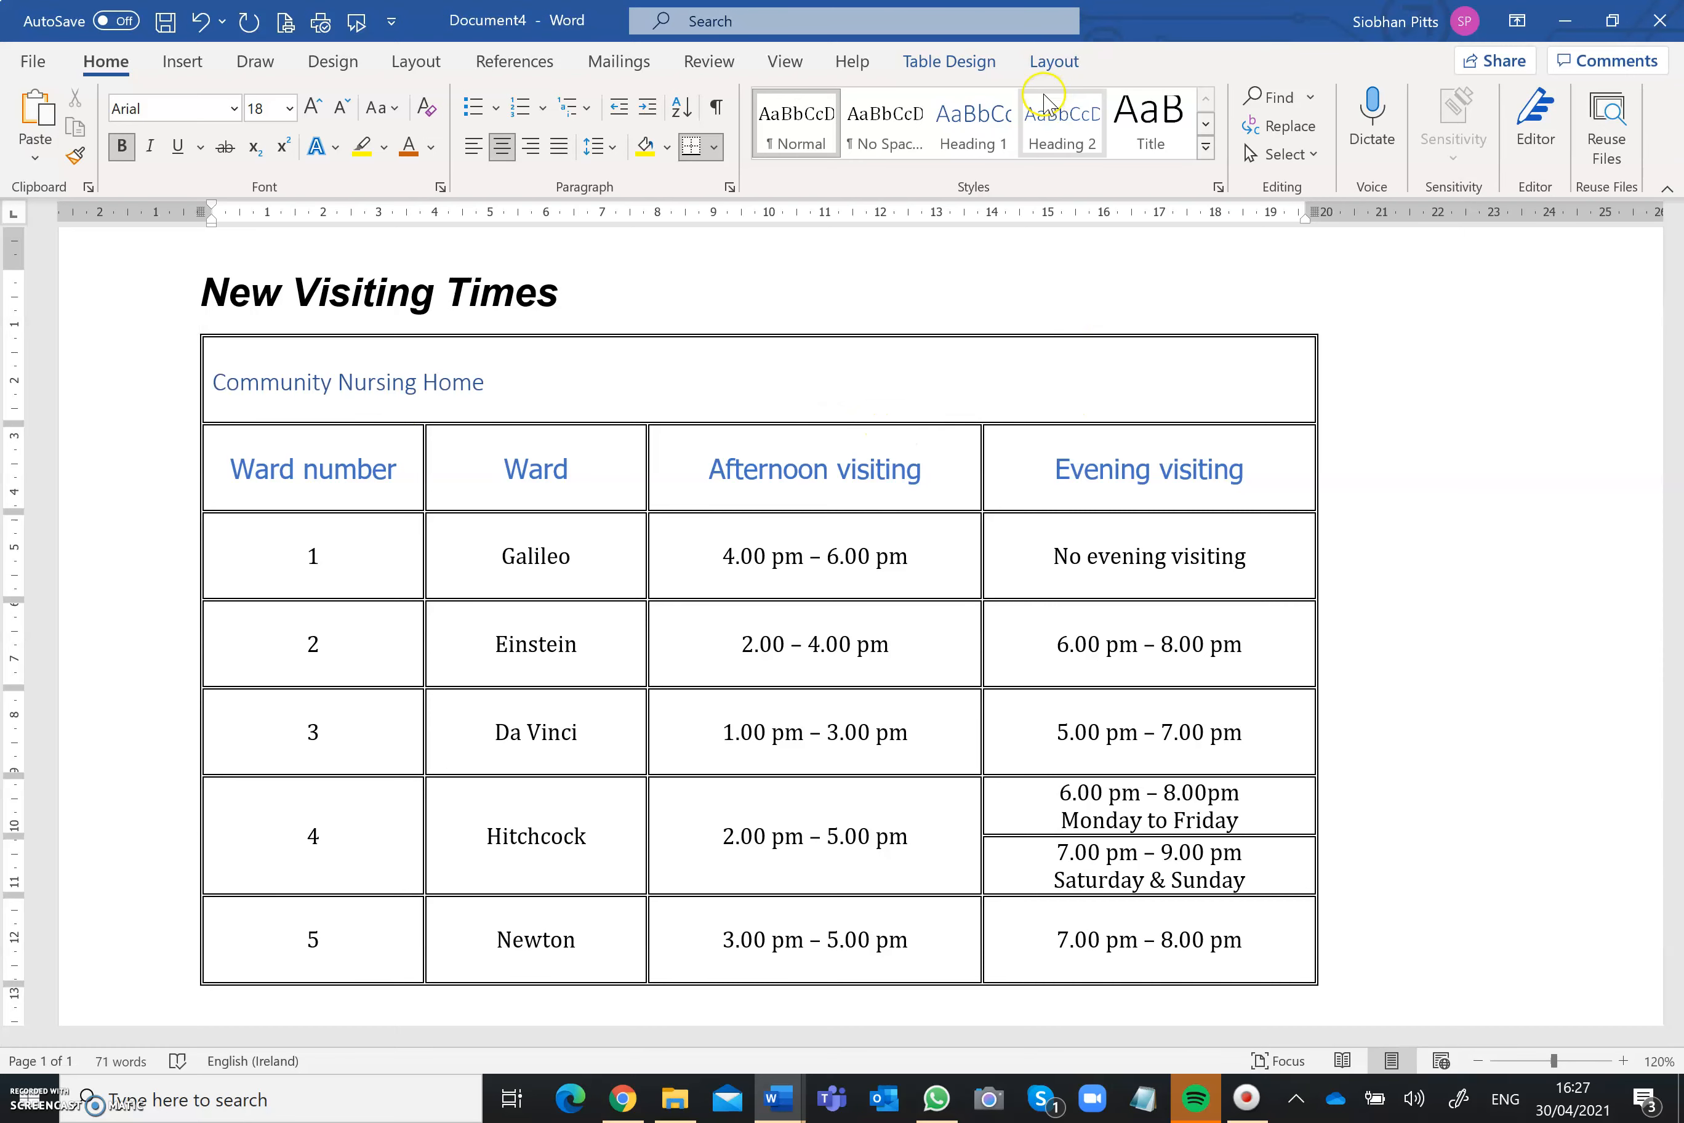
pyautogui.click(987, 66)
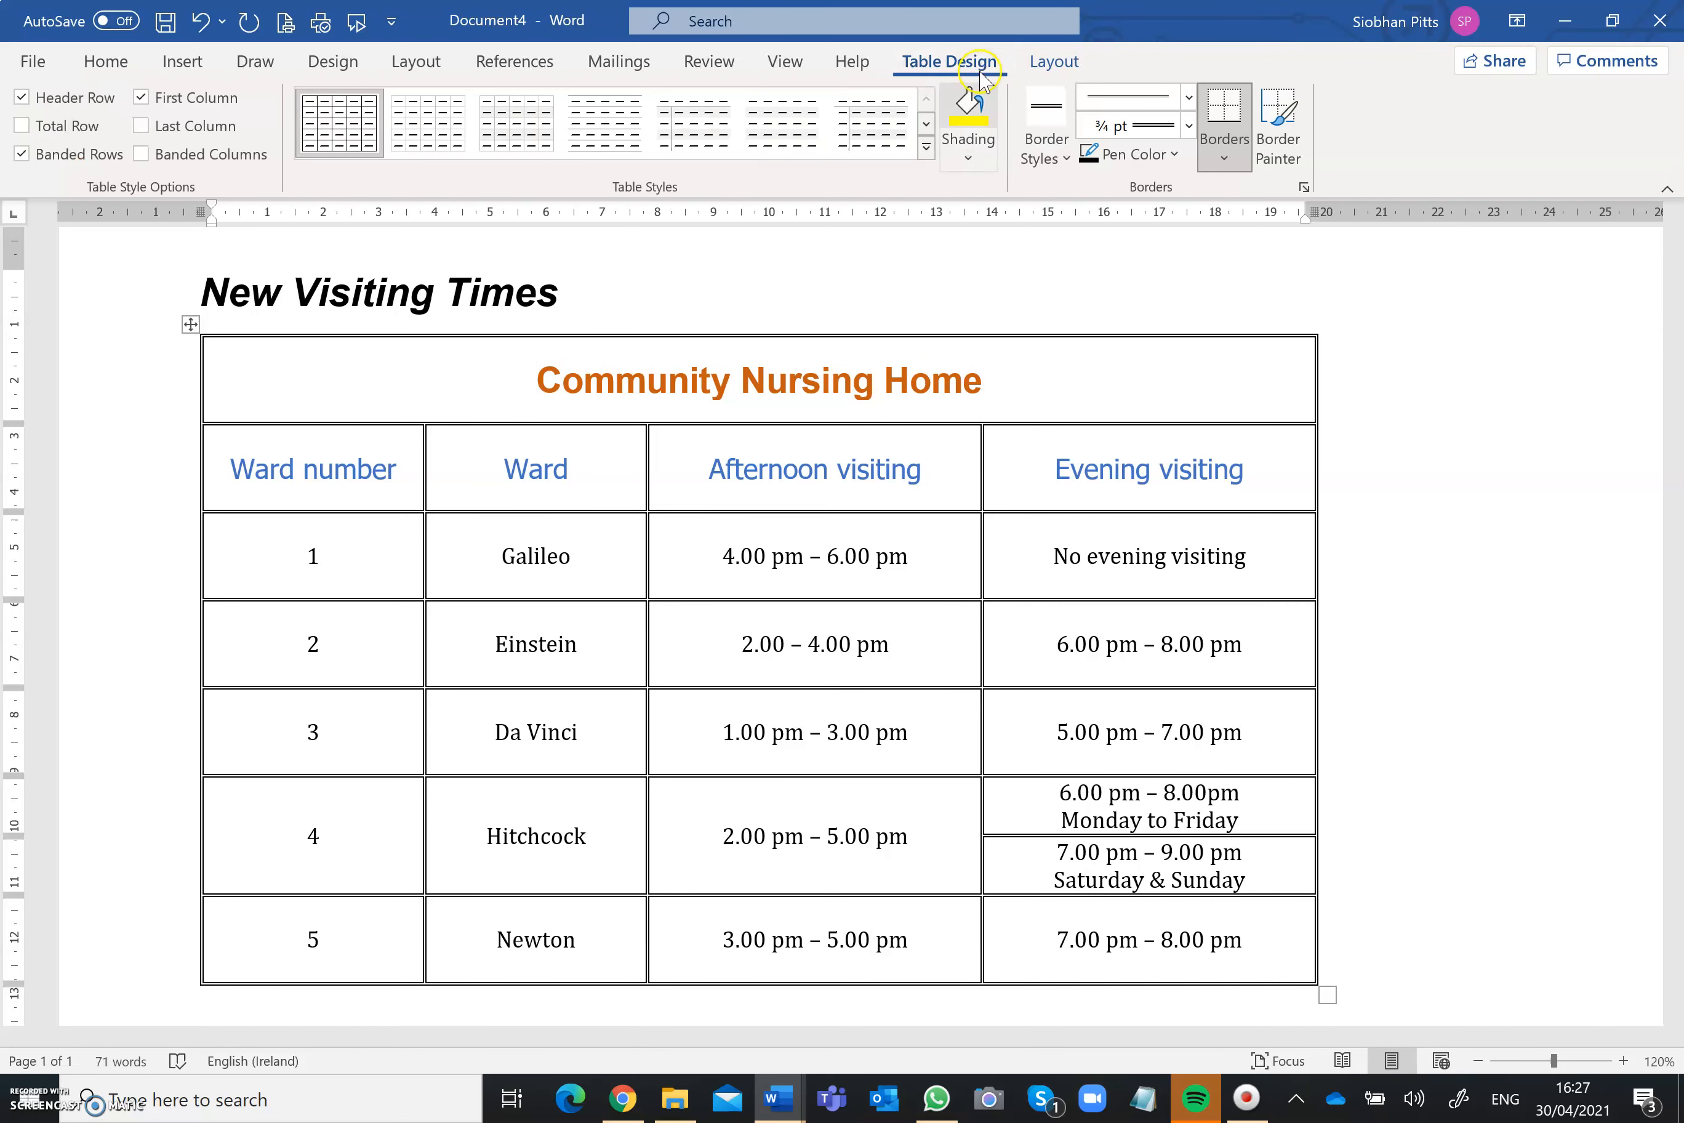
pyautogui.click(968, 152)
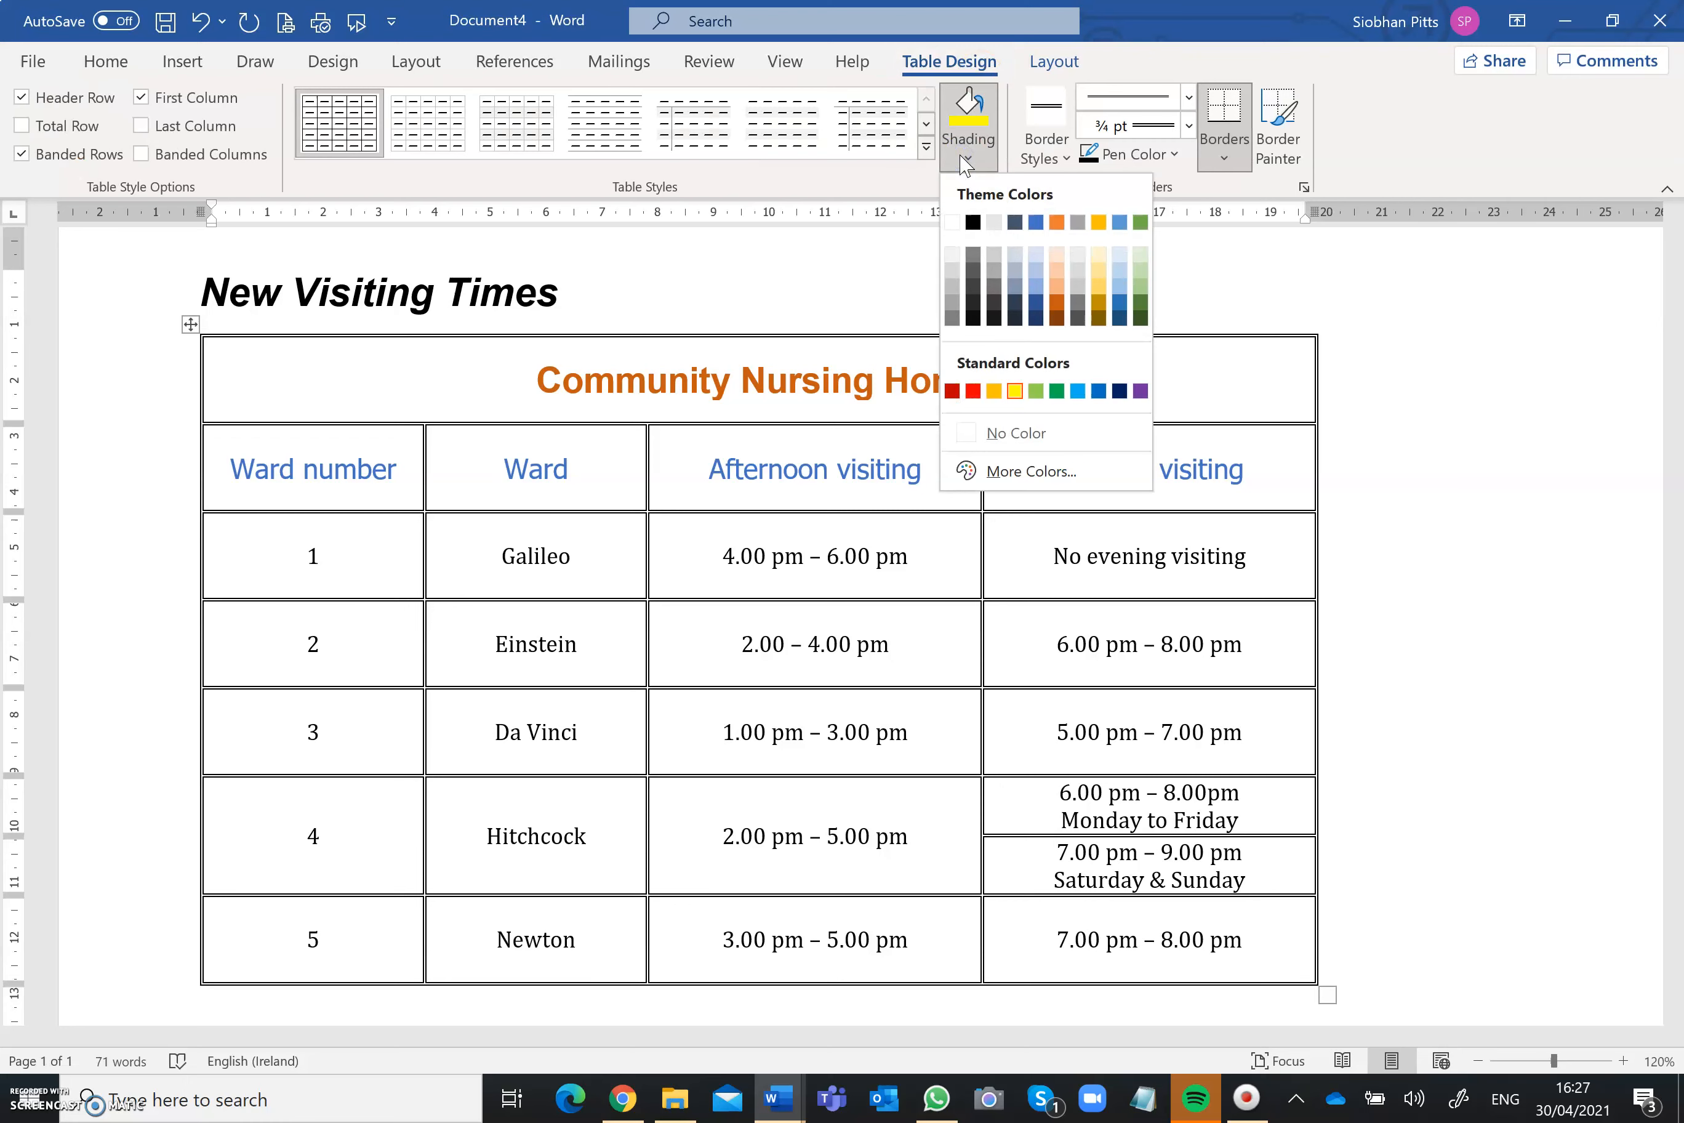
pyautogui.click(1014, 391)
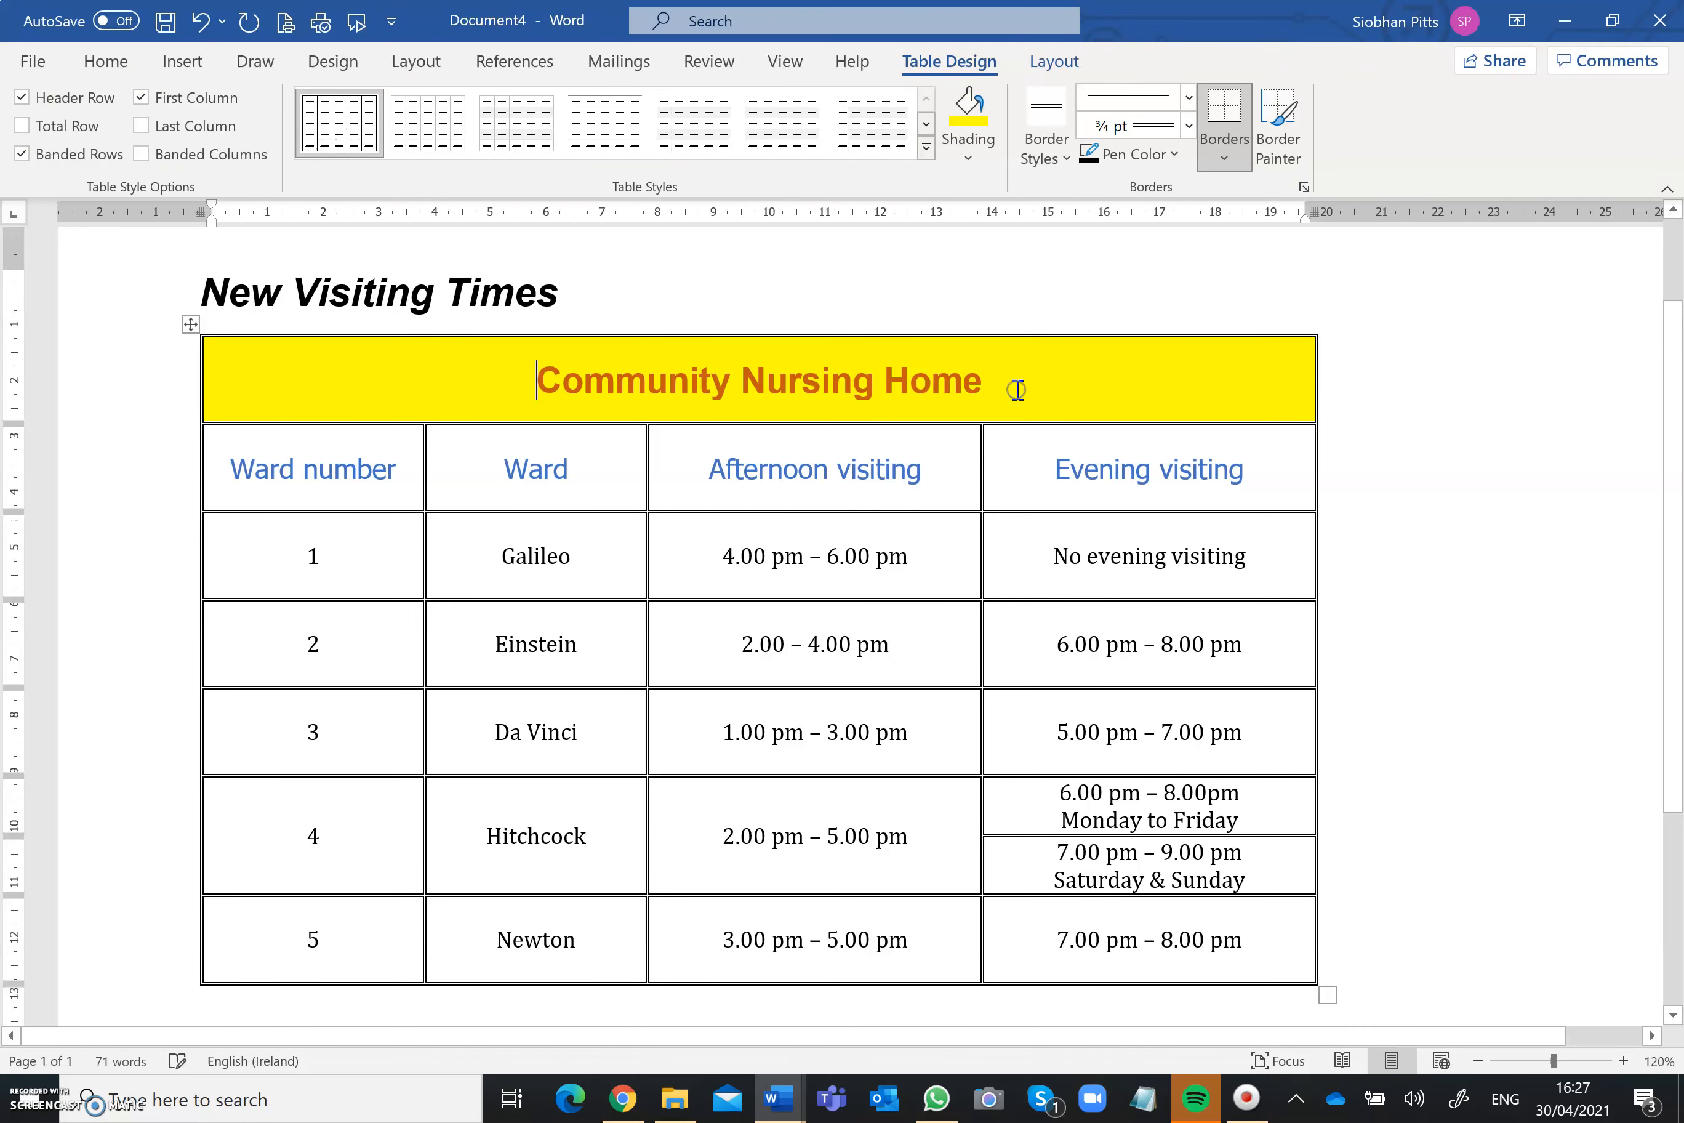
pyautogui.click(1368, 445)
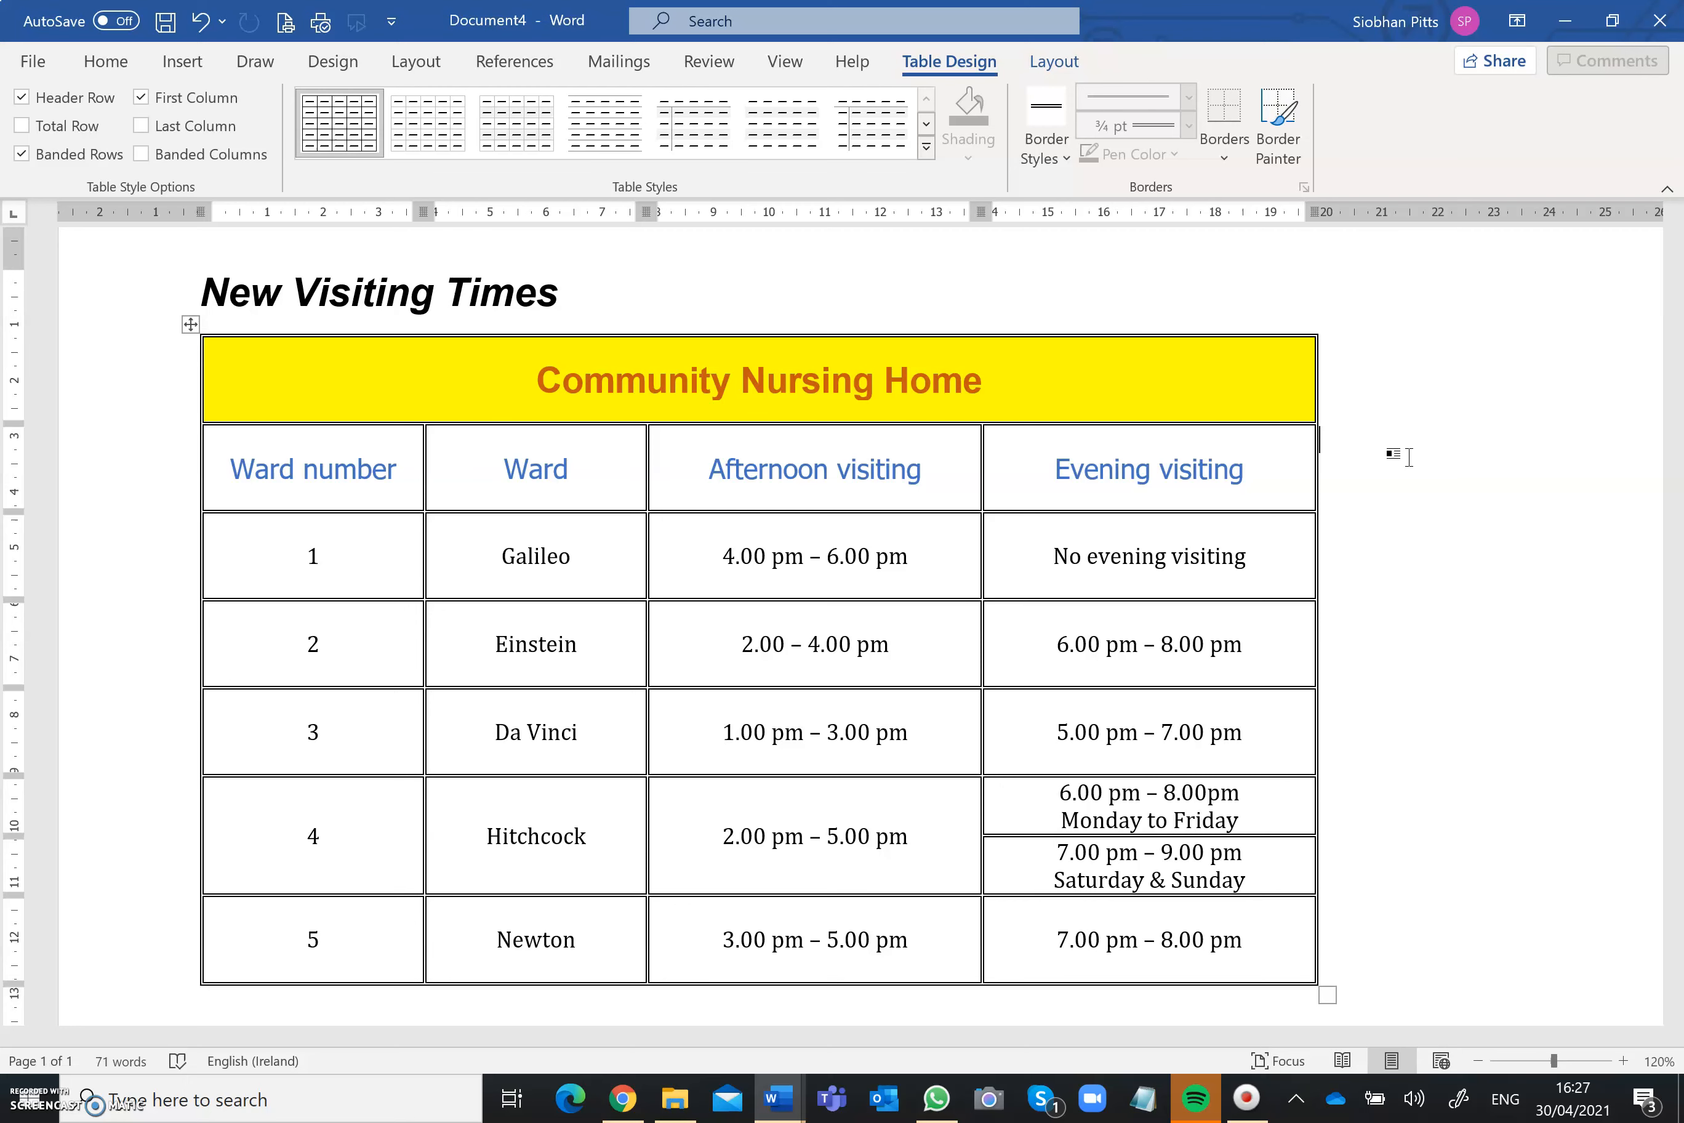
# Step: Apply the gold dark grid table style with a solid first column and banded rows to the whole table
pyautogui.click(187, 320)
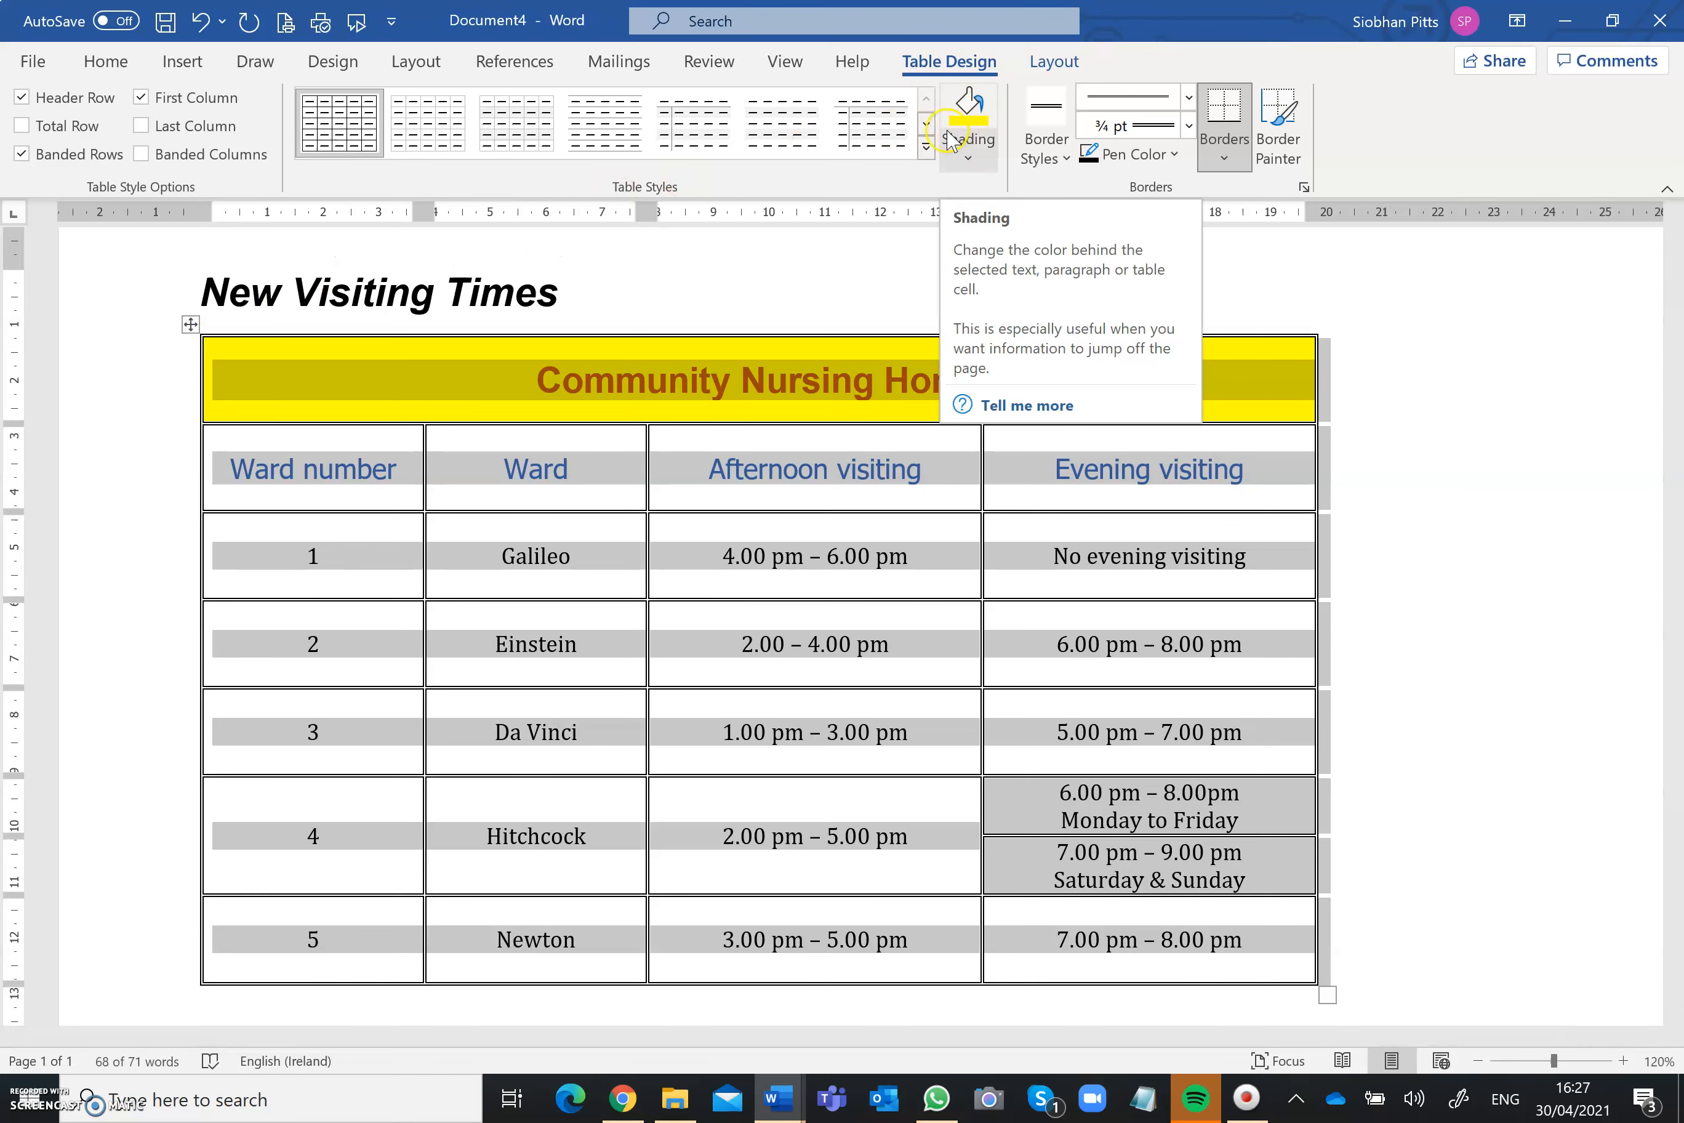
pyautogui.click(927, 147)
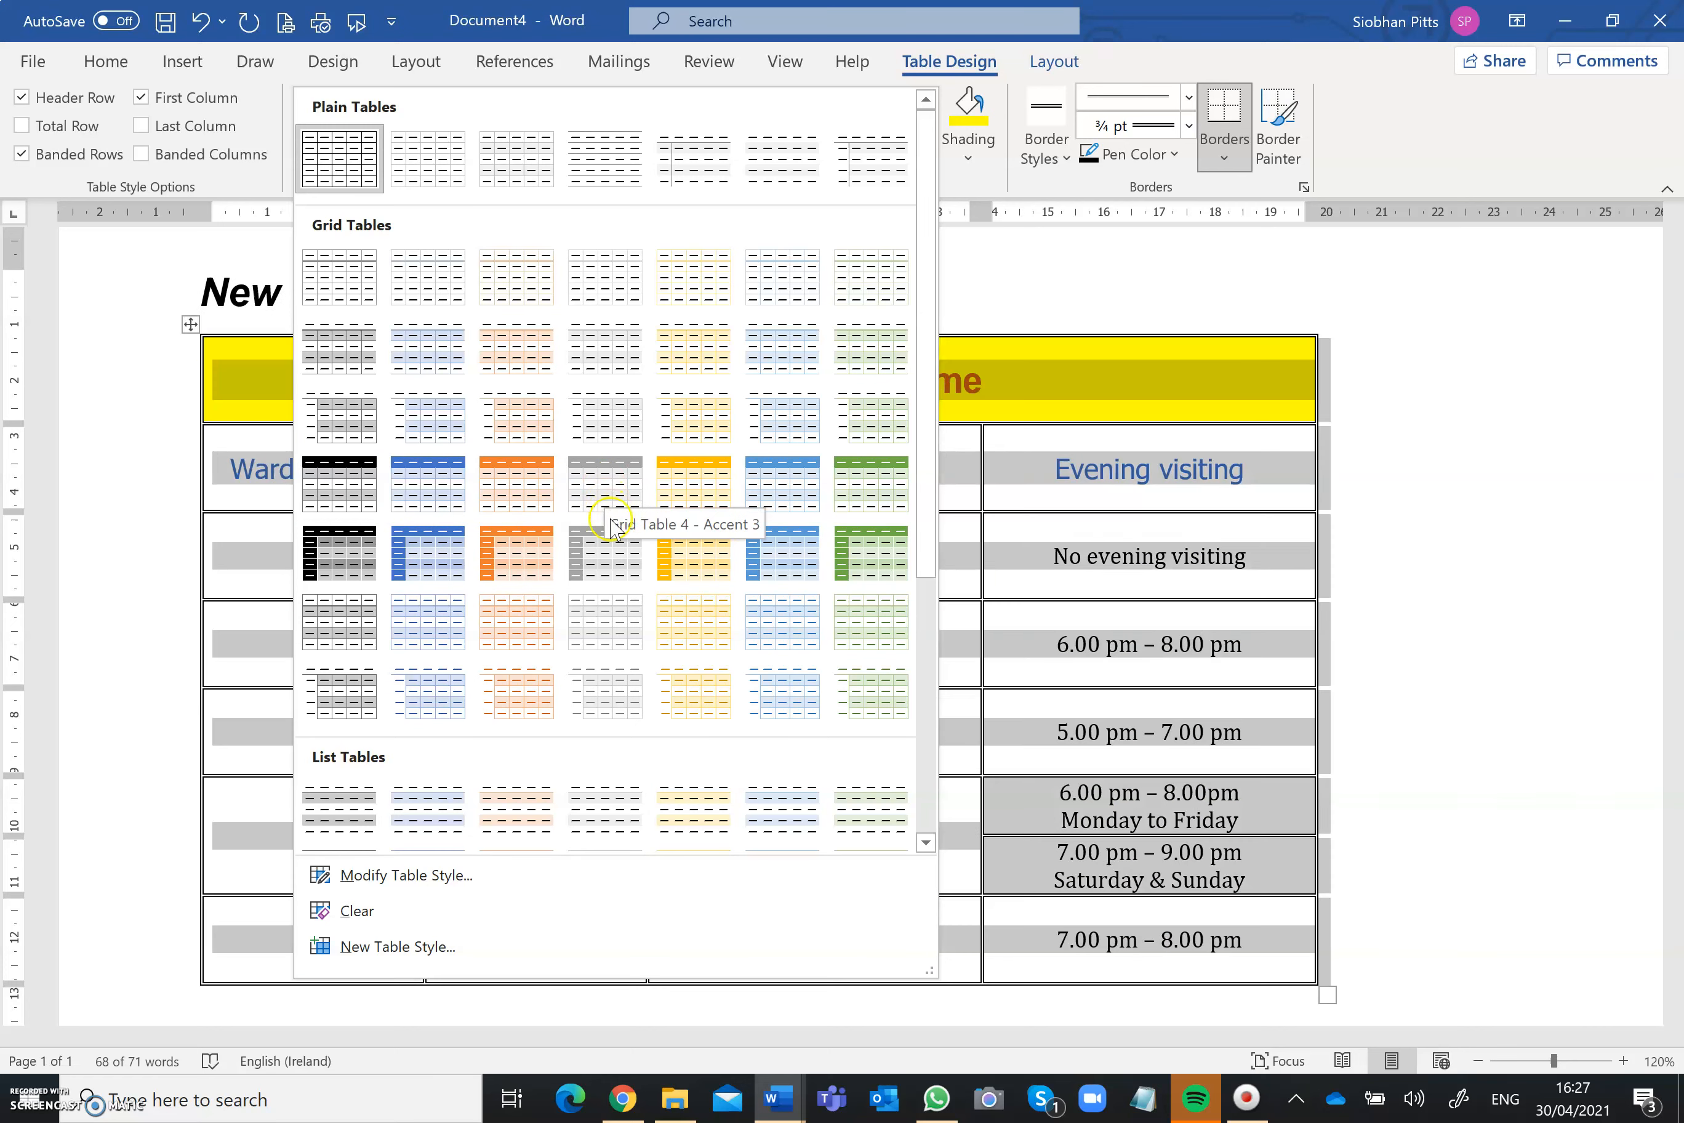
pyautogui.click(698, 566)
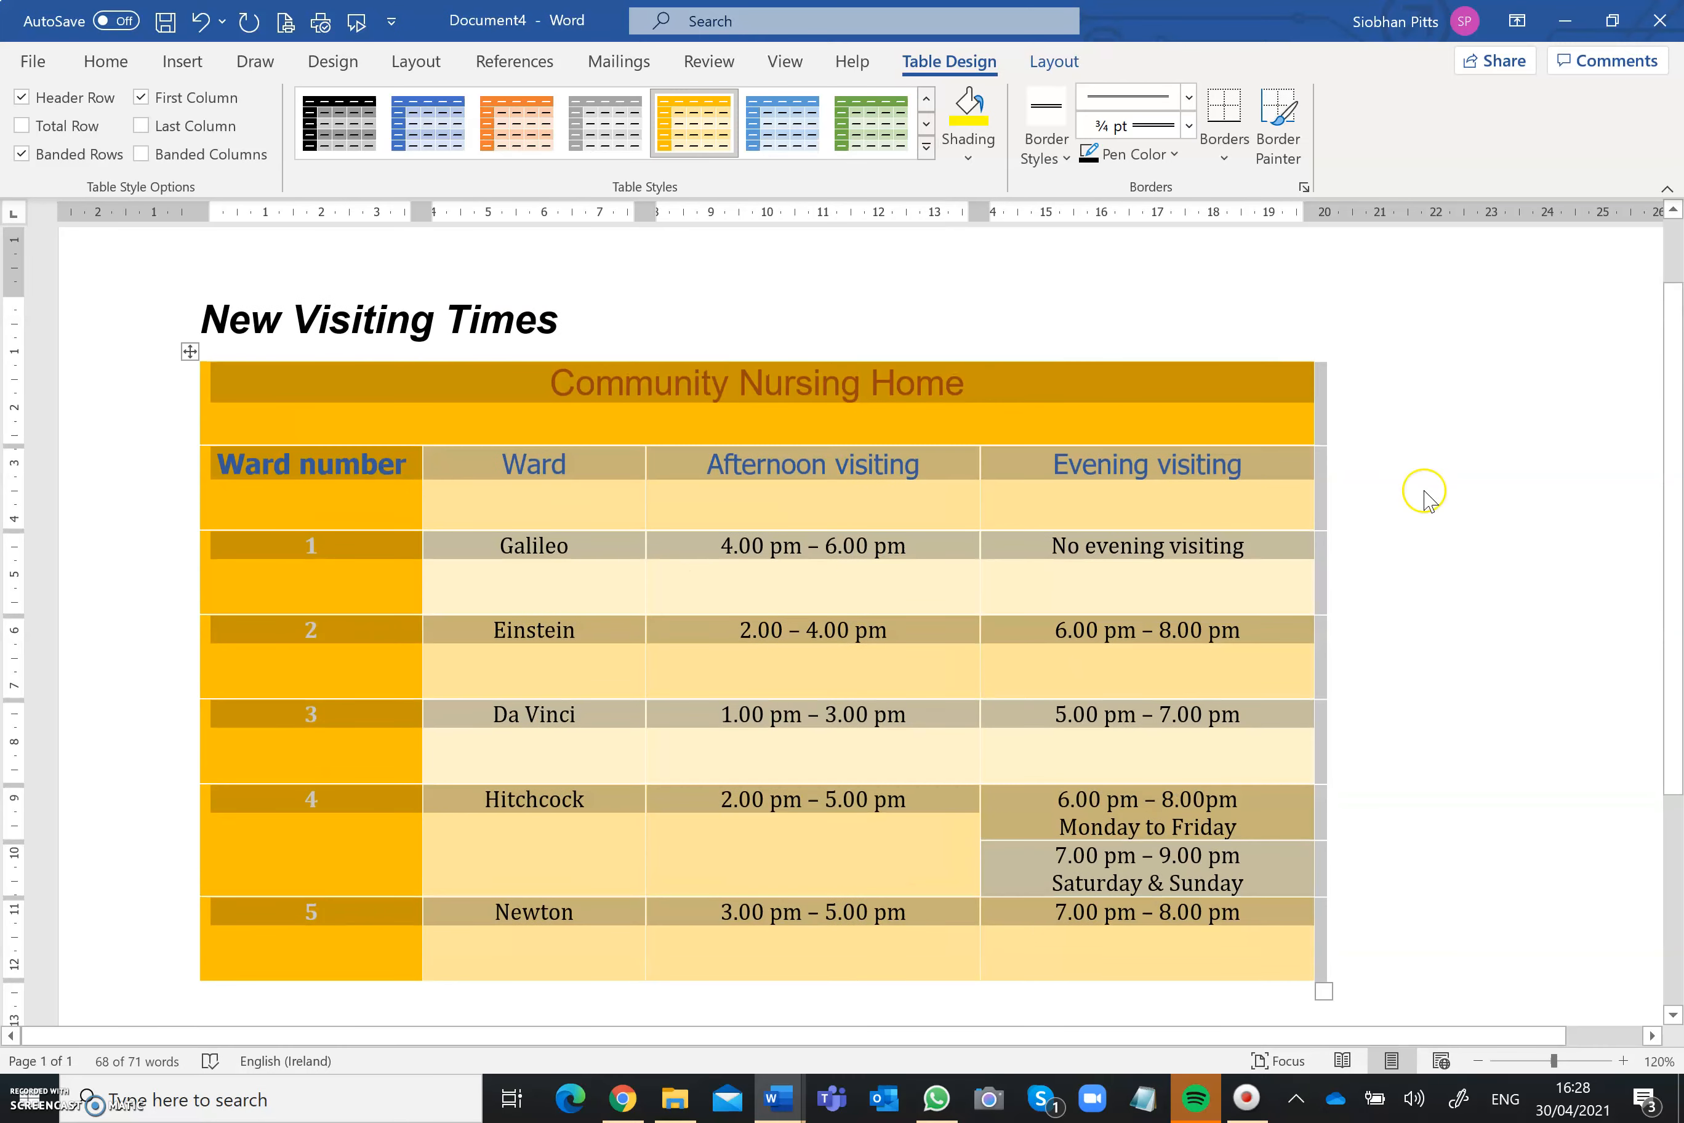